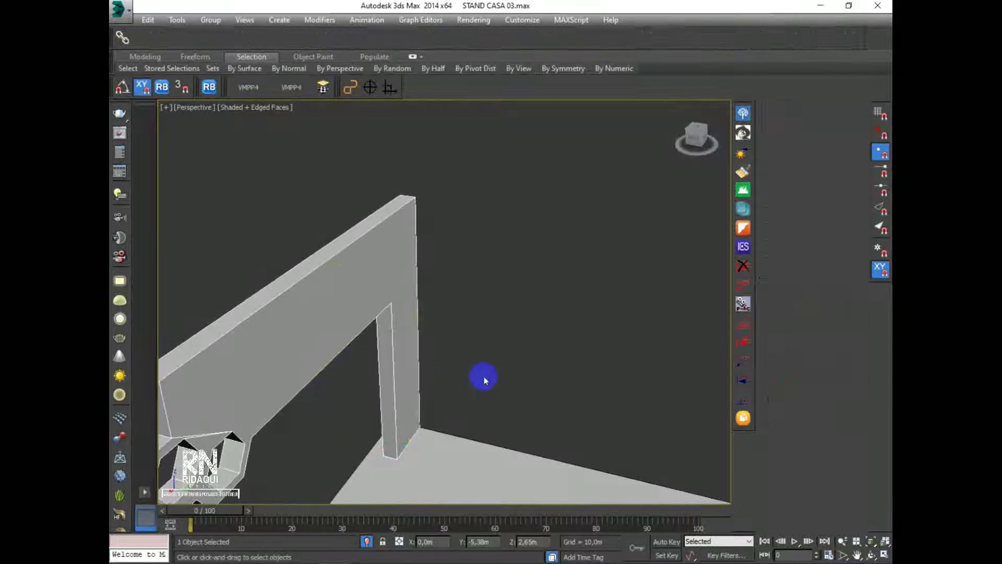
Extrude the top polygon of the portal wall upward by 0.2 m
scroll(315, 274, "up", 1)
left_click(313, 270)
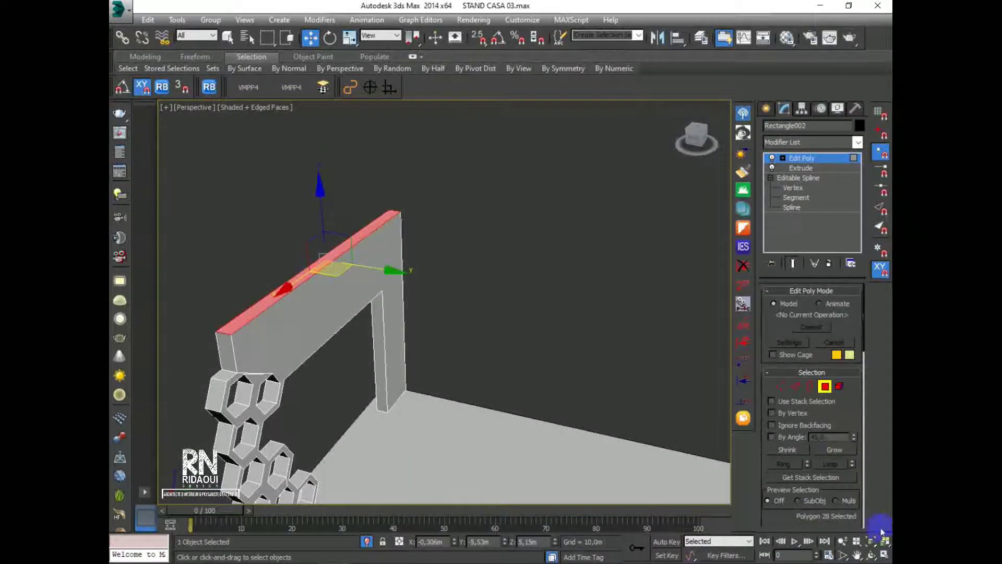
left_click_drag(759, 449, 646, 450)
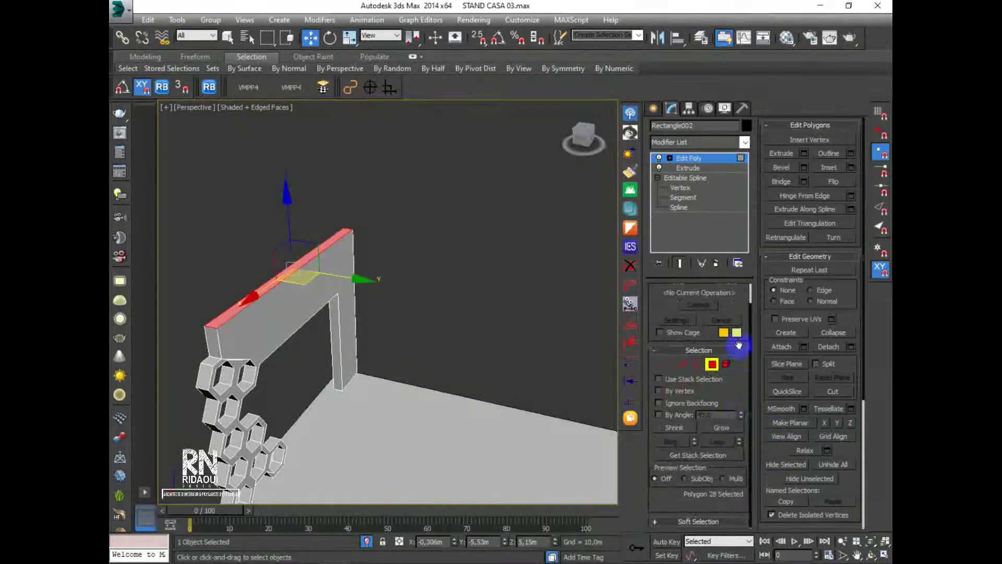
left_click(804, 153)
scroll(285, 356, "up", 4)
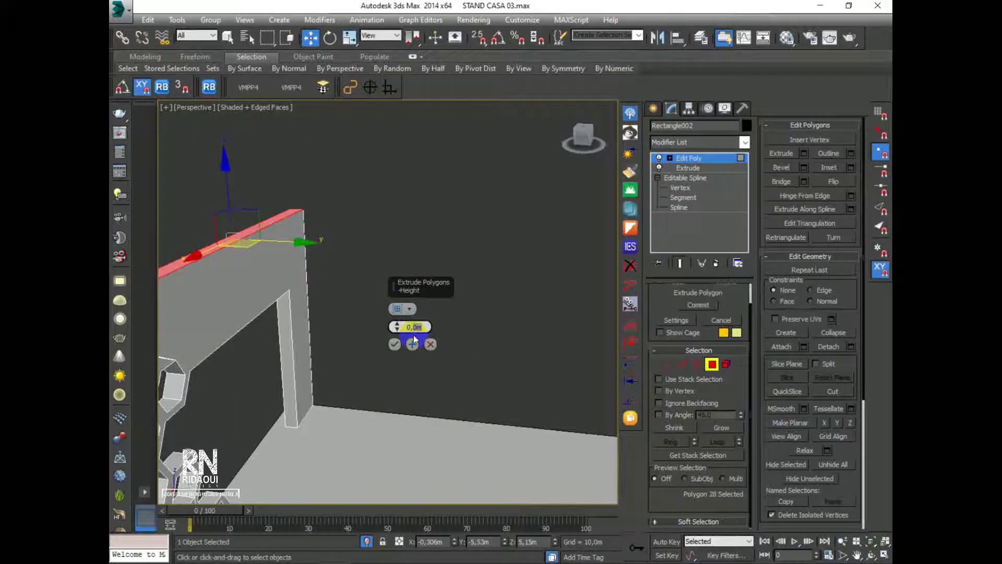
key("Return")
middle_click_drag(248, 299, 371, 329)
left_click(395, 344)
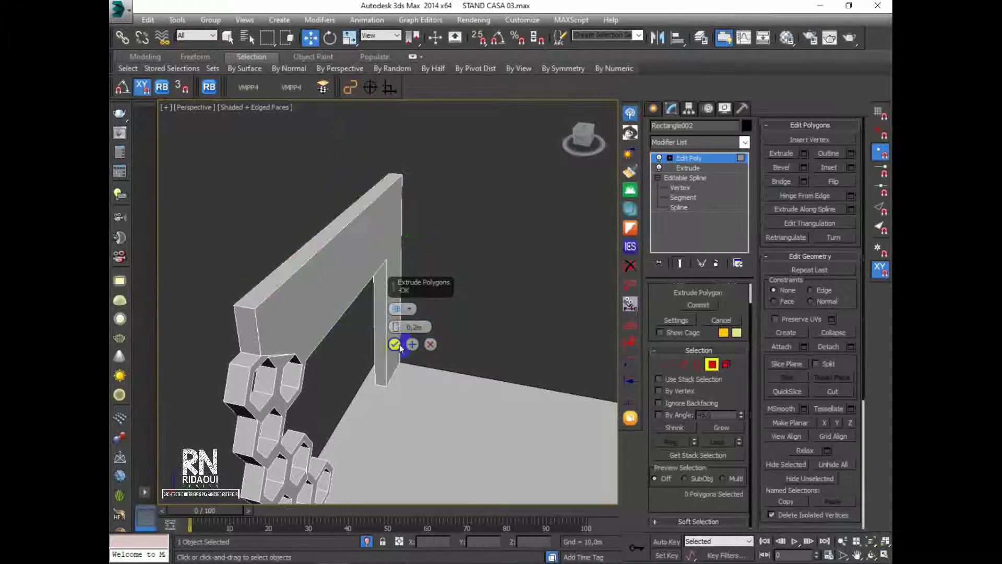
left_click(321, 239)
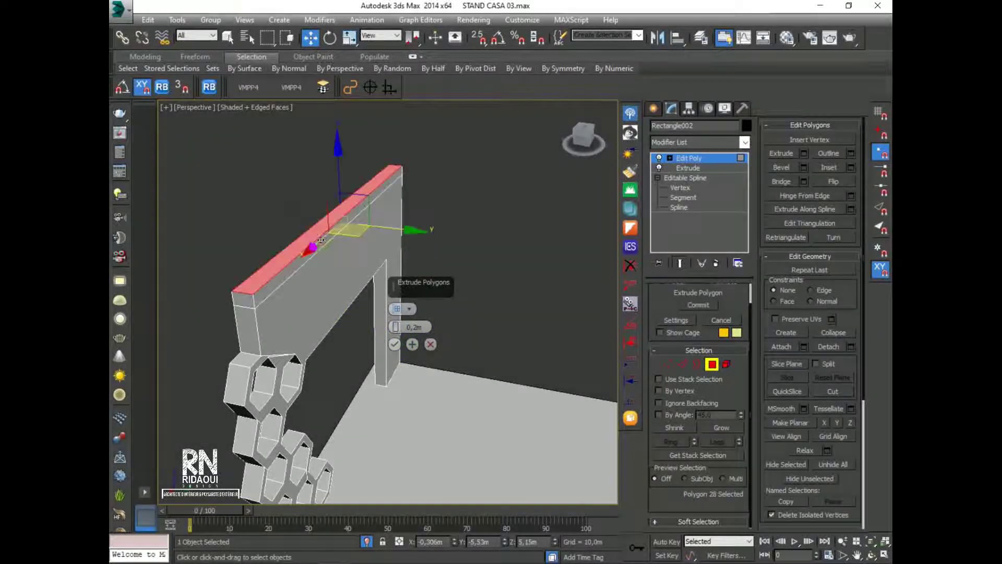
left_click(394, 344)
left_click(473, 239)
left_click(449, 304)
Select the two long horizontal edges bounding the raised strip on the wall's inner face, and check the layout against the reference image
middle_click_drag(450, 304, 394, 261, "alt")
scroll(381, 245, "up", 3)
middle_click_drag(369, 229, 416, 254)
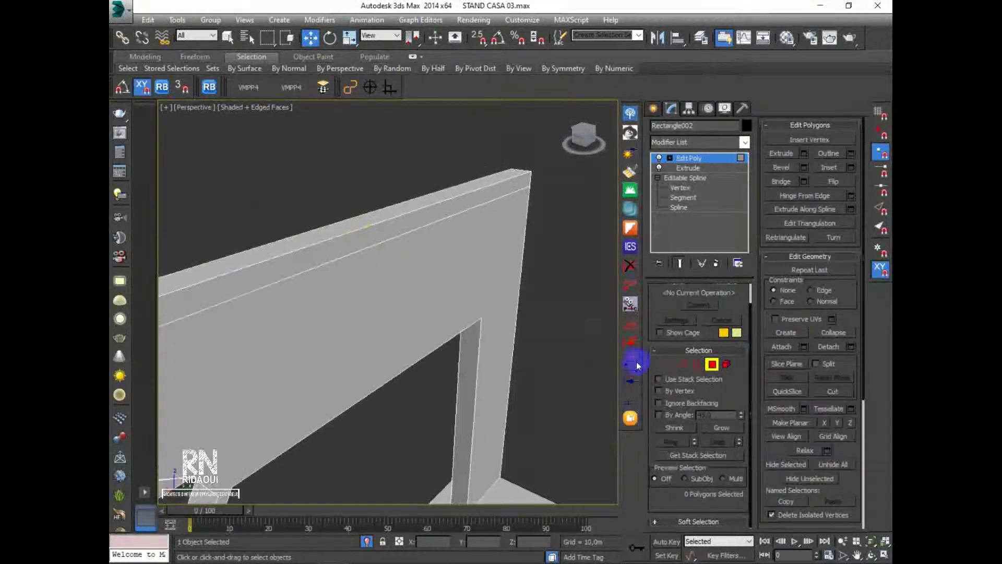
left_click(684, 366)
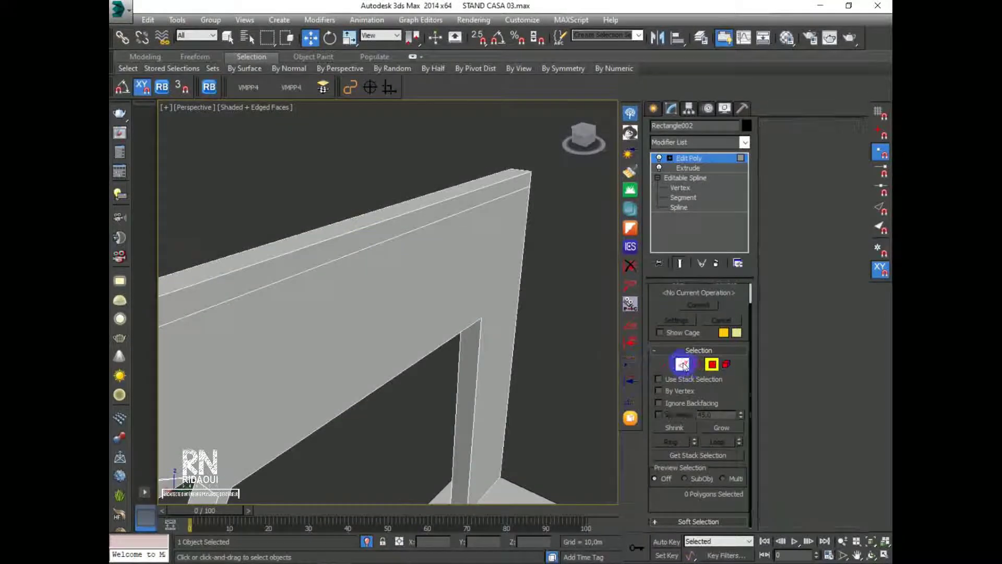
left_click(373, 229)
left_click(375, 246, "ctrl")
scroll(418, 287, "down", 3)
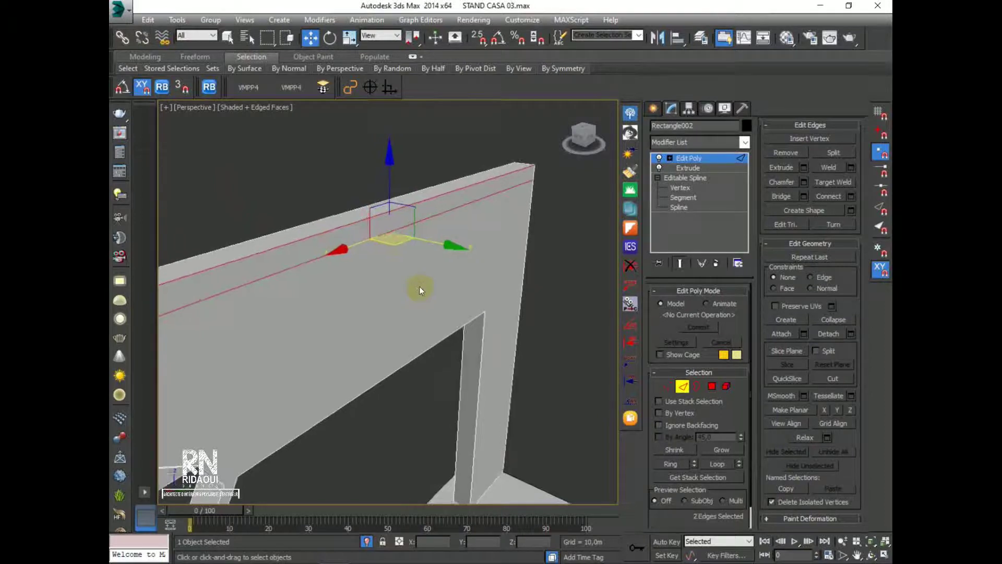
scroll(413, 292, "up", 2)
middle_click_drag(393, 299, 411, 295, "alt")
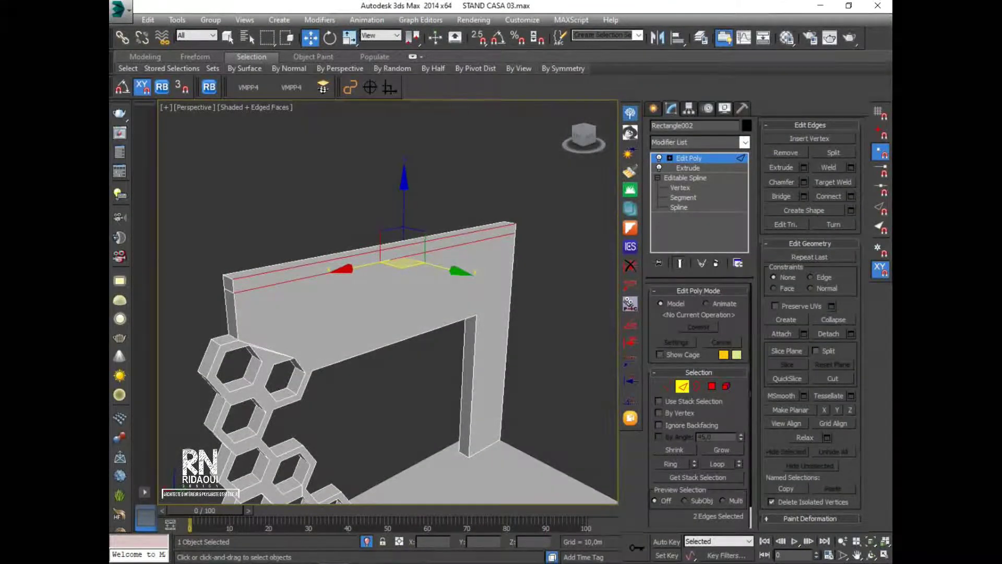
key("alt+Tab")
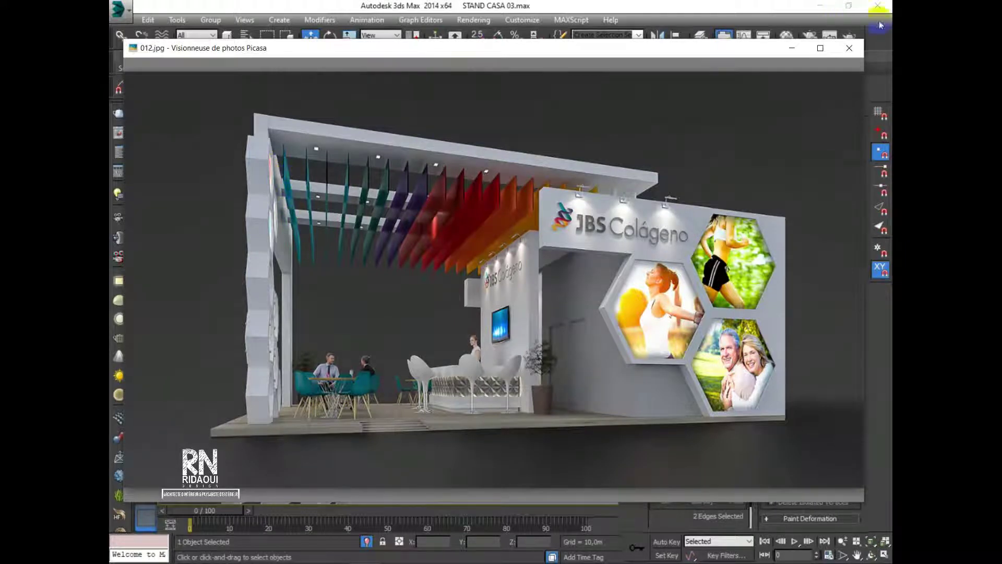
left_click(792, 47)
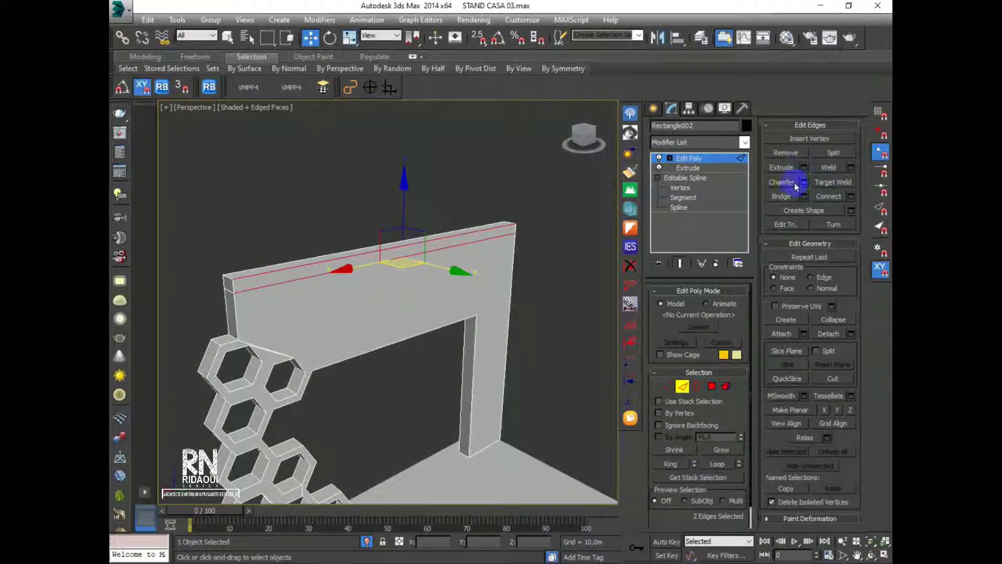
Connect the two selected edges with 4 segments to divide the top strip
right_click(472, 177)
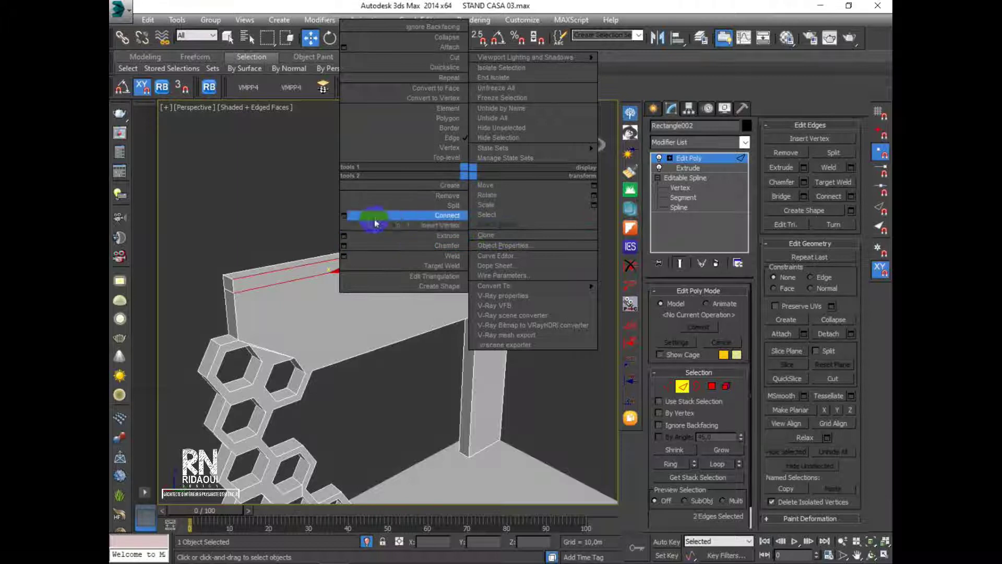
left_click(343, 216)
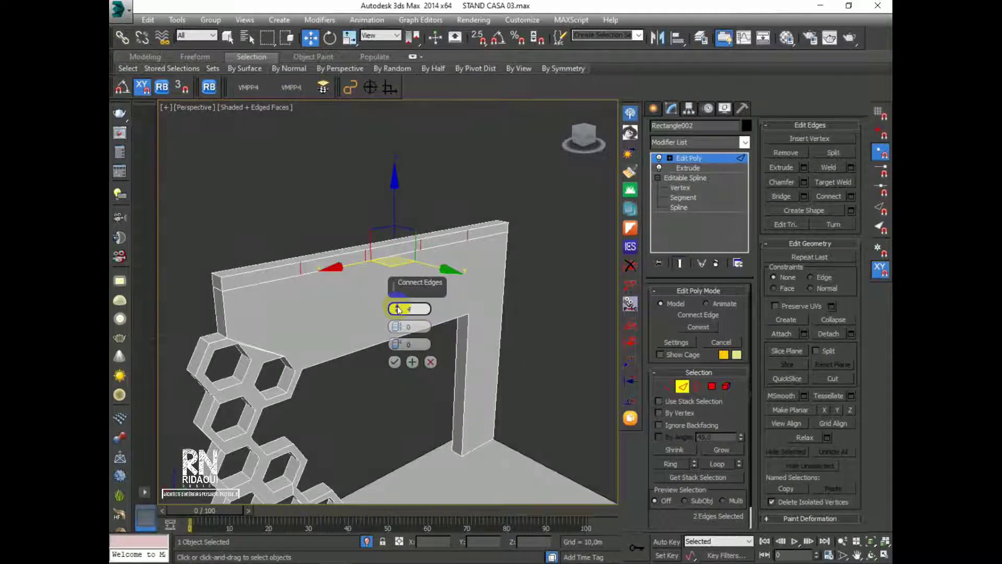
middle_click_drag(317, 342, 286, 329, "alt")
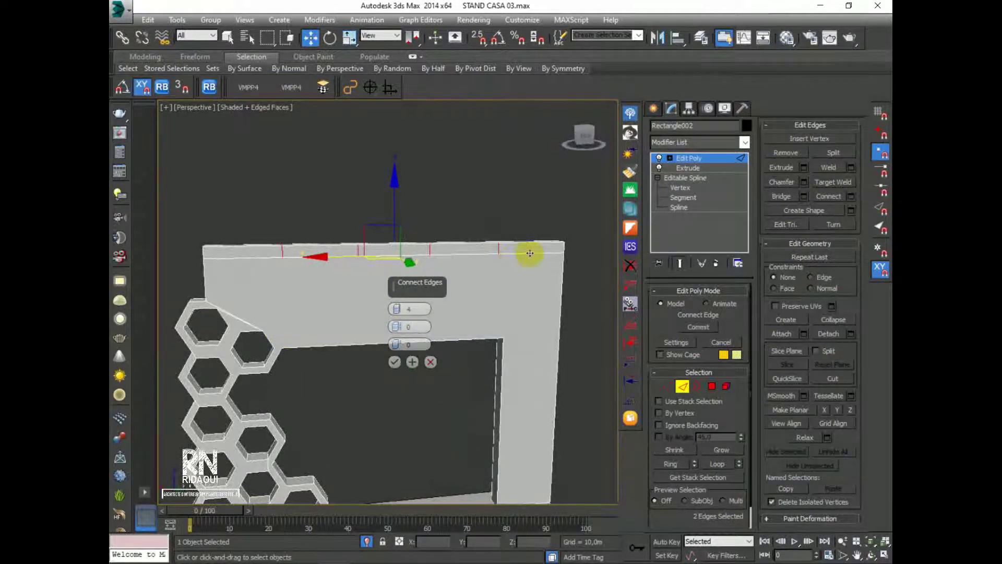
left_click(303, 255)
left_click(395, 362)
middle_click_drag(394, 360, 384, 375, "alt")
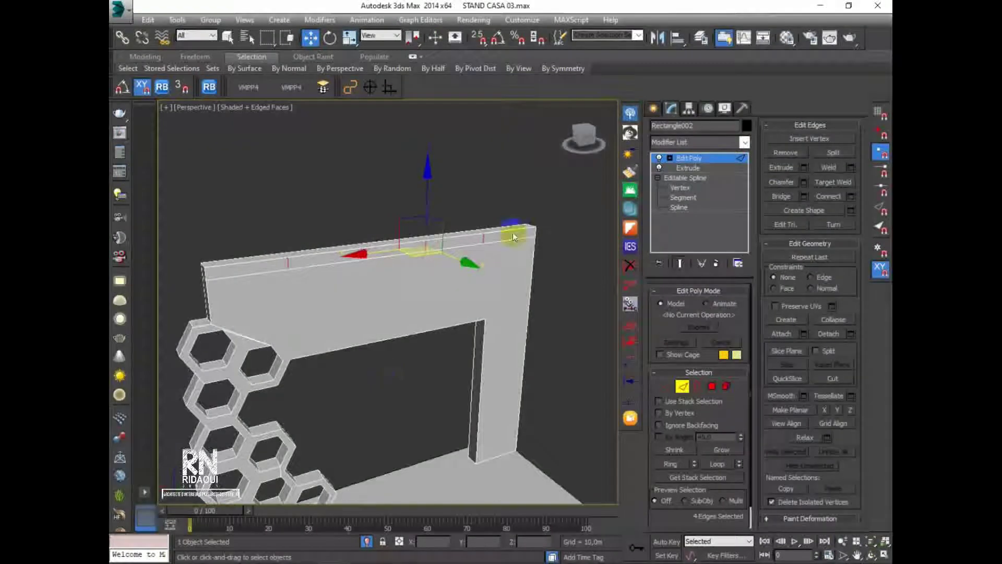
Extrude the two end polygons and the middle polygon of the divided strip into three long roof beams over the floor
left_click(712, 388)
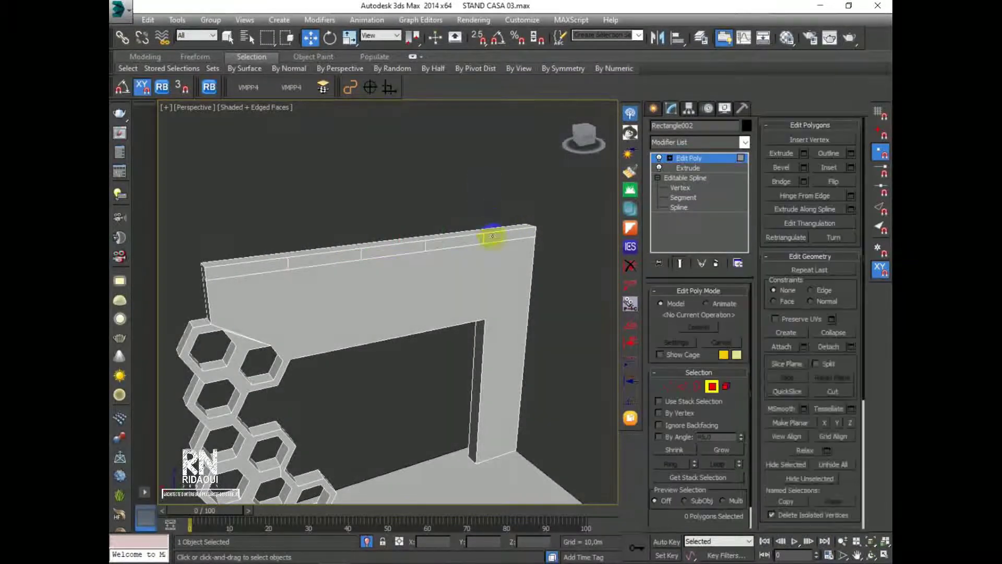
left_click(492, 237)
left_click(404, 243, "ctrl")
left_click(253, 267, "ctrl")
middle_click_drag(324, 324, 300, 342, "alt")
left_click(804, 154)
middle_click_drag(324, 380, 414, 358, "alt")
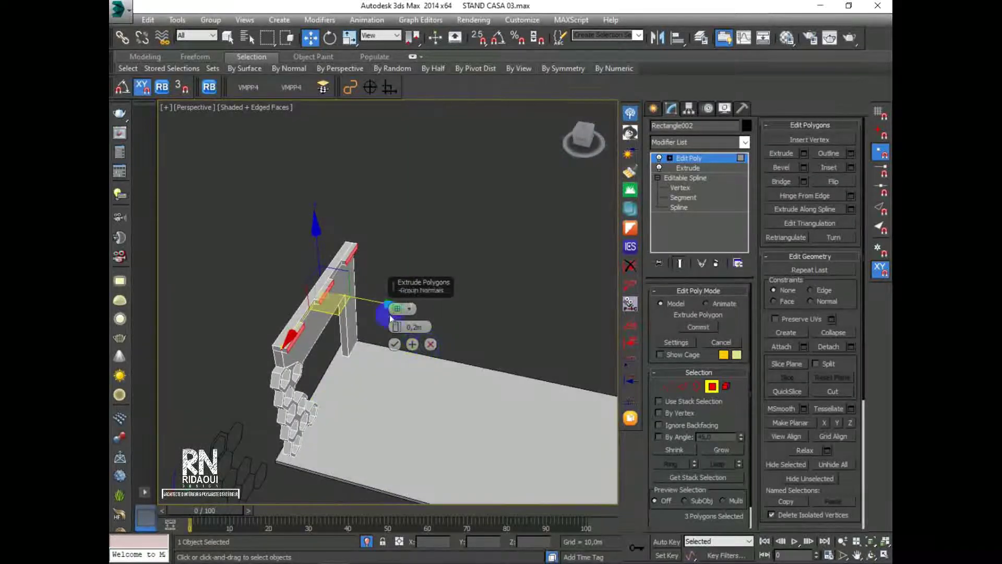
left_click(395, 345)
middle_click_drag(386, 303, 576, 255, "alt")
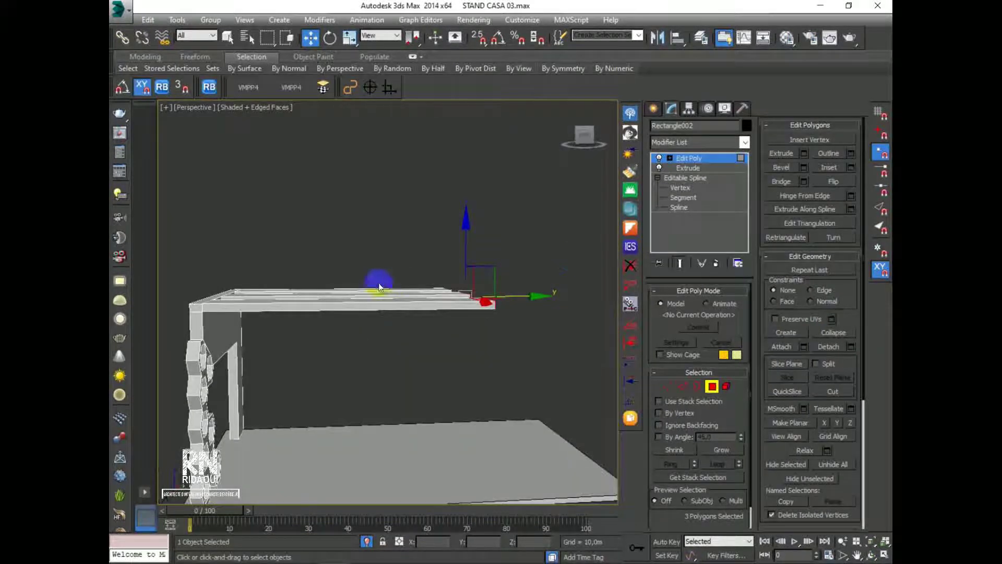
left_click(568, 249)
left_click(655, 109)
left_click(475, 208)
Examine the wall and roof beams from several angles and compare them with the reference image 012.jpg
middle_click_drag(341, 390, 377, 389, "alt")
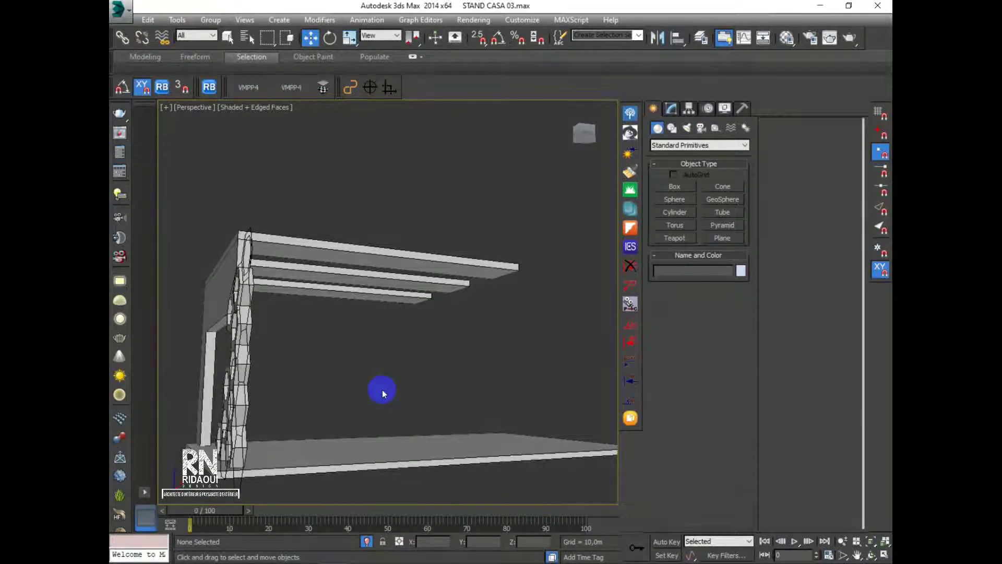
middle_click_drag(251, 371, 325, 377, "alt")
scroll(301, 379, "down", 4)
scroll(286, 378, "up", 5)
middle_click_drag(403, 474, 392, 431)
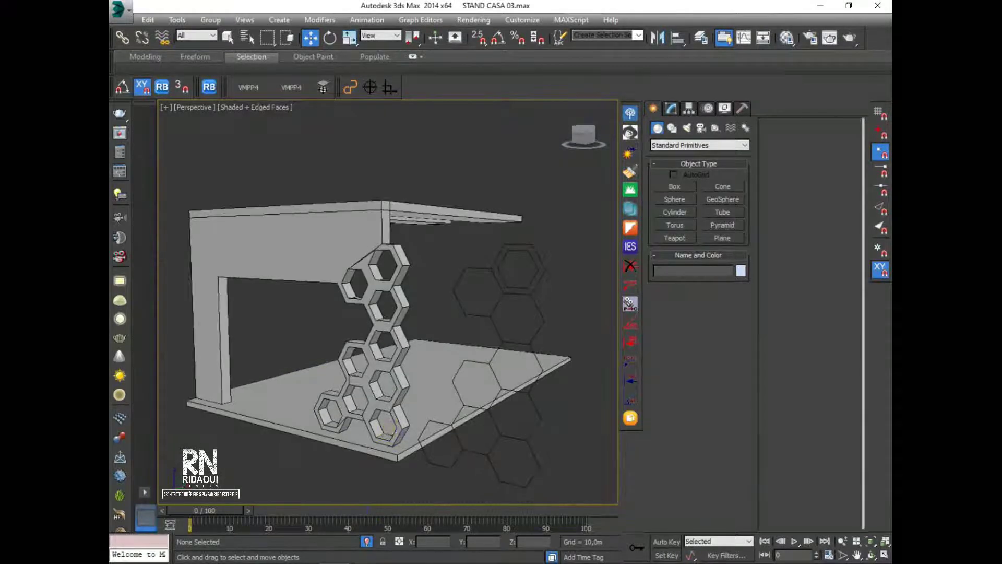
key("alt+Tab")
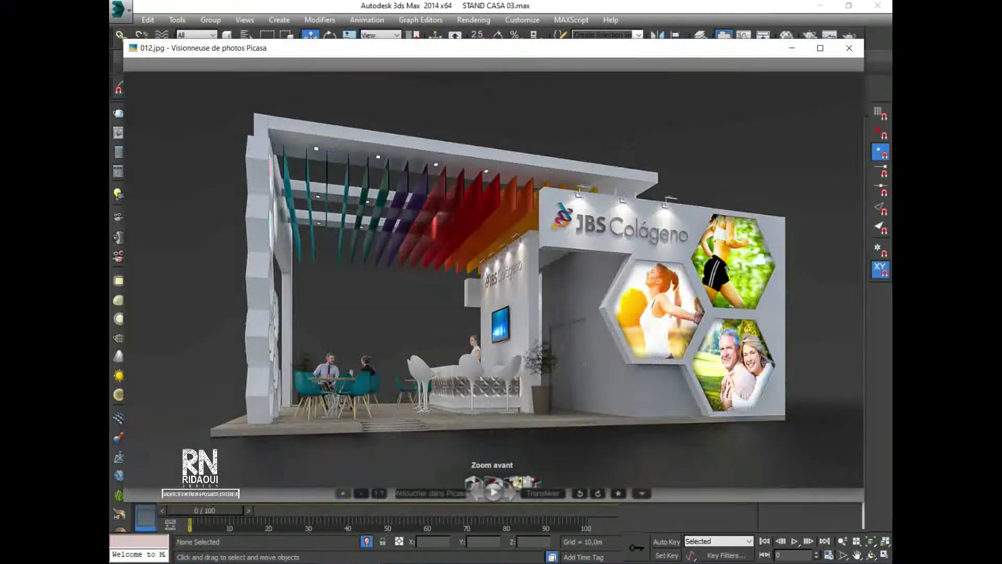
key("alt+Tab")
middle_click_drag(406, 290, 371, 325, "alt")
middle_click_drag(409, 385, 410, 348, "alt")
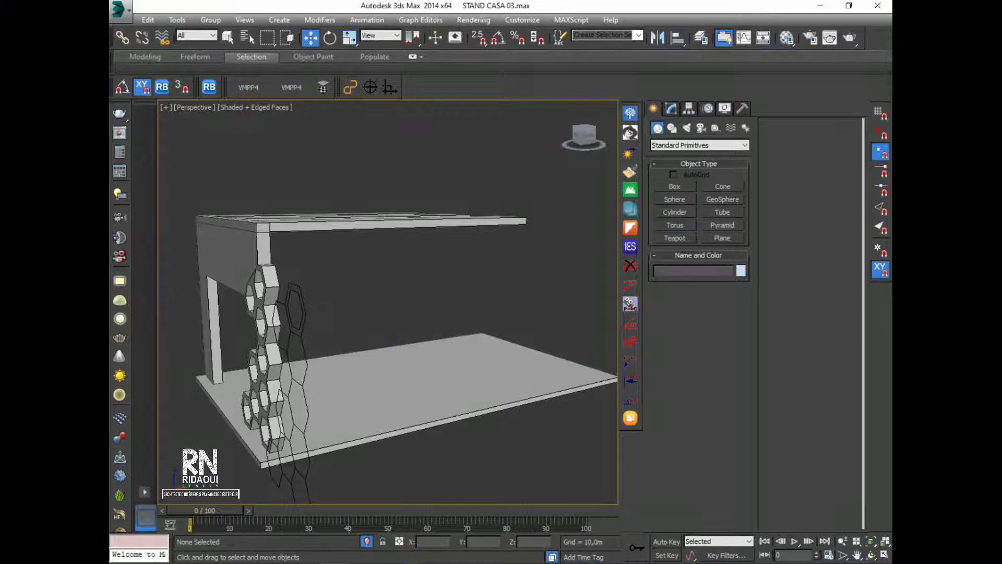
key("alt+Tab")
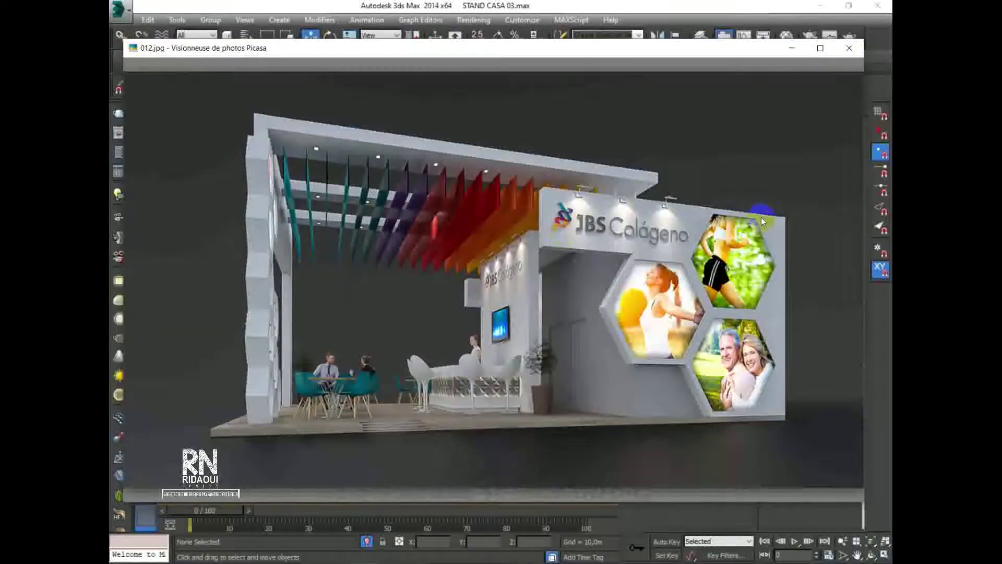
left_click(792, 47)
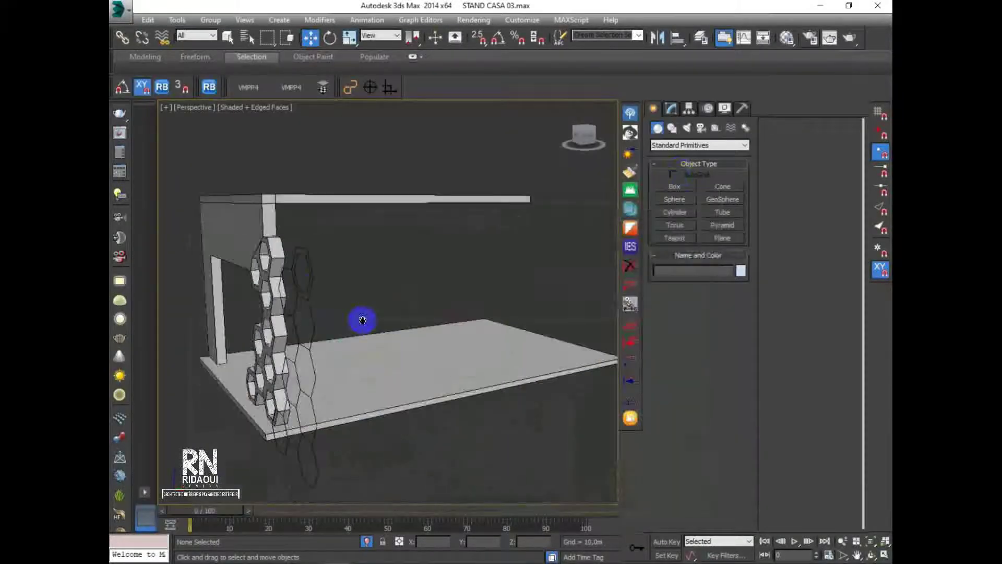
Switch the viewport from Perspective to the Right view, with the stand's side profile in frame
left_click(589, 137)
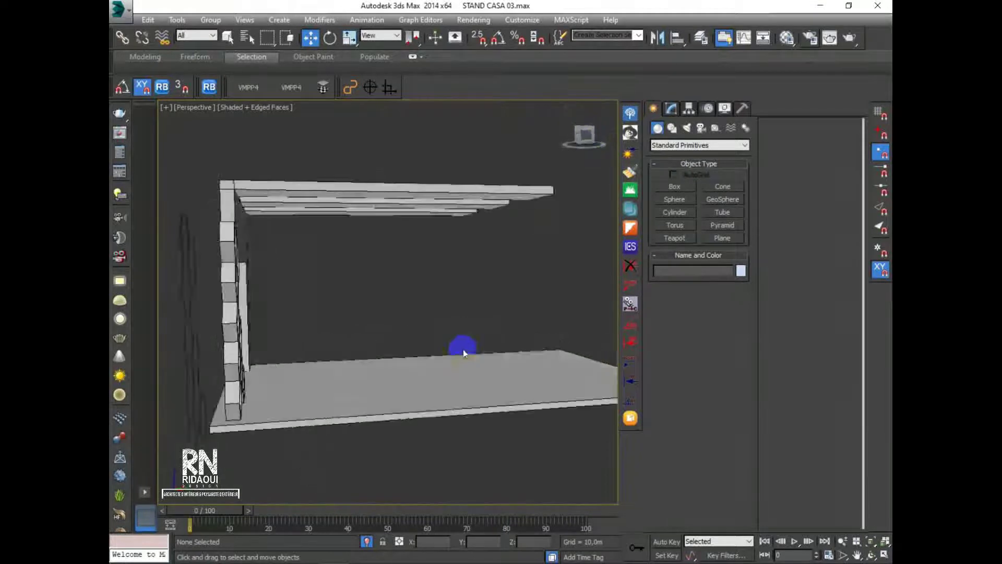
middle_click_drag(465, 346, 394, 330)
scroll(394, 331, "down", 4)
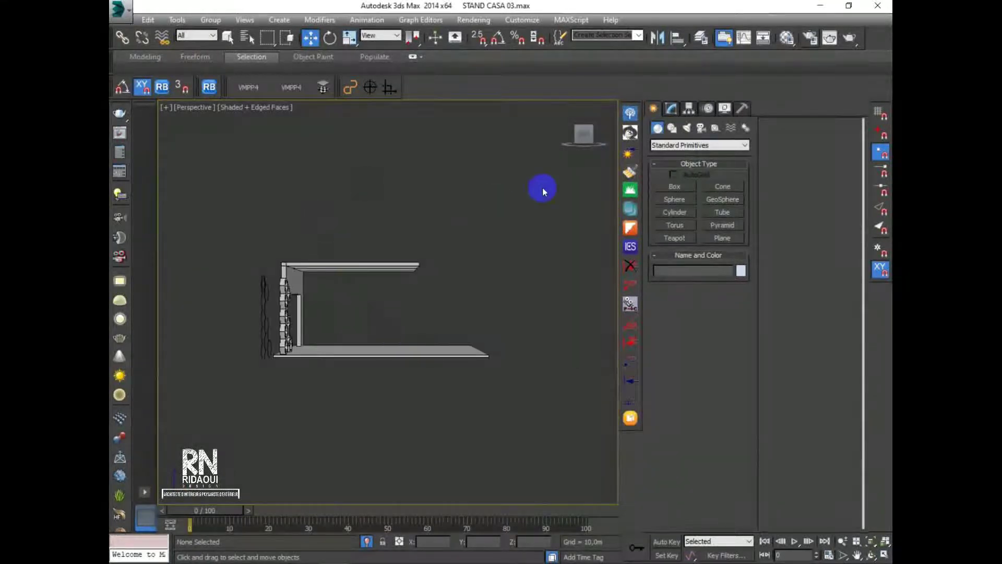
left_click(166, 107)
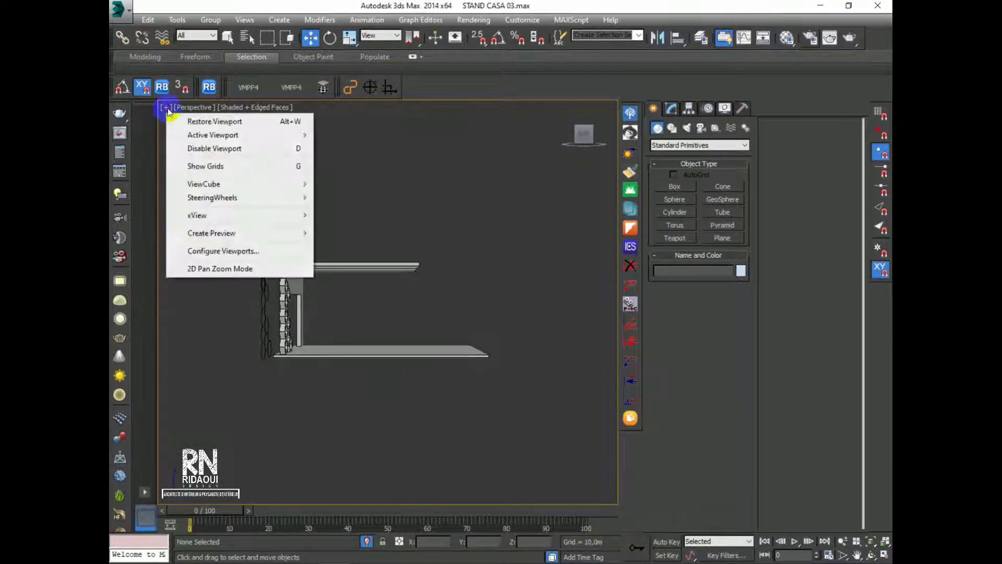
left_click(191, 108)
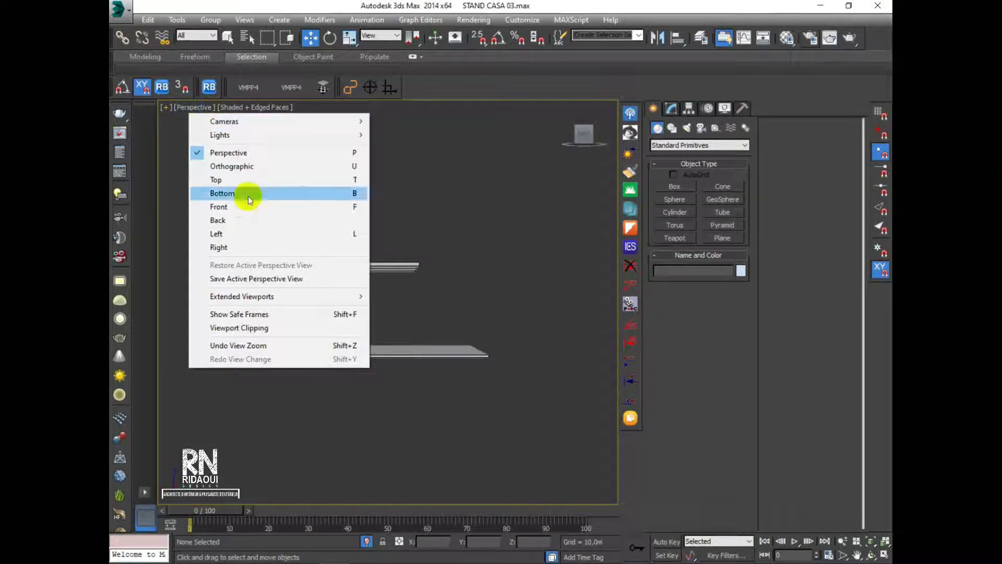
left_click(229, 233)
scroll(461, 313, "up", 5)
middle_click_drag(461, 314, 344, 316)
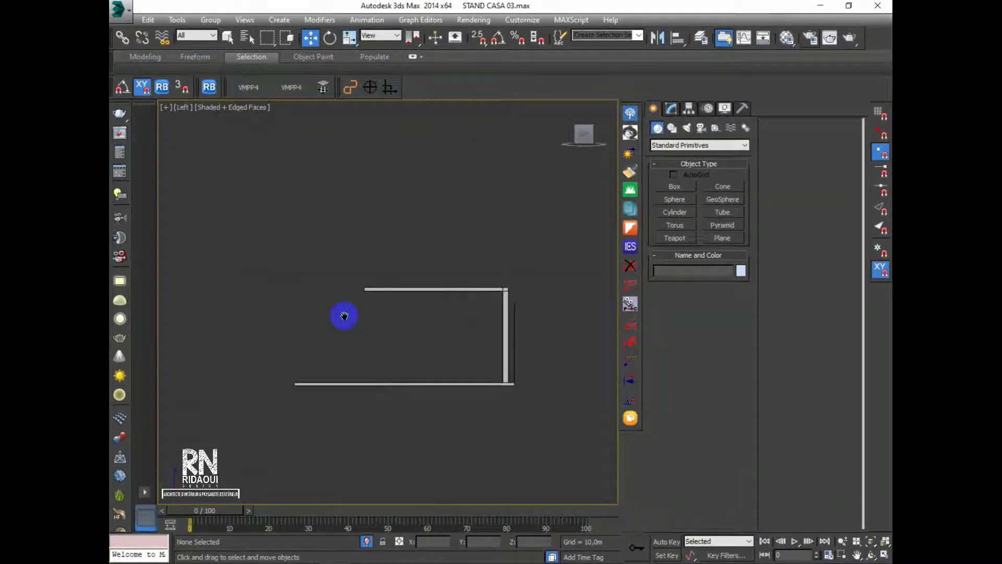
left_click(182, 107)
left_click(211, 249)
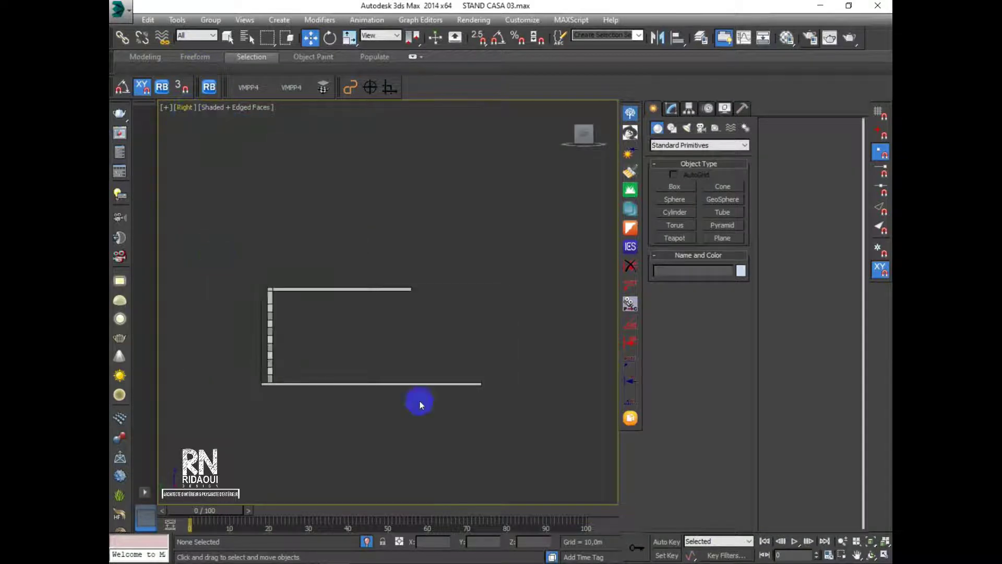
scroll(420, 359, "up", 2)
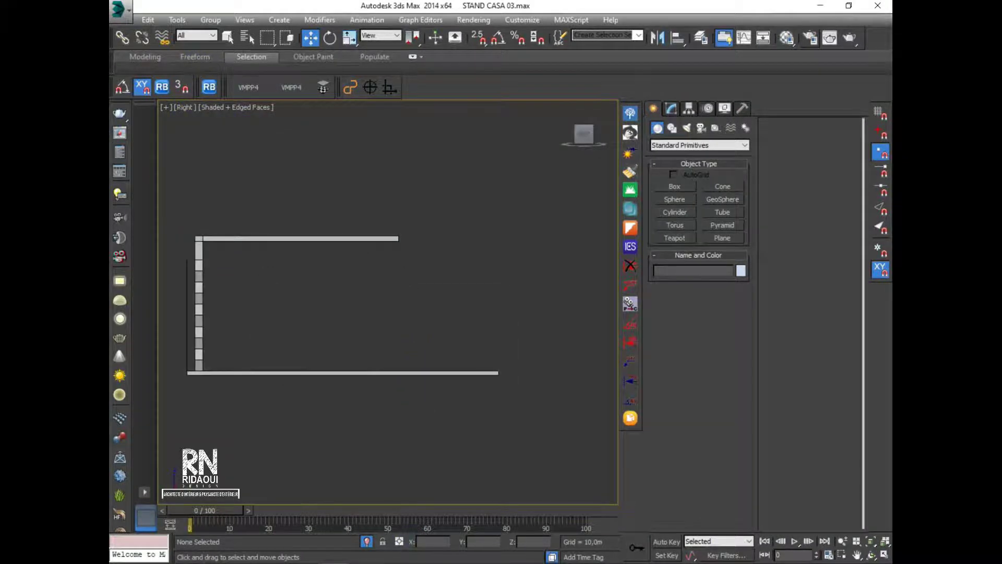
With 2.5D vertex snapping, draw a rectangle about 4.36 m high and 5.08 m wide from the floor slab's free end
key("alt+Tab")
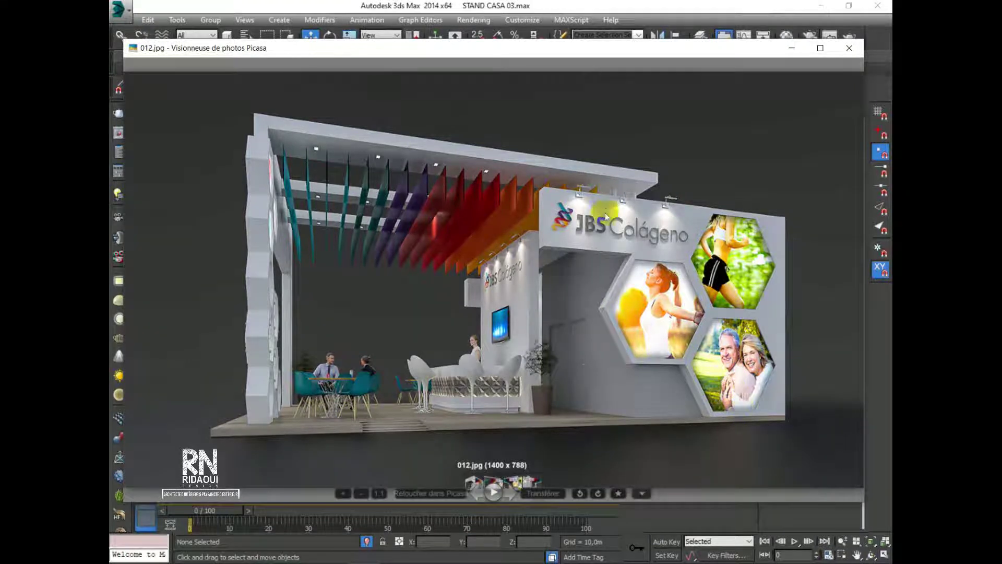
left_click(792, 48)
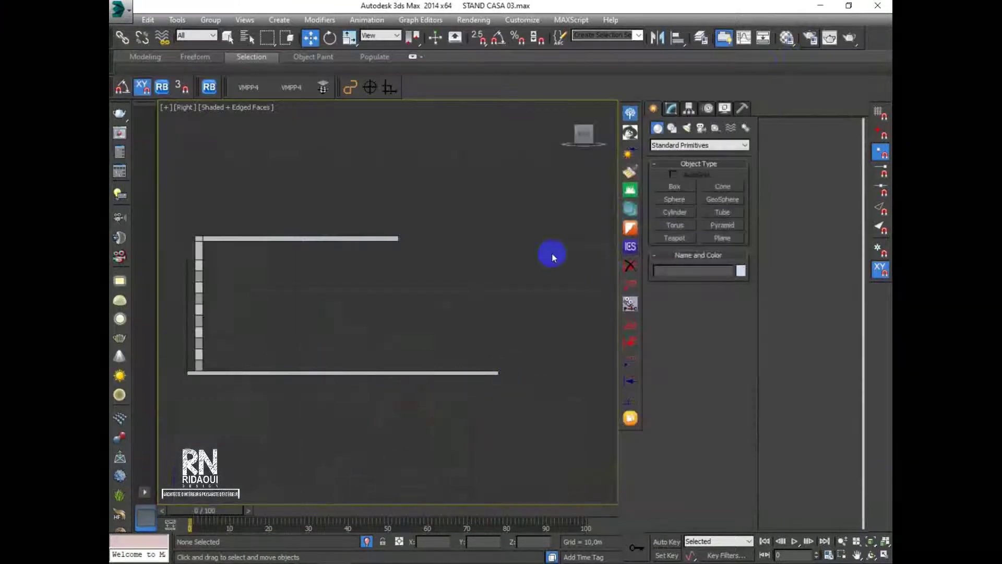
left_click(671, 109)
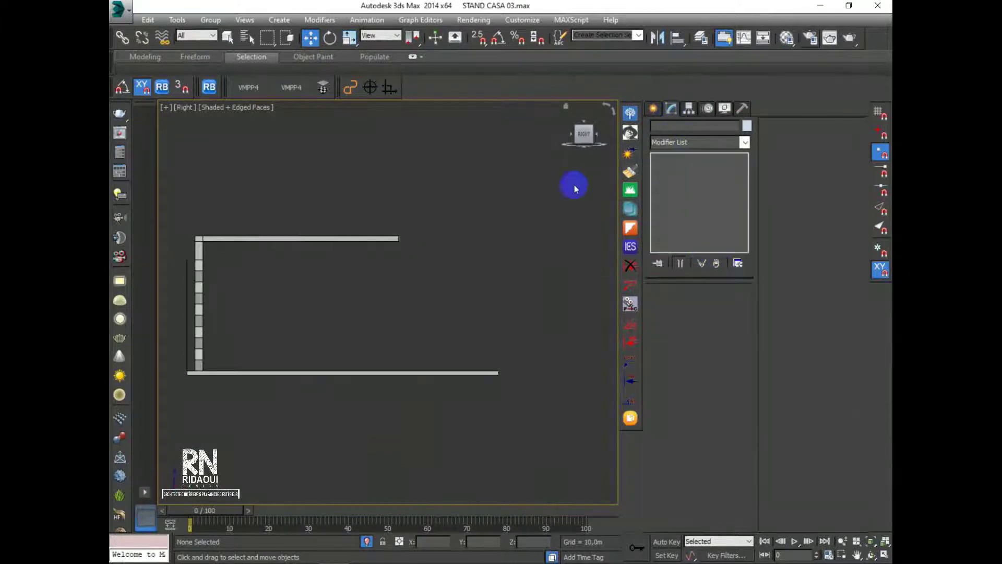
left_click(654, 109)
left_click(671, 128)
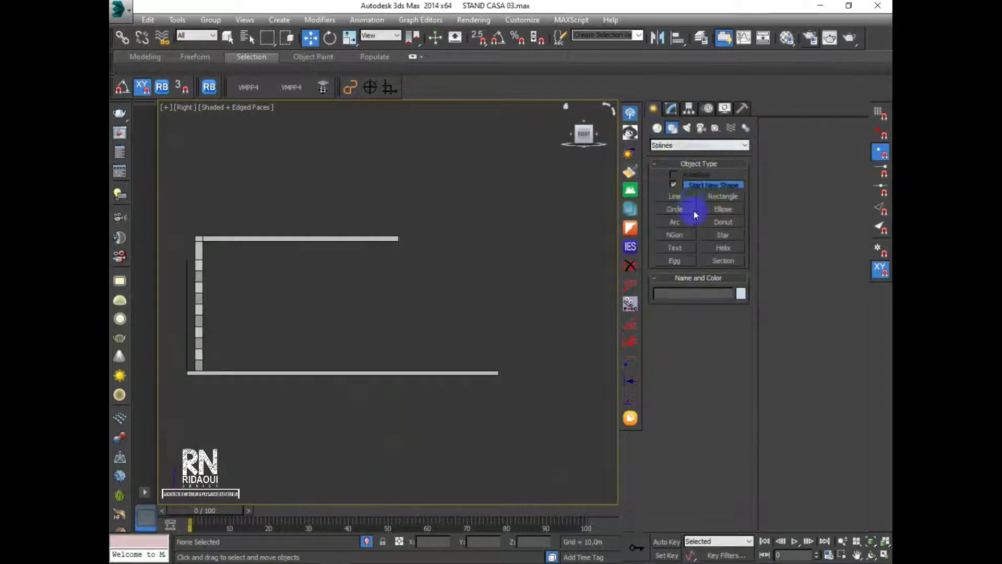
left_click(675, 197)
middle_click_drag(471, 383, 459, 398)
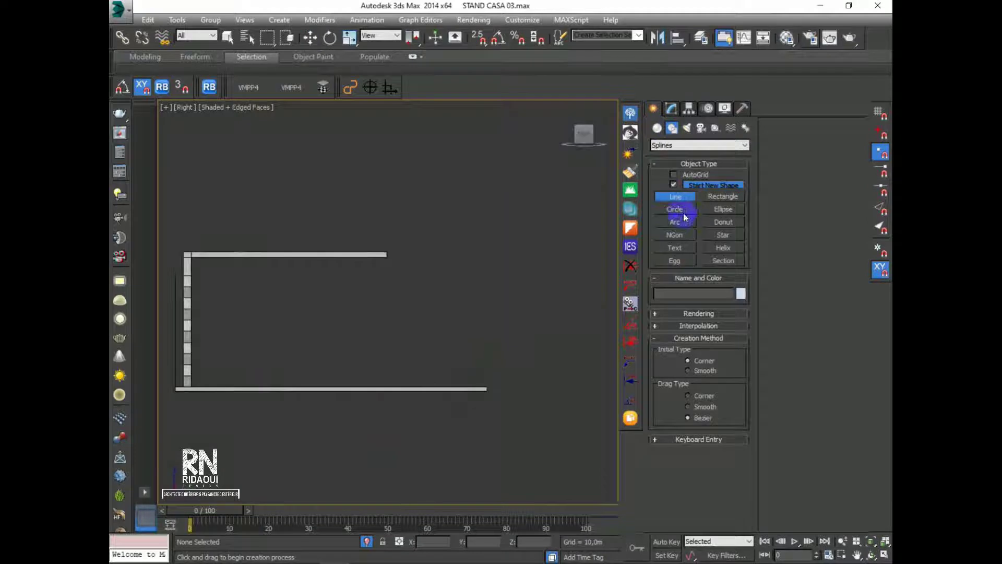
left_click(723, 196)
scroll(455, 415, "up", 2)
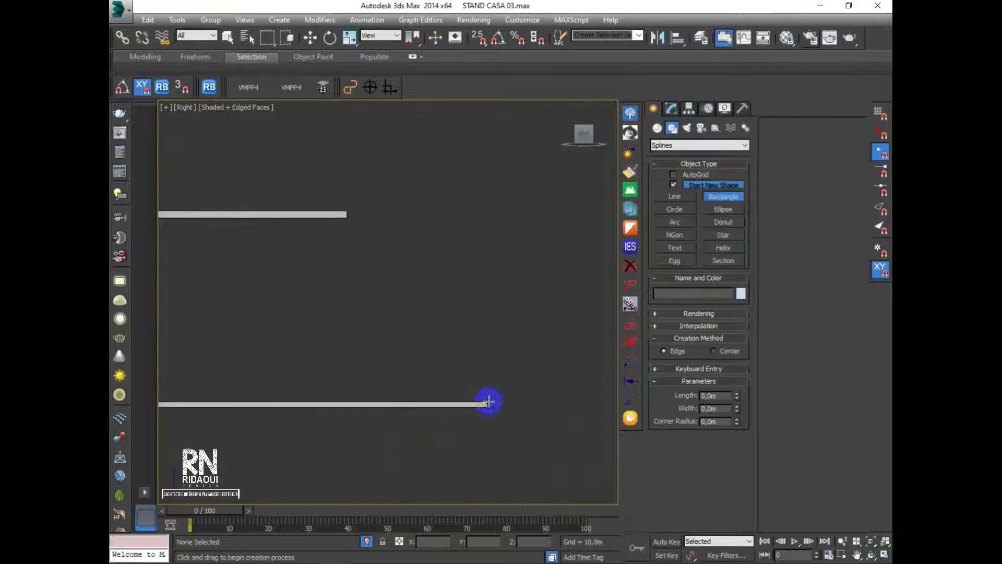
scroll(485, 403, "up", 5)
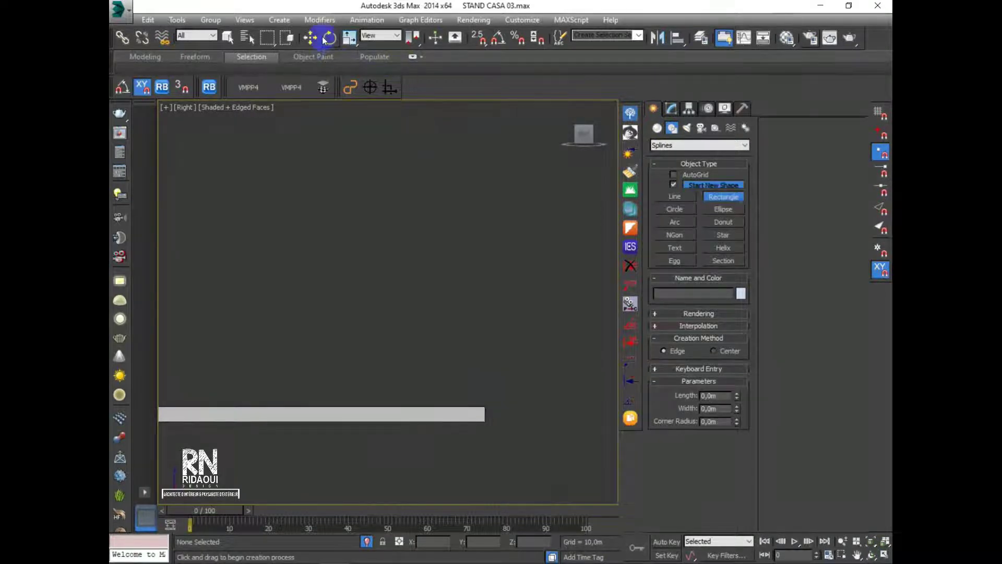
left_click_drag(479, 37, 478, 74)
scroll(465, 397, "down", 3)
middle_click_drag(496, 409, 513, 425)
left_click_drag(495, 416, 228, 191)
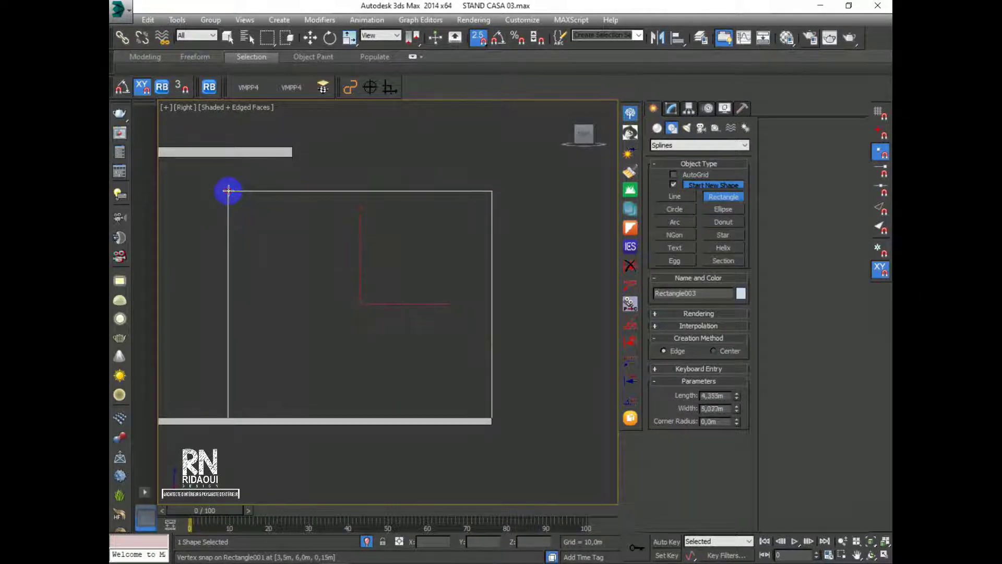
Compare the new wall rectangle with the hexagon-panelled wall in the reference image 012.jpg
scroll(462, 289, "down", 3)
middle_click_drag(461, 304, 481, 309)
scroll(423, 295, "up", 1)
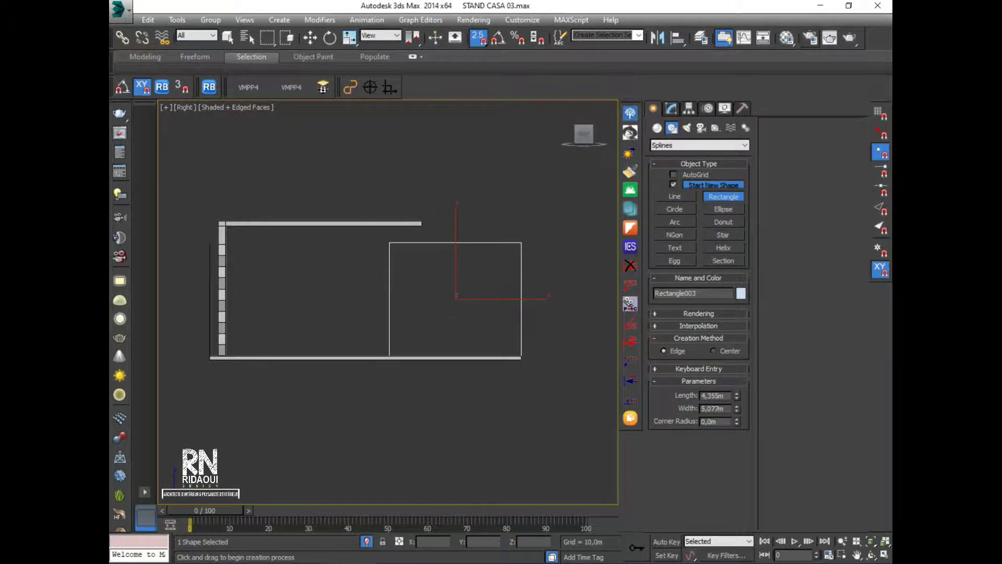
key("alt+Tab")
left_click(795, 226)
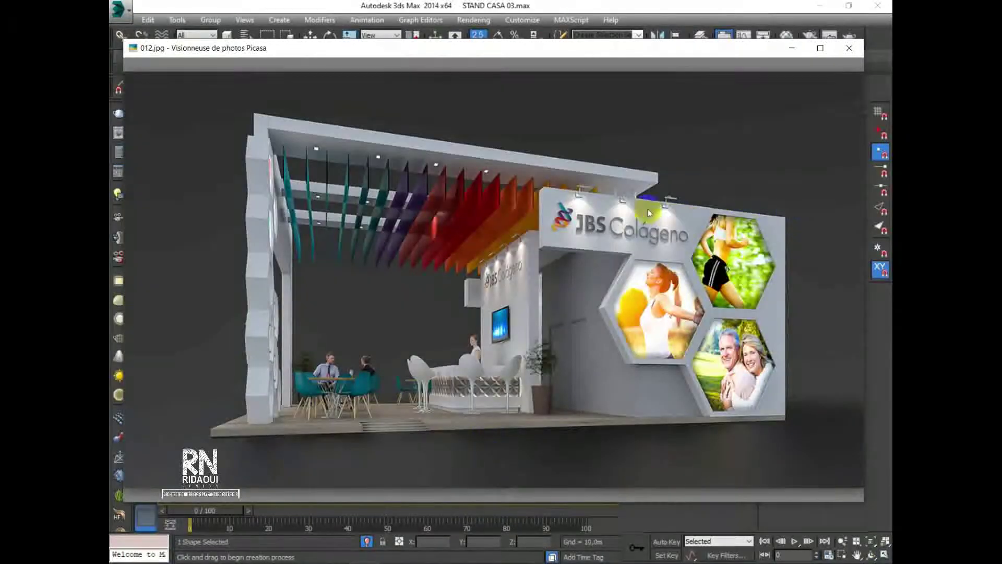
left_click(533, 409)
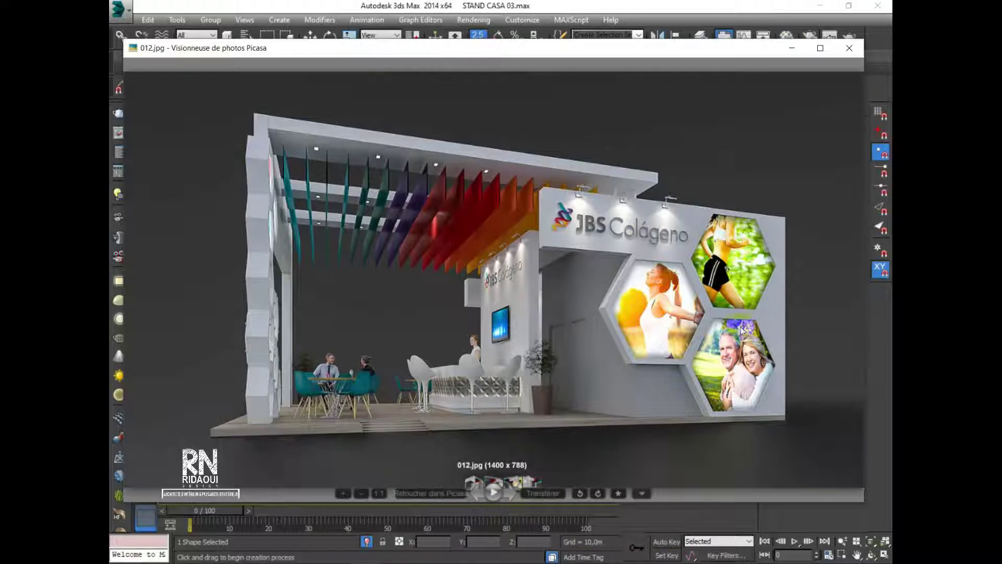
left_click(540, 188)
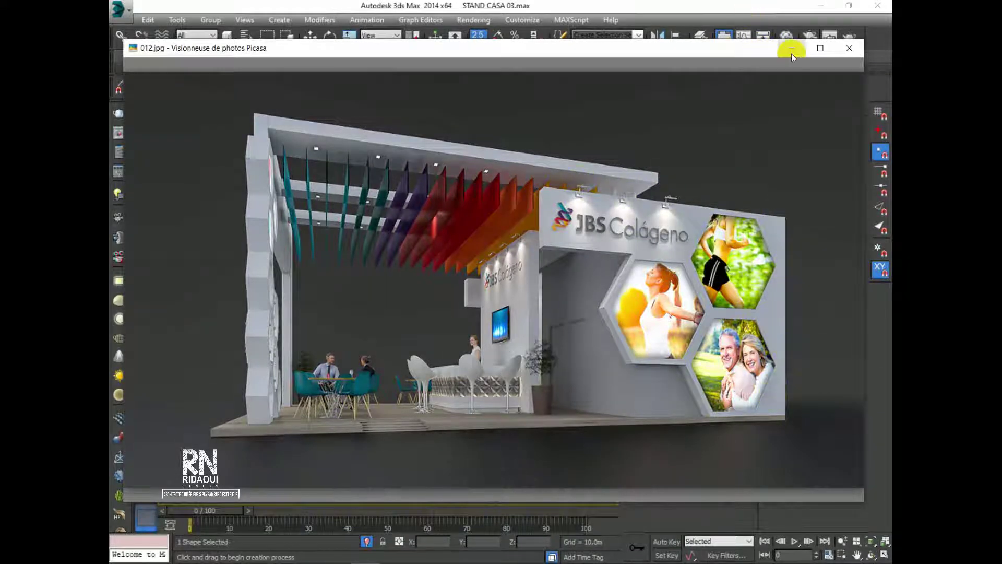
left_click(849, 48)
scroll(402, 260, "up", 4)
middle_click_drag(402, 260, 353, 260)
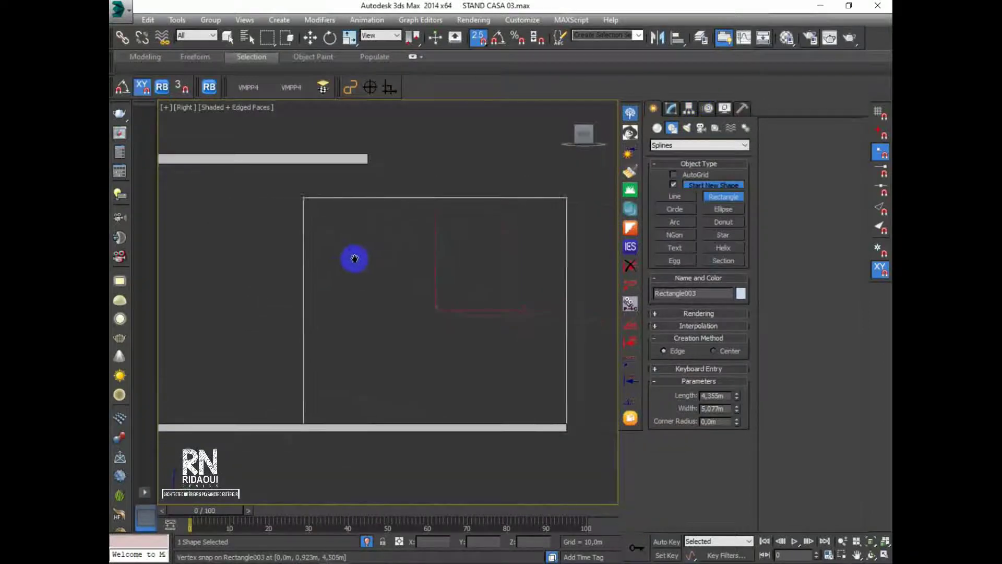
scroll(354, 259, "down", 2)
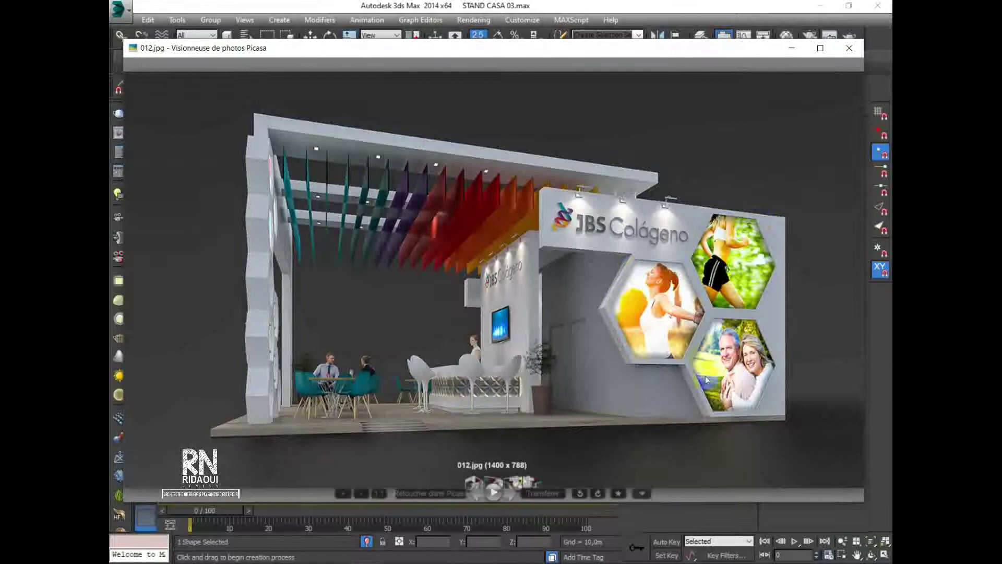
left_click(792, 49)
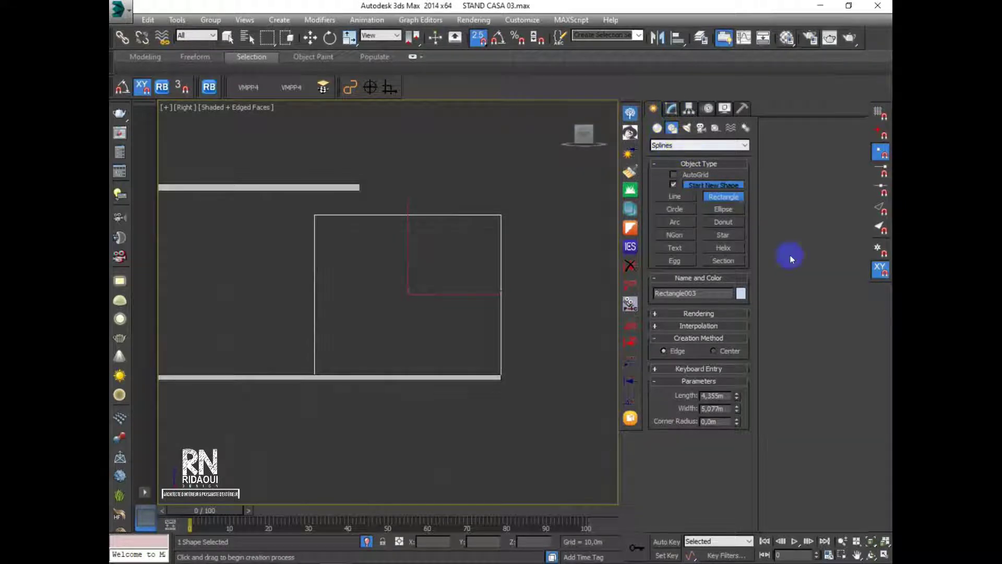
Draw a six-sided NGon with a radius of about 1.14 m inside the lower part of the wall rectangle
left_click(674, 235)
scroll(351, 351, "up", 3)
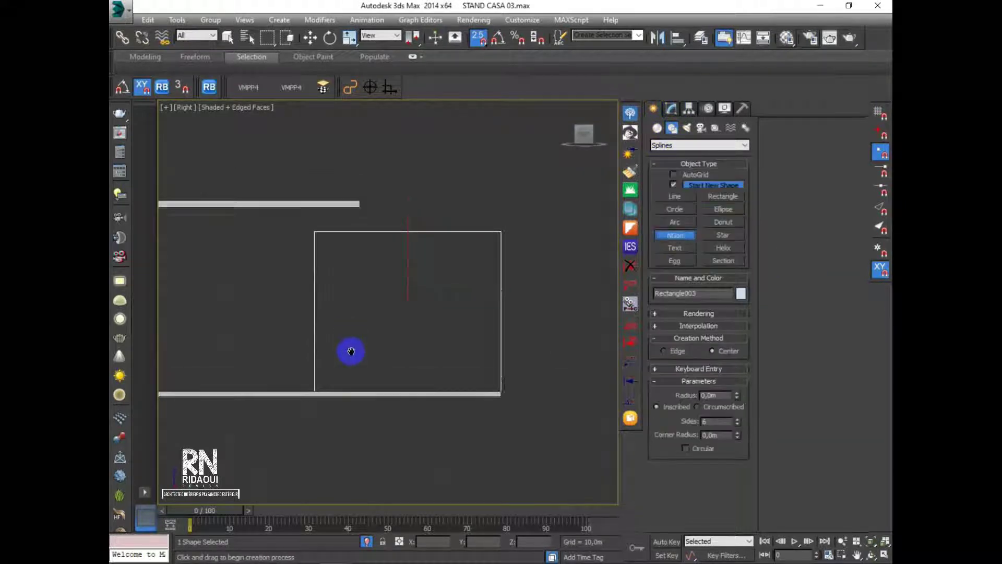
left_click_drag(419, 342, 394, 395)
left_click(310, 38)
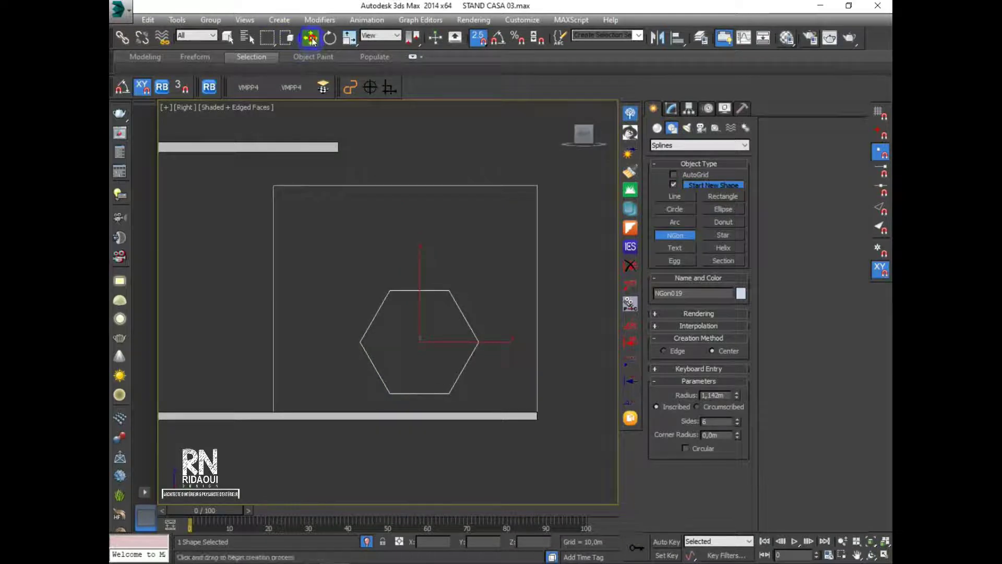
Move the hexagon to the wall's outer lower corner, its bottom edge at floor level and its tip just inside the wall edge
key("alt+Tab")
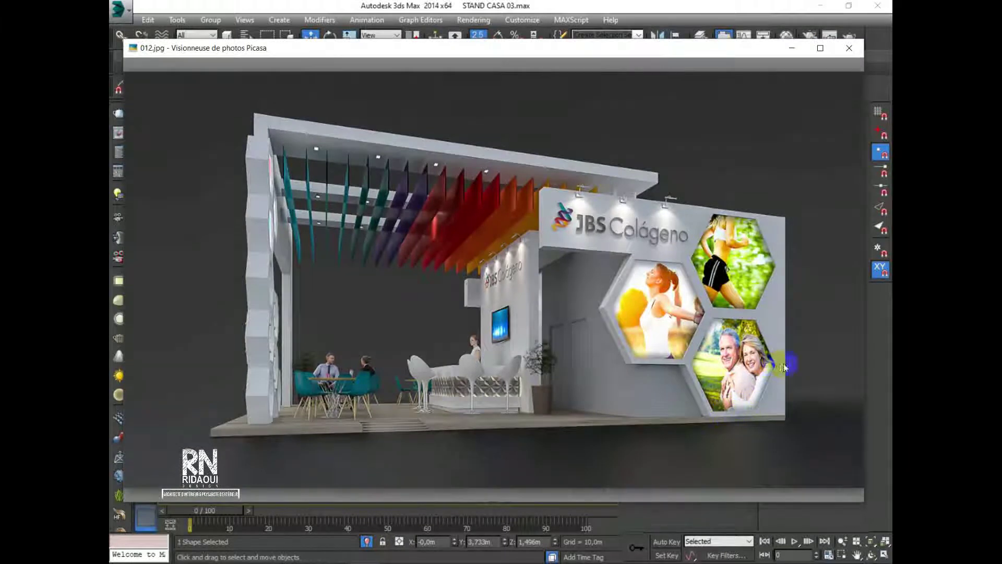
left_click(792, 47)
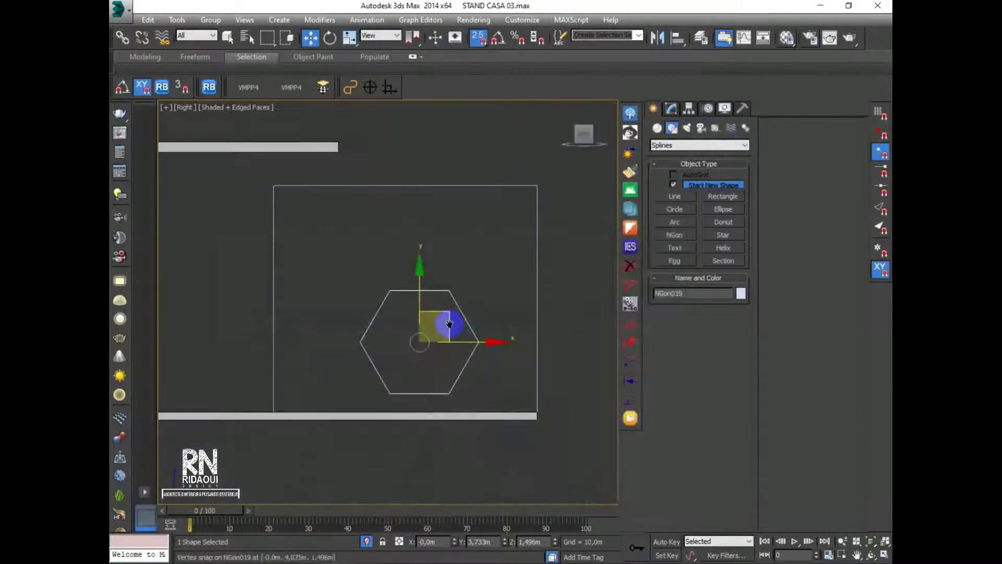
middle_click_drag(442, 324, 429, 290)
scroll(428, 291, "up", 3)
scroll(421, 286, "down", 3)
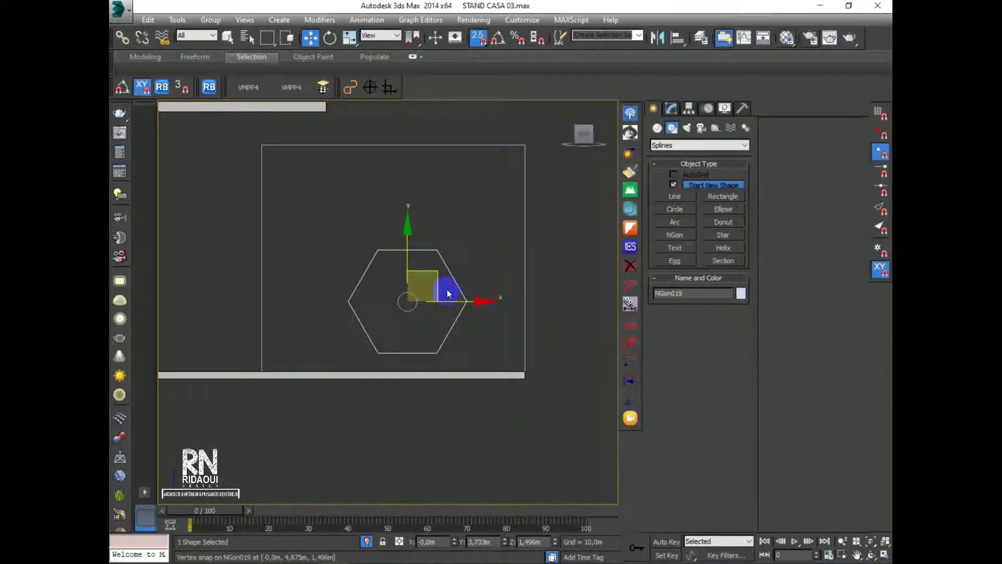
left_click_drag(407, 300, 450, 310)
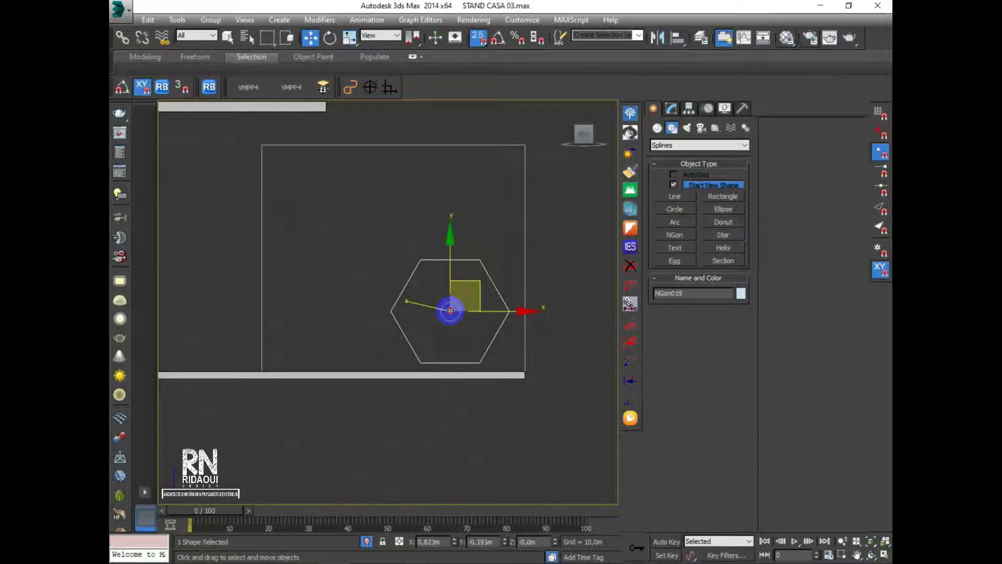
scroll(449, 334, "up", 3)
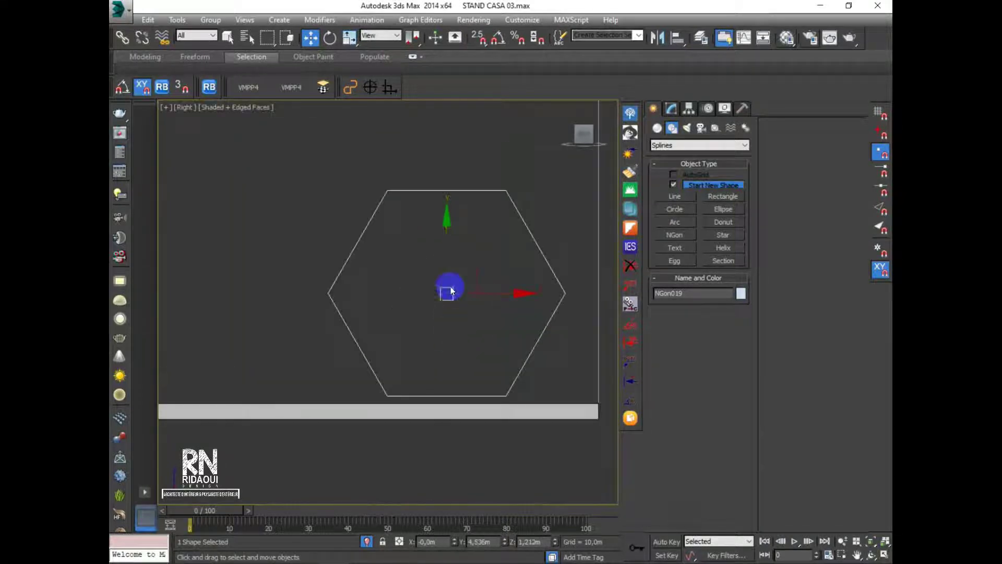
left_click_drag(447, 232, 447, 246)
left_click_drag(447, 243, 447, 241)
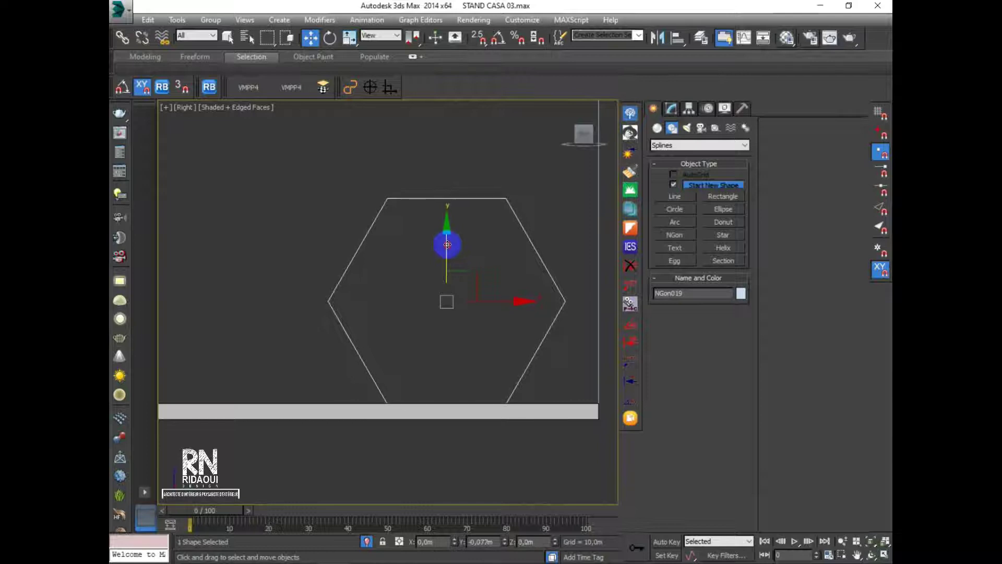
left_click_drag(510, 299, 520, 302)
scroll(518, 302, "down", 5)
middle_click_drag(524, 313, 499, 333)
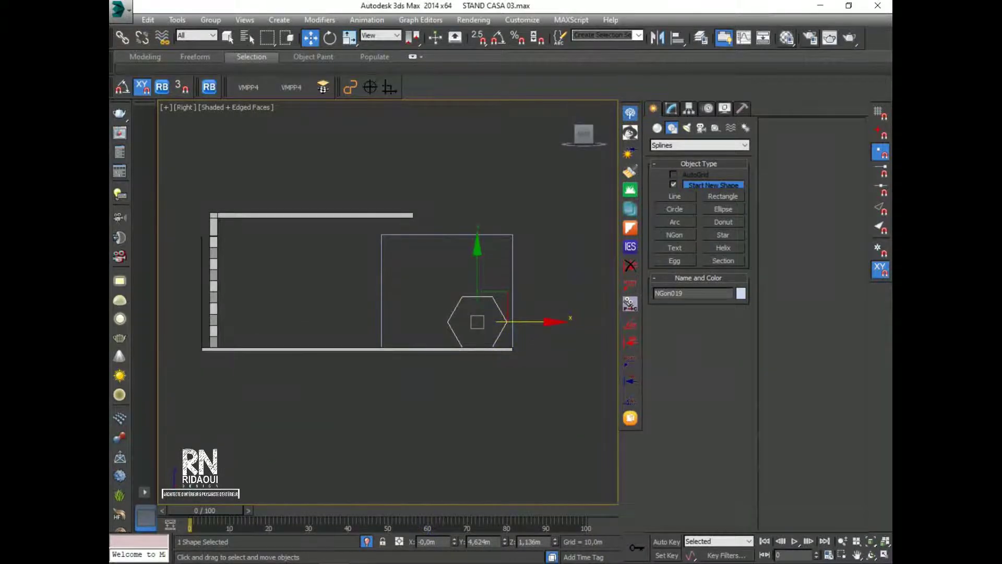
Check the reference image, switch to 3D snapping and clone the hexagon diagonally up and inward from the original
key("alt+Tab")
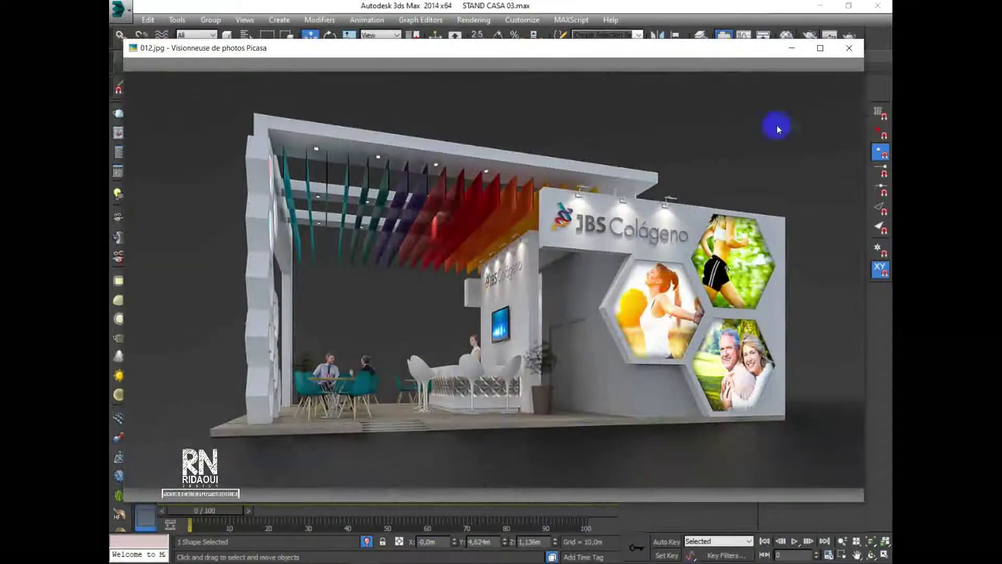
left_click(803, 50)
scroll(432, 302, "up", 6)
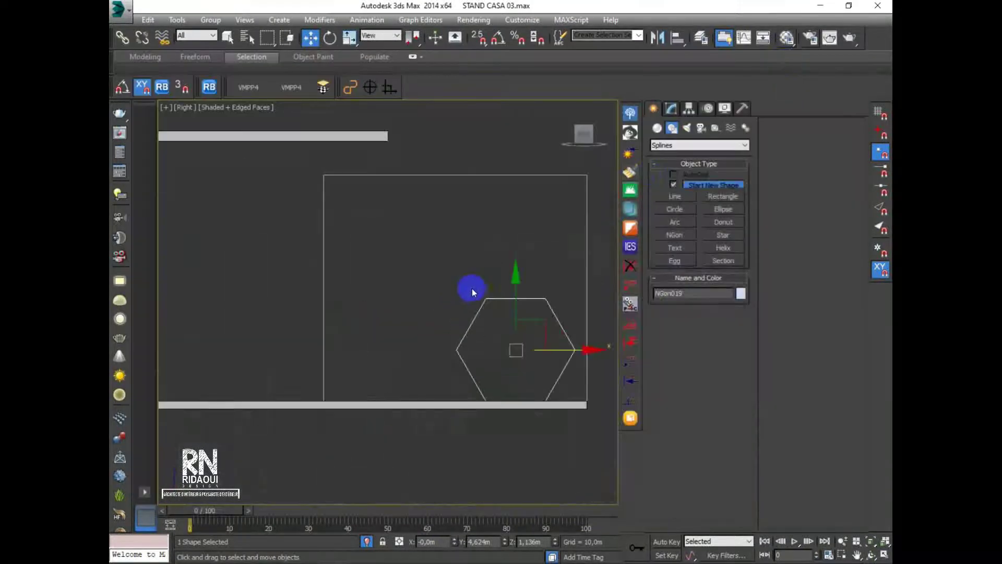
left_click_drag(480, 39, 482, 95)
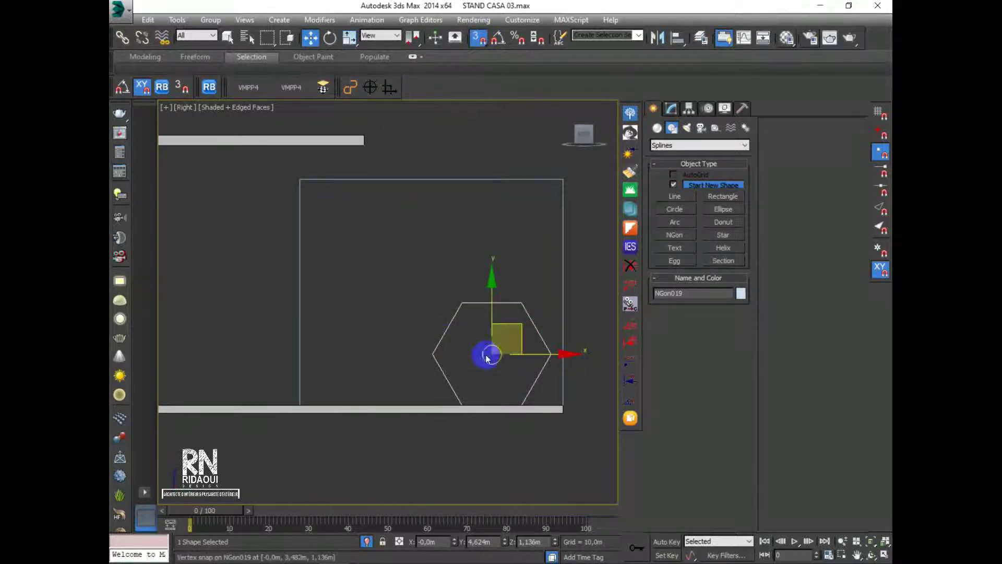
left_click_drag(510, 325, 394, 259, "shift")
left_click(496, 336)
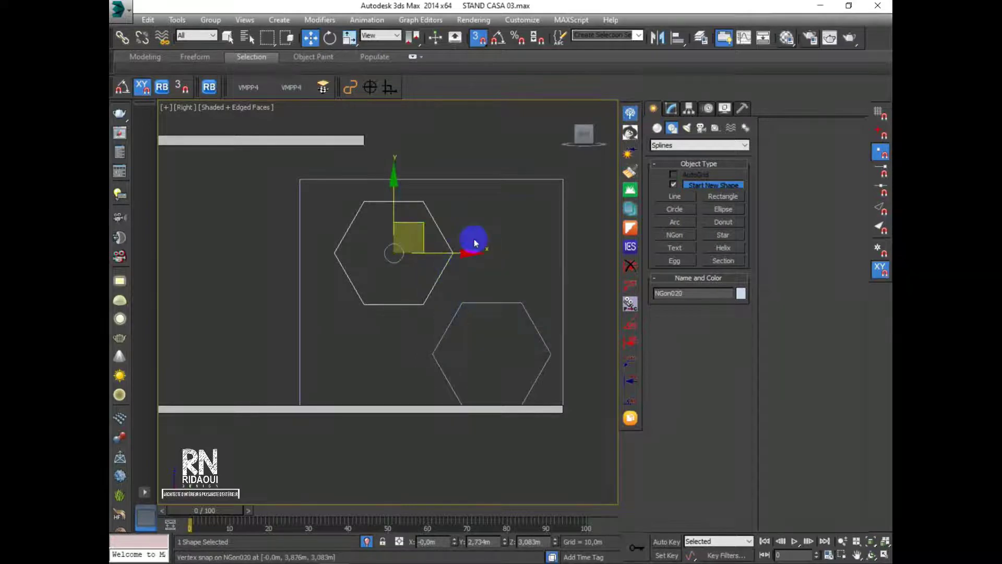
Turn off axis constraints for snapping and move the cloned hexagon freely so that it overlaps the wall's inner vertical edge
mouse_move(454, 252)
left_mouse_down()
mouse_move(443, 317)
mouse_move(405, 303)
left_mouse_up()
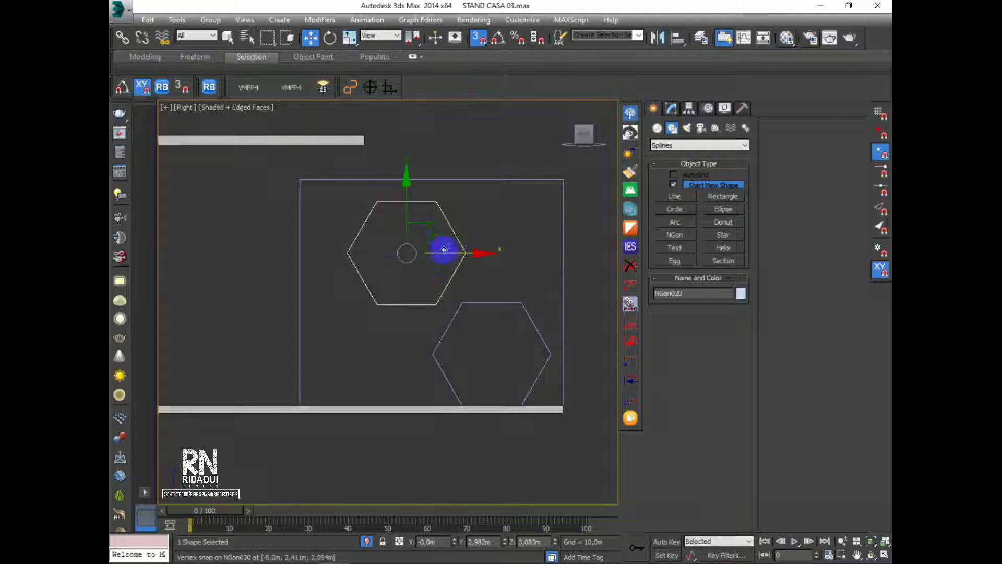
left_click_drag(409, 249, 392, 266)
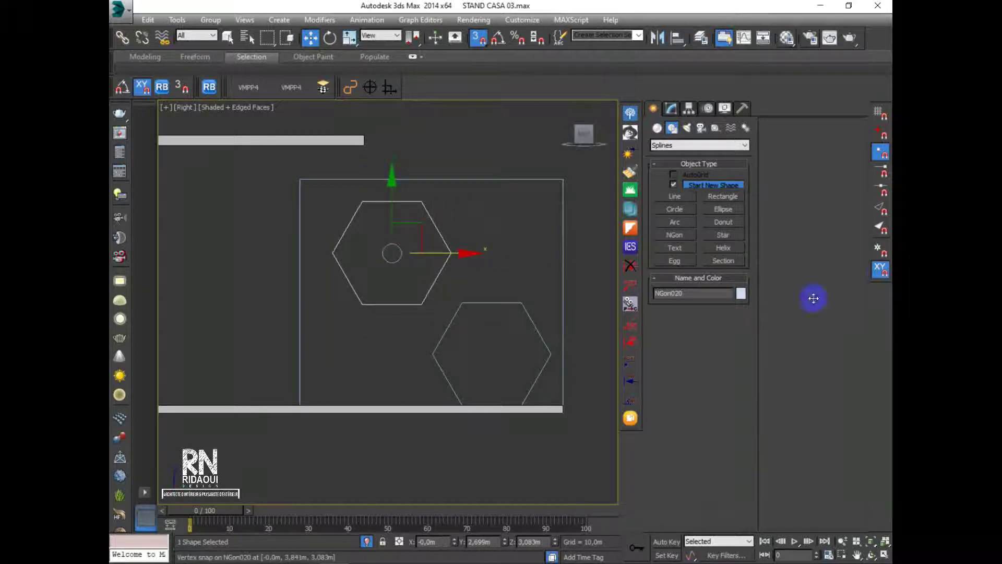
left_click(881, 269)
left_click_drag(399, 248, 378, 311)
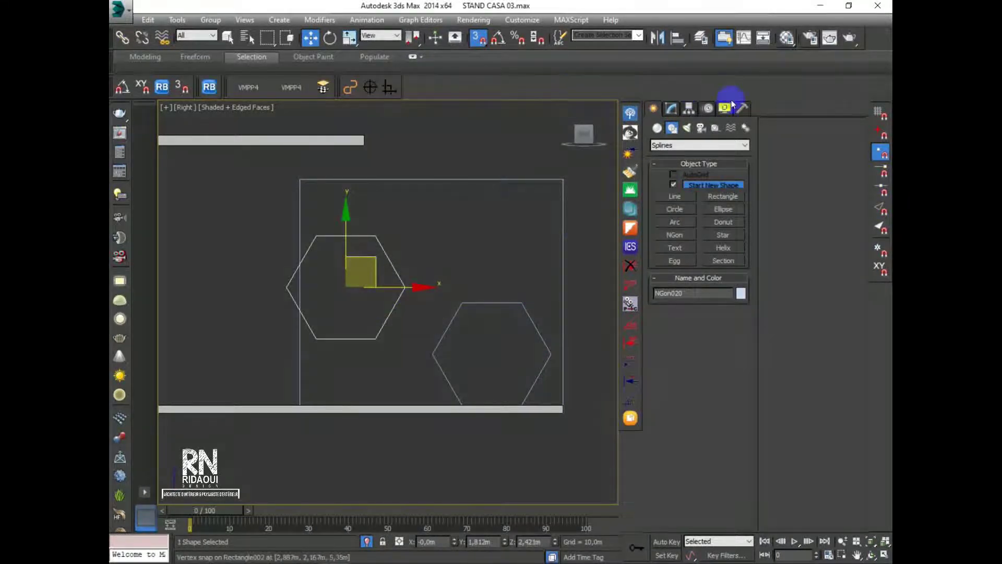
Hide and redisplay the Snaps toolbar, and undock the ridaoui toolbar so it floats over the viewport
right_click(872, 36)
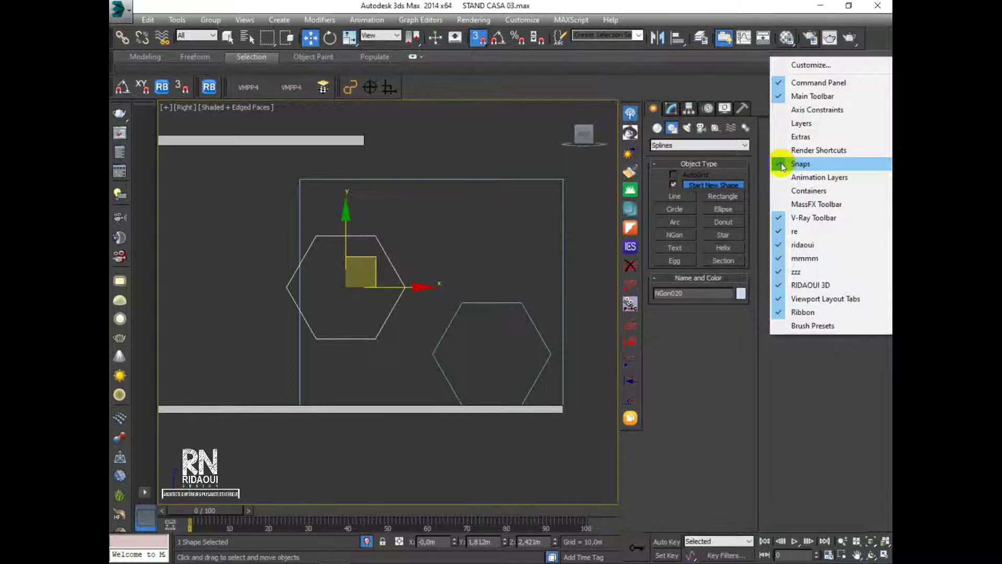
left_click(781, 165)
right_click(872, 42)
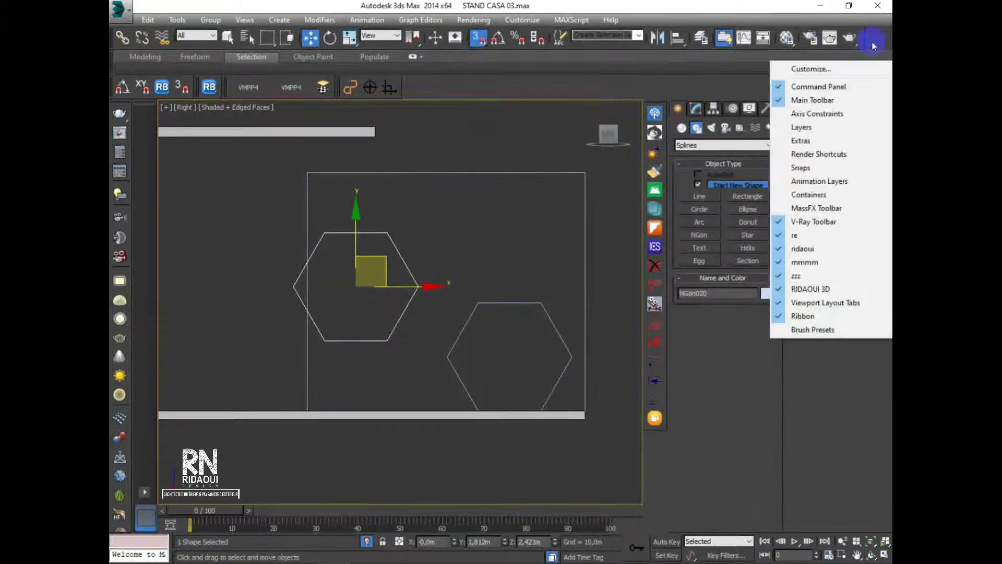
left_click(776, 167)
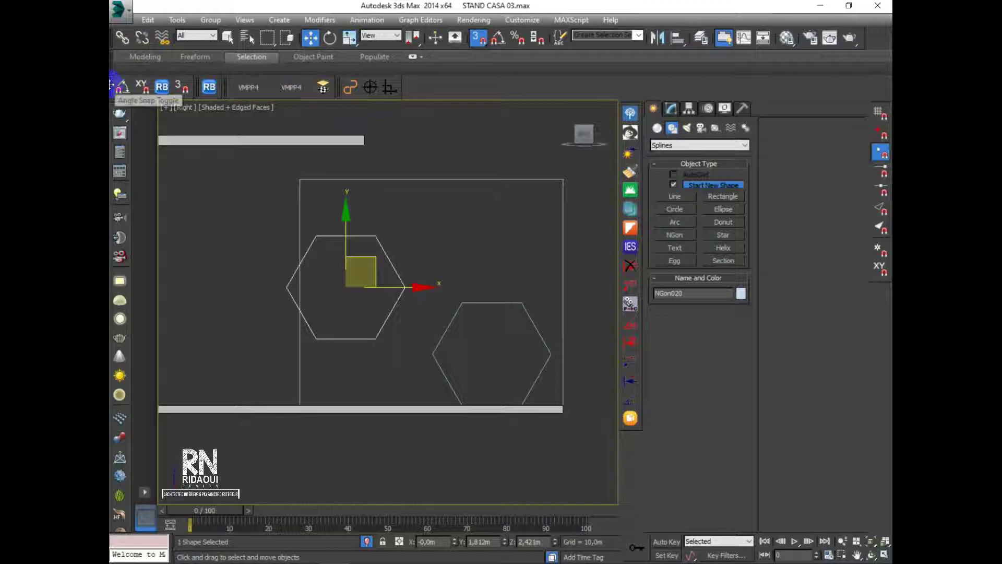
left_click_drag(112, 83, 402, 141)
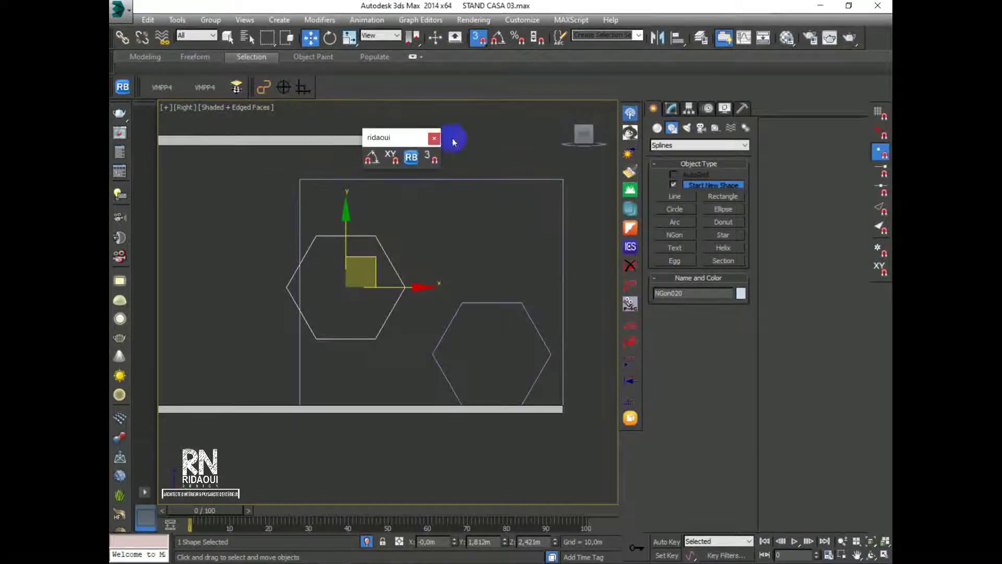
Display the Axis Constraints toolbar alongside the Snaps toolbar
right_click(876, 40)
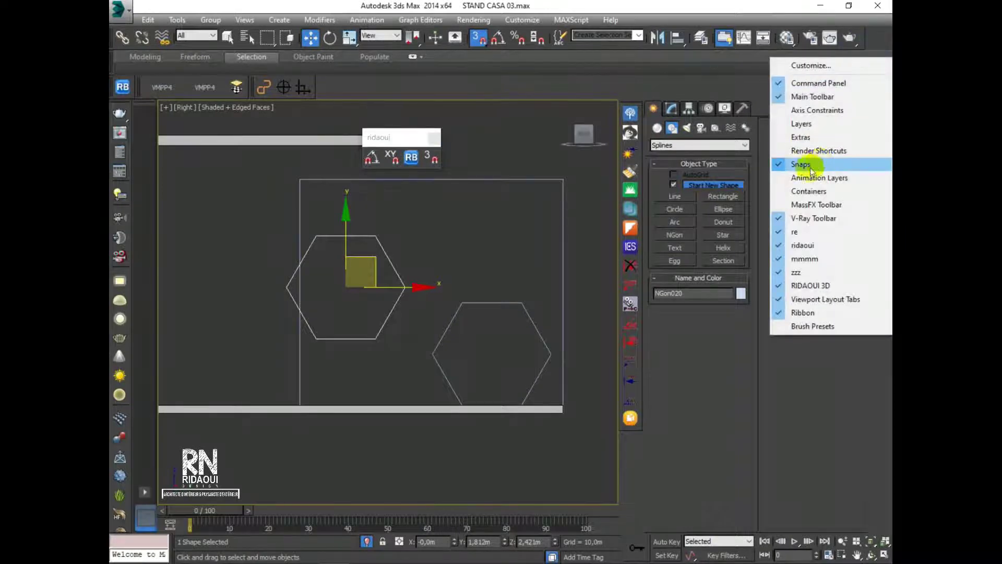
left_click(783, 110)
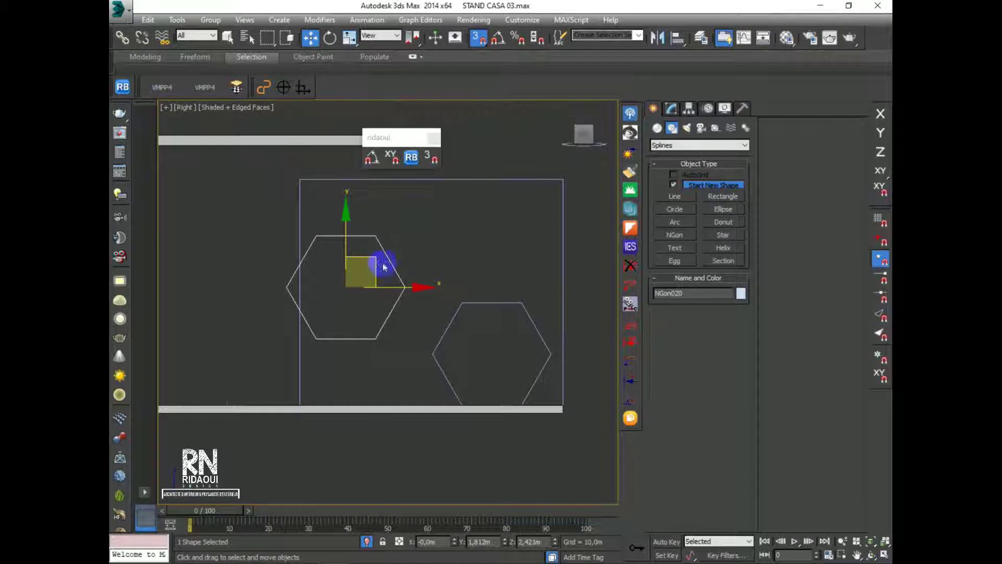
middle_click_drag(380, 264, 351, 358)
scroll(351, 358, "up", 3)
scroll(402, 323, "down", 4)
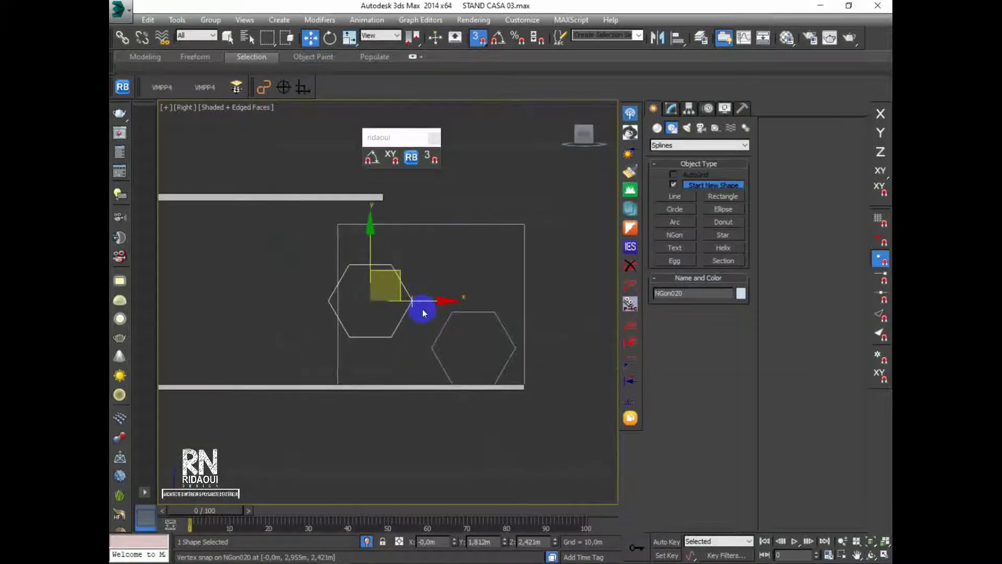
In the perspective view, snap the cloned hexagon's outer tip onto the lower hexagon's nearest upper vertex so the two share an edge
key("p")
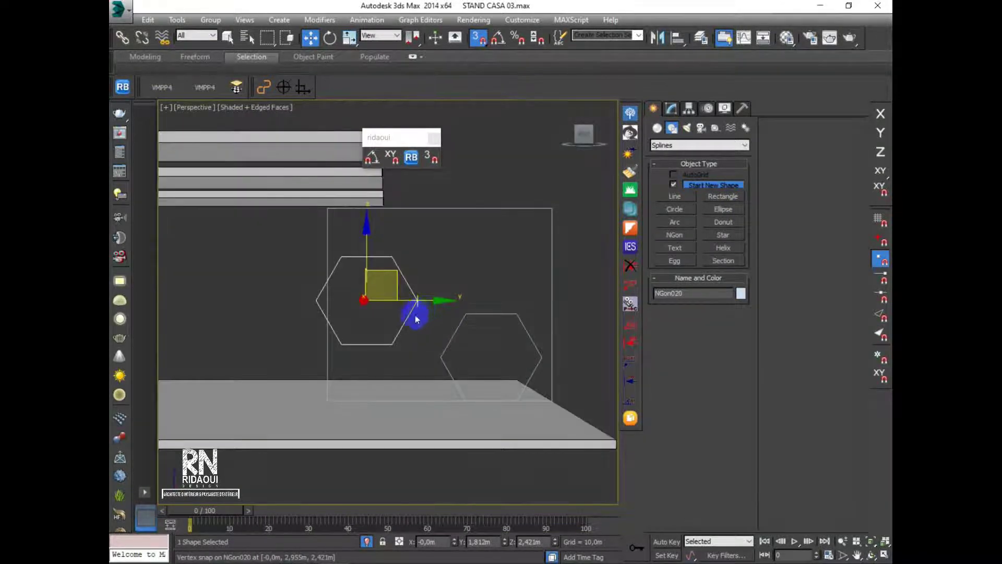
middle_click_drag(422, 313, 434, 343, "alt")
scroll(424, 302, "up", 4)
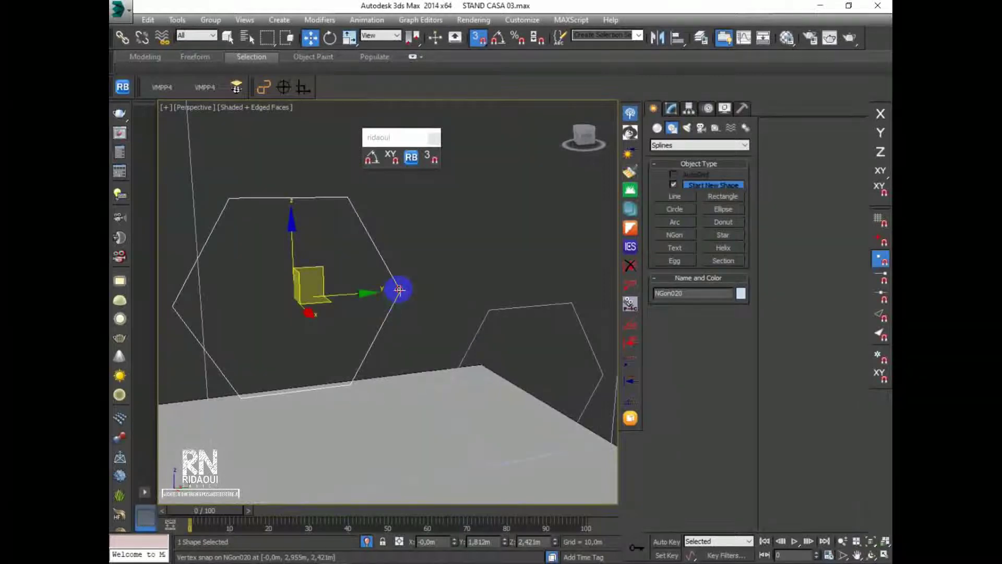
left_click_drag(400, 289, 488, 316)
middle_click_drag(489, 313, 472, 354, "alt")
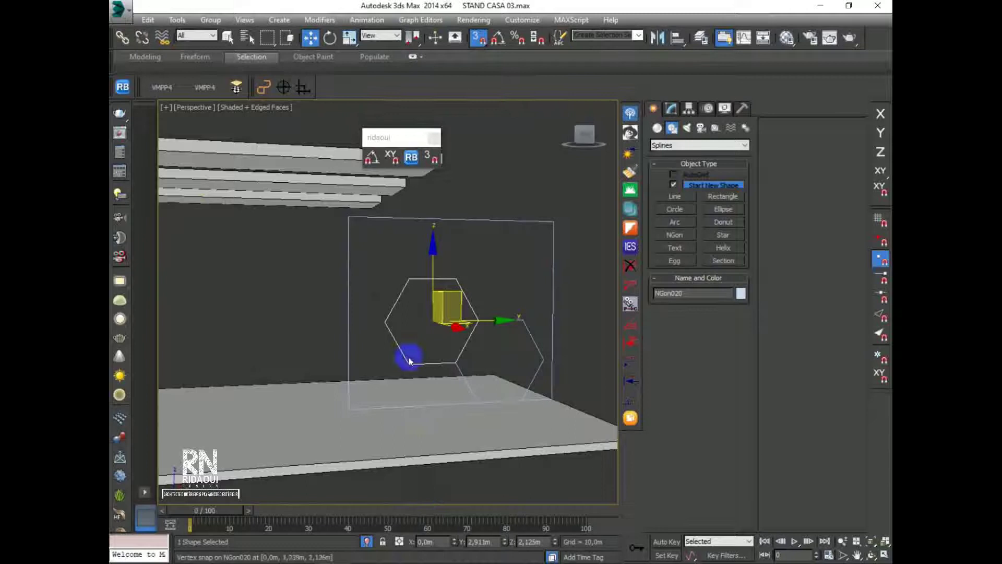
Deselect the hexagon, return the viewport to the Right view and dock the floating ridaoui toolbar beside the other toolbars
left_click(197, 109)
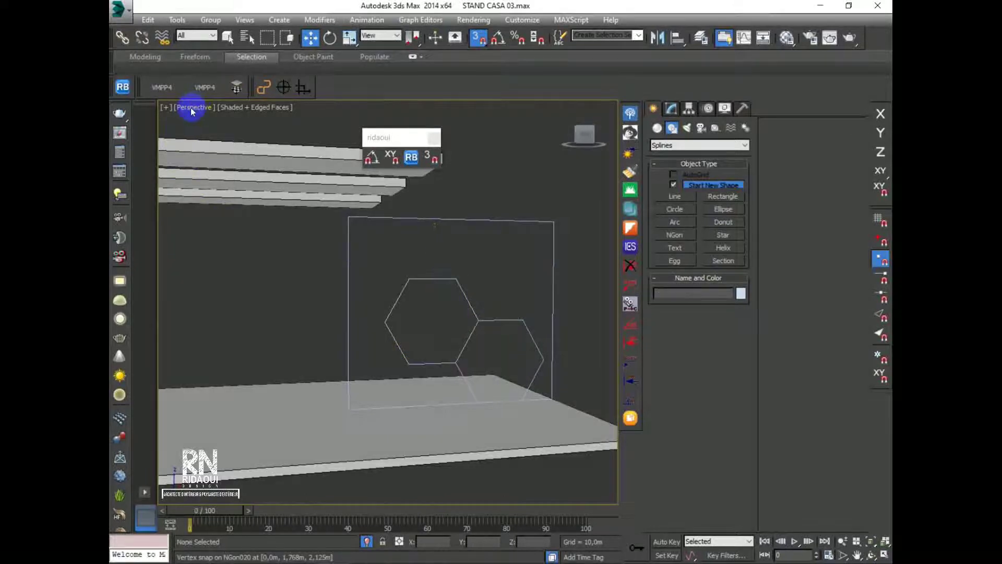
left_click(192, 108)
left_click(261, 244)
scroll(496, 308, "up", 3)
left_click_drag(391, 137, 358, 90)
scroll(407, 266, "up", 4)
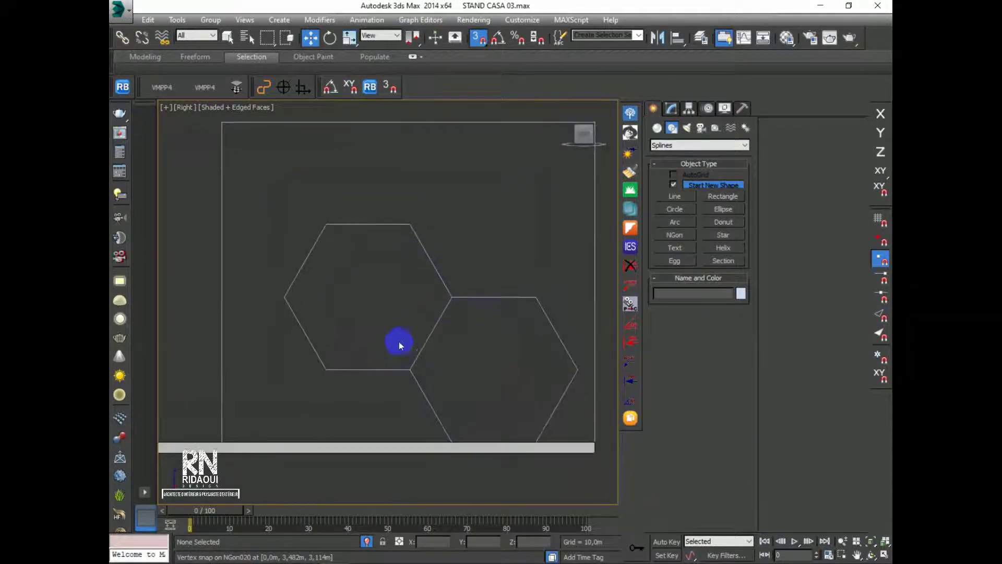
Following the reference image, clone the inner hexagon and snap the copy directly above the lower outer hexagon
key("alt+Tab")
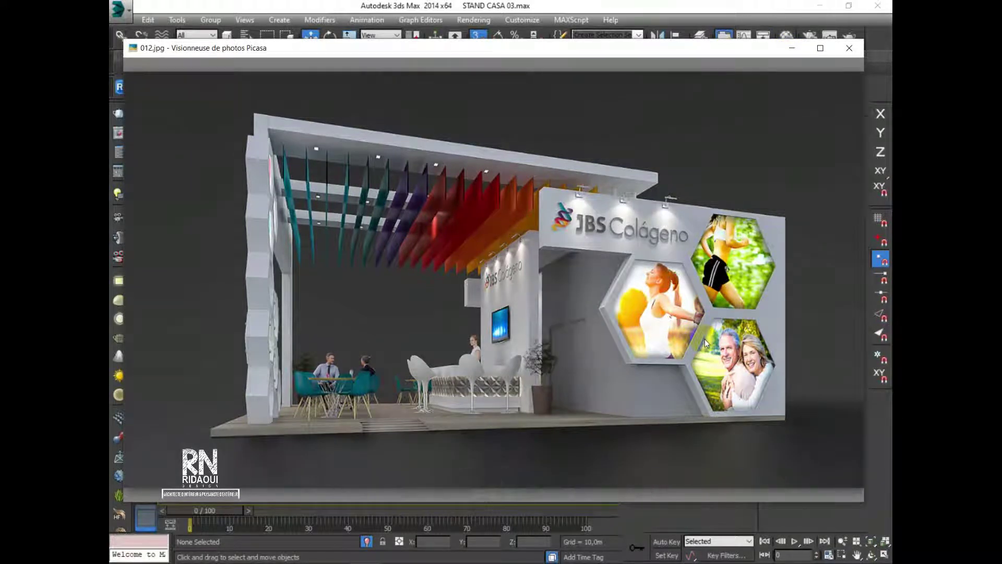
left_click(792, 48)
scroll(340, 278, "up", 2)
left_click_drag(407, 249, 365, 297)
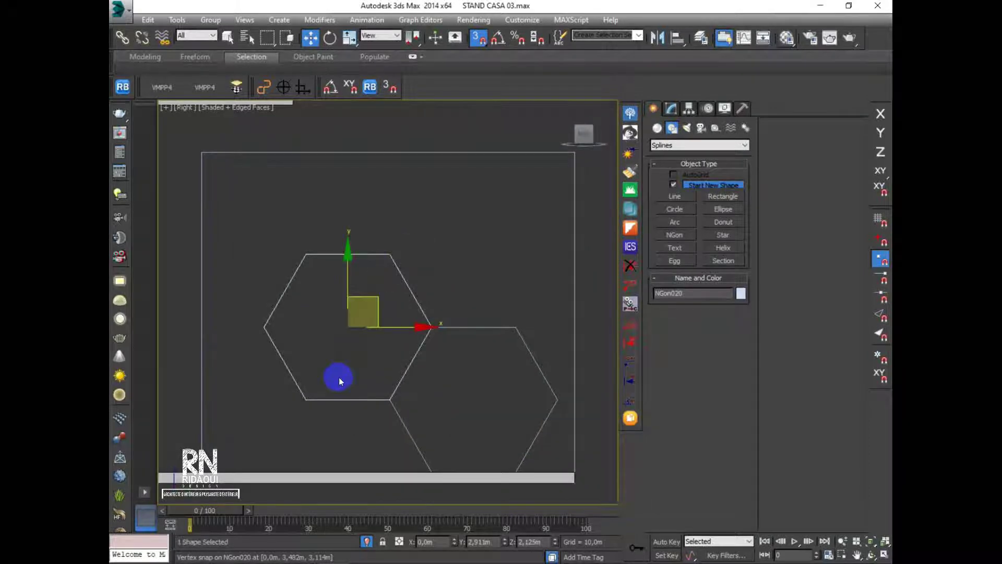
scroll(338, 379, "up", 2)
mouse_move(292, 410)
left_mouse_down("shift")
mouse_move(403, 188)
mouse_move(476, 240)
mouse_move(465, 302)
left_mouse_up("shift")
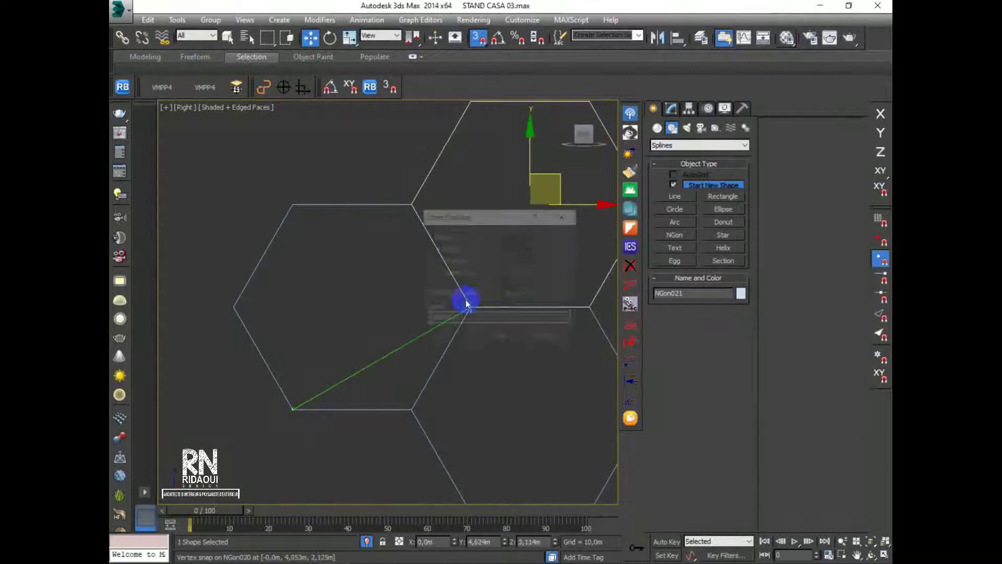
left_click(502, 339)
scroll(365, 367, "down", 3)
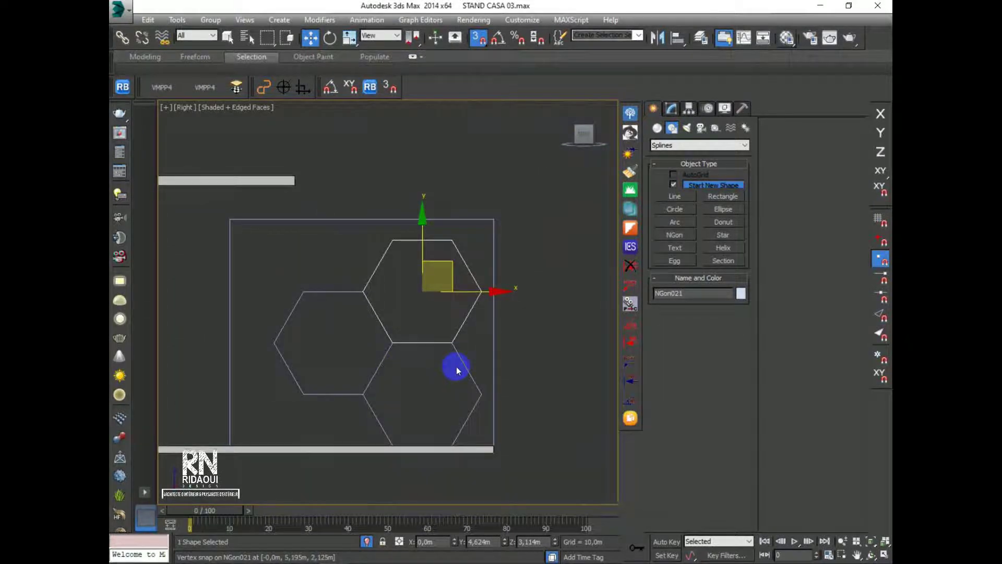
left_click(377, 563)
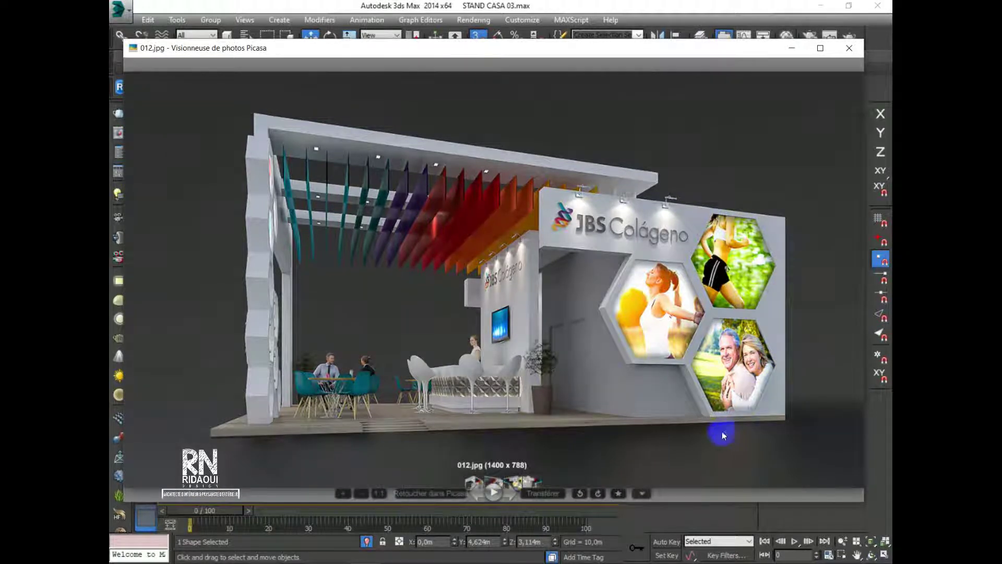
left_click(792, 49)
scroll(282, 382, "down", 4)
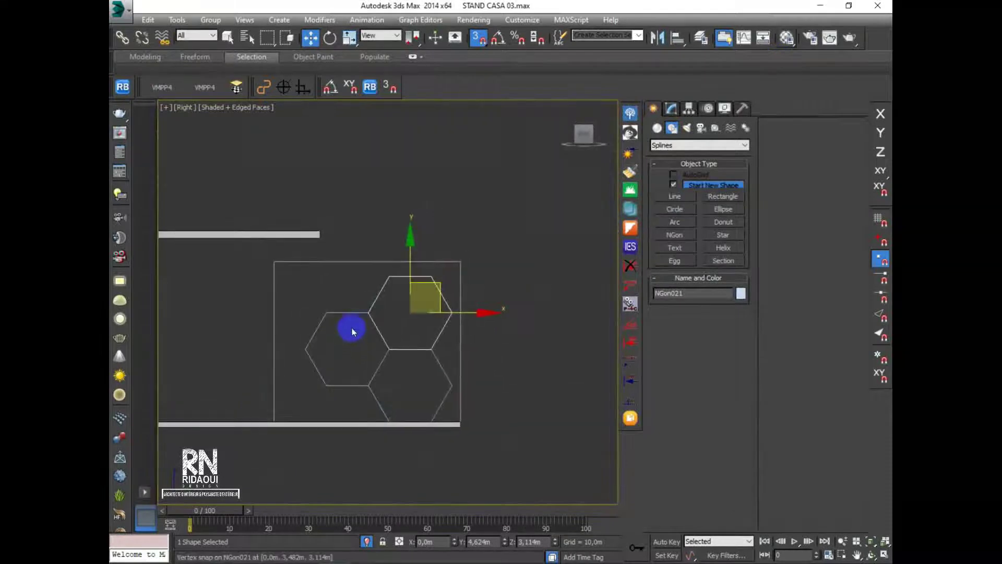
scroll(352, 331, "up", 3)
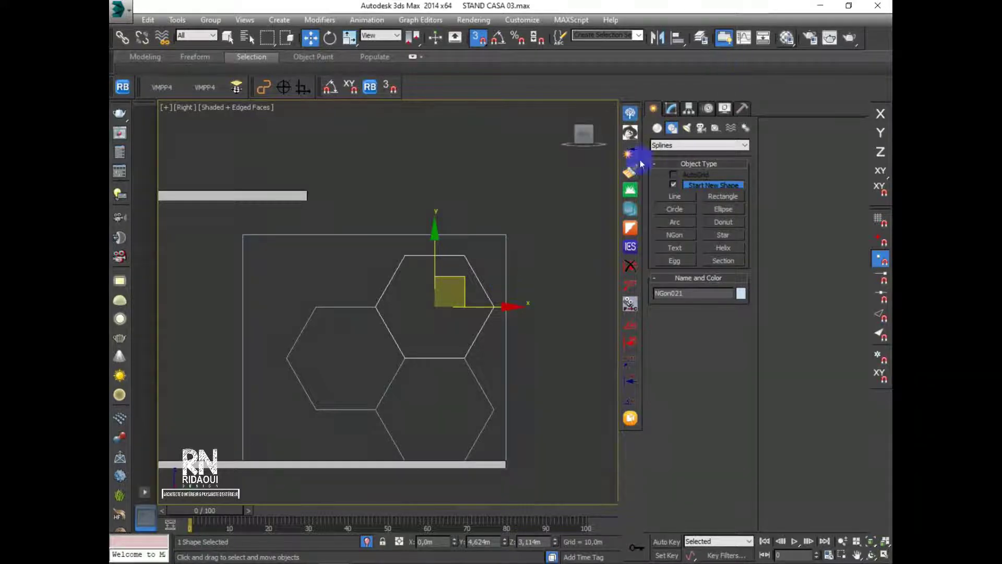
Convert the upper hexagon to an editable spline, enter its Spline level and turn off 3D snapping
left_click(672, 109)
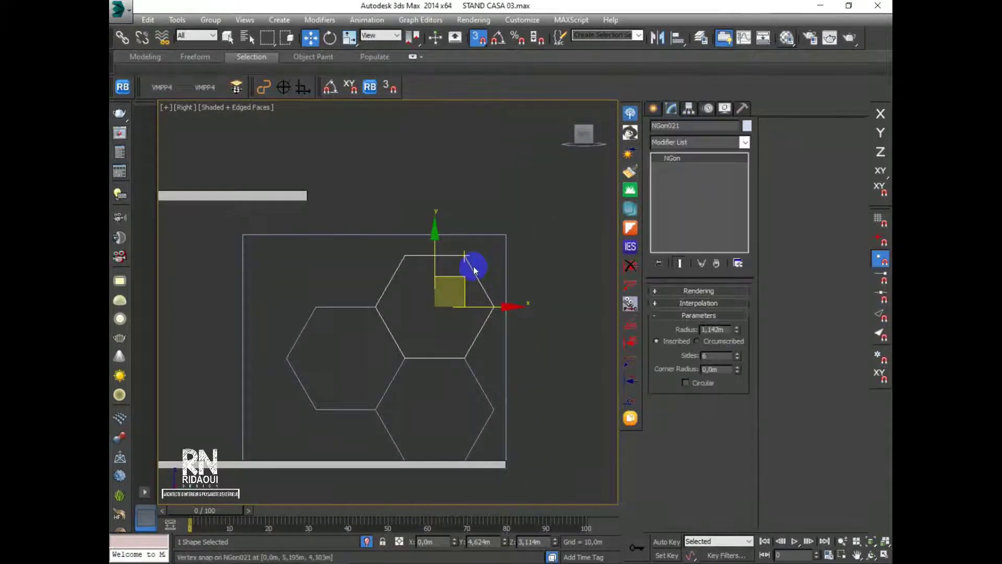
right_click(475, 270)
left_click(474, 266)
right_click(468, 265)
mouse_move(517, 377)
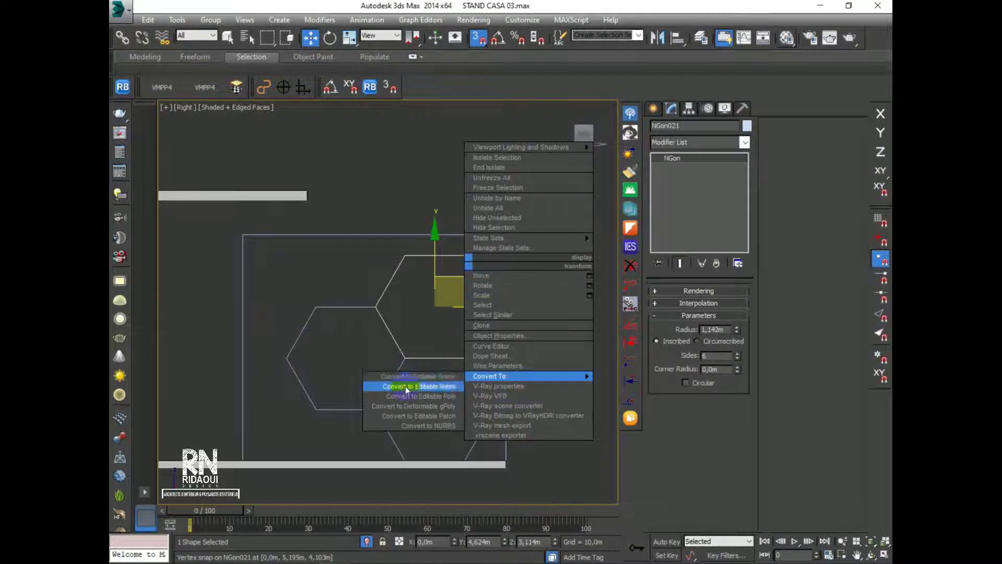
left_click(440, 378)
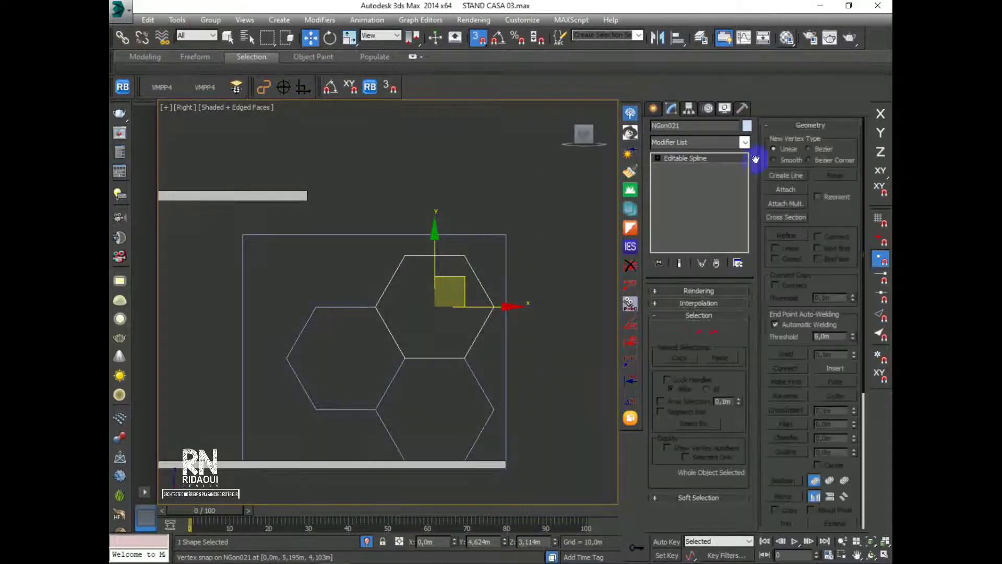
left_click(714, 333)
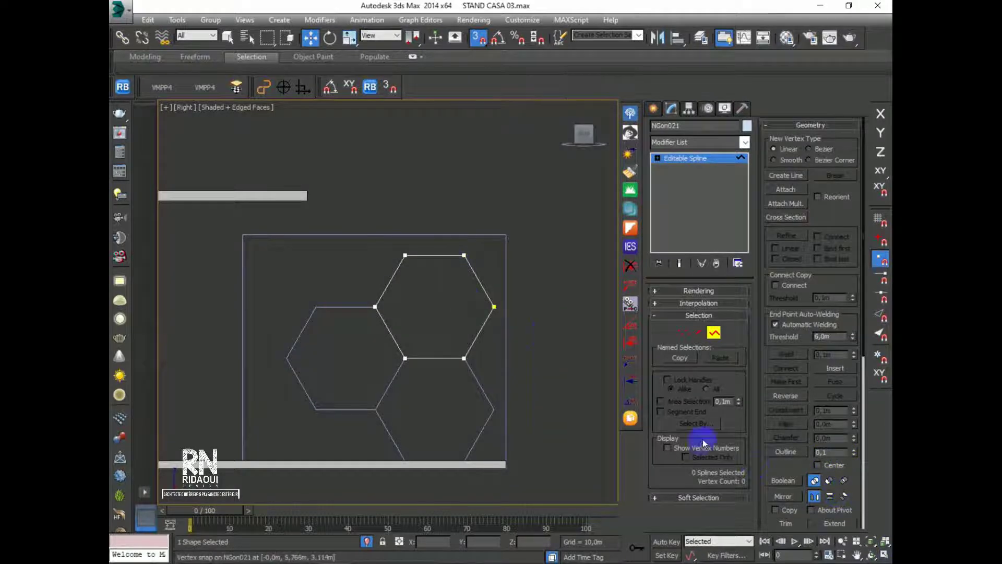
left_click(479, 38)
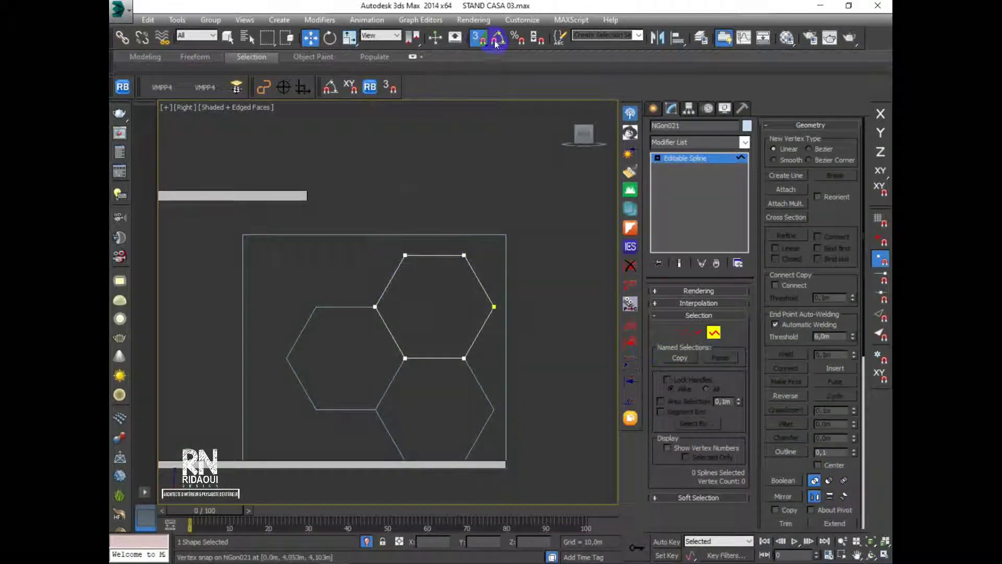
Try outlining the upper hexagon's spline inward by 0.1 m, and undo it
left_click(491, 312)
scroll(481, 313, "up", 3)
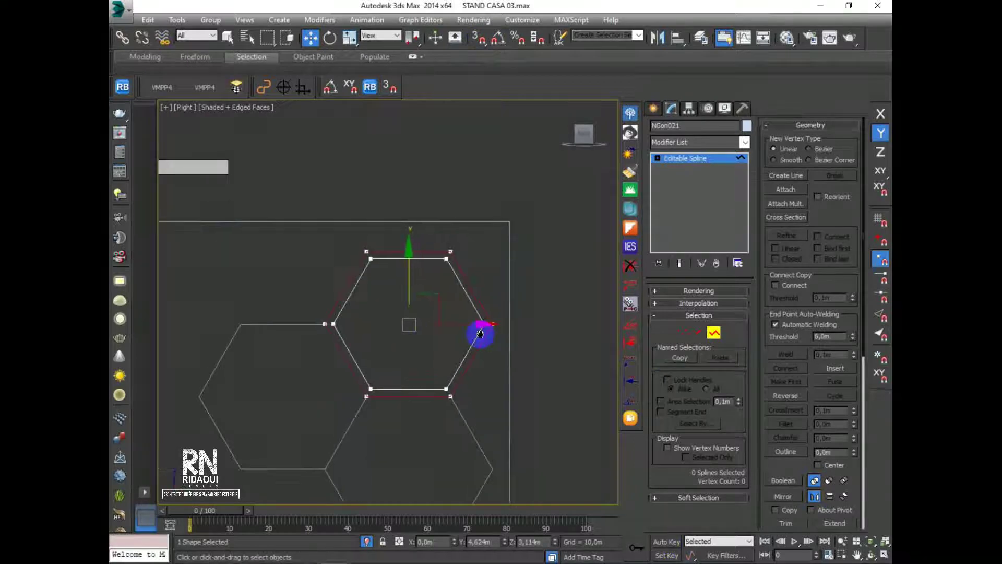
left_click(826, 453)
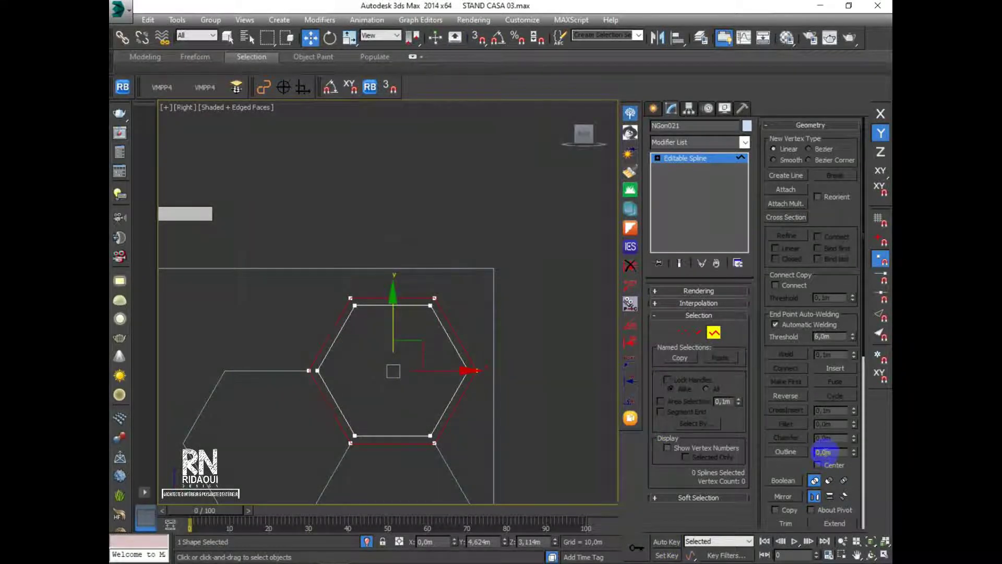
key("ctrl+z")
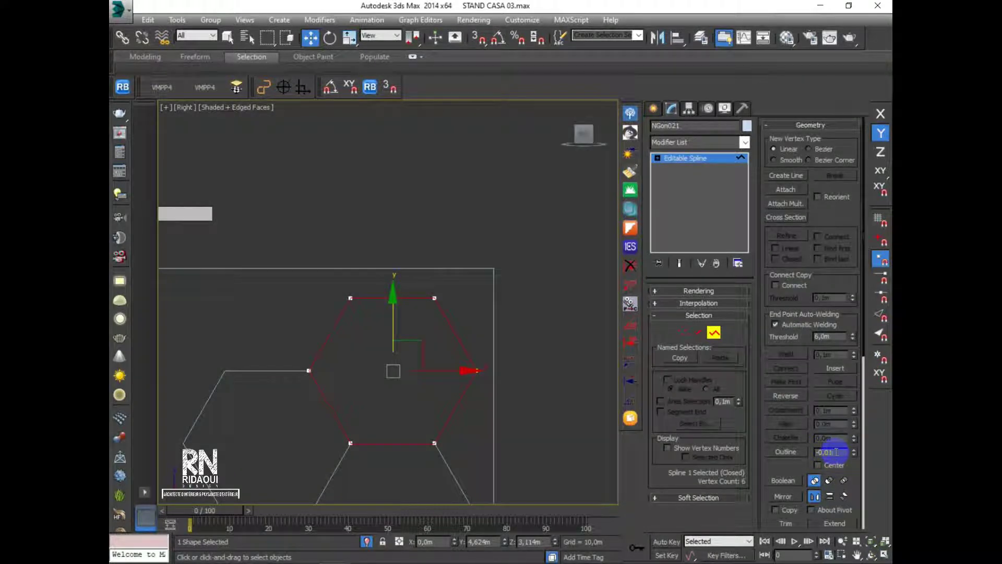
Outline the upper hexagon's spline outward with an offset of -0.1 m
key("Return")
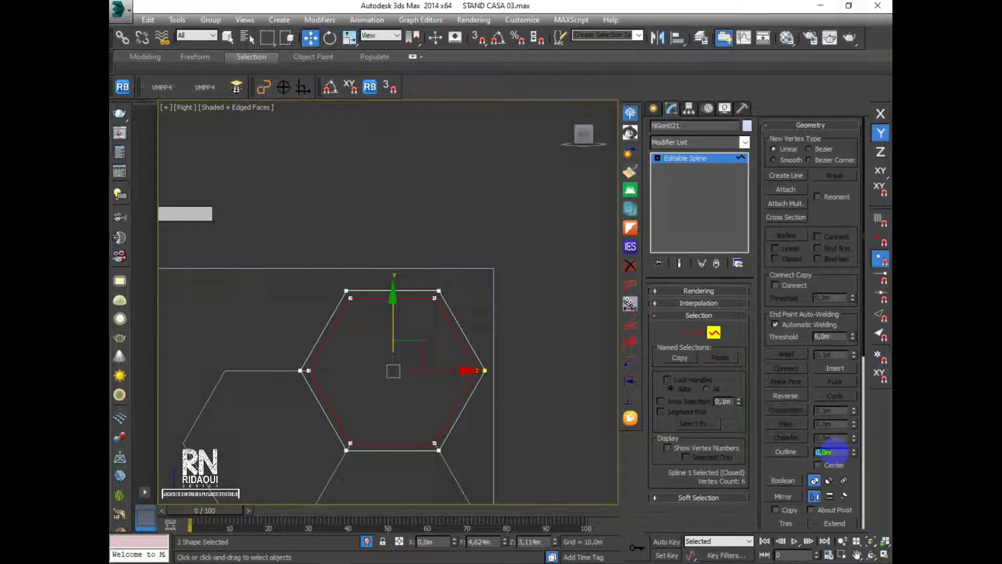
left_click(299, 322)
scroll(374, 351, "down", 4)
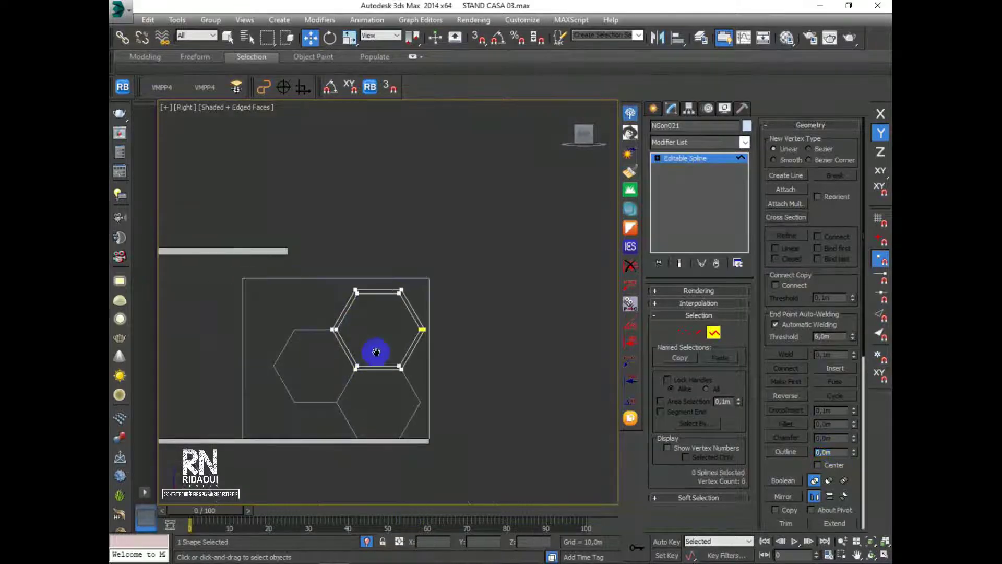
scroll(293, 321, "up", 4)
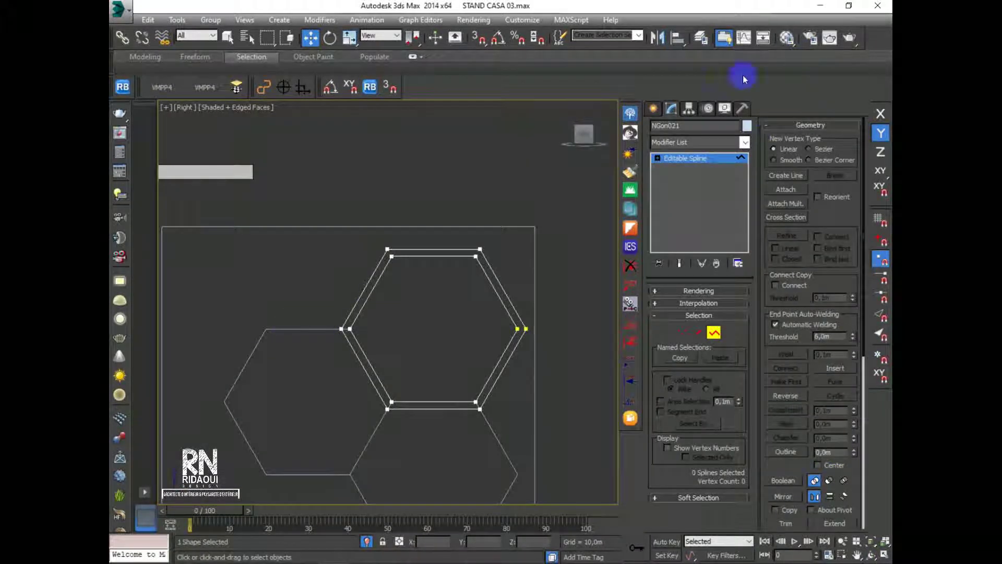
Try shifting the inner hexagon slightly sideways against the outlined one, and undo both that move and the upper hexagon's outline
left_click(653, 108)
left_click(306, 331)
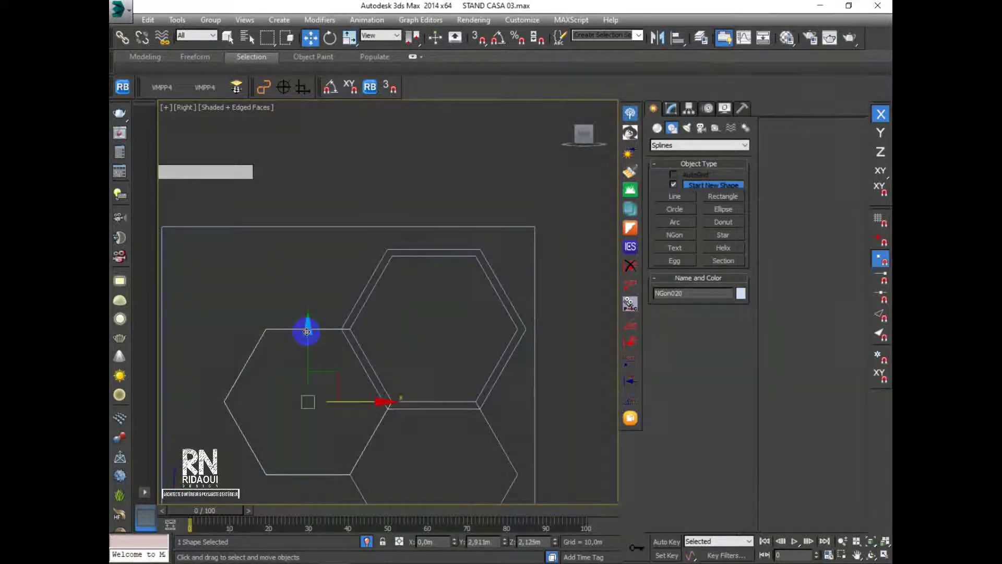
right_click(307, 331)
left_click(484, 321)
scroll(353, 334, "up", 3)
middle_click_drag(354, 334, 360, 360)
scroll(461, 363, "down", 3)
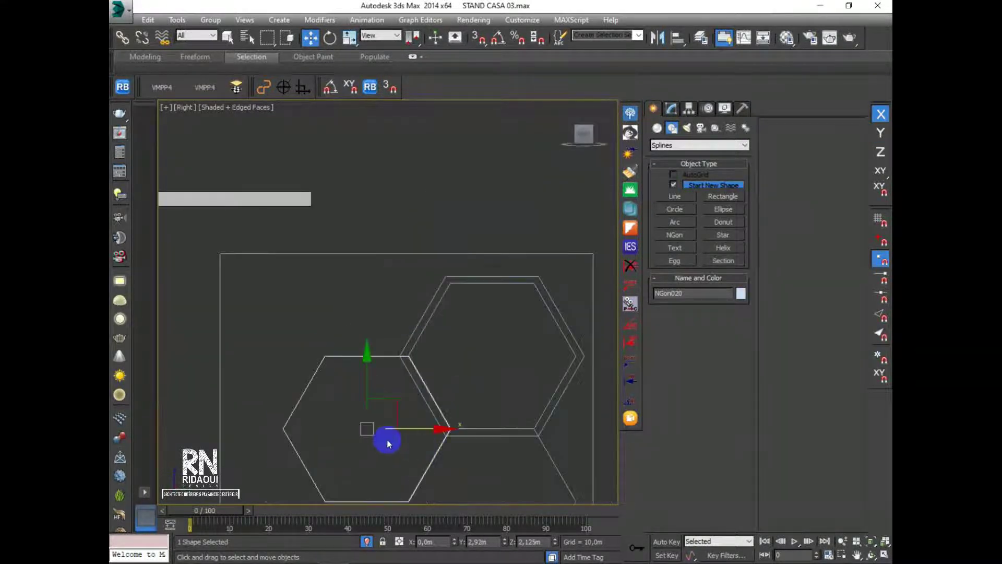
scroll(447, 376, "down", 3)
middle_click_drag(447, 376, 443, 362)
scroll(444, 368, "up", 3)
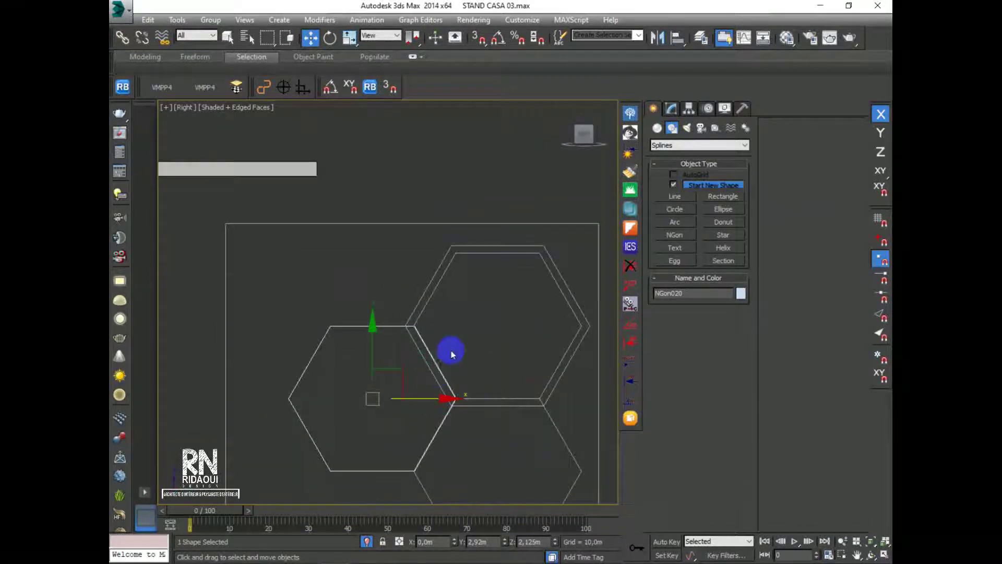
left_click(462, 356)
key("ctrl+z")
middle_click_drag(475, 376, 456, 341)
scroll(453, 369, "up", 2)
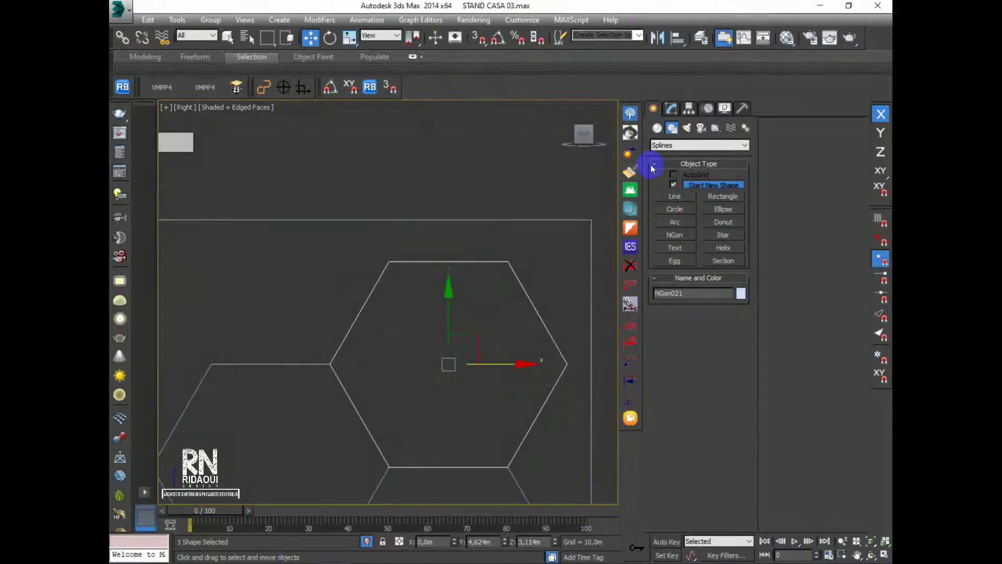
Try a very slight outward outline on the upper hexagon's spline, and undo it
left_click(670, 108)
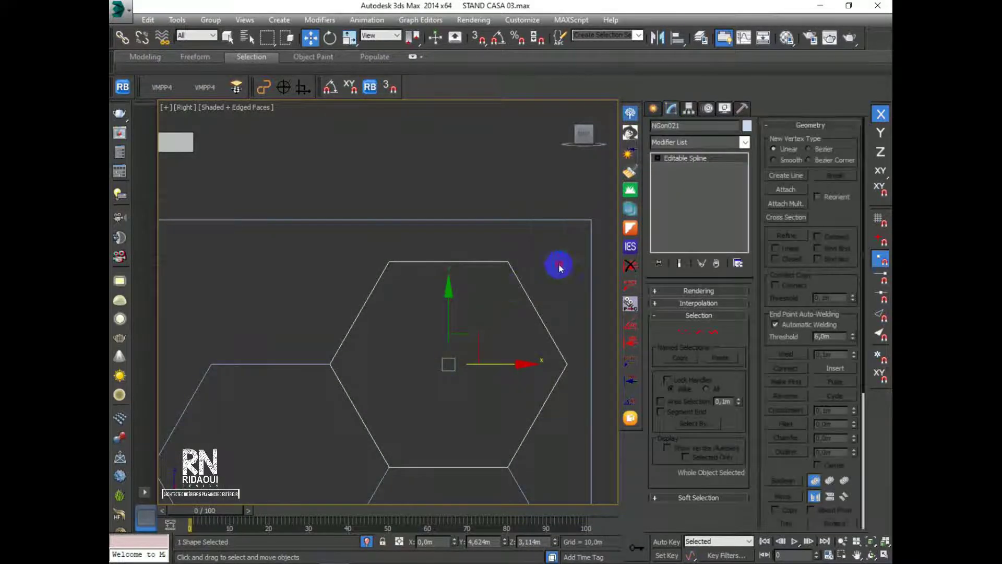
left_click(712, 333)
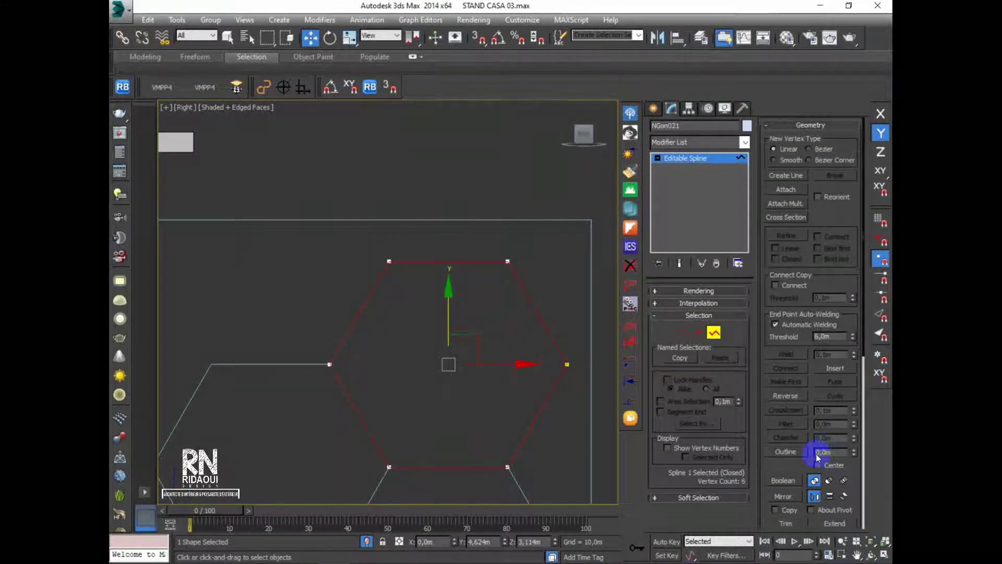
left_click_drag(855, 450, 839, 463)
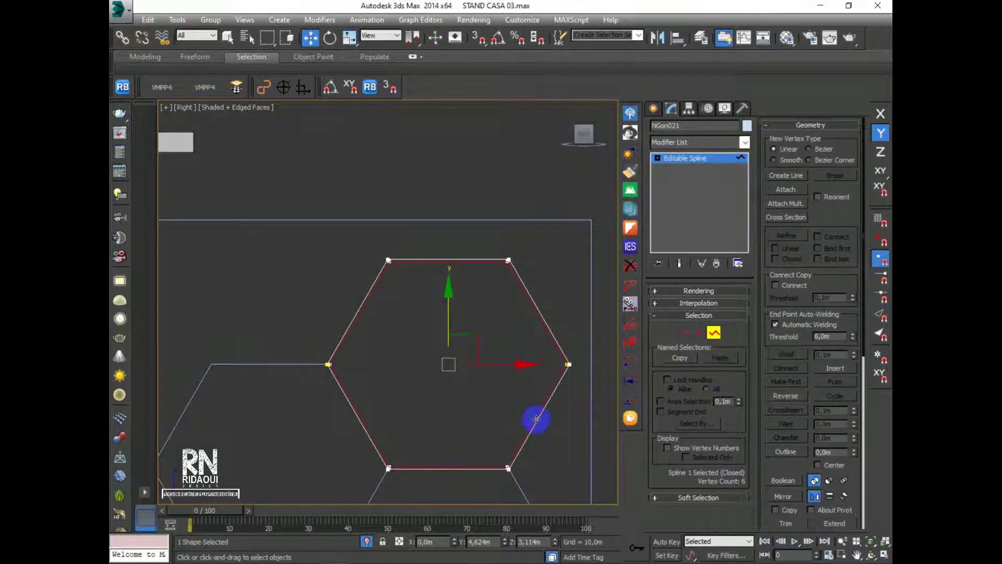
middle_click_drag(488, 431, 417, 393)
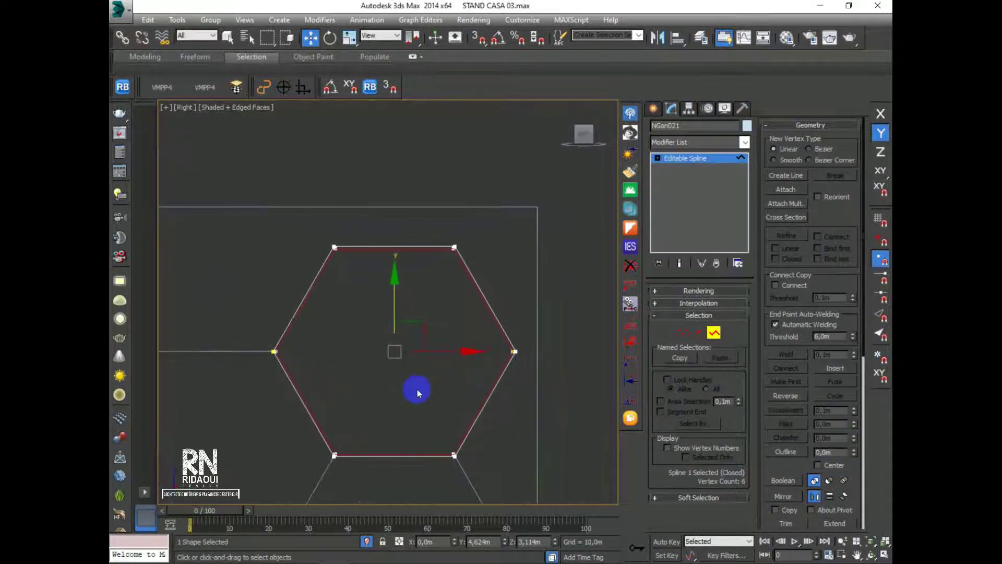
key("ctrl+z")
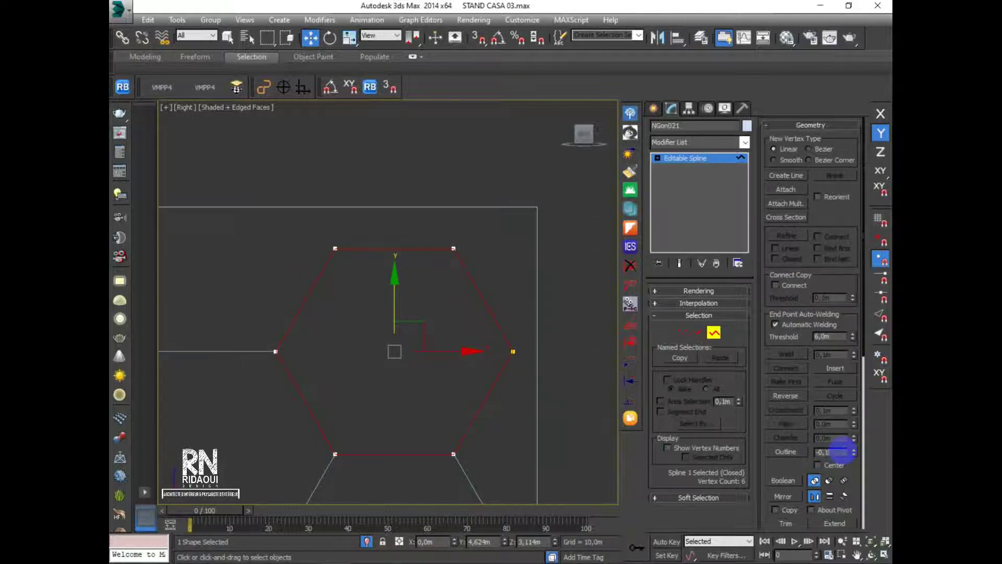
Outline the upper hexagon's spline outward with a negative offset and inspect how it meets the neighbouring hexagon
key("Return")
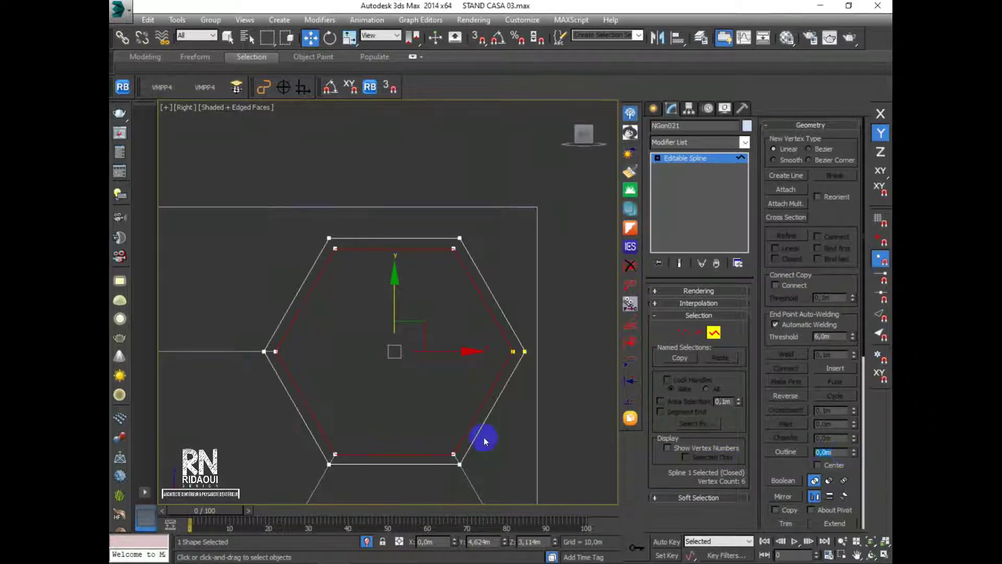
middle_click_drag(295, 371, 335, 362)
scroll(318, 348, "up", 3)
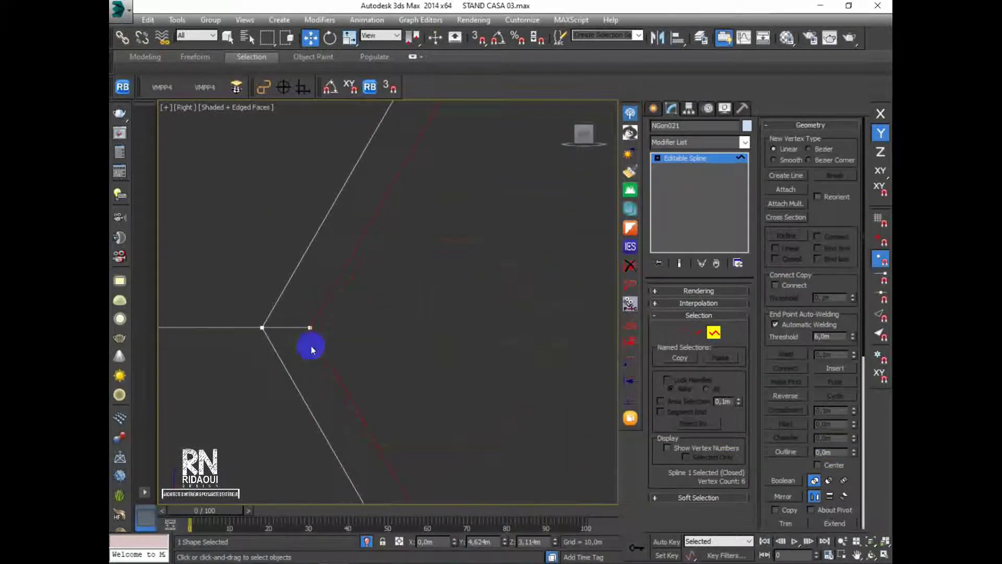
scroll(313, 337, "down", 8)
scroll(448, 371, "up", 3)
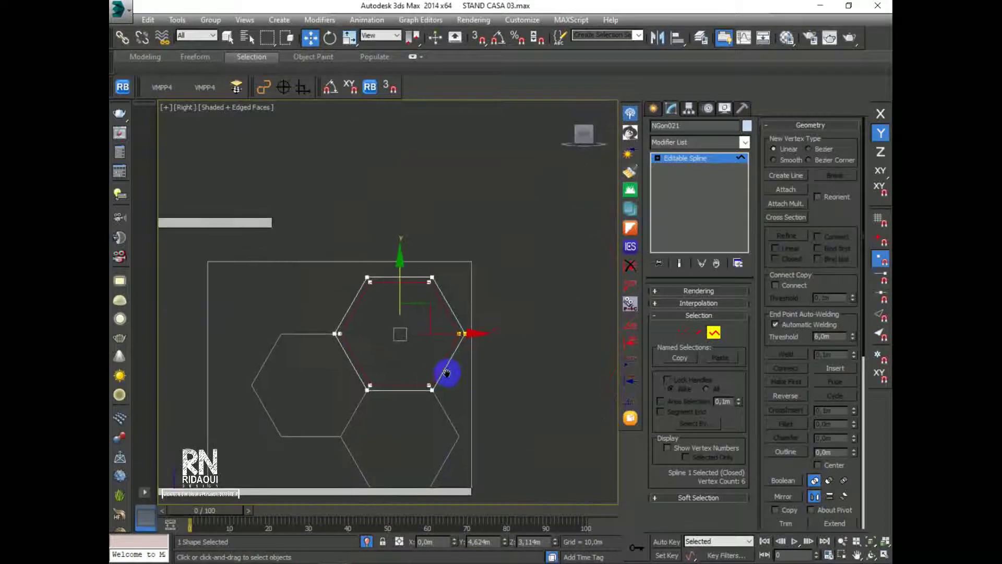
middle_click_drag(378, 367, 378, 381)
scroll(334, 336, "up", 2)
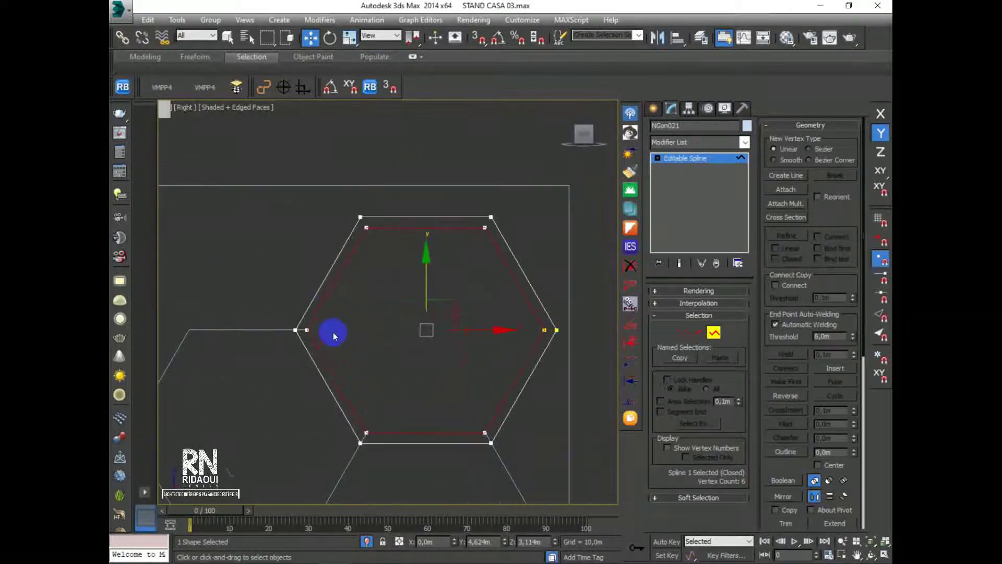
left_click(653, 108)
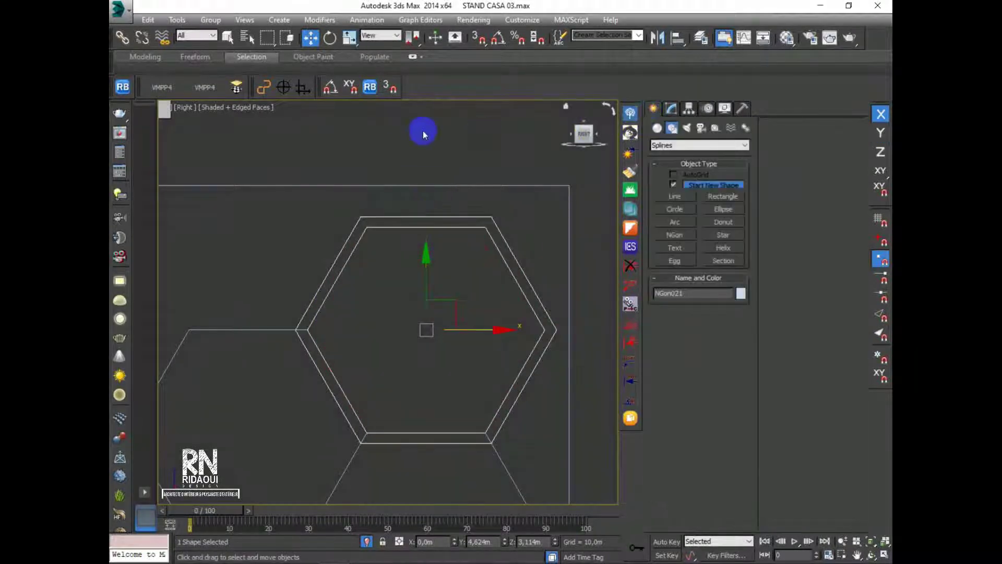
Try moving the left hexagon against the outlined upper one, and undo both the moves and the outline
left_click(421, 130)
scroll(378, 338, "down", 4)
middle_click_drag(378, 337, 380, 323)
scroll(348, 243, "up", 3)
left_click_drag(349, 245, 322, 311)
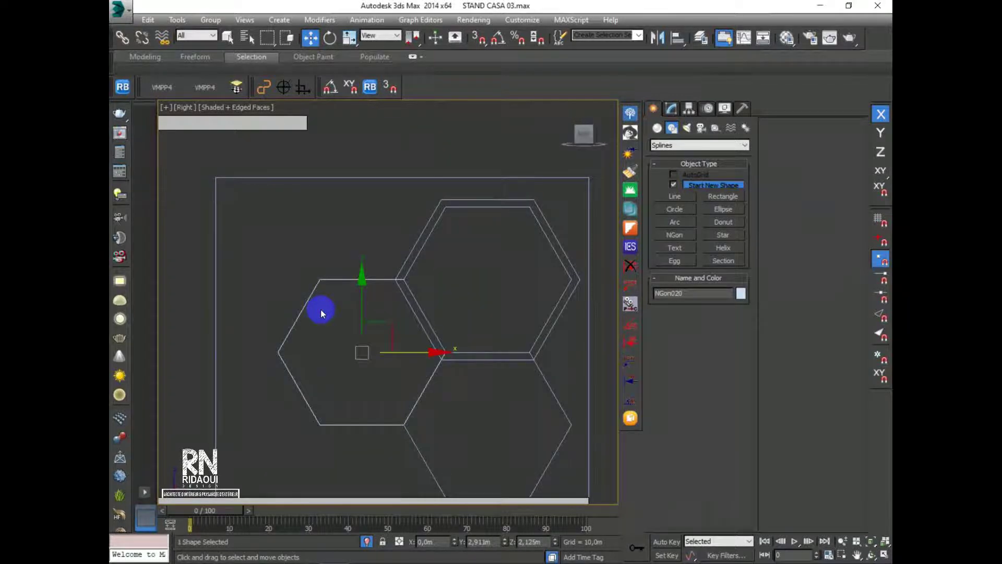
scroll(425, 309, "up", 3)
mouse_move(324, 364)
left_mouse_down()
mouse_move(293, 374)
mouse_move(313, 381)
left_mouse_up()
scroll(338, 364, "down", 3)
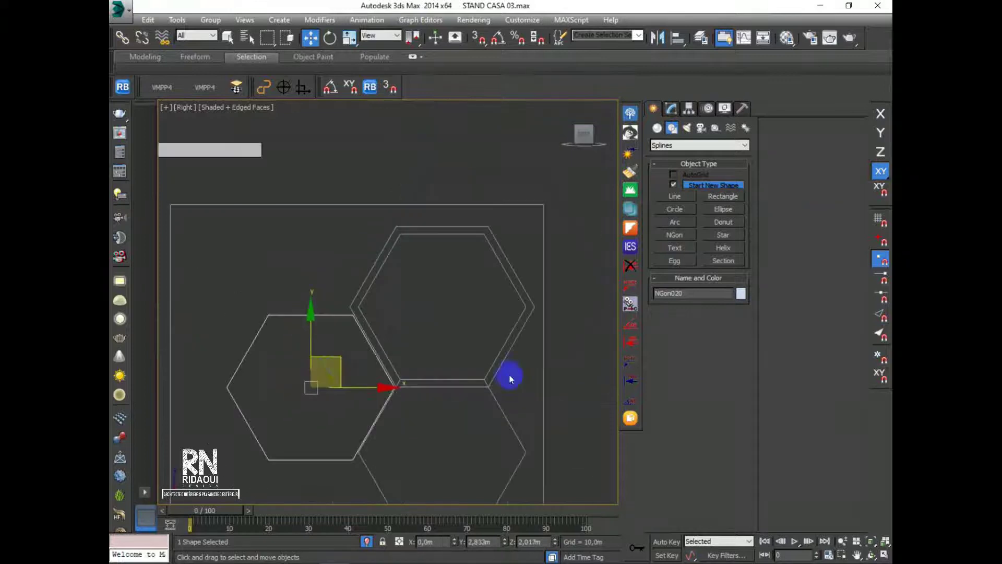
middle_click_drag(510, 378, 474, 412)
key("ctrl+z")
key("ctrl+z")
key("ctrl+z")
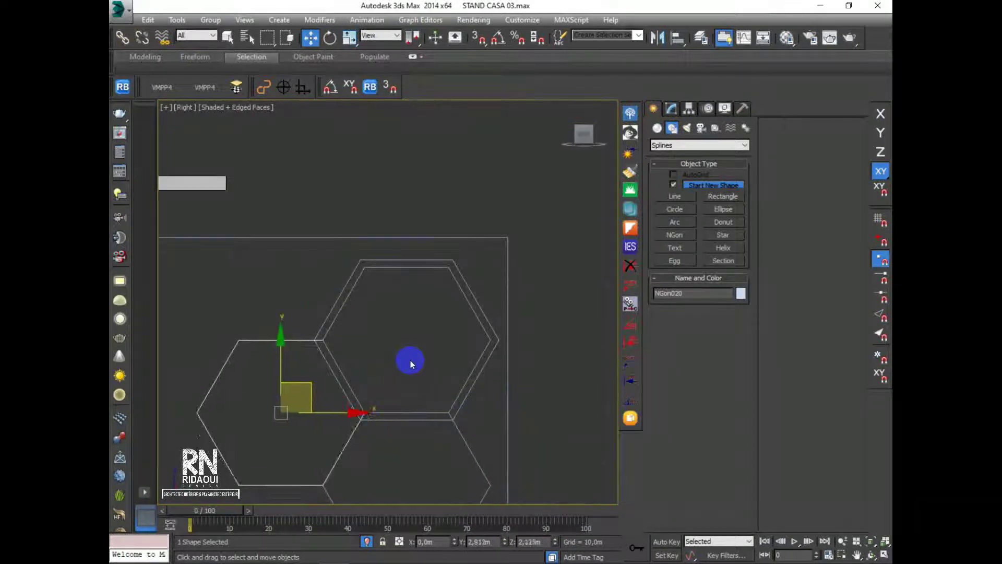
middle_click_drag(346, 351, 347, 359)
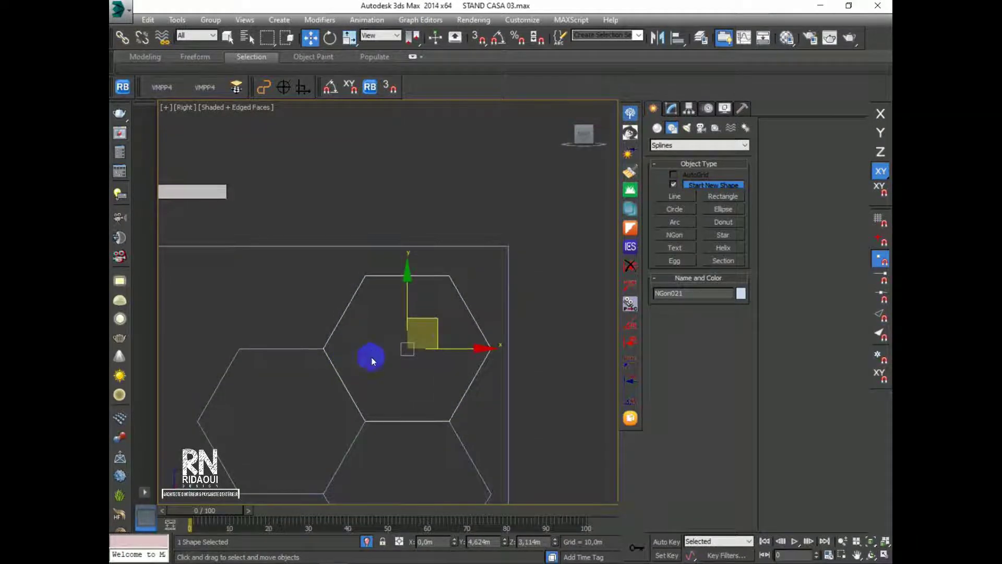
Select the upper hexagon again and enter its Spline level for editing
left_click(467, 283)
left_click(461, 294)
left_click(672, 108)
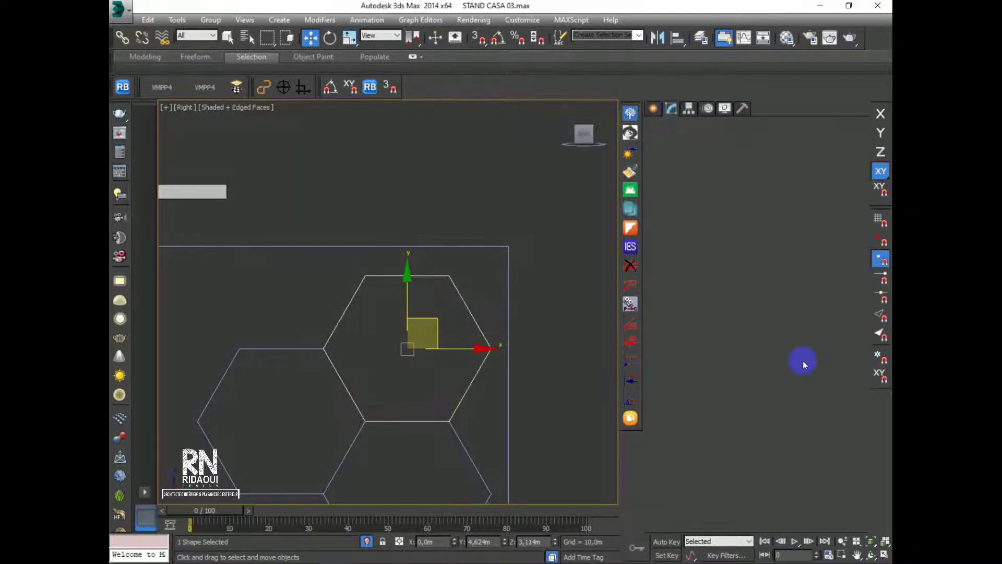
left_click(719, 333)
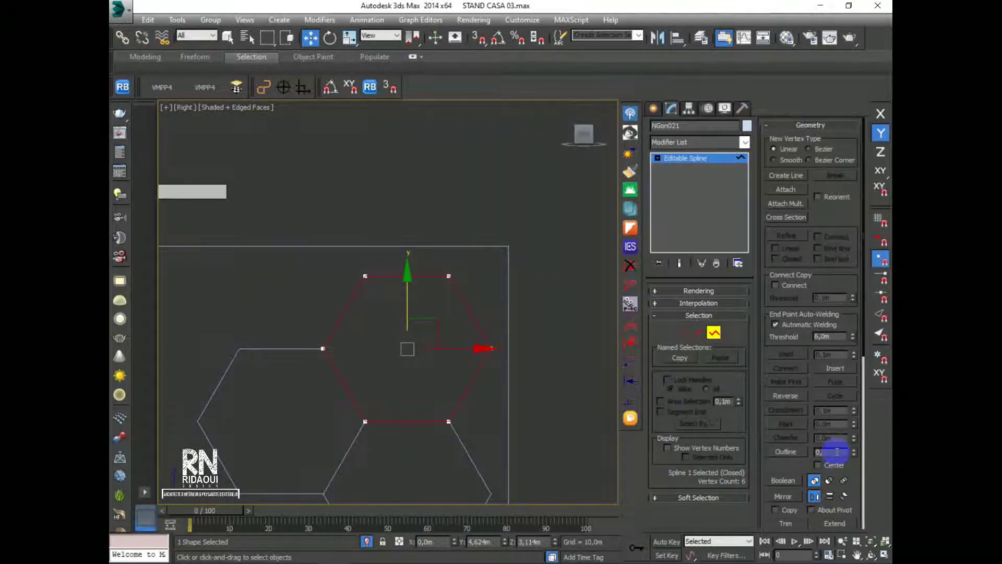
Try a wide inward outline on the upper hexagon's spline, and undo it
key("Return")
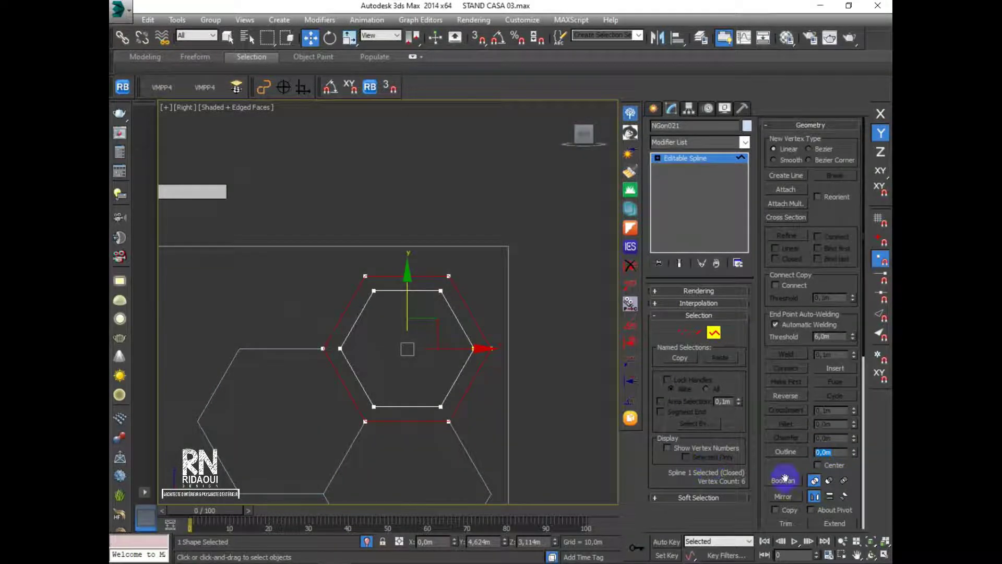
left_click(487, 231)
key("ctrl+z")
key("ctrl+z")
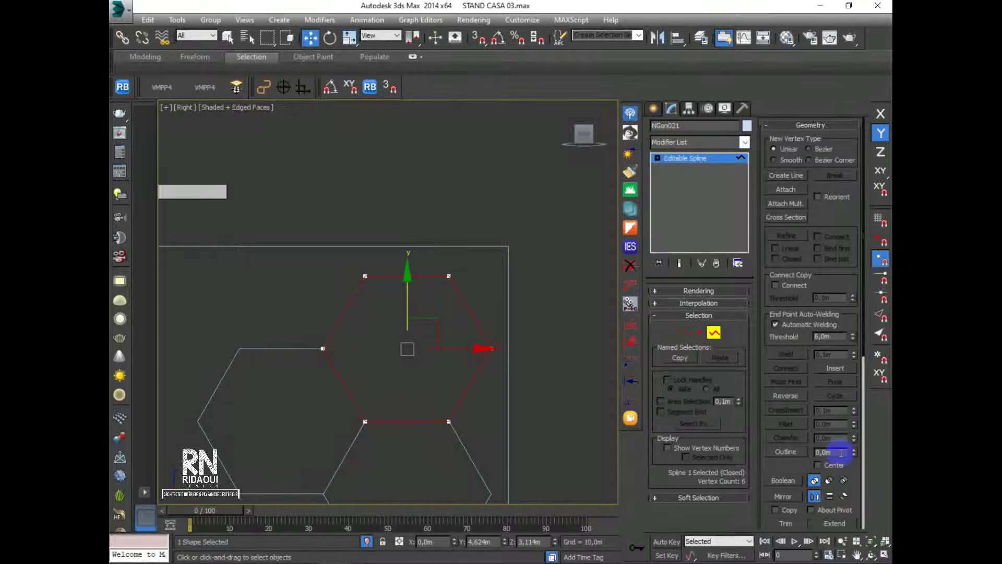
Outline the upper hexagon's spline inward into a thin frame, check its left corner and leave spline editing
key("Return")
left_click(351, 246)
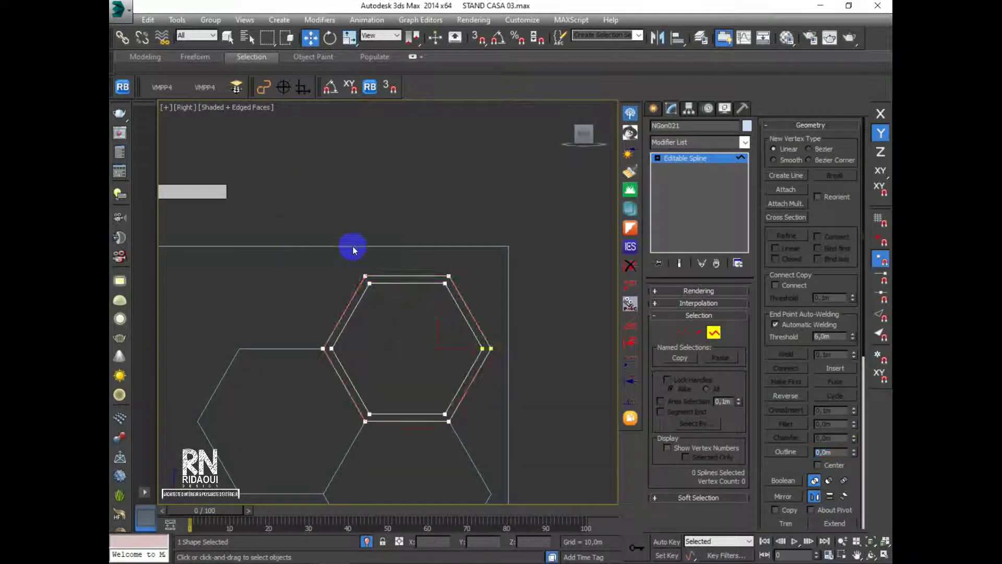
scroll(417, 416, "up", 8)
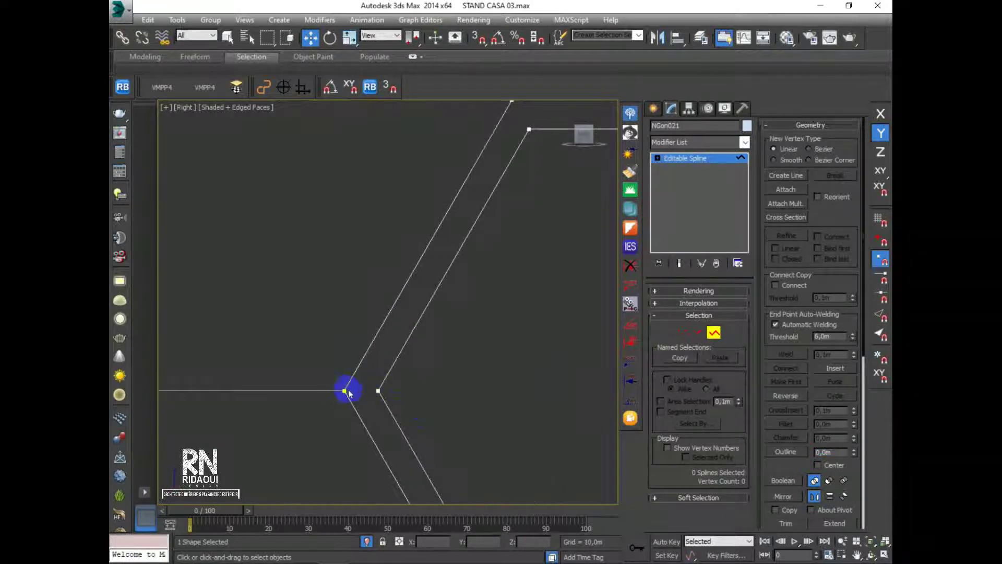
scroll(418, 376, "down", 8)
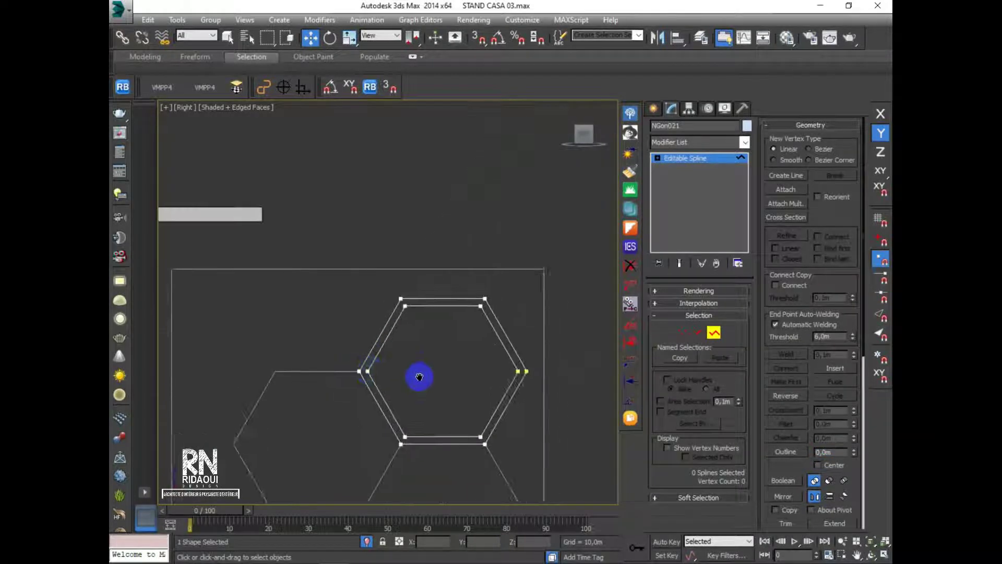
left_click(652, 110)
Convert the left hexagon to an editable spline and enter its Spline level
left_click_drag(290, 299, 271, 380)
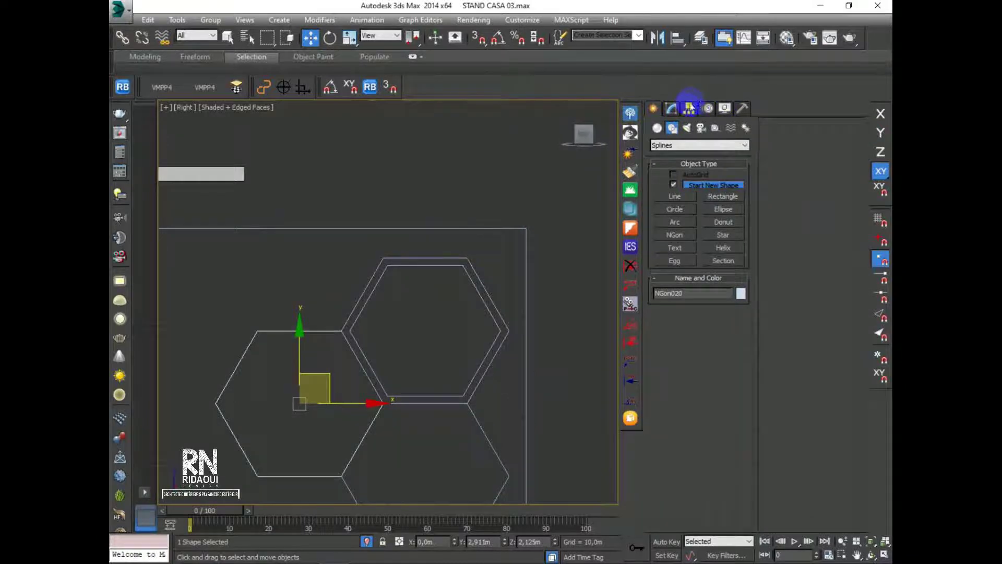
left_click(671, 108)
right_click(269, 330)
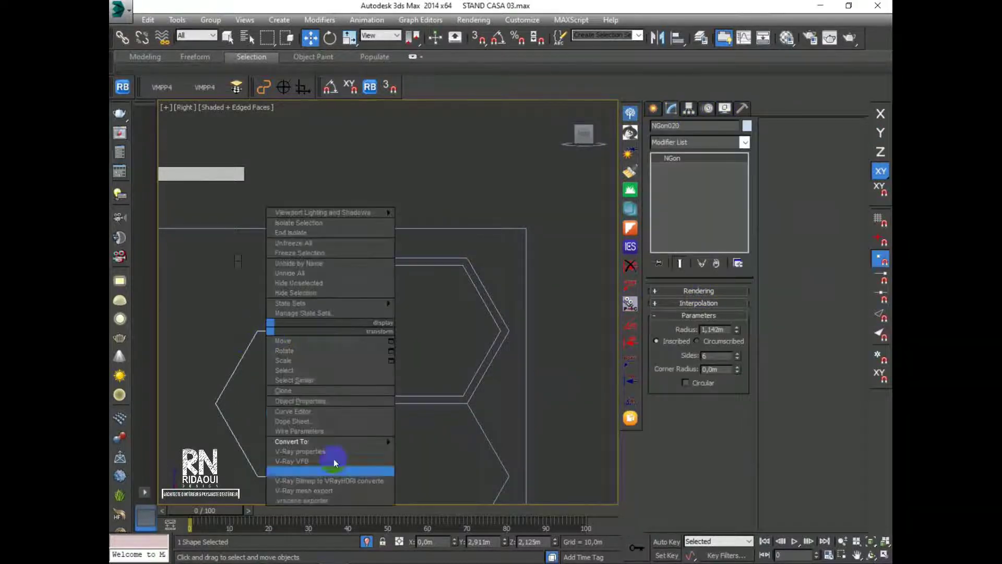
mouse_move(336, 439)
left_click(230, 441)
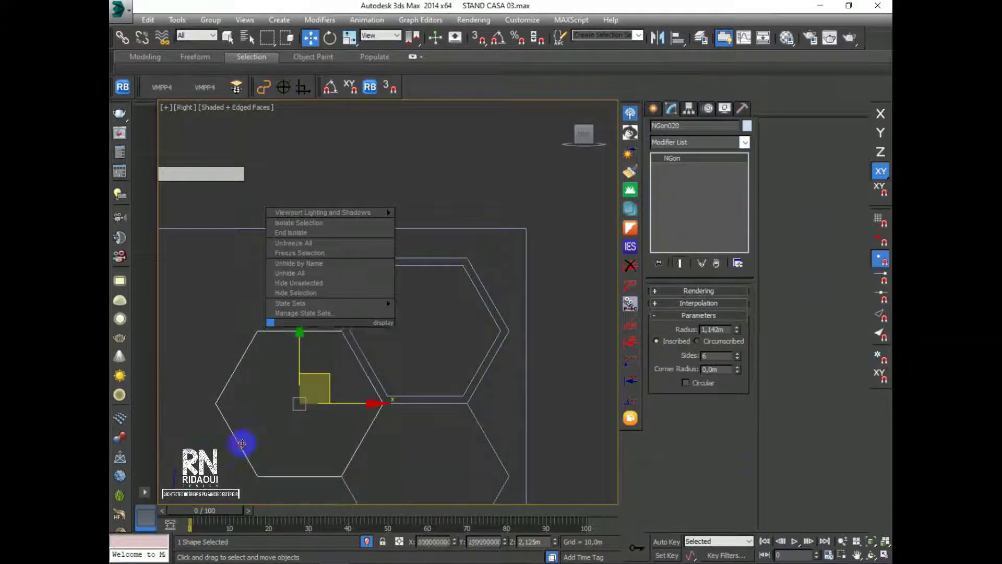
scroll(342, 381, "up", 2)
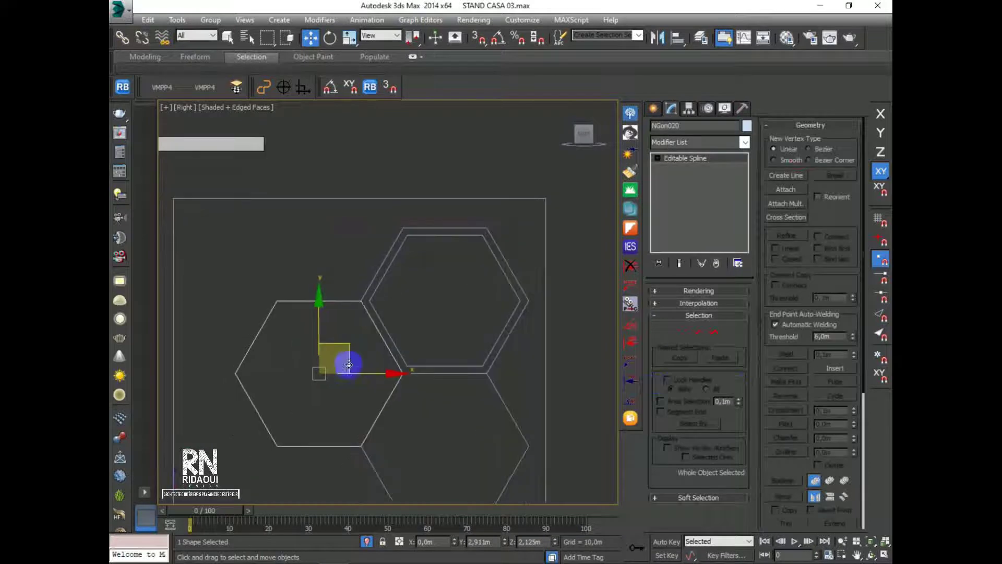
left_click(714, 331)
Outline the left hexagon's spline inward into a thin frame and leave spline editing
left_click(302, 301)
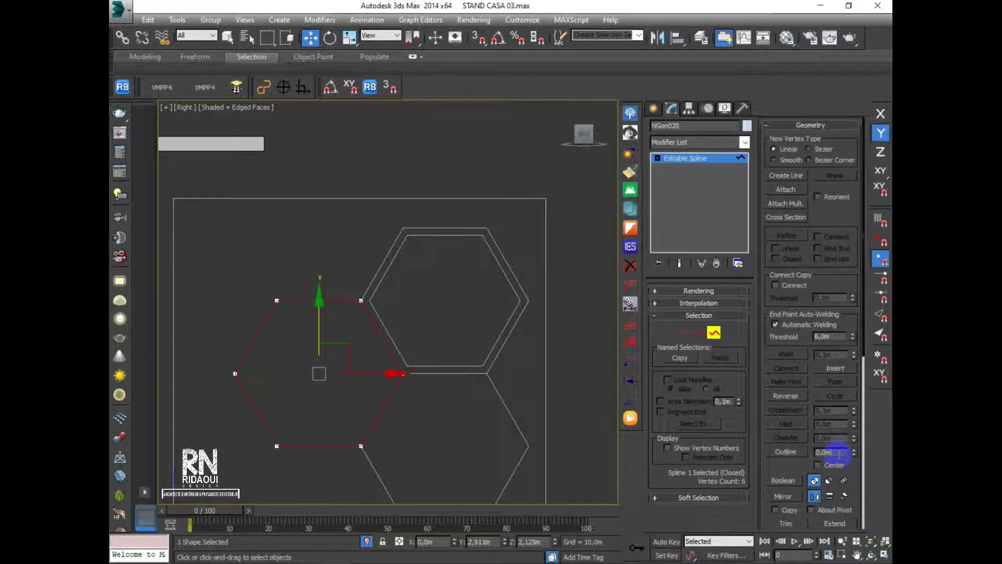
key("Return")
left_click(445, 180)
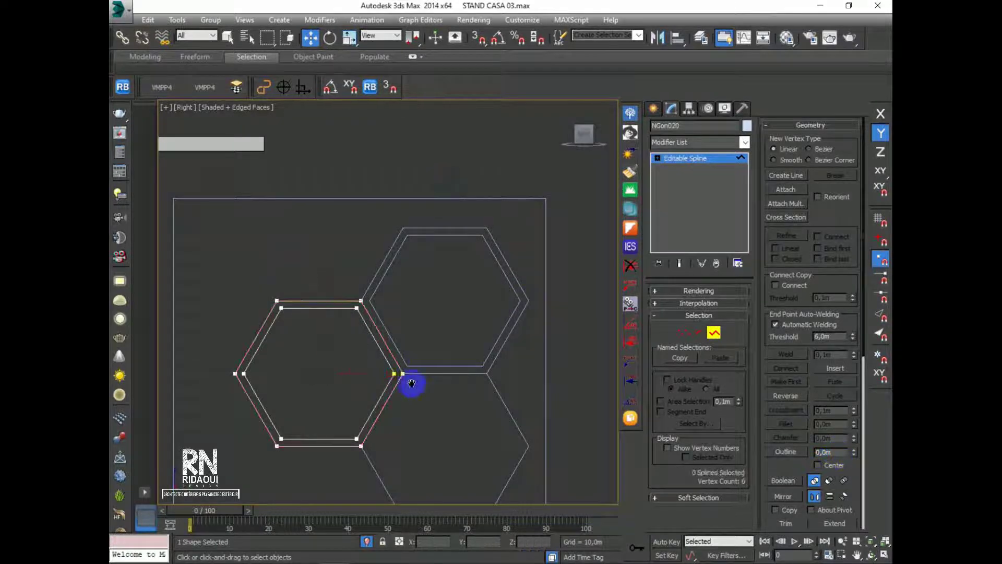
middle_click_drag(412, 383, 411, 327)
left_click(653, 107)
Convert the lower hexagon to an editable spline and enter its Spline level
mouse_move(478, 382)
middle_mouse_down()
mouse_move(463, 387)
mouse_move(461, 378)
middle_mouse_up()
left_click_drag(498, 324, 461, 377)
left_click(671, 108)
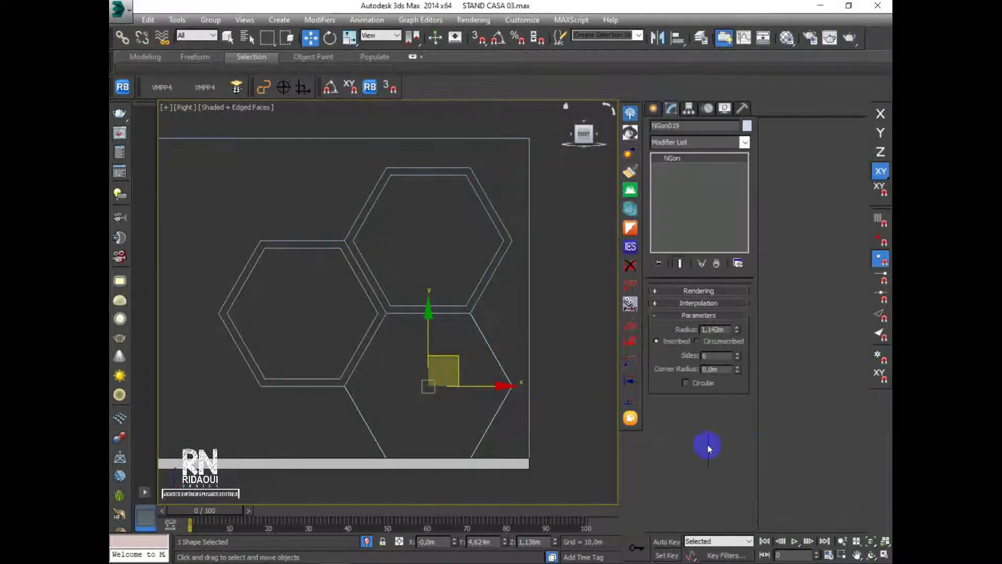
right_click(485, 355)
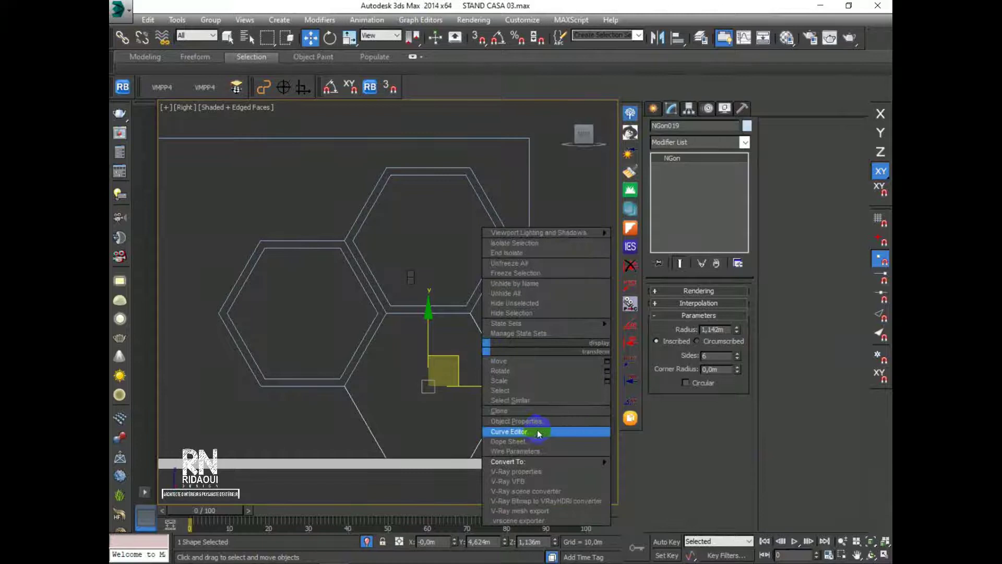
mouse_move(537, 462)
left_click(446, 462)
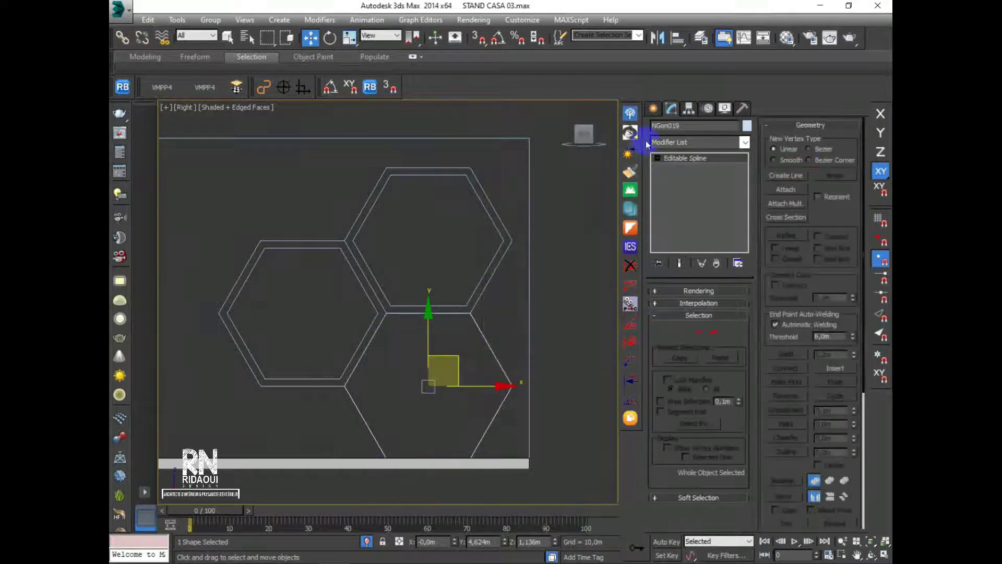
key("1")
key("3")
Outline the lower hexagon's spline inward by 0.1 m, leave spline editing and deselect the shape
left_click(496, 362)
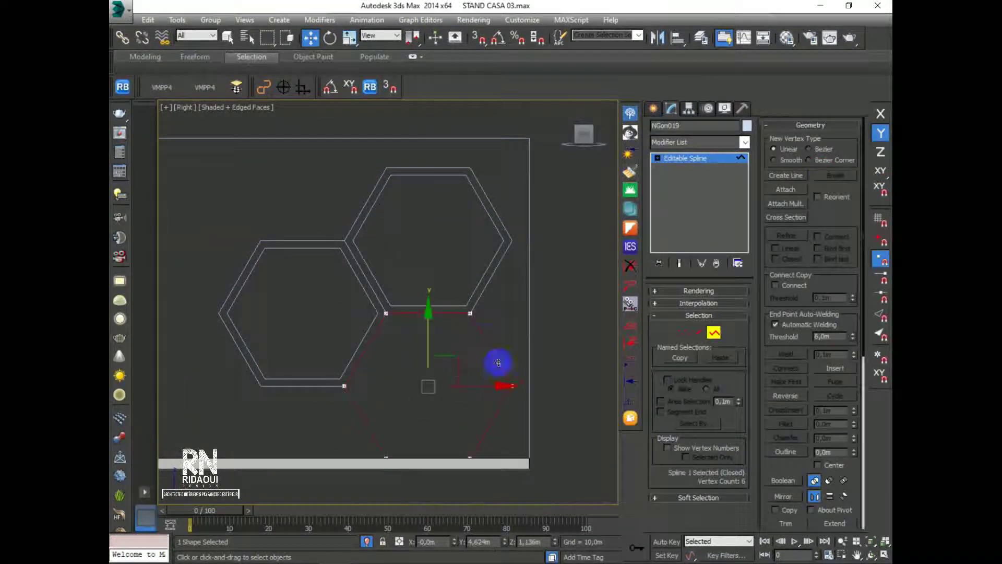
left_click(839, 450)
type("0,1")
key("Return")
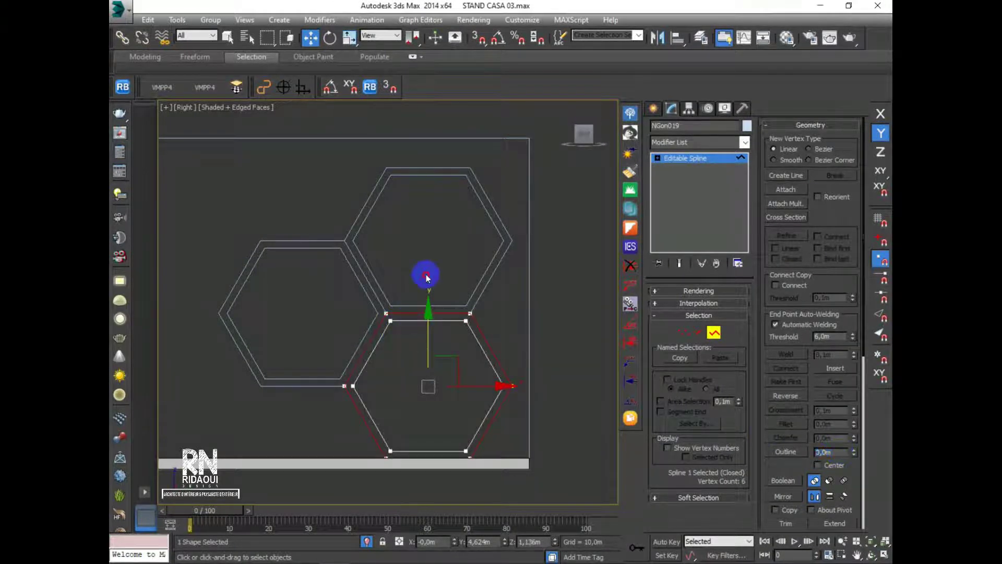
left_click(427, 277)
scroll(437, 315, "down", 4)
middle_click_drag(408, 274, 415, 293)
scroll(415, 294, "up", 2)
middle_click_drag(375, 256, 403, 268)
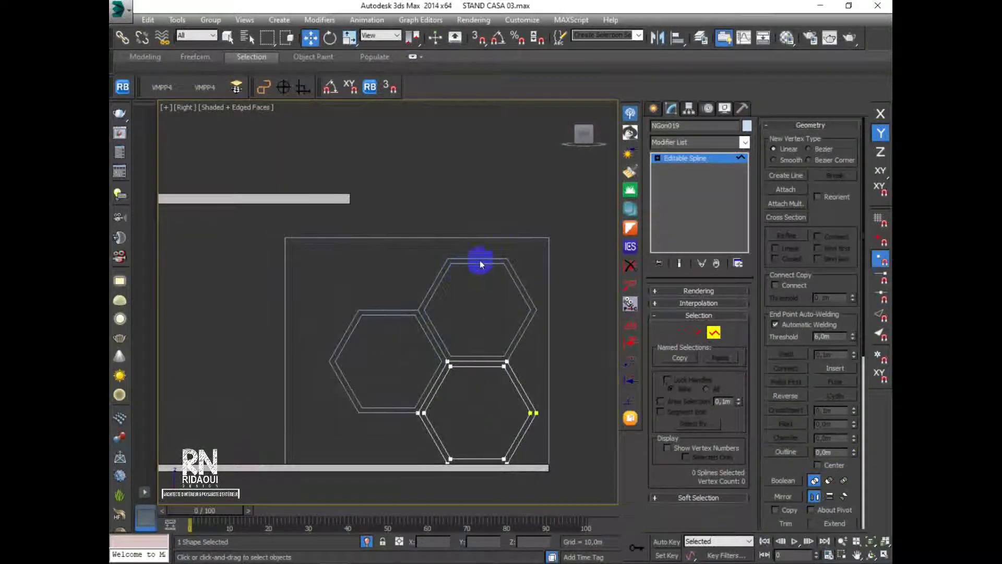
left_click(684, 332)
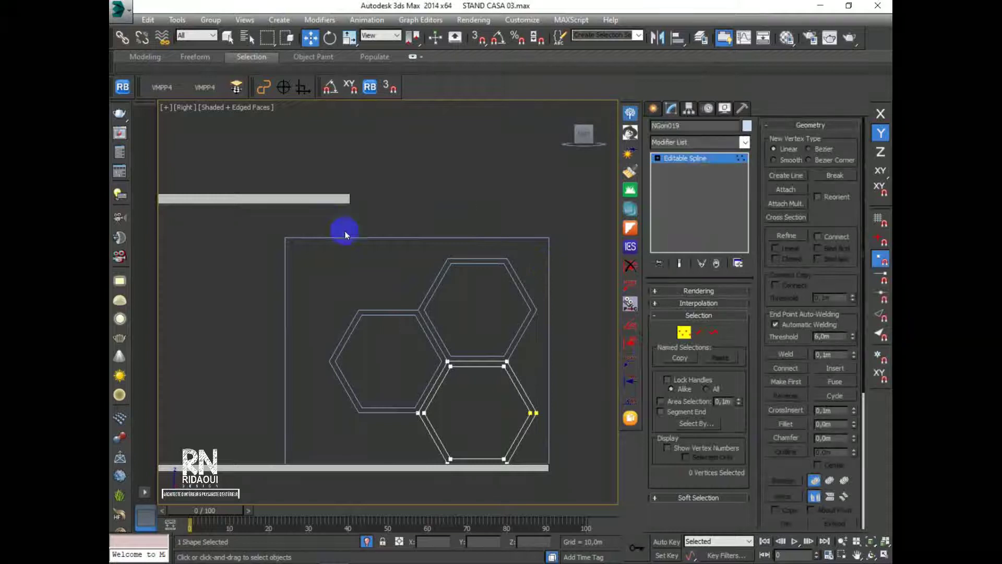
left_click(659, 111)
left_click(384, 195)
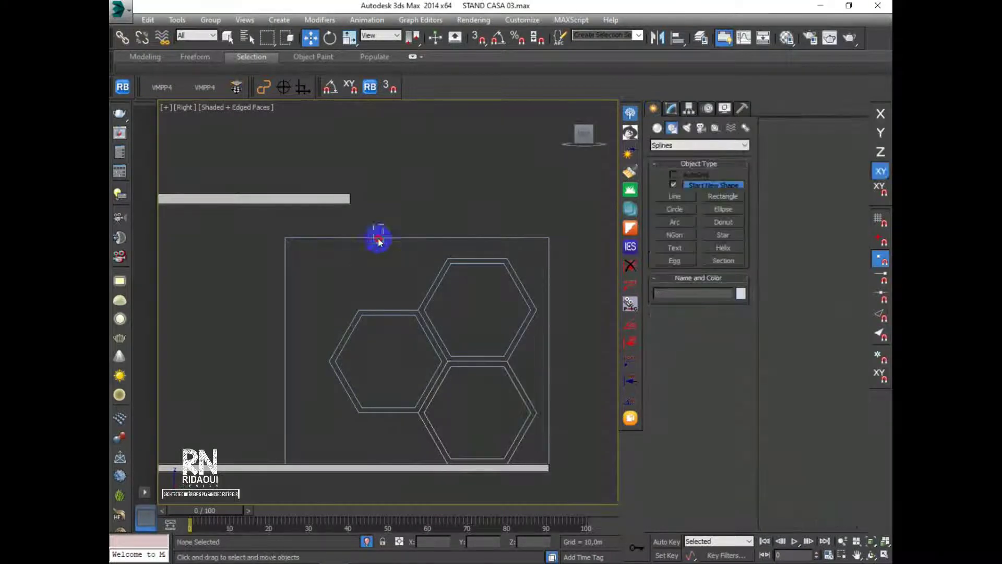
Convert the rectangle outlining the side wall to an editable spline and enter its Vertex level
left_click(376, 238)
right_click(421, 240)
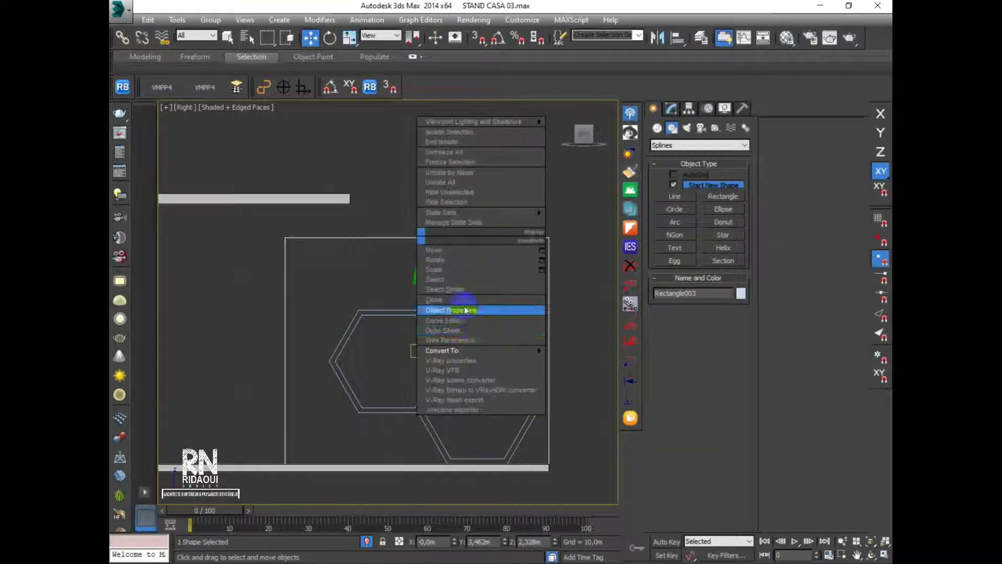
mouse_move(473, 350)
left_click(382, 349)
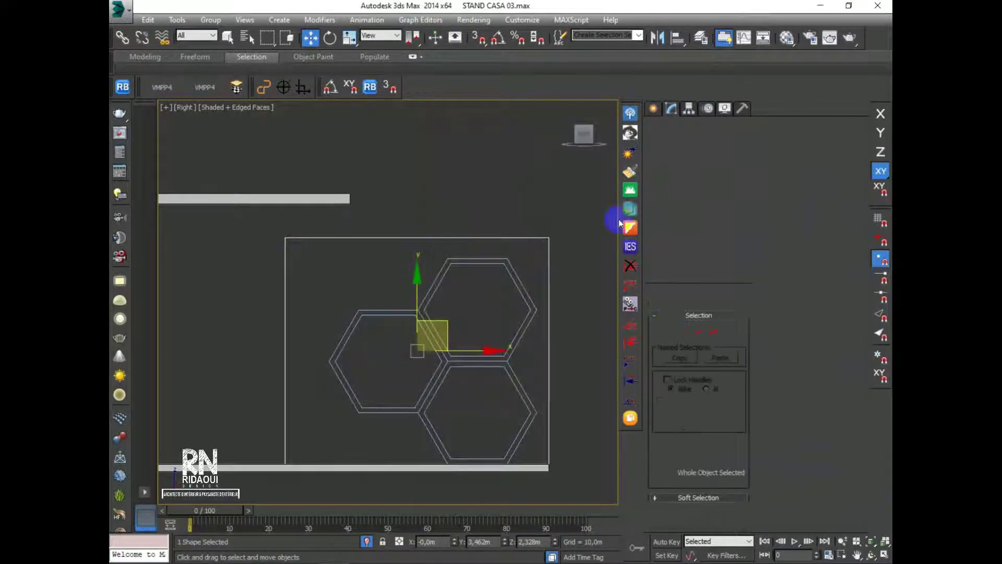
left_click(671, 108)
left_click(683, 332)
Lower the wall outline's two upper vertices so the top edge sits closer to the upper hexagon
left_click_drag(567, 212, 236, 243)
left_click_drag(286, 174, 286, 187)
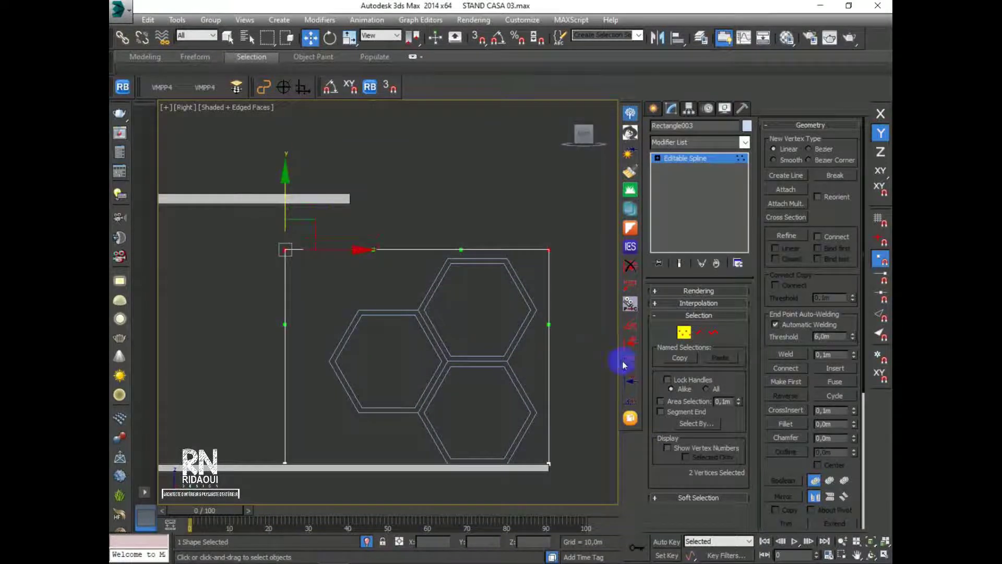
middle_click_drag(517, 345, 515, 333)
scroll(516, 267, "up", 2)
scroll(517, 264, "down", 4)
Select all four vertices of the wall outline and change their type to Corner
left_click(536, 243)
left_click_drag(550, 219, 316, 439)
right_click(321, 332)
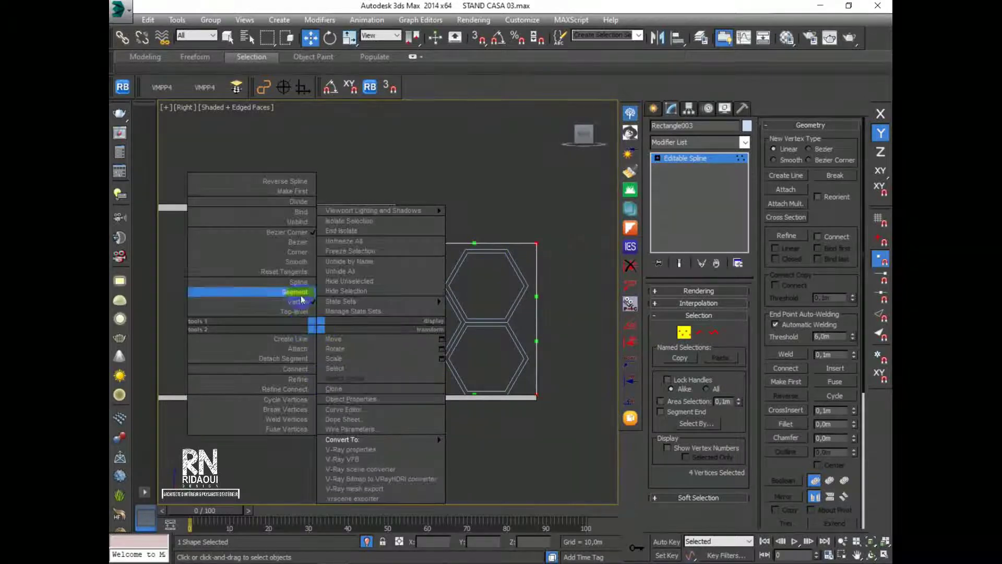
left_click(304, 253)
middle_click_drag(521, 352, 549, 367)
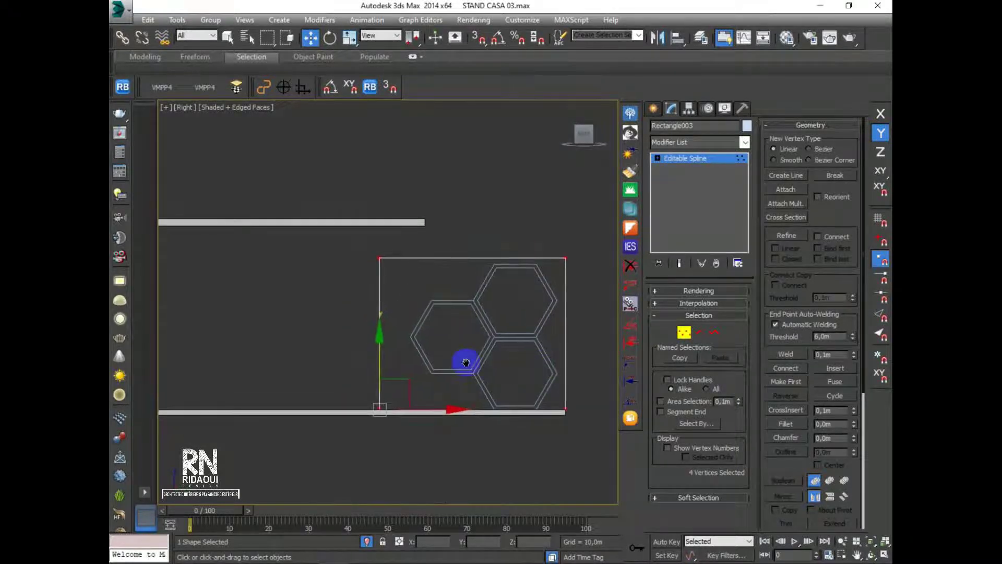
middle_click_drag(465, 362, 417, 361)
Check the wall against the reference image and nudge all four outline vertices slightly downward
key("alt+Tab")
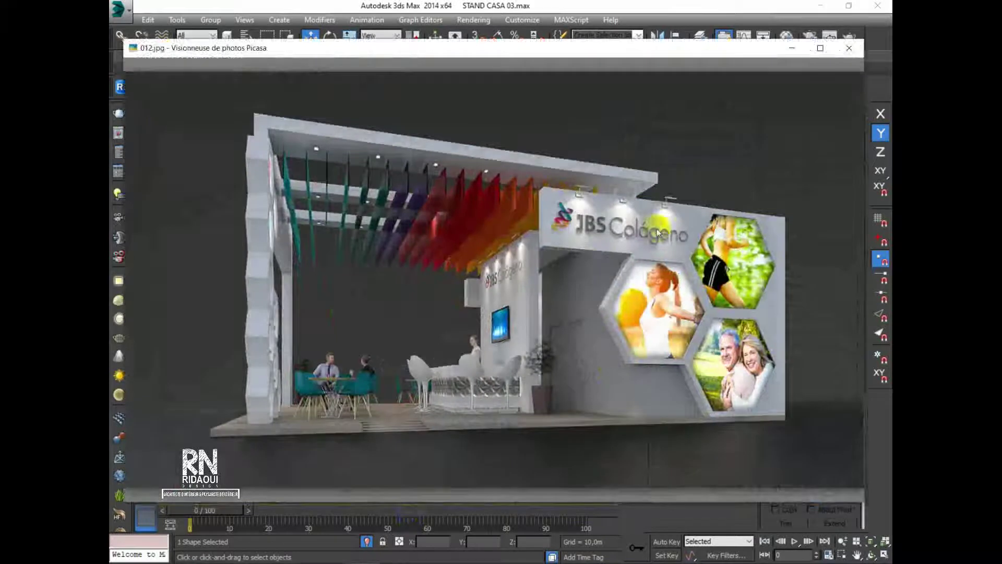
left_click(791, 48)
scroll(447, 284, "up", 5)
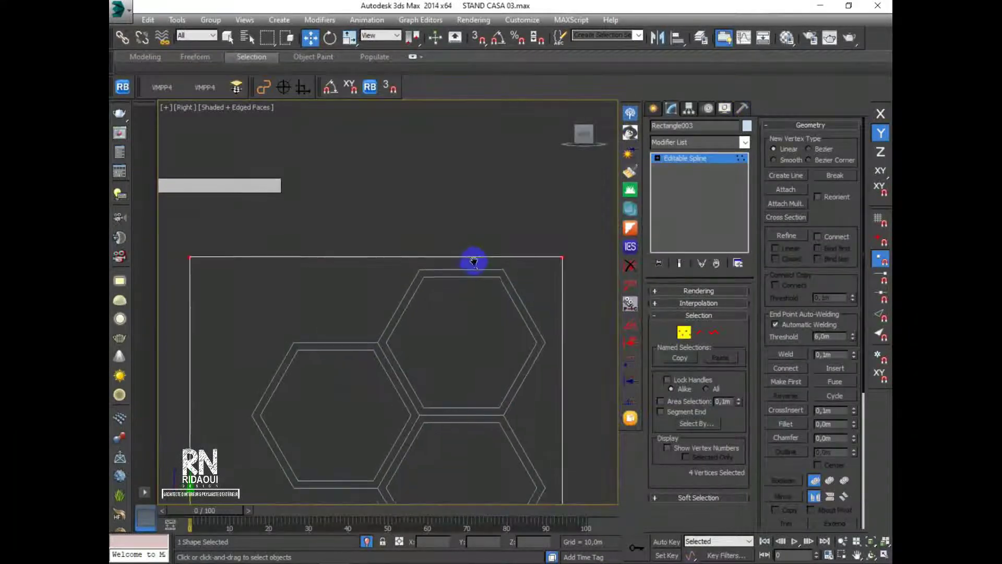
scroll(500, 250, "down", 2)
left_click_drag(300, 399, 299, 402)
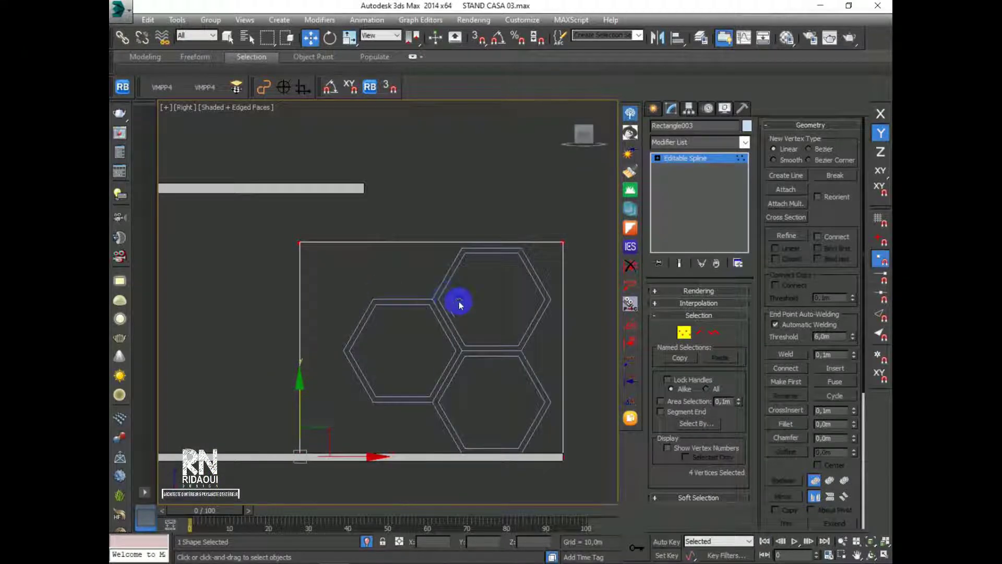
scroll(454, 303, "up", 3)
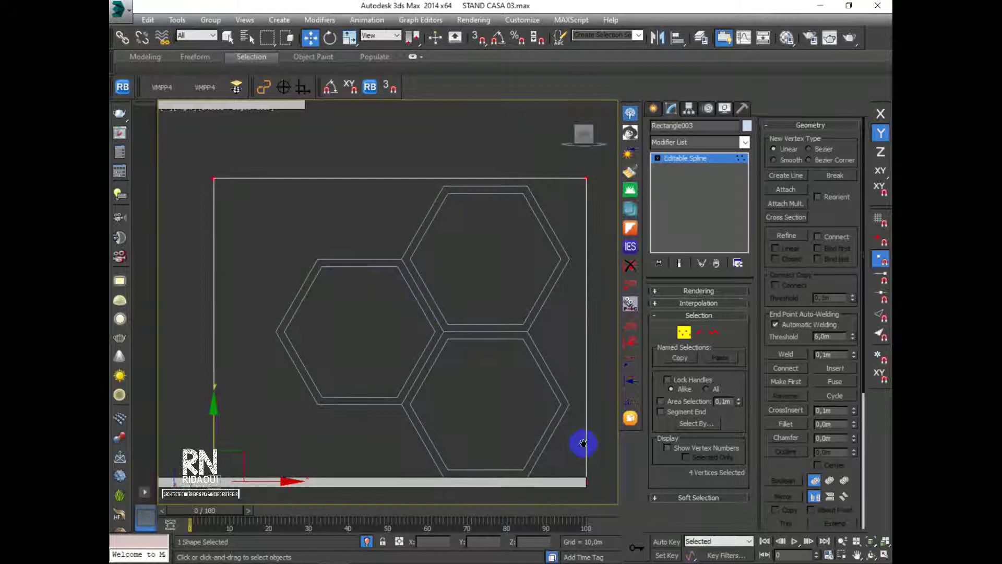
scroll(463, 493, "down", 2)
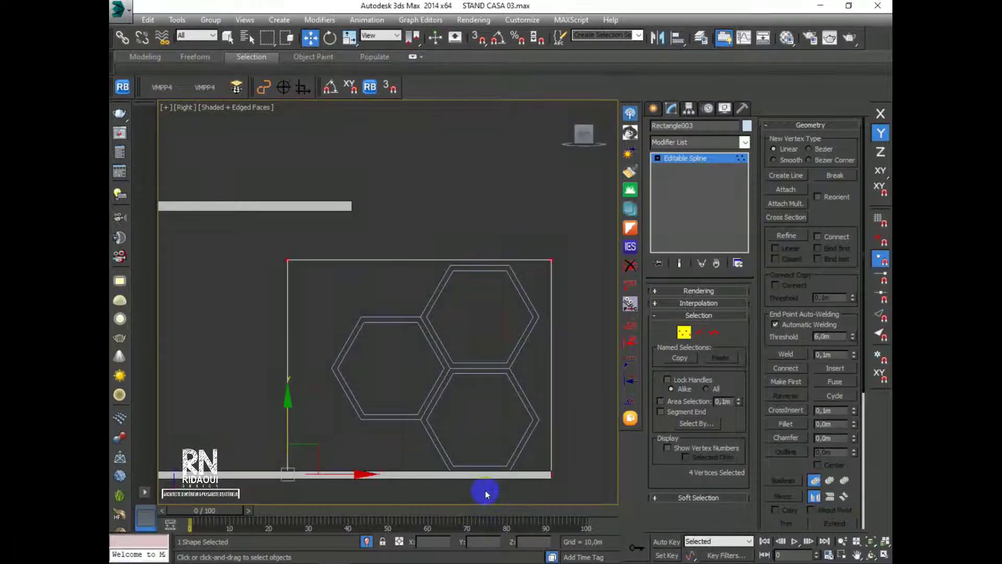
Recheck the hexagon wall in the reference image, close it, and ready the Line tool with 2D vertex snapping
key("alt+Tab")
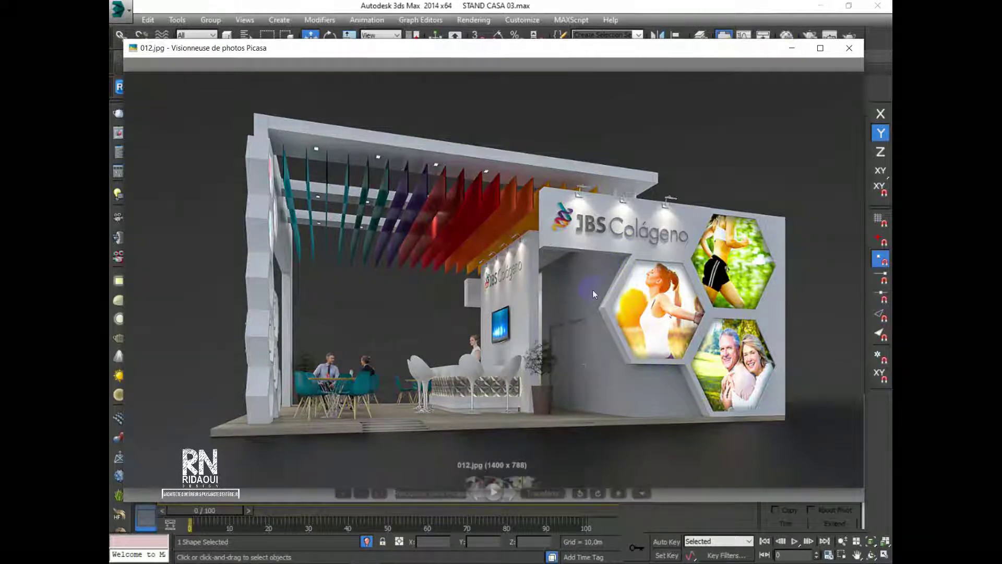
left_click(849, 48)
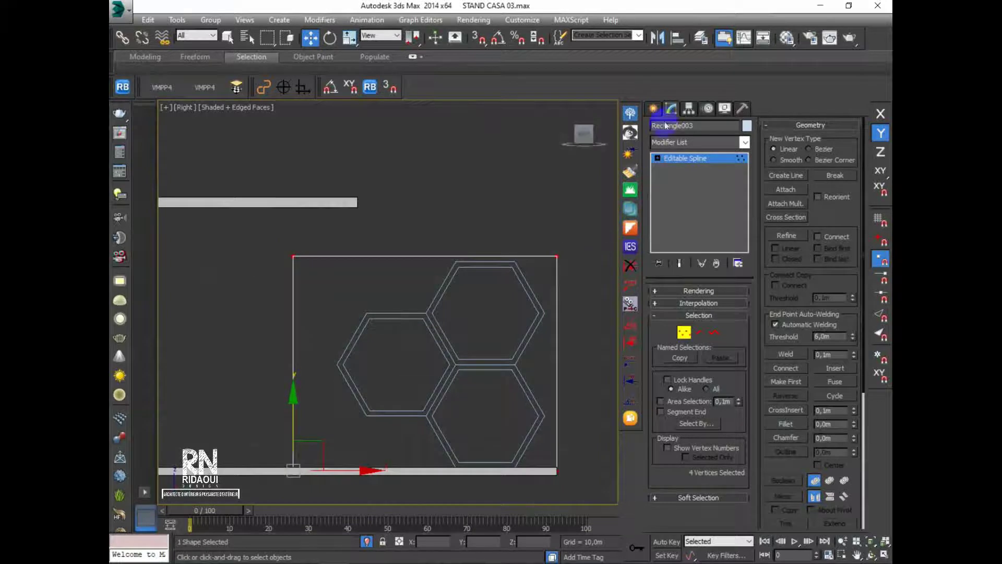
left_click(653, 108)
left_click(675, 197)
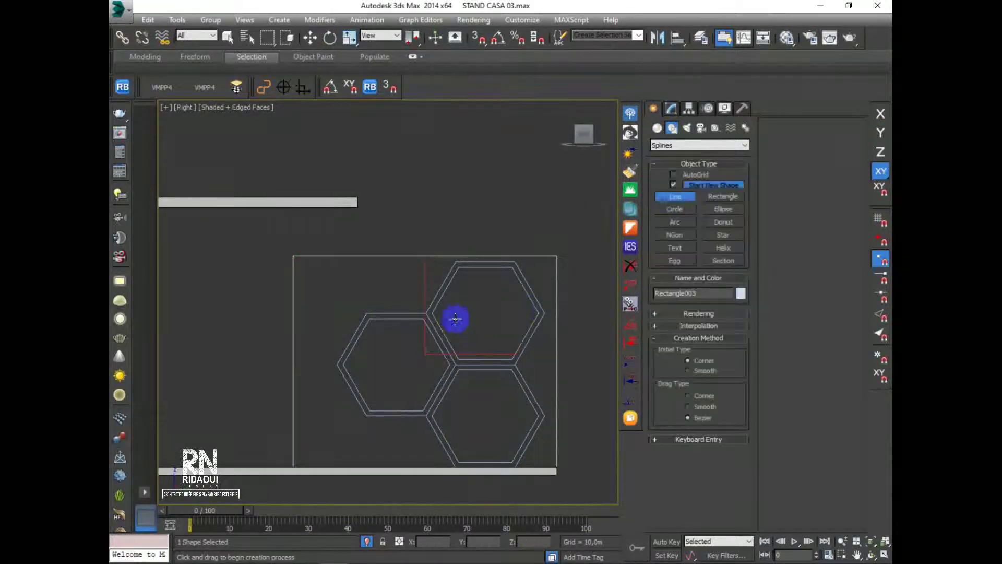
middle_click_drag(348, 330, 375, 324)
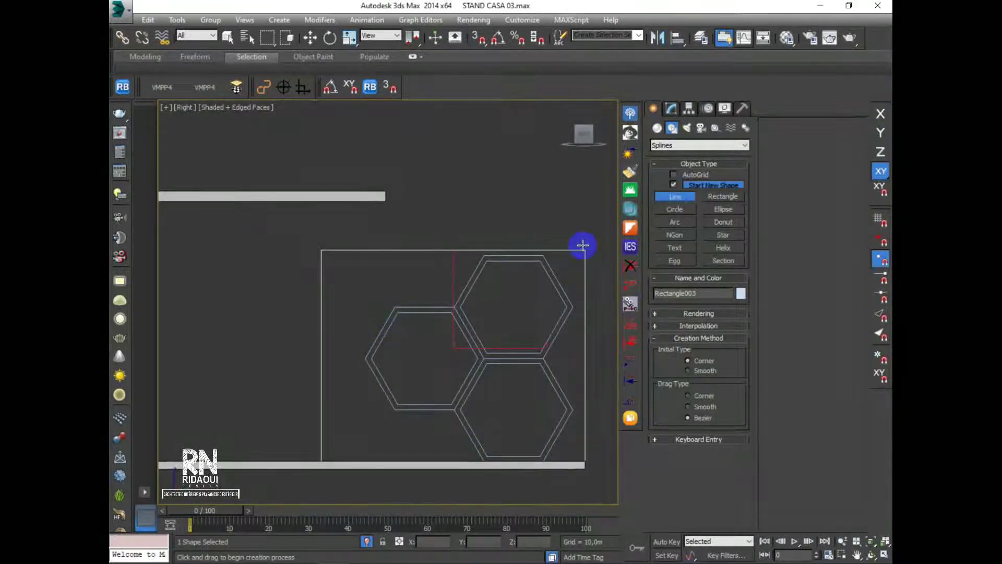
mouse_move(477, 41)
left_mouse_down()
mouse_move(477, 73)
mouse_move(477, 61)
left_mouse_up()
scroll(379, 313, "up", 5)
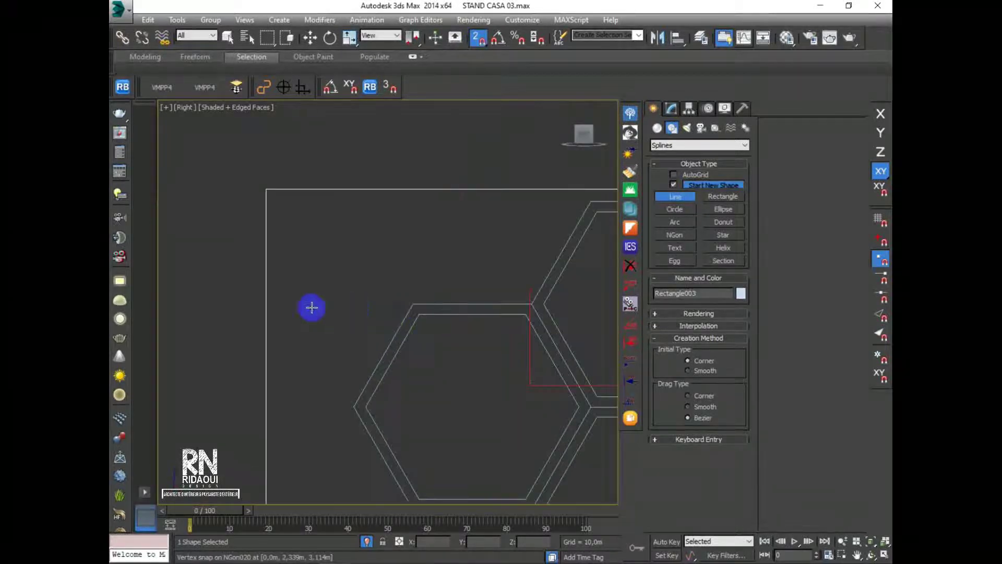
Trace an open five-point line from the left hexagon's upper-left corner around its outer side and along the lower hexagon's edge to the floor
left_click(411, 301)
left_click(354, 407)
scroll(355, 409, "down", 4)
scroll(402, 427, "up", 3)
left_click_drag(380, 376, 485, 410)
scroll(508, 448, "up", 5)
left_click(501, 463)
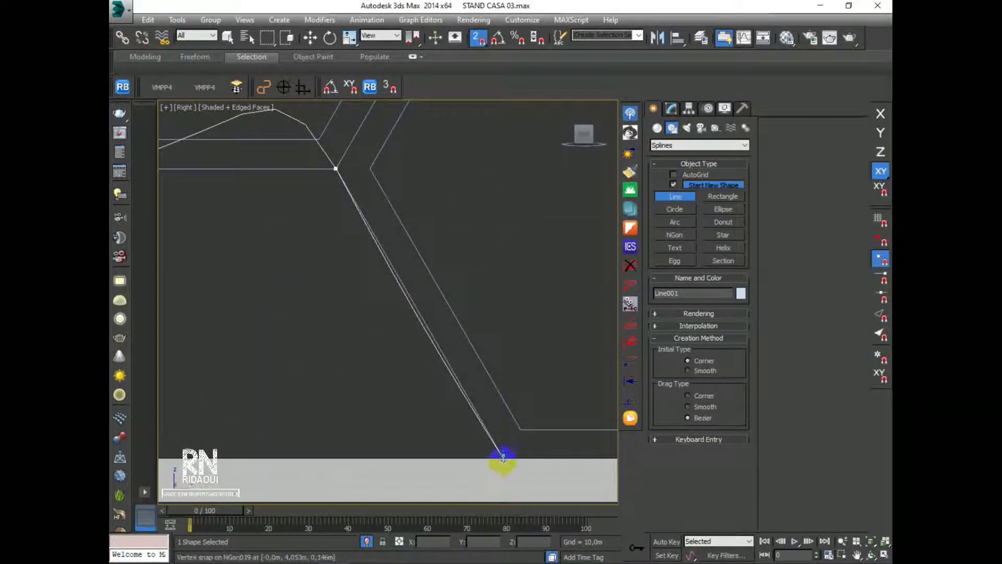
scroll(501, 463, "down", 5)
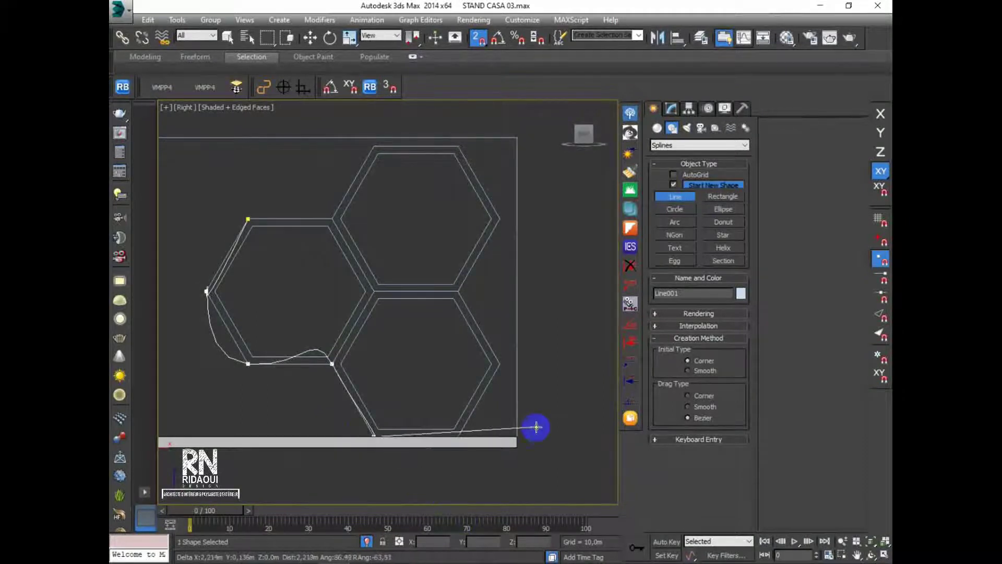
scroll(532, 427, "up", 5)
scroll(495, 452, "up", 5)
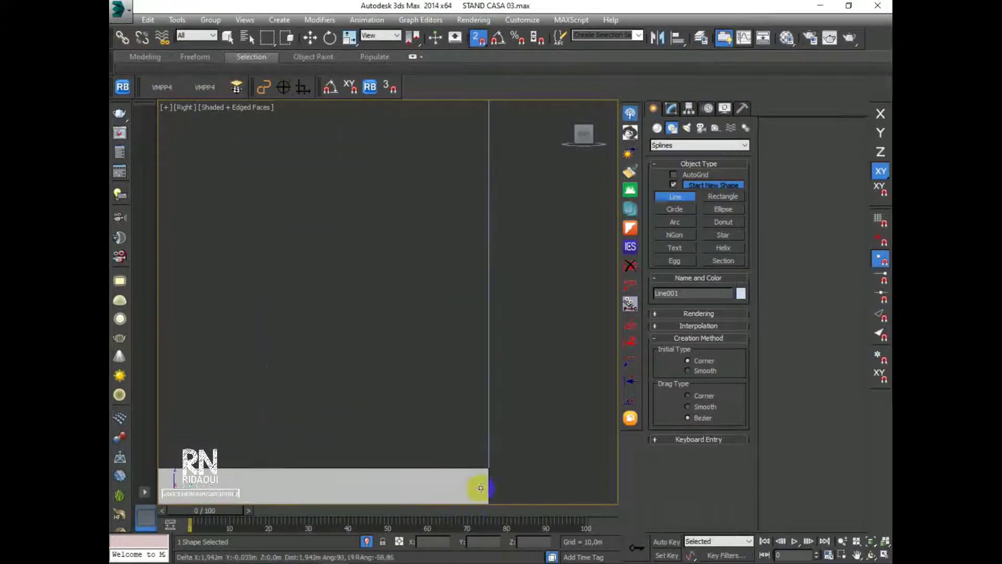
scroll(524, 421, "down", 8)
right_click(334, 473)
Change all five vertices of the traced line to Corner type and turn snapping off
scroll(333, 332, "down", 2)
middle_click_drag(333, 332, 356, 359)
left_click(671, 108)
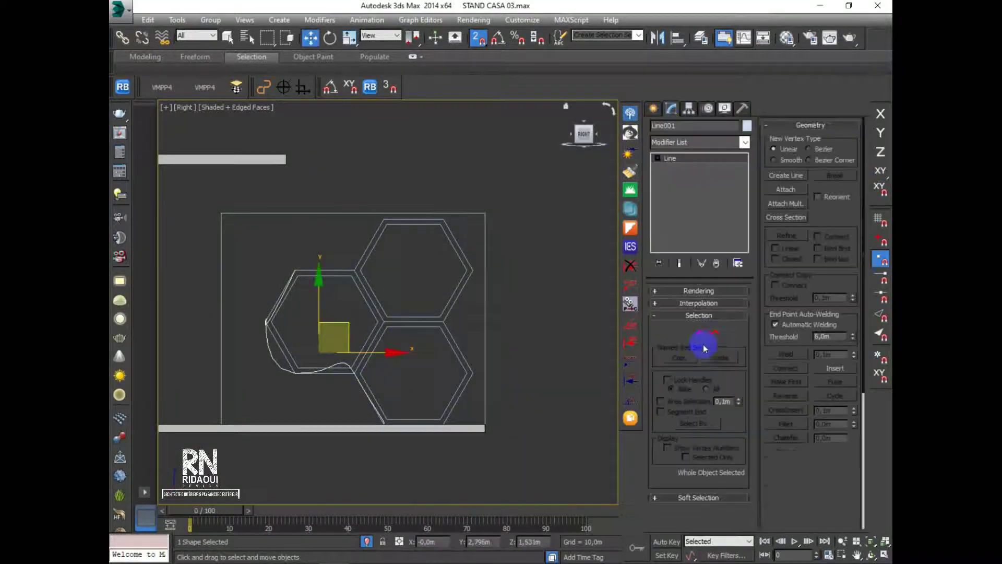
left_click(684, 332)
left_click(320, 310)
left_click_drag(436, 240, 207, 501)
right_click(334, 307)
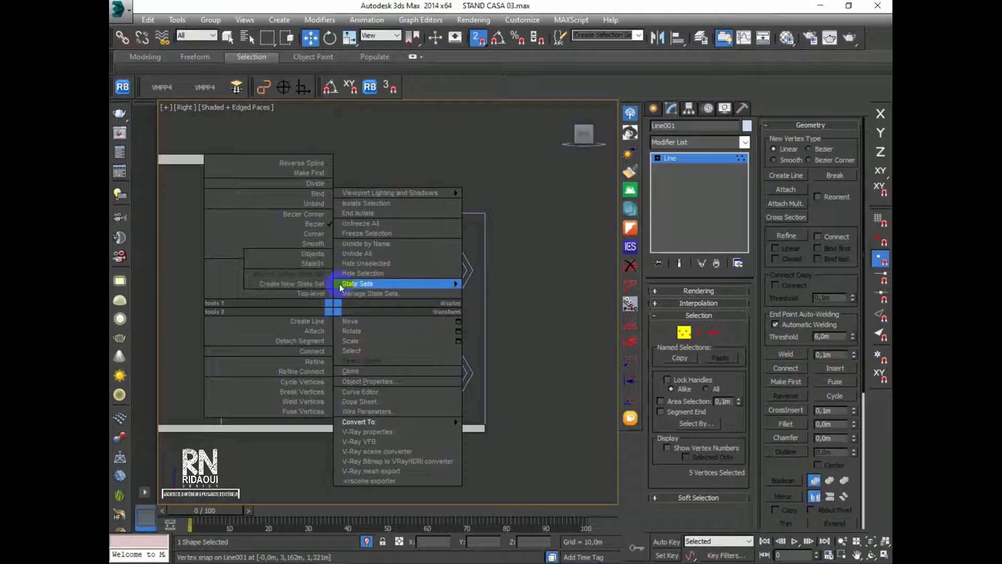
left_click(324, 239)
right_click(318, 303)
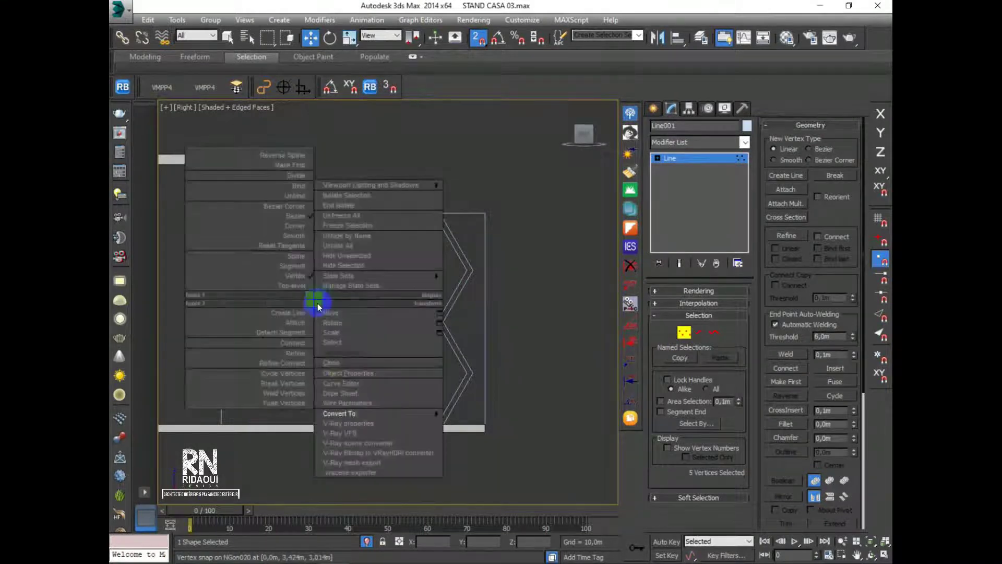
left_click(297, 226)
scroll(383, 342, "down", 2)
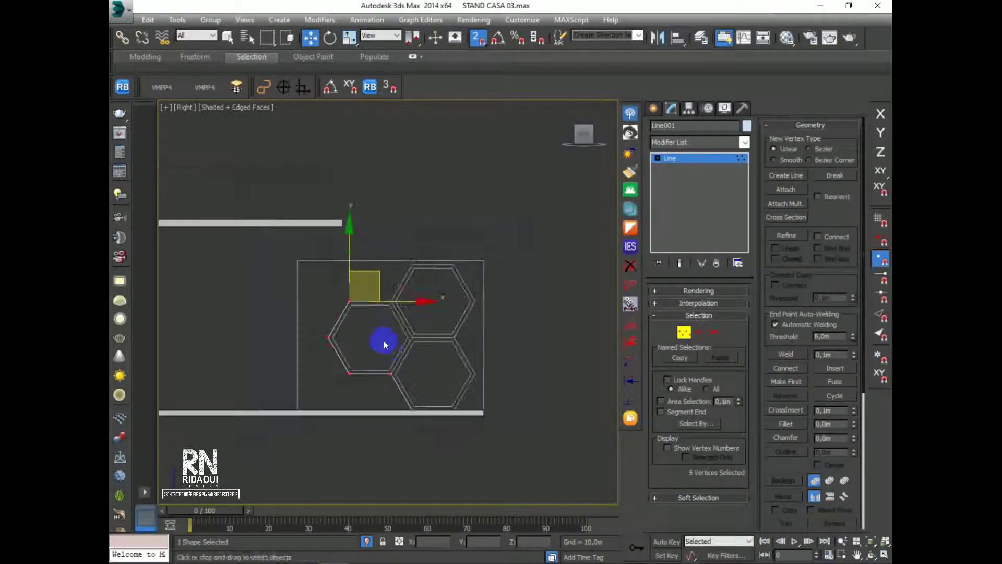
scroll(367, 371, "up", 2)
key("s")
Inspect the traced line and wall outline in the Perspective view and return to the Right view
mouse_move(348, 408)
middle_mouse_down()
mouse_move(345, 380)
mouse_move(481, 384)
mouse_move(508, 398)
mouse_move(396, 406)
mouse_move(360, 392)
middle_mouse_up()
key("p")
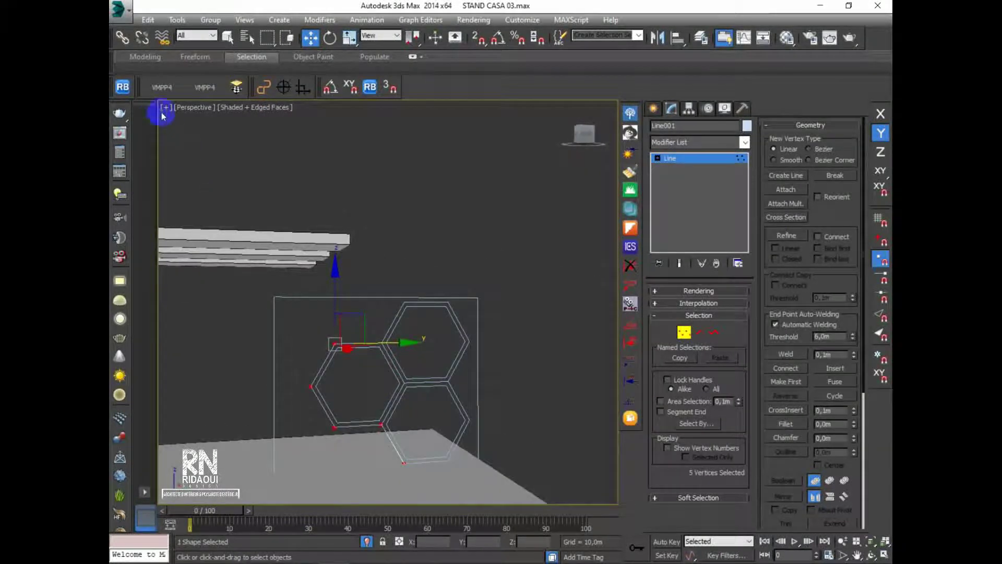
left_click(194, 107)
left_click(252, 246)
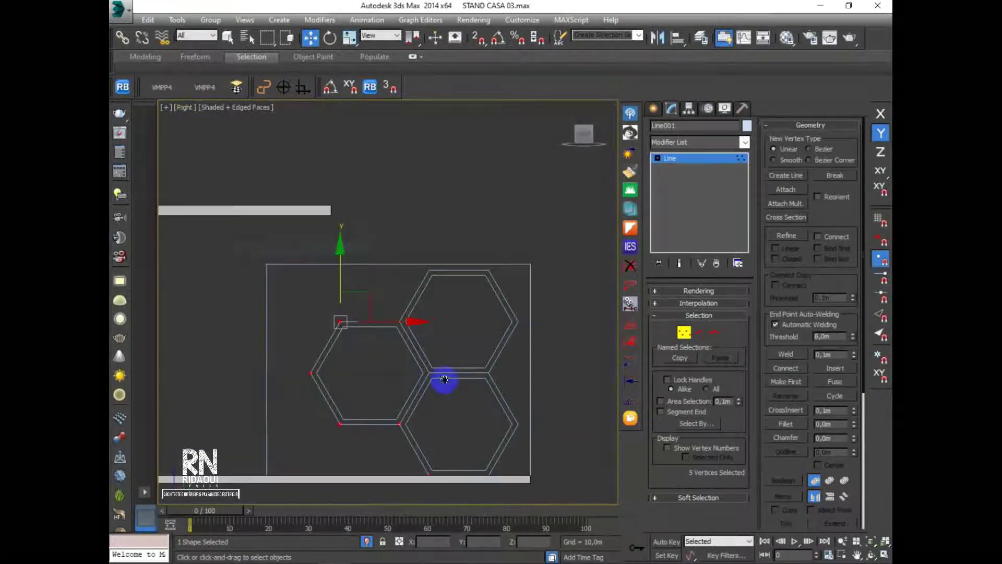
scroll(300, 318, "up", 2)
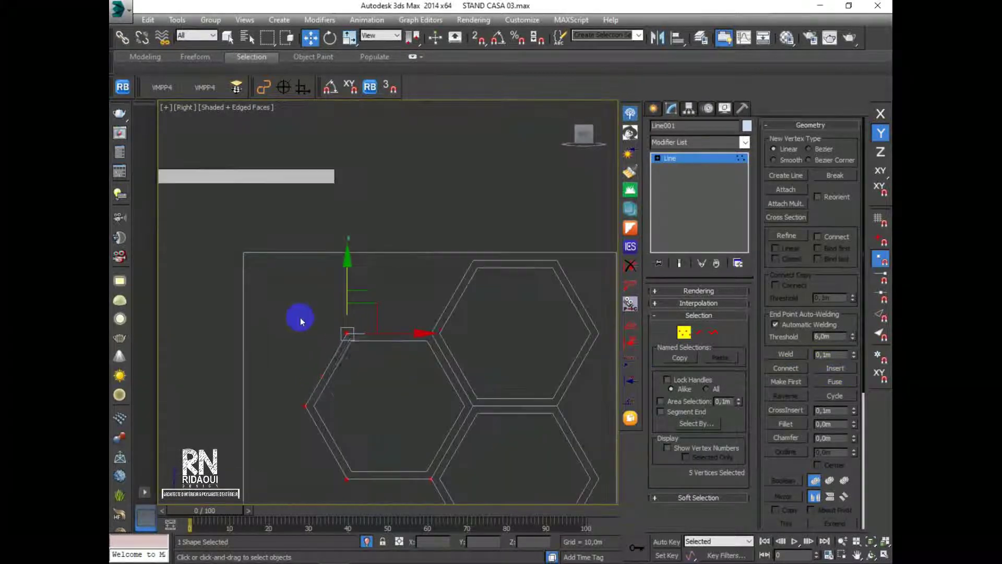
Use Create Line to add a segment from the left hexagon's upper-left corner to a point beyond the wall outline's left edge
left_click(427, 202)
left_click_drag(356, 328, 256, 334)
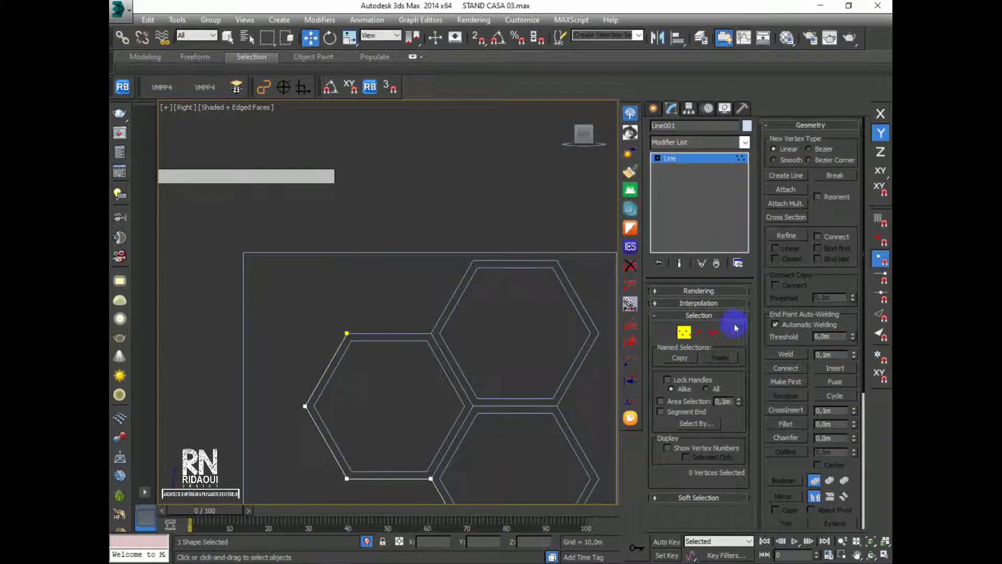
left_click(789, 176)
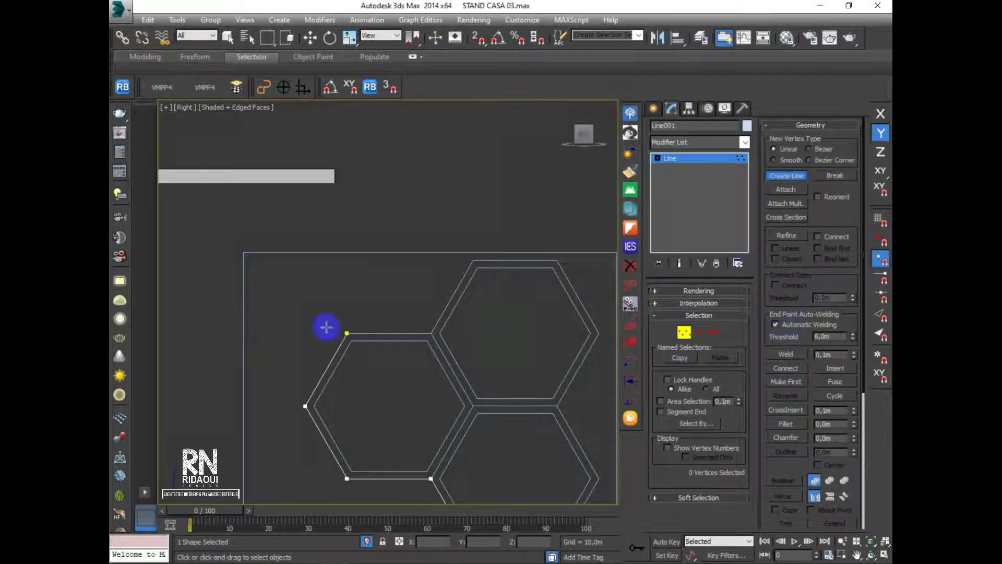
left_click(347, 331)
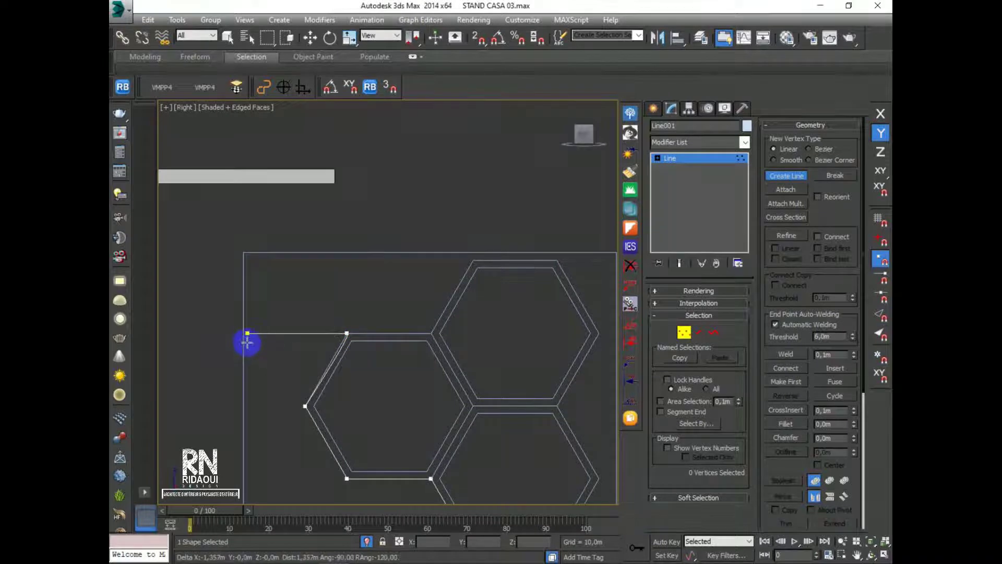
scroll(253, 331, "up", 3)
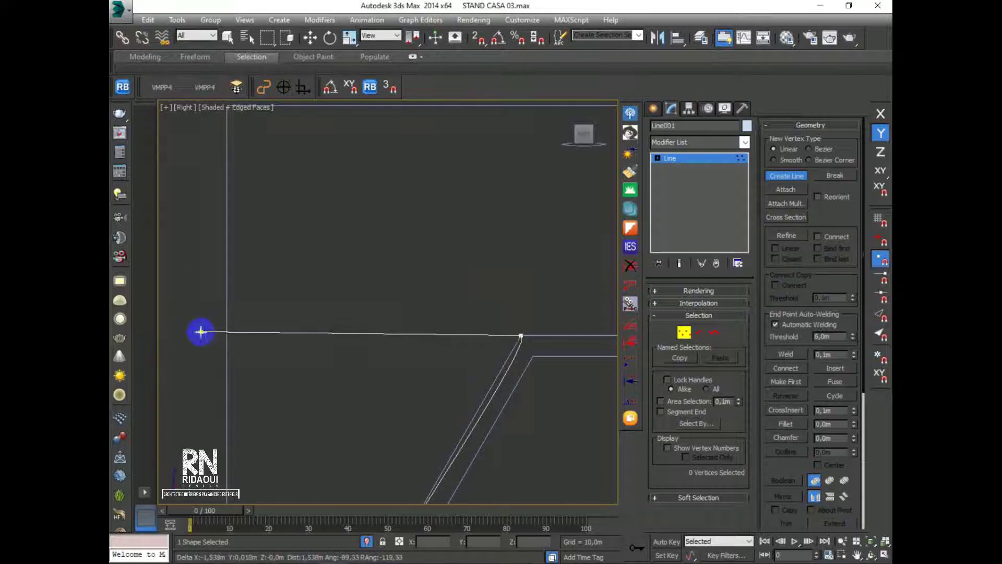
scroll(261, 330, "down", 3)
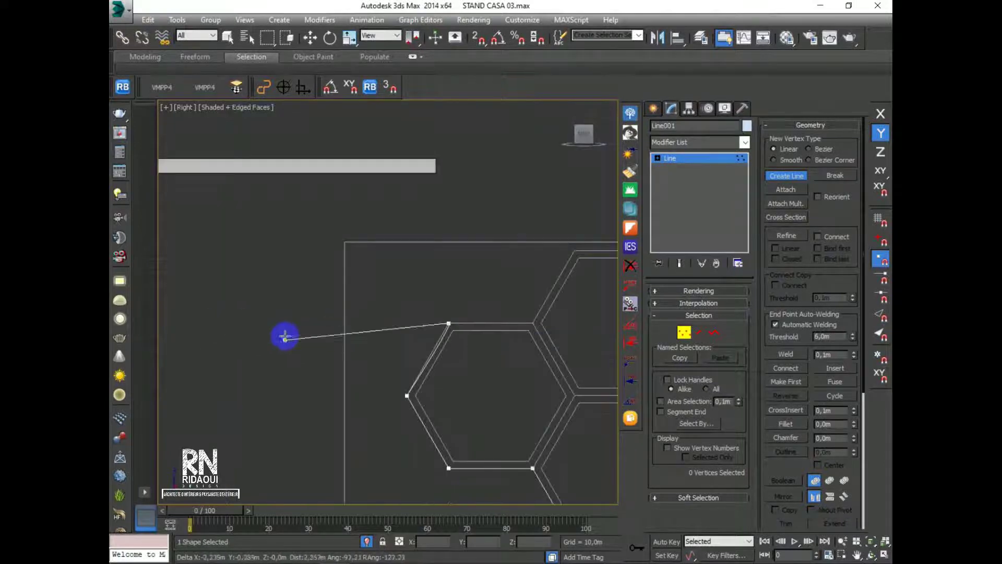
left_click(247, 357)
right_click(247, 358)
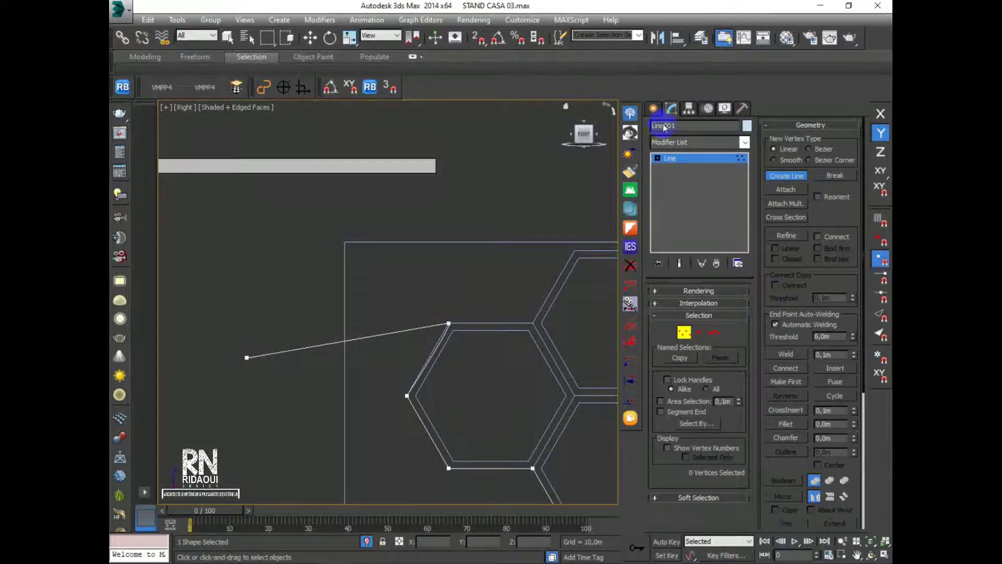
key("w")
left_click(654, 108)
Finish the added segment, select the wall outline rectangle and attach the traced line to it
scroll(359, 296, "down", 5)
scroll(342, 328, "up", 3)
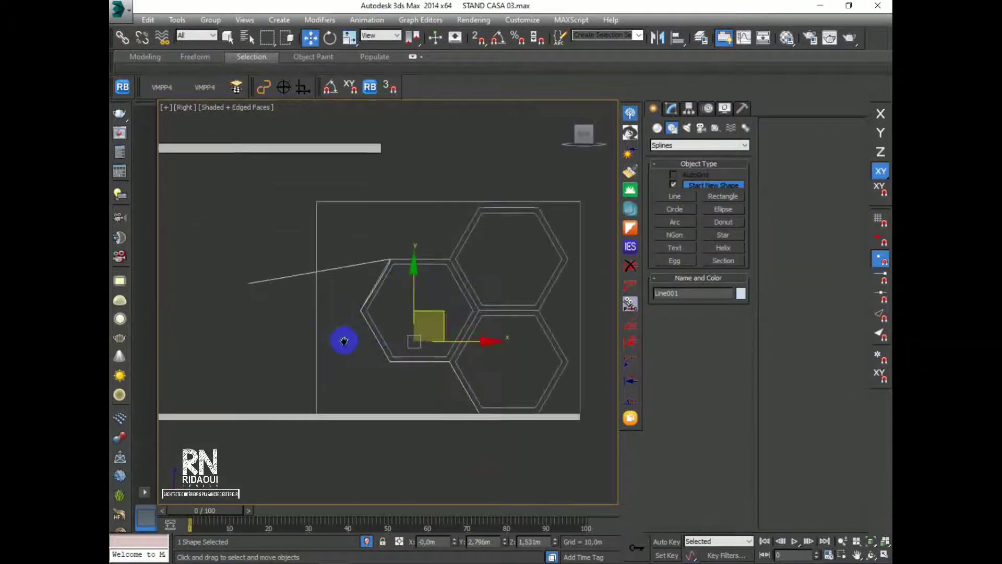
middle_click_drag(343, 339, 334, 398)
left_click(391, 254)
middle_click_drag(371, 306, 376, 299)
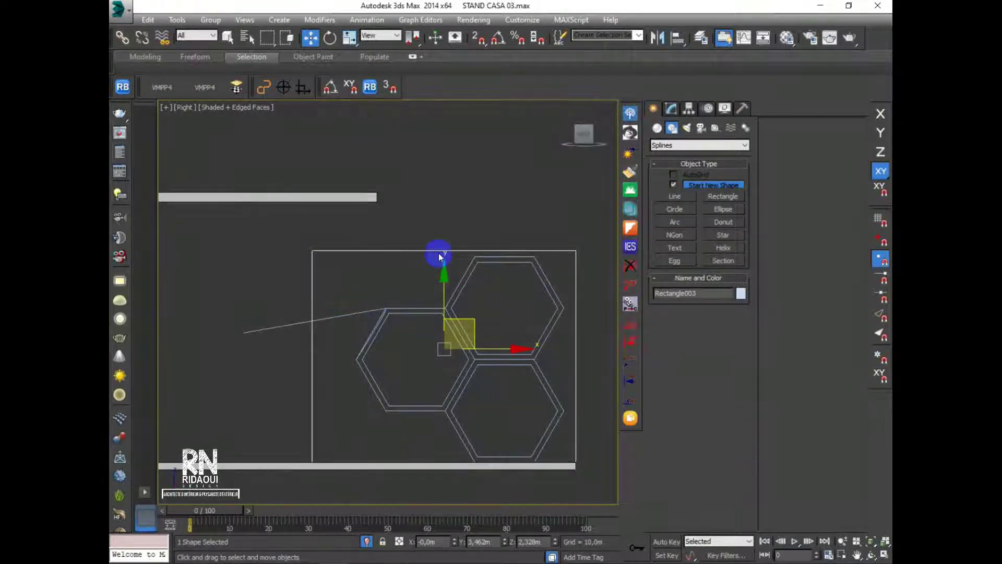
left_click(678, 108)
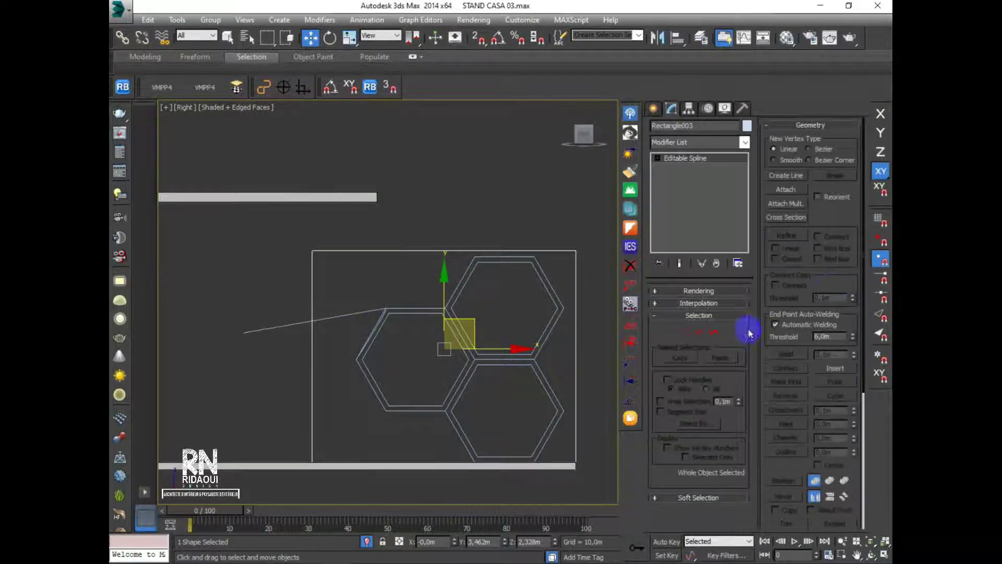
left_click(786, 190)
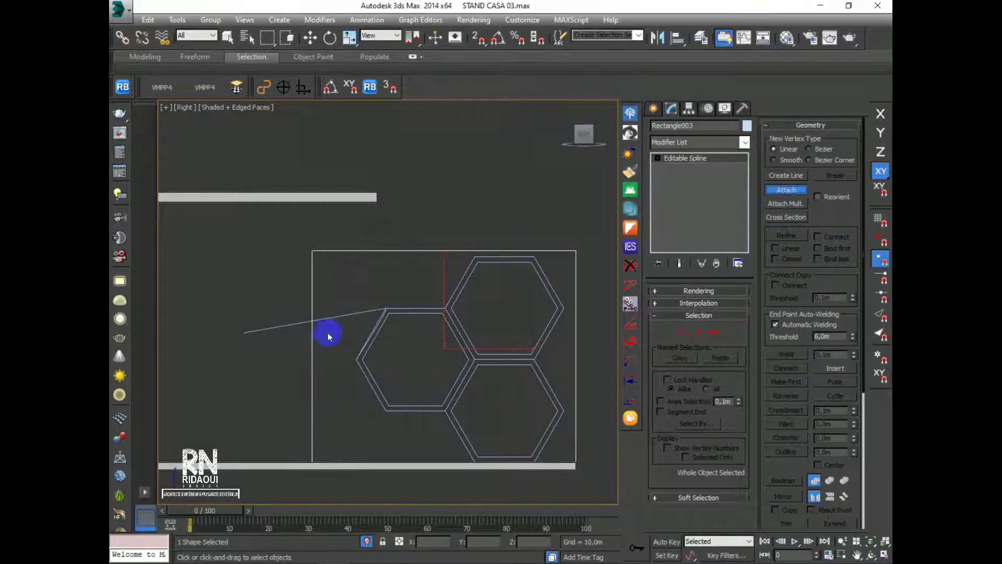
left_click(340, 316)
middle_click_drag(368, 345, 367, 331)
scroll(367, 331, "down", 3)
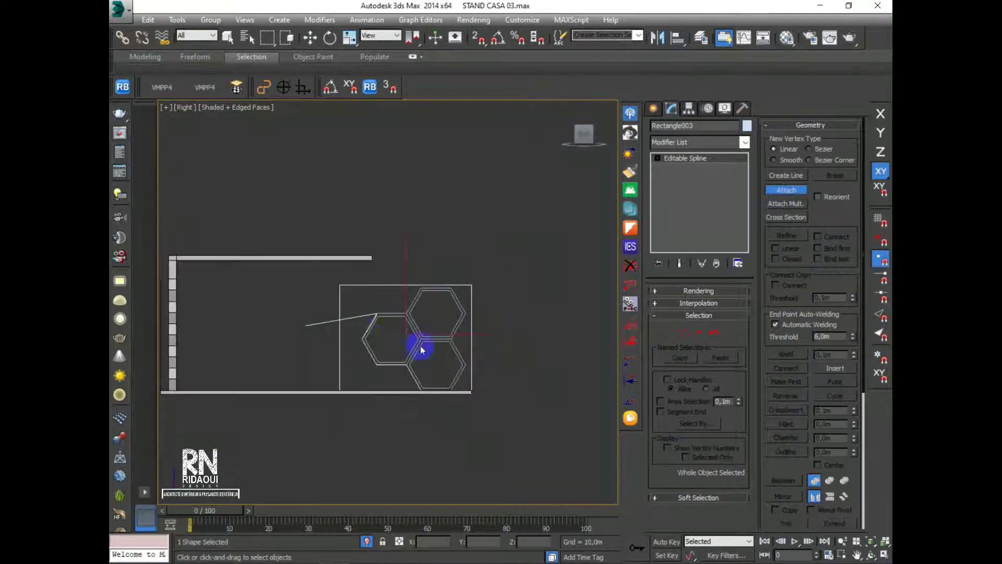
scroll(352, 331, "up", 3)
Select all vertices of the combined wall outline spline and change them to Corner type
left_click(683, 334)
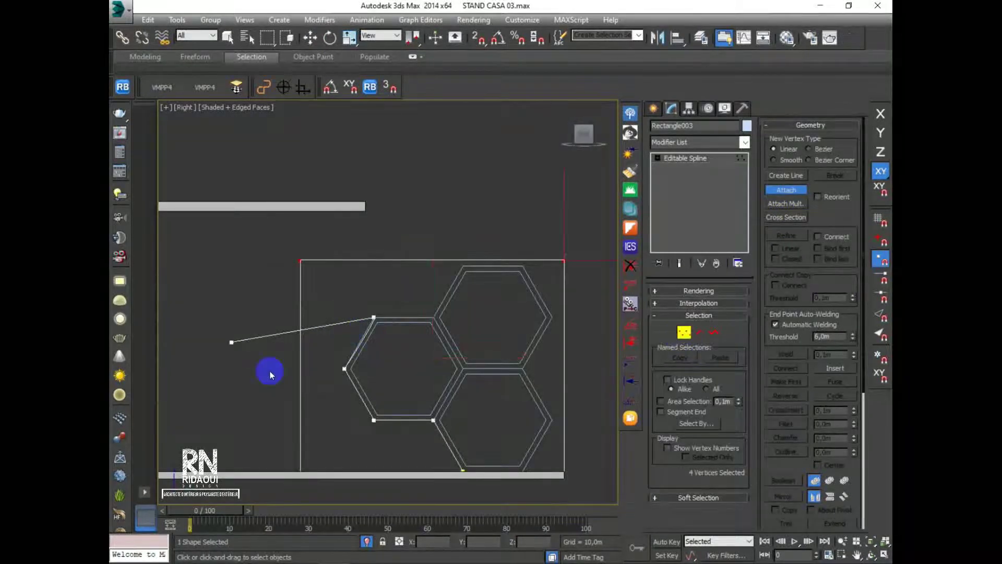
scroll(271, 372, "up", 2)
scroll(307, 358, "down", 3)
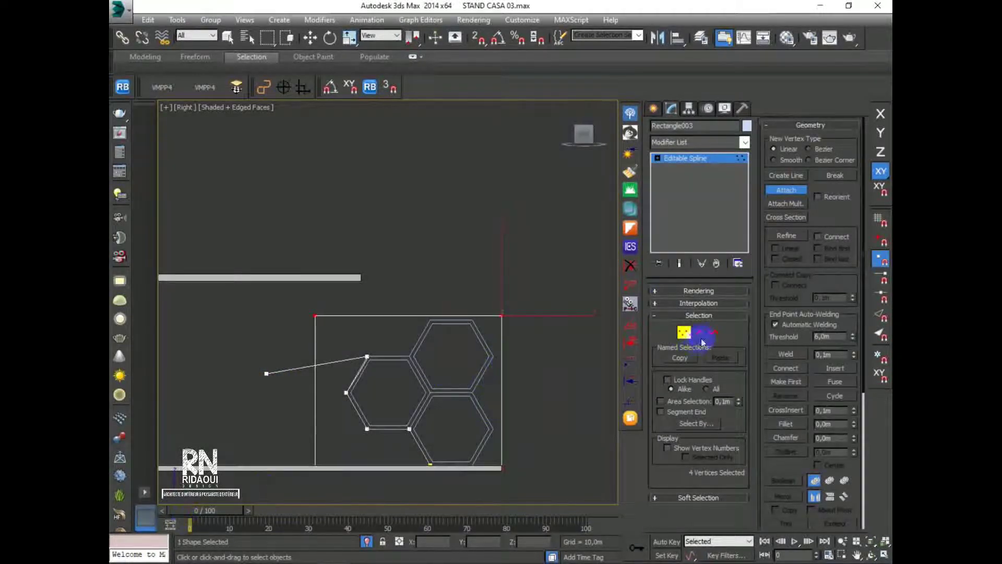
right_click(442, 403)
left_click_drag(520, 334, 224, 494)
right_click(392, 286)
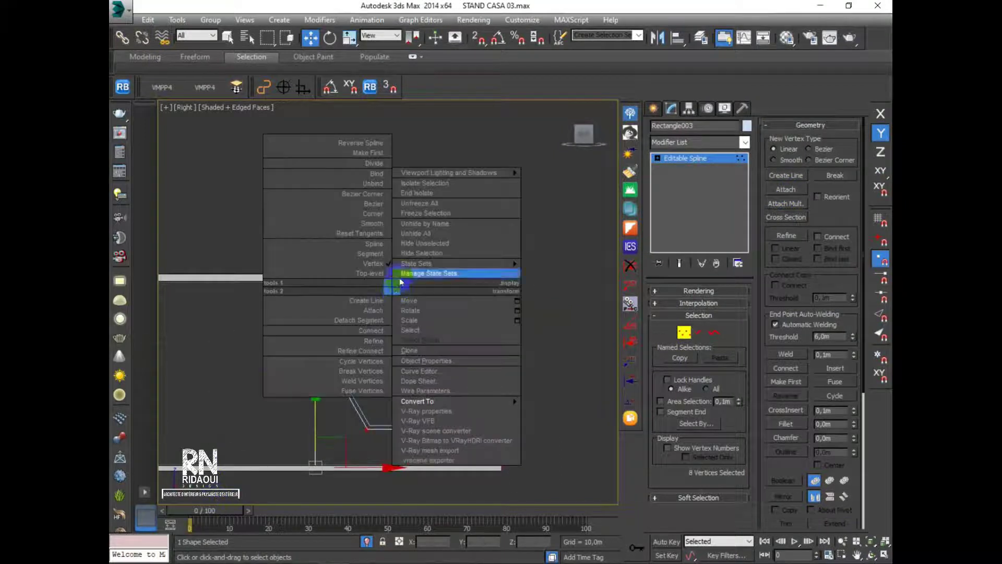
left_click(374, 214)
scroll(369, 414, "up", 3)
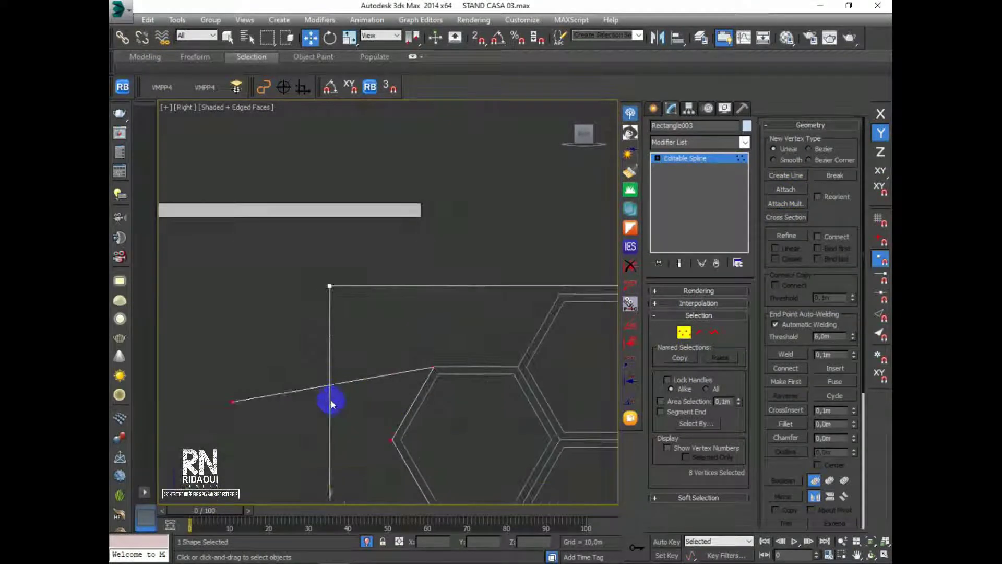
Select the traced line's free end vertex and turn on 2D vertex snapping with axis constraints enabled
left_click_drag(259, 403, 228, 452)
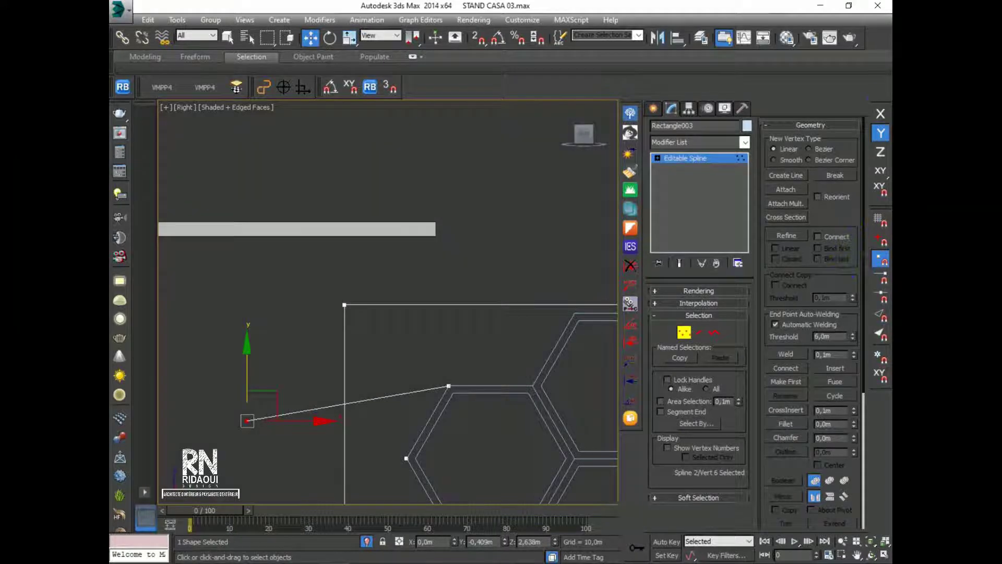
left_click(879, 191)
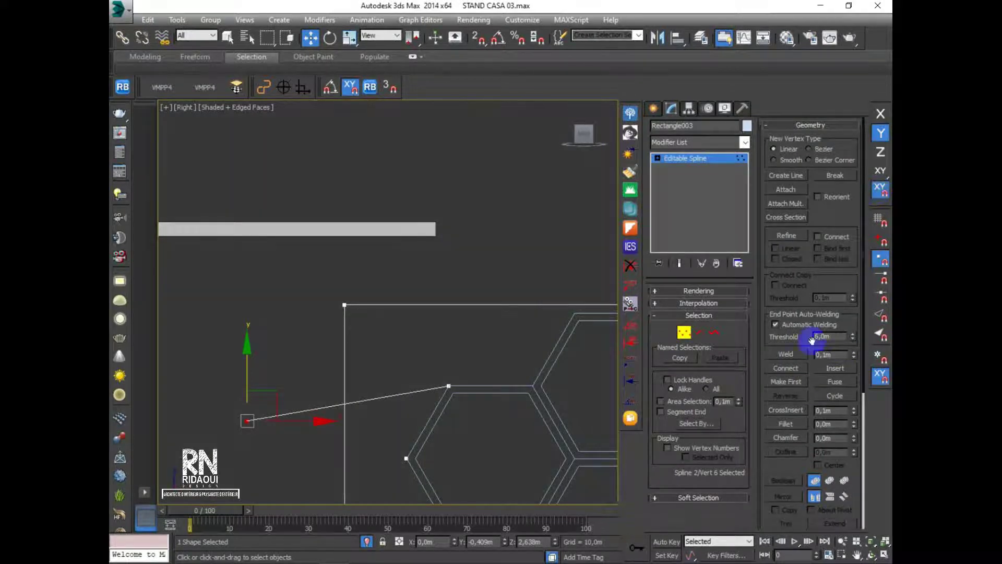
left_click(477, 39)
right_click(478, 38)
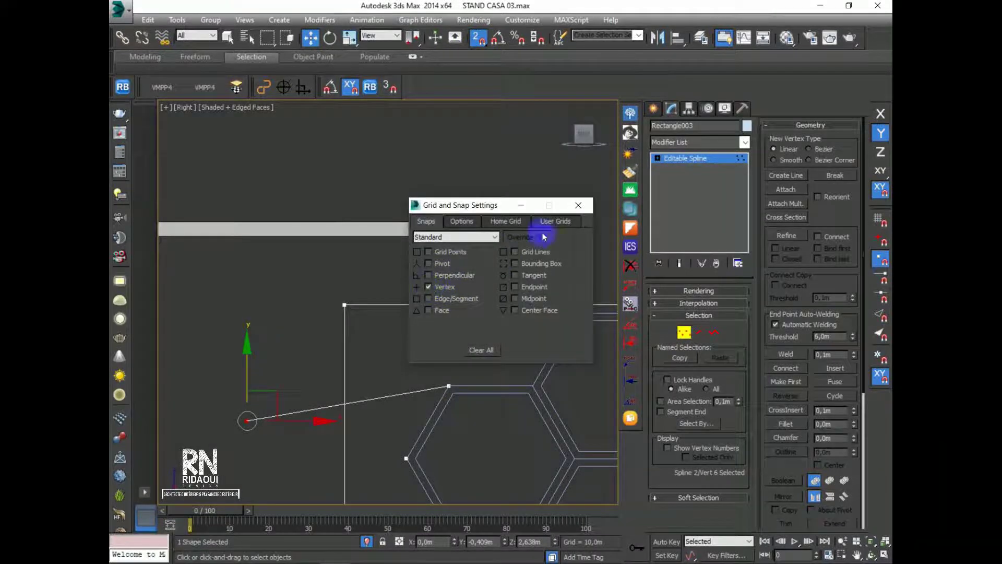
left_click(578, 205)
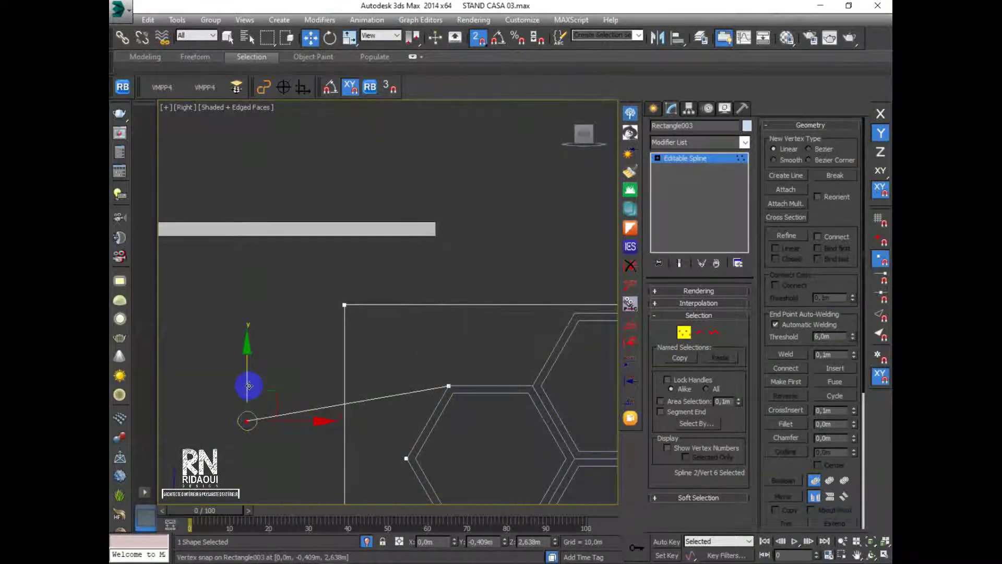
Snap the free end vertex in Y to the left hexagon's upper-left corner and in X to the wall outline's left edge
left_click(882, 143)
left_click_drag(245, 376, 449, 382)
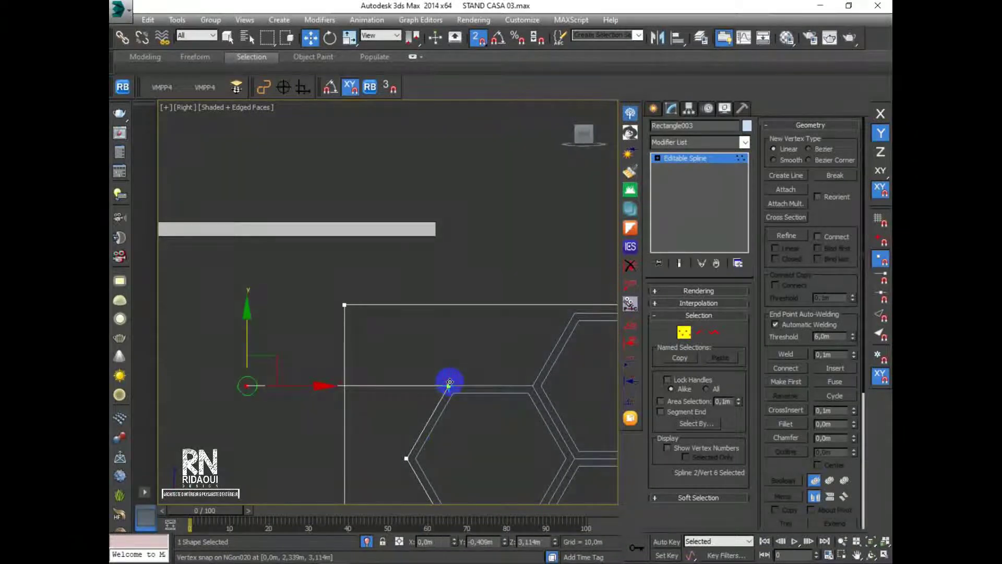
scroll(500, 340, "down", 4)
scroll(437, 347, "up", 4)
left_click_drag(264, 370, 398, 291)
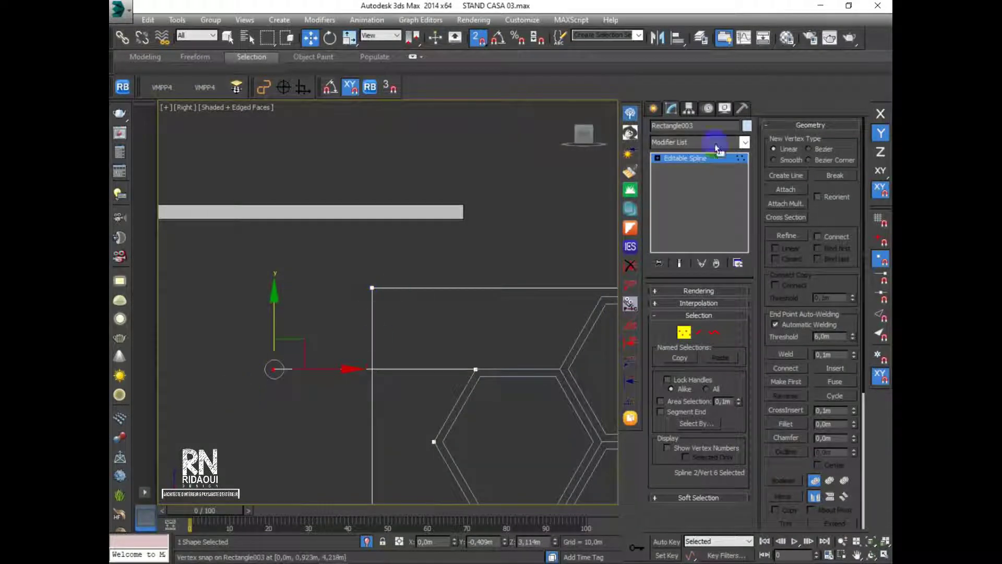
left_click(880, 113)
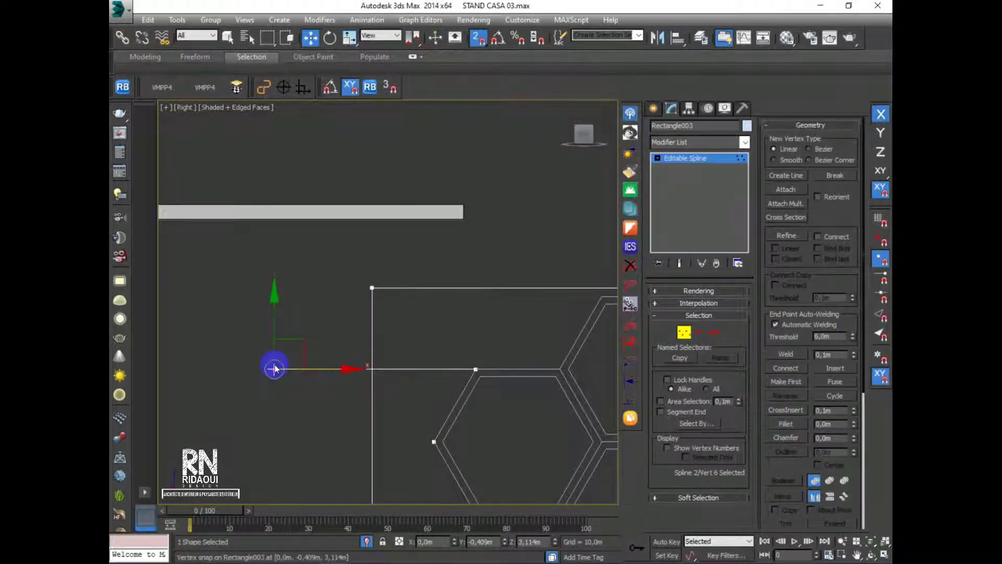
left_click_drag(275, 369, 367, 284)
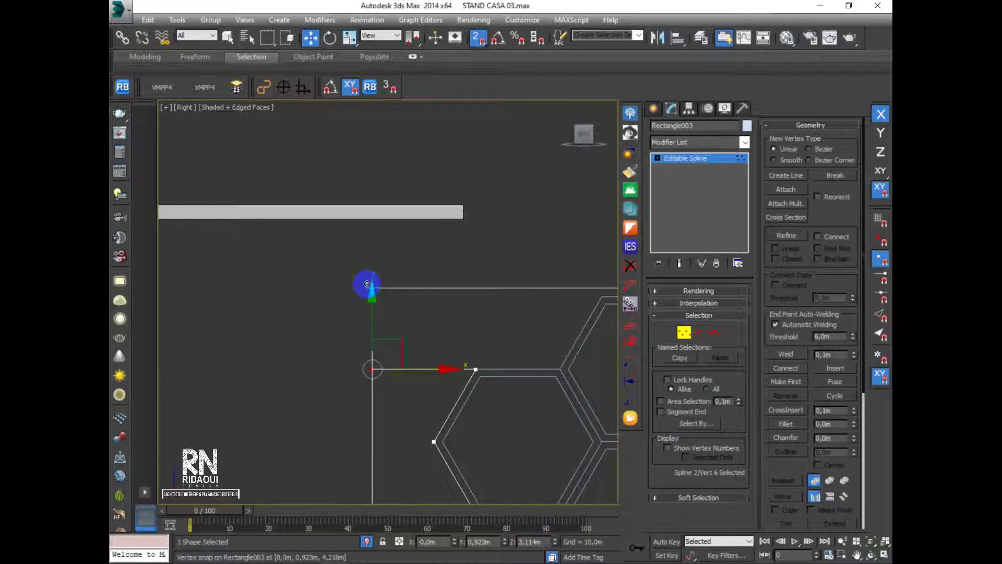
left_click_drag(367, 284, 367, 284)
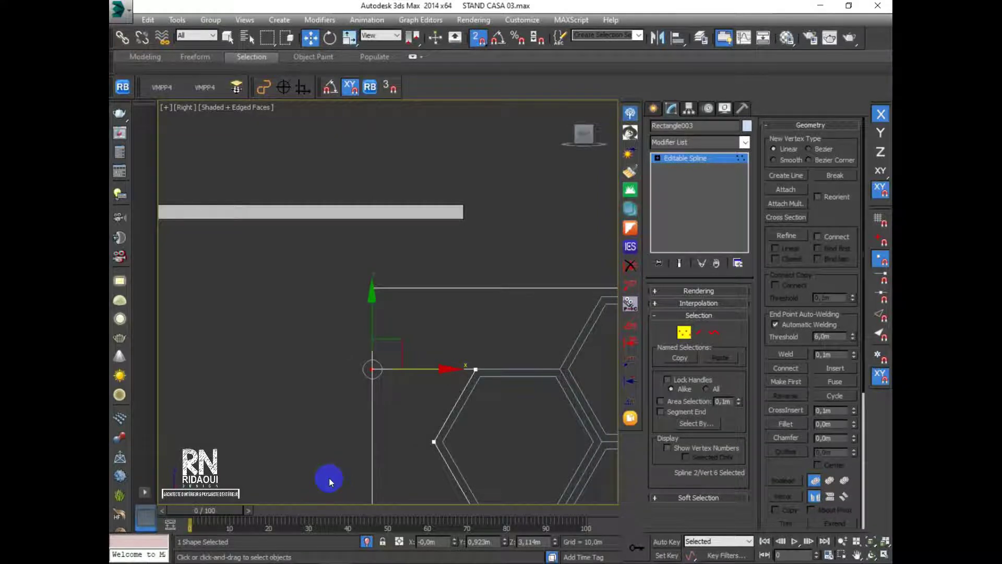
Undo both alignment moves of the free end vertex
scroll(398, 380, "down", 4)
scroll(357, 352, "up", 4)
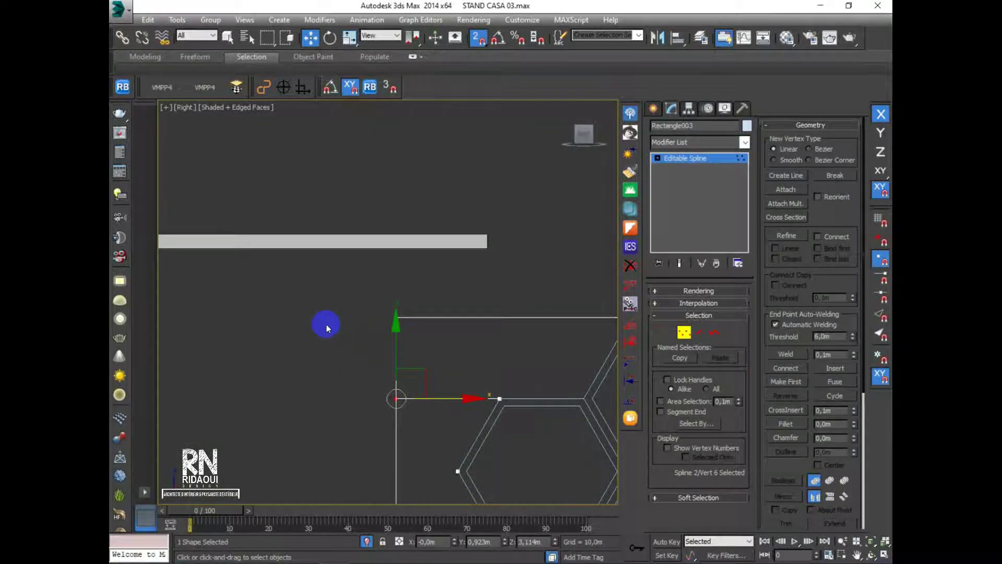
key("ctrl+z")
key("ctrl+z")
mouse_move(420, 363)
middle_mouse_down()
mouse_move(412, 383)
mouse_move(383, 369)
mouse_move(397, 417)
middle_mouse_up()
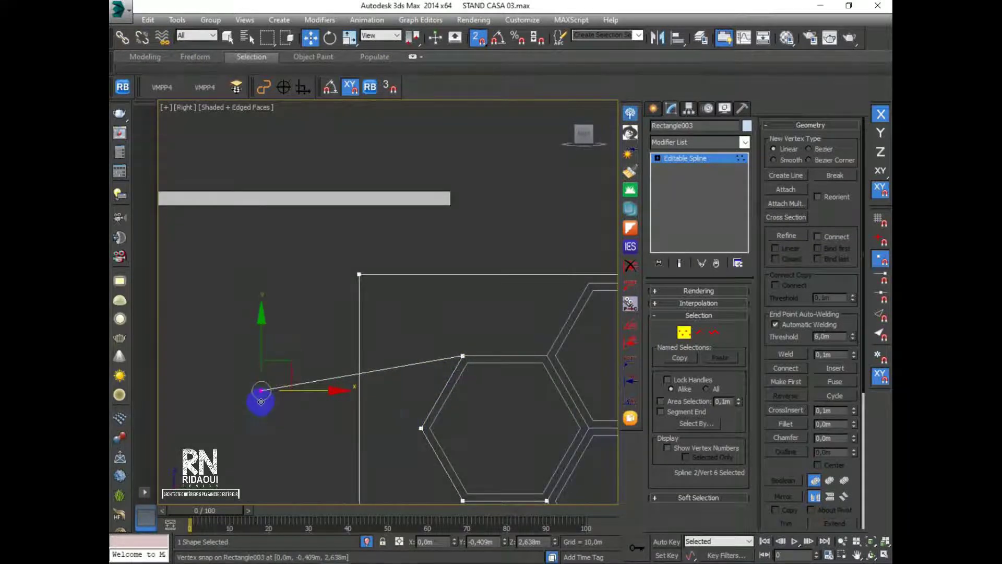
Turn off axis constraints for snapping and move the free end vertex lower and slightly farther from the wall
left_click(882, 194)
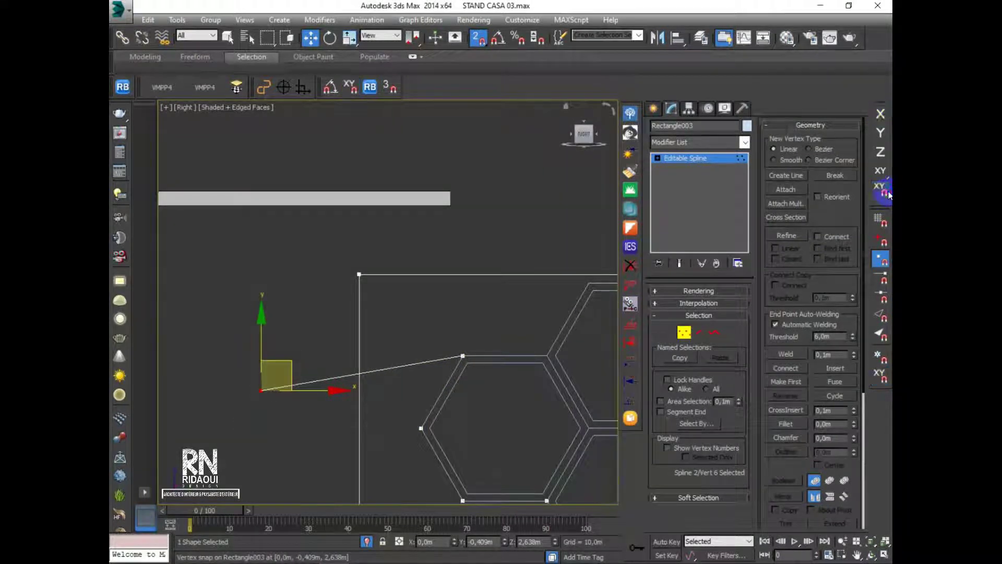
left_click(234, 364)
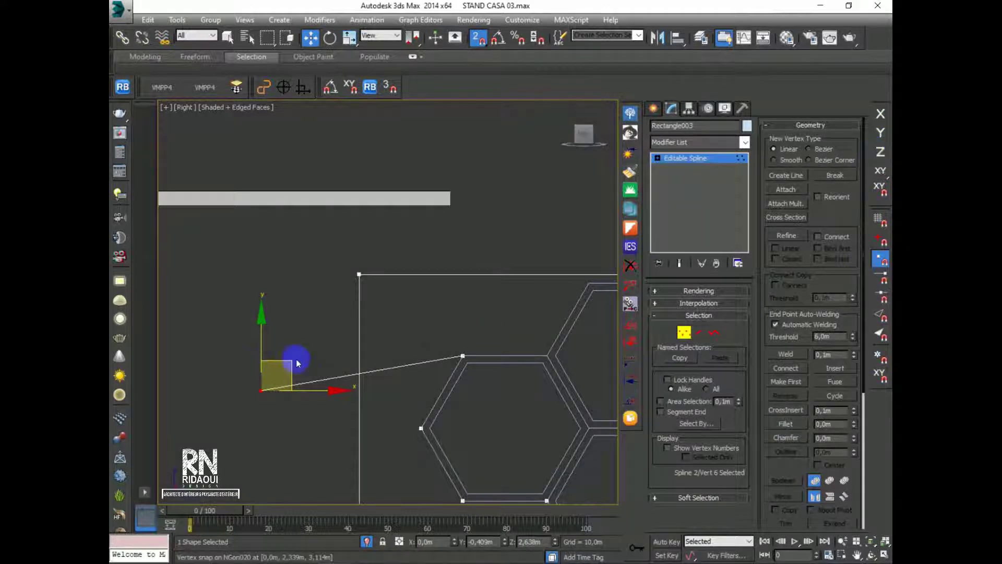
left_click_drag(269, 362, 248, 438)
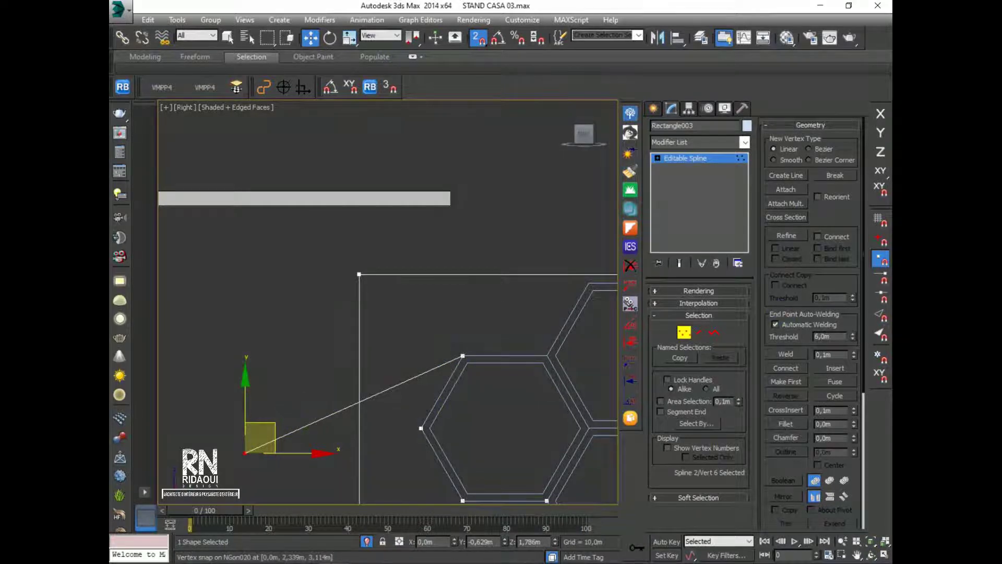
Enable axis-constrained snapping on Y and align the free end vertex with the left hexagon's upper-left corner
left_click(881, 191)
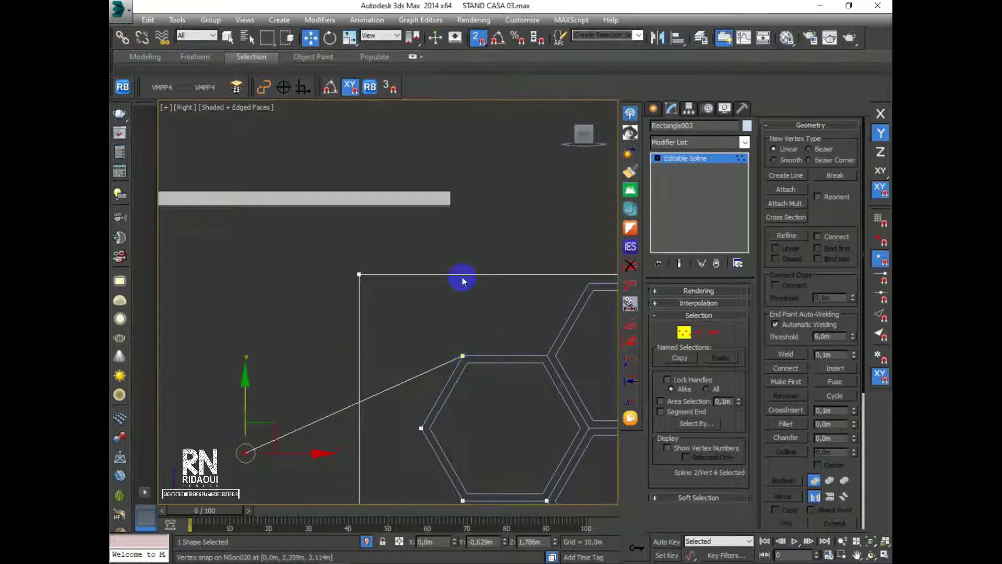
left_click(881, 135)
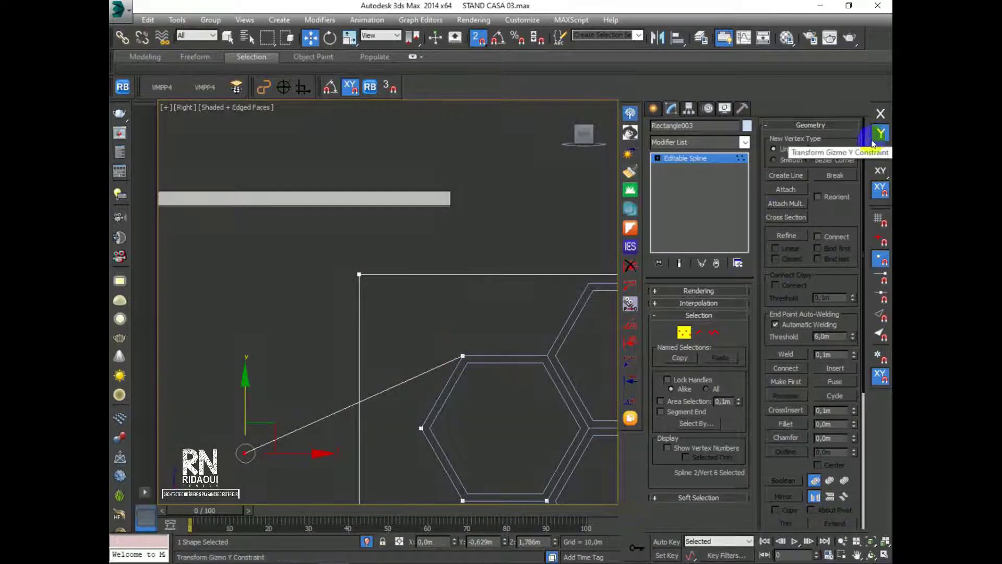
left_click(479, 40)
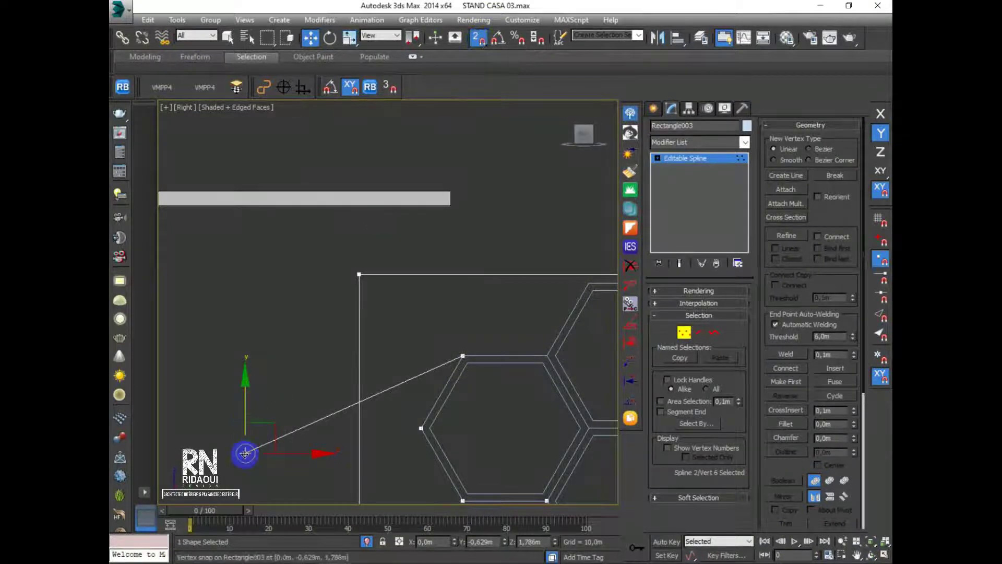
left_click_drag(245, 453, 464, 356)
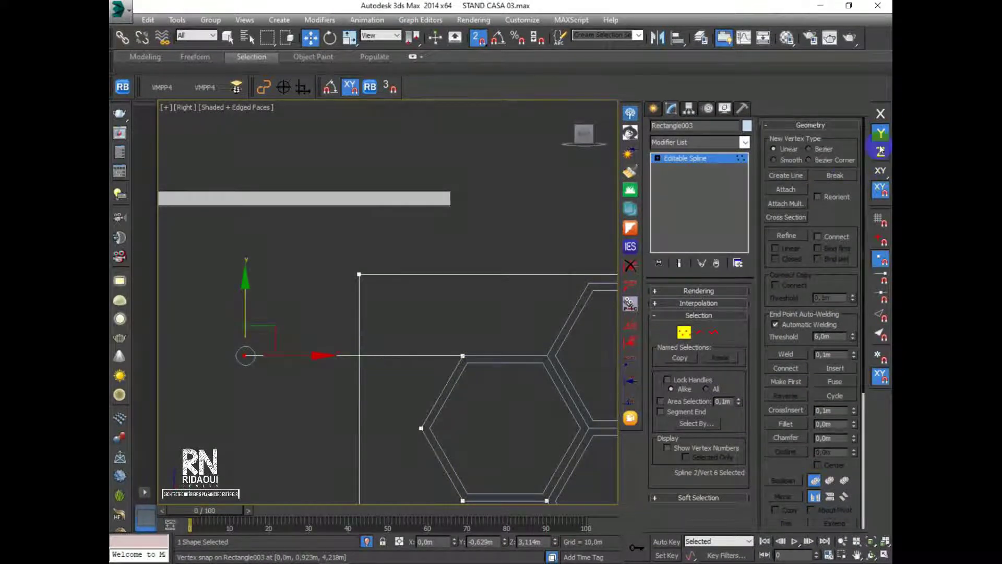
Constrain movement to X, snap the end vertex onto the wall outline's left edge and deselect it
left_click(880, 114)
left_click_drag(242, 356, 376, 425)
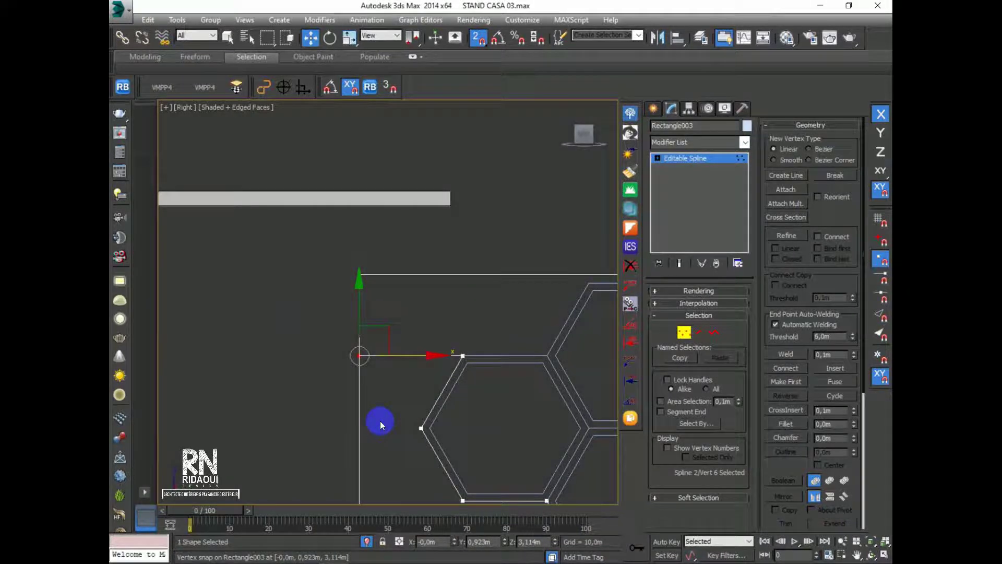
left_click(415, 313)
scroll(378, 356, "down", 4)
middle_click_drag(389, 394, 349, 386)
scroll(370, 375, "up", 2)
scroll(346, 349, "up", 2)
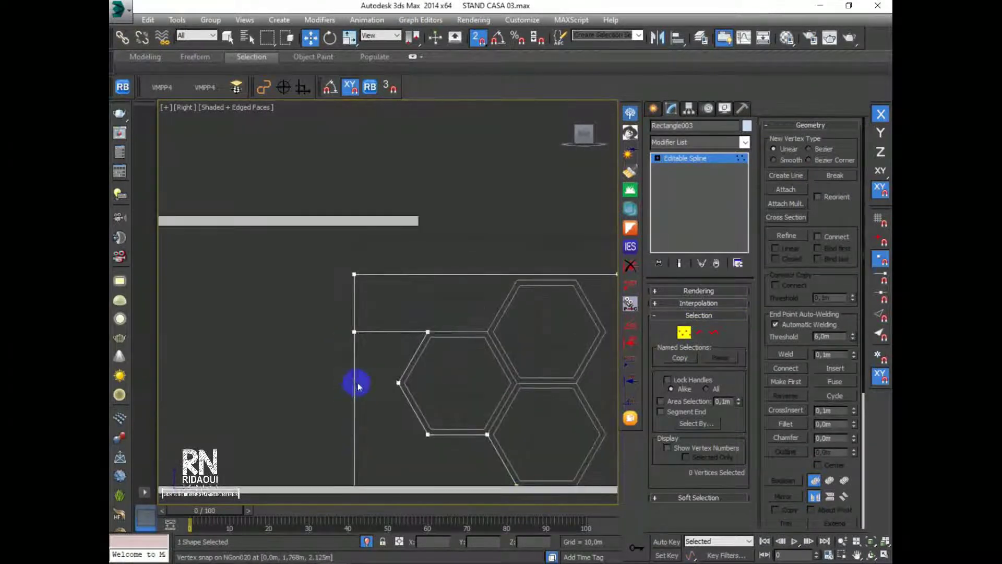
Delete the wall outline's left vertical segment at segment level
left_click(684, 331)
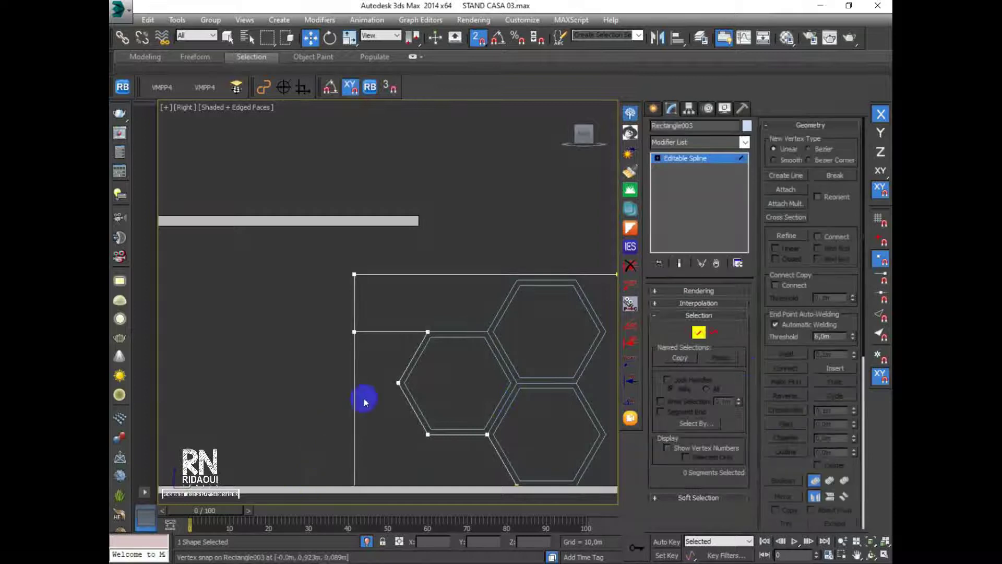
left_click_drag(365, 402, 324, 428)
left_click(324, 427)
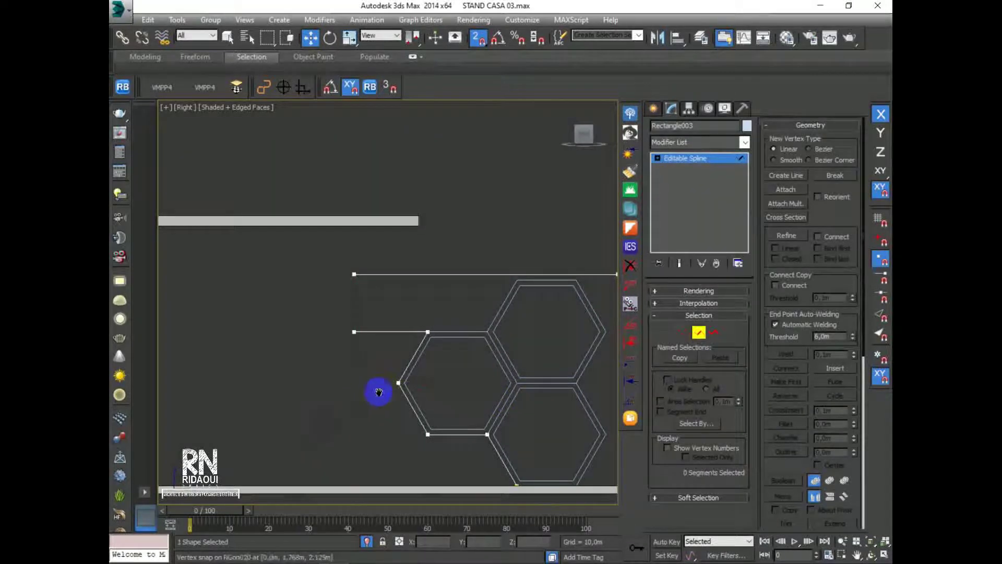
Use Create Line to join the outline's upper-left corner to the traced line's end vertex directly below it
scroll(370, 392, "up", 3)
left_click(796, 177)
left_click(316, 298)
left_click(316, 412)
right_click(412, 306)
scroll(345, 378, "down", 4)
middle_click_drag(490, 403, 440, 315)
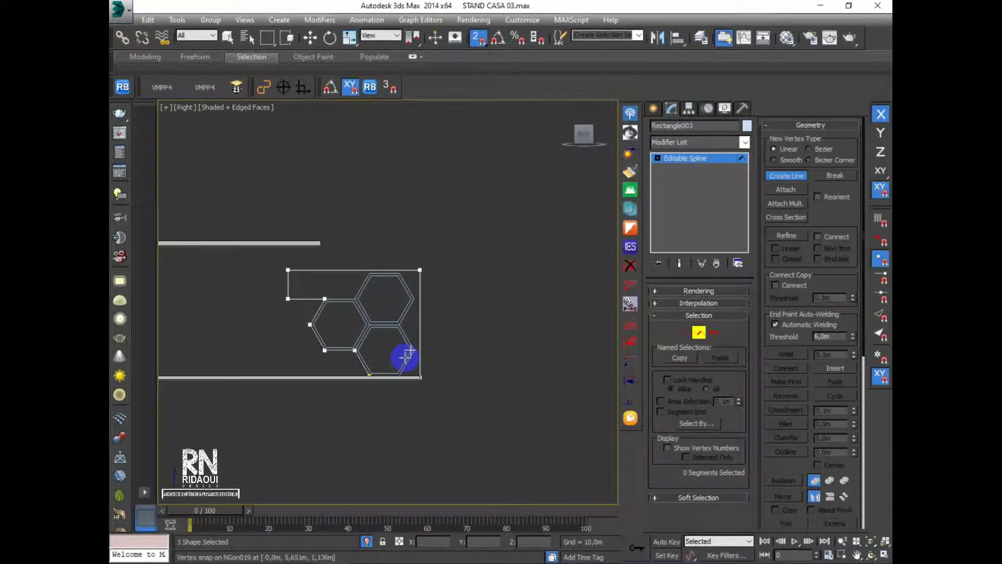
scroll(405, 357, "up", 4)
scroll(403, 362, "down", 2)
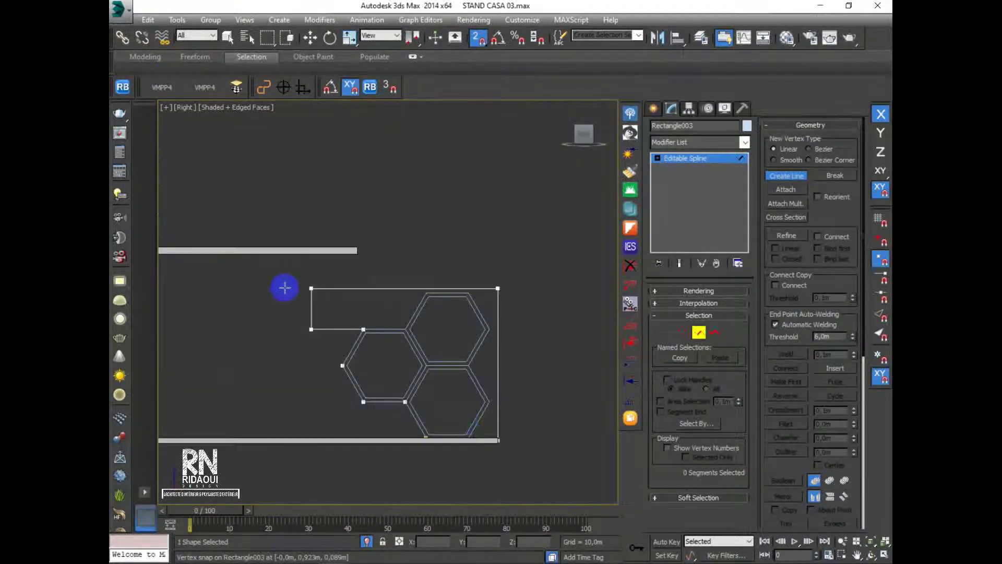
Finish editing the wall outline and hide the floor slab beneath the hexagon frames
left_click(309, 38)
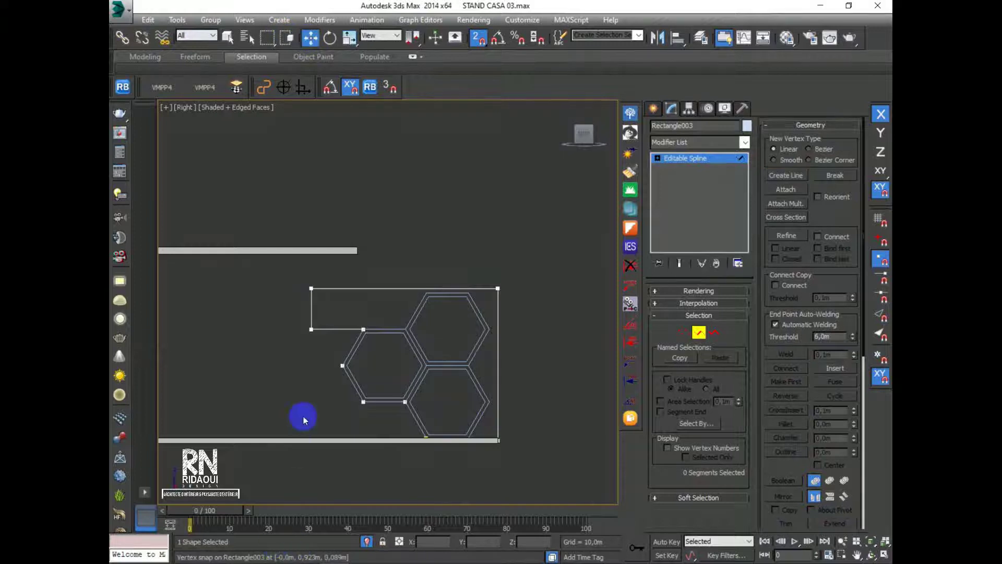
right_click(285, 385)
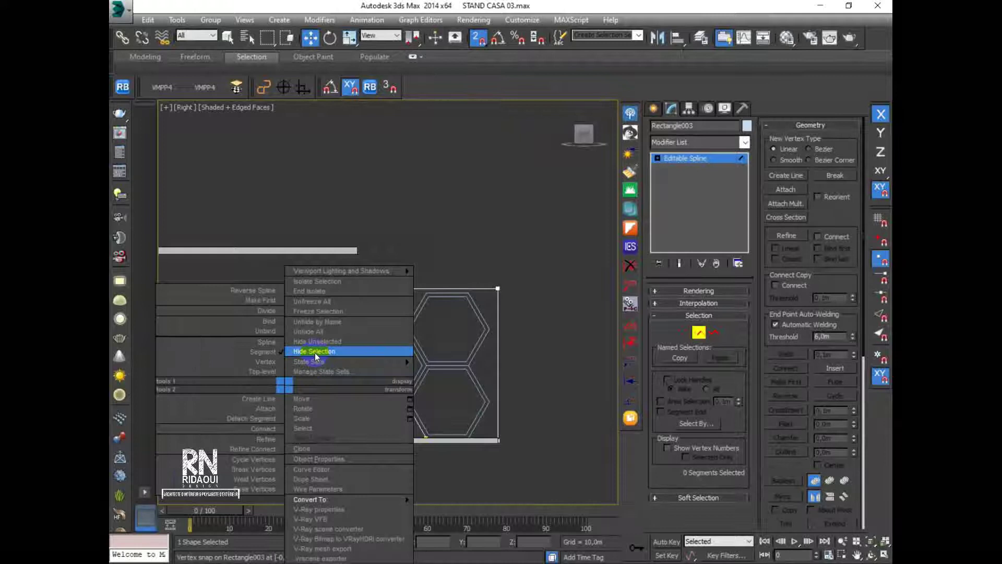
left_click(315, 399)
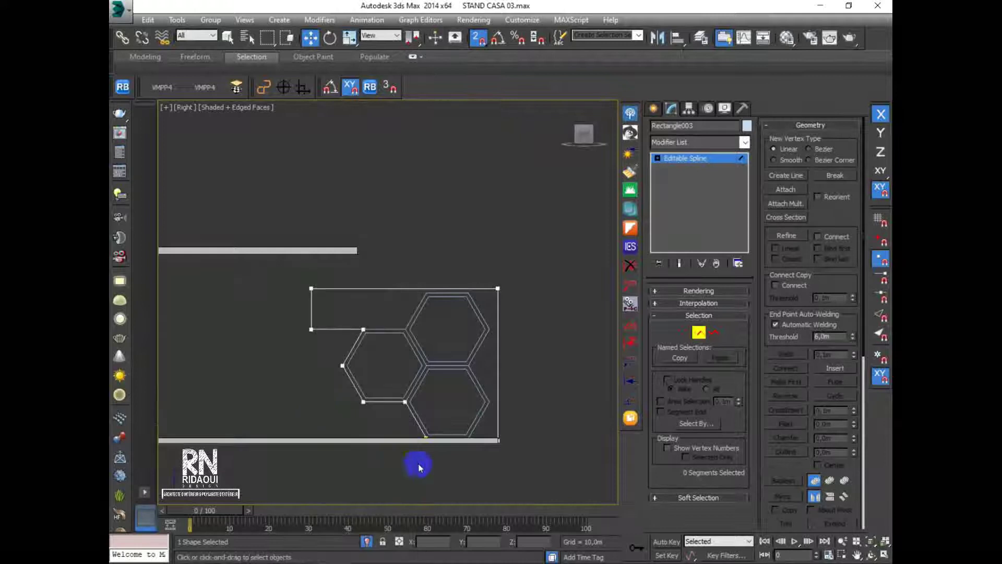
left_click(654, 108)
left_click(263, 415)
left_click(270, 439)
right_click(277, 427)
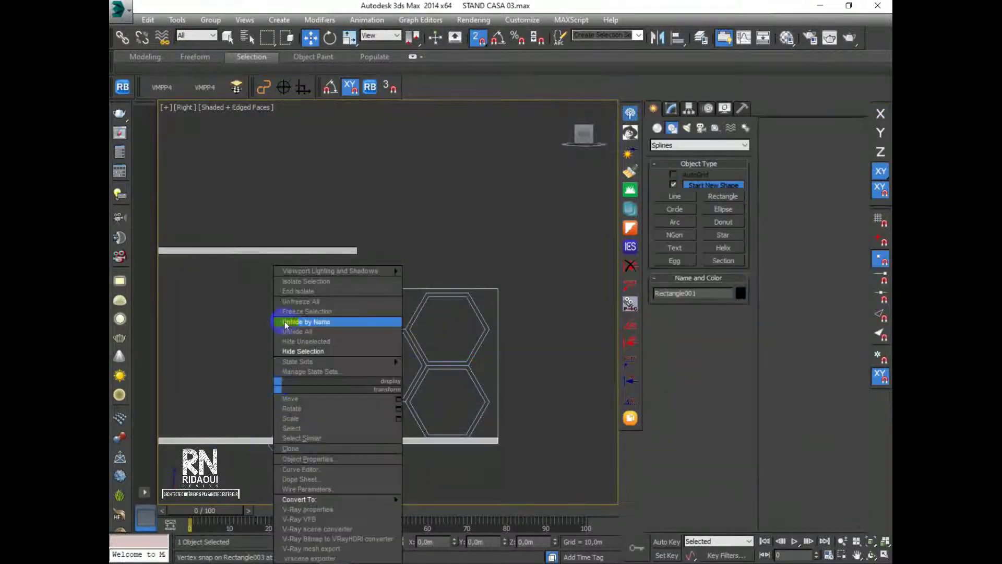
left_click(302, 351)
Select the wall outline around the hexagons and switch it to vertex-level editing
scroll(476, 447, "up", 4)
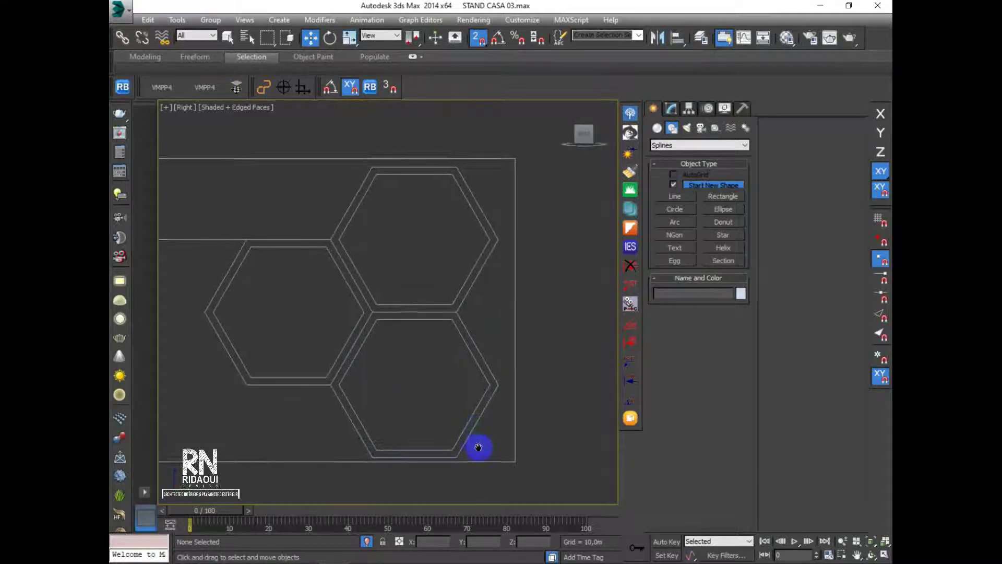
scroll(364, 374, "down", 2)
left_click(672, 110)
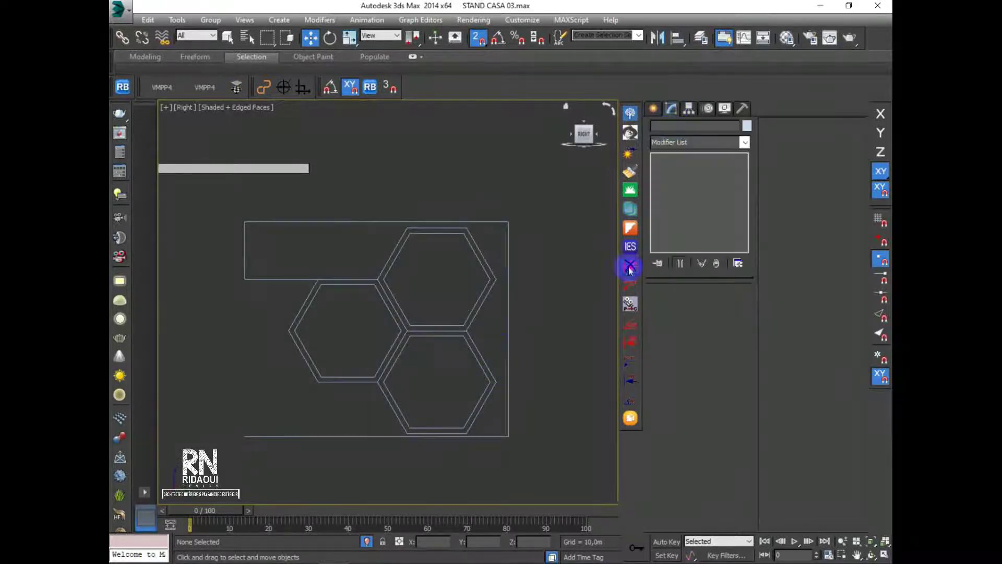
left_click(403, 262)
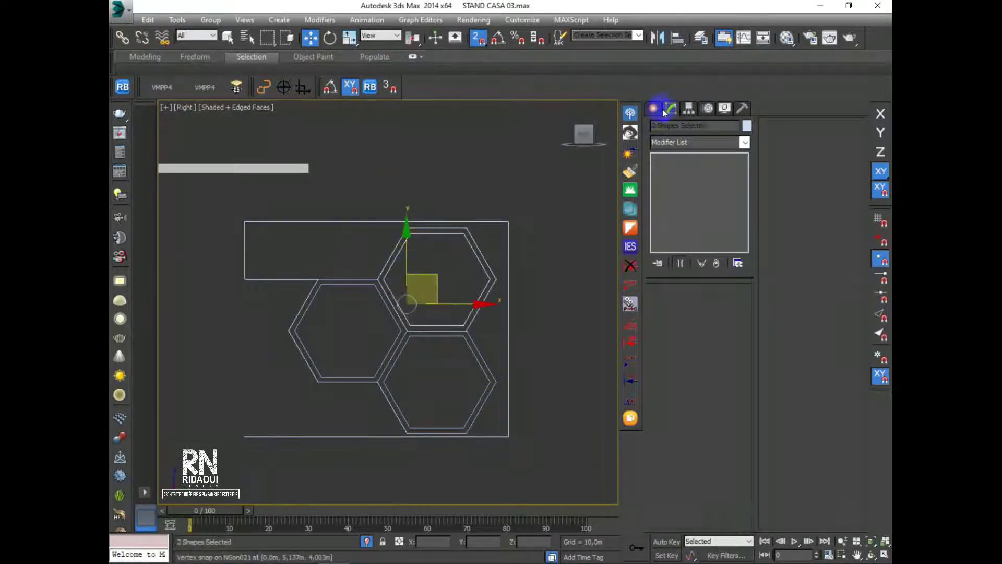
left_click_drag(543, 353, 504, 360)
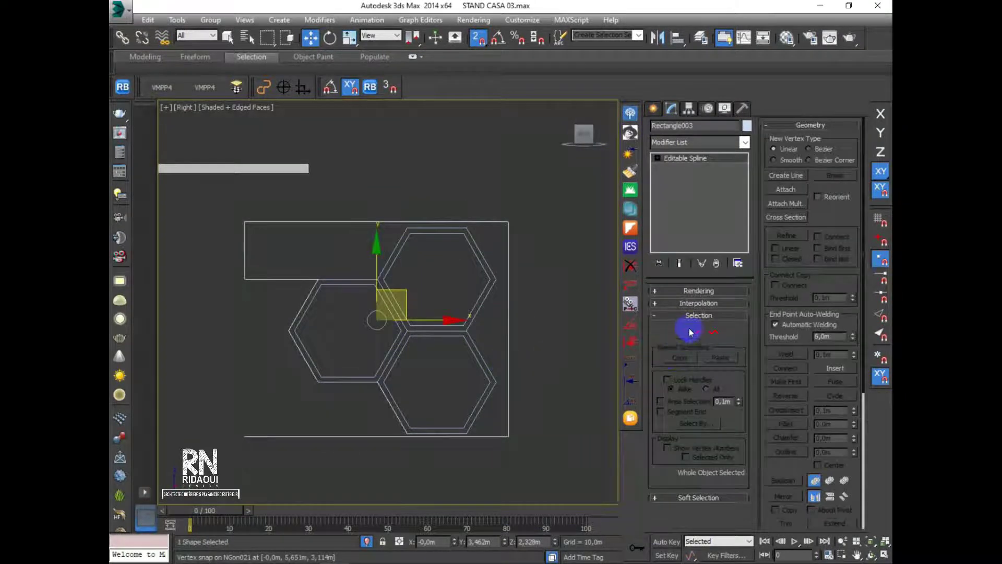
left_click(684, 332)
Move the traced line's free end vertex below the outline's bottom edge, roughly continuing the lower hexagon's slanted side
scroll(405, 420, "up", 8)
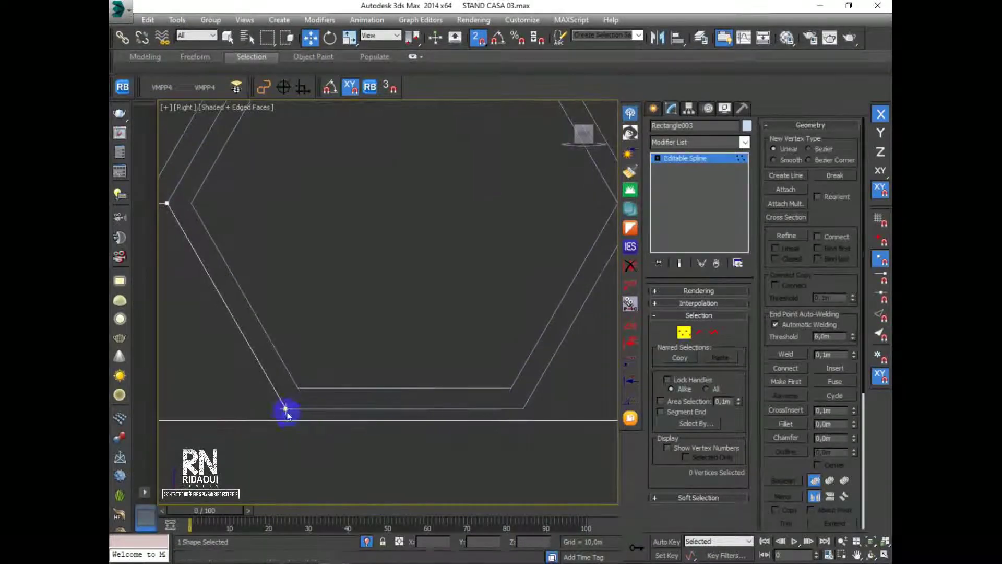
scroll(308, 406, "down", 4)
middle_click_drag(325, 429, 336, 409)
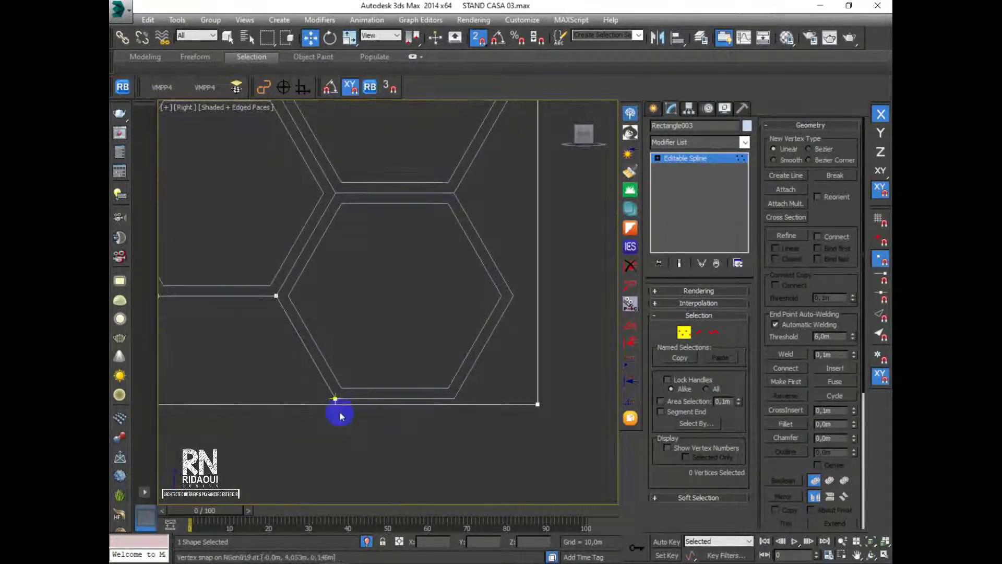
left_click(334, 400)
scroll(334, 401, "up", 2)
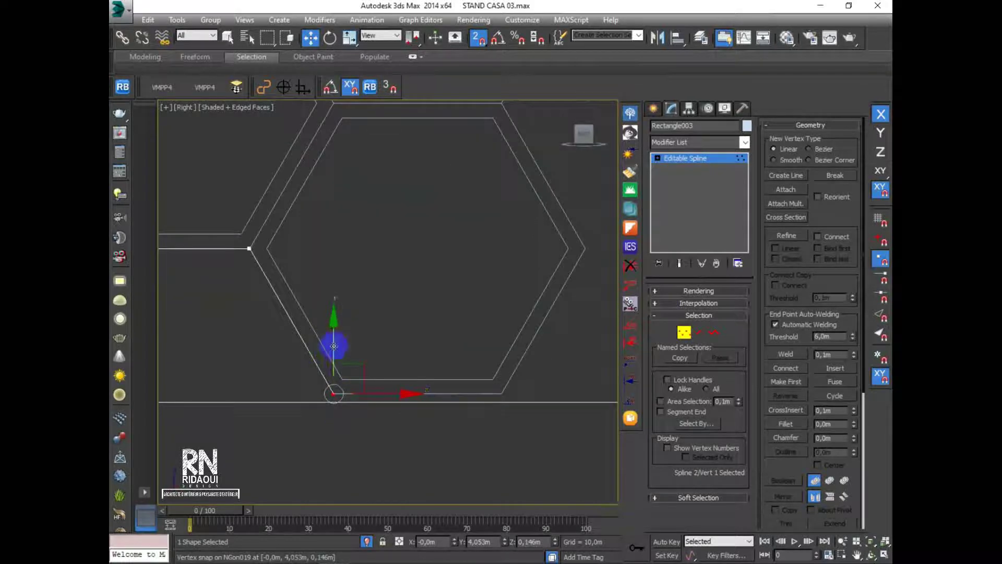
scroll(337, 381, "up", 2)
middle_click_drag(337, 381, 340, 420)
left_click_drag(358, 407, 360, 481)
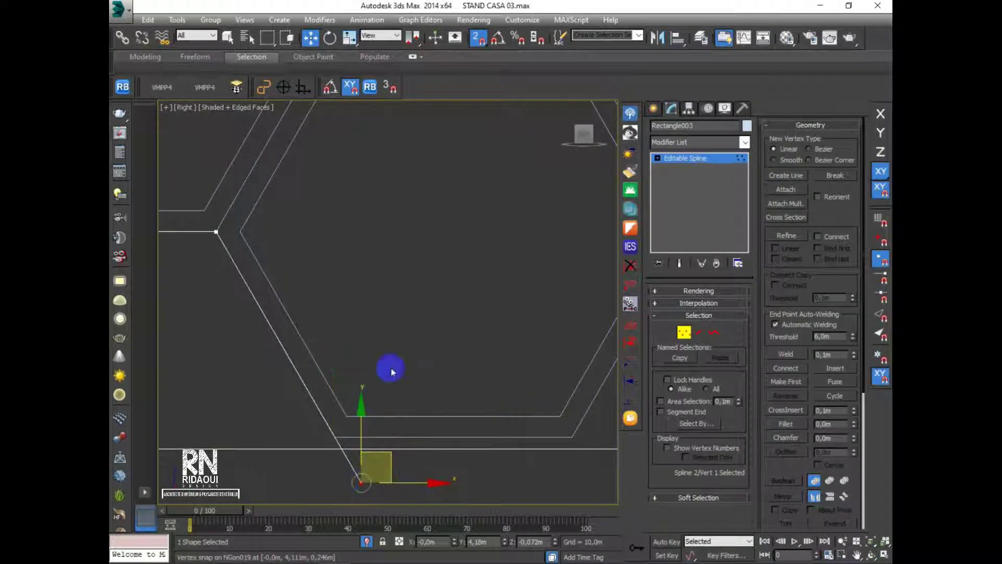
middle_click_drag(335, 432, 362, 386)
scroll(362, 387, "up", 3)
scroll(336, 411, "up", 2)
scroll(322, 403, "down", 7)
scroll(392, 428, "up", 2)
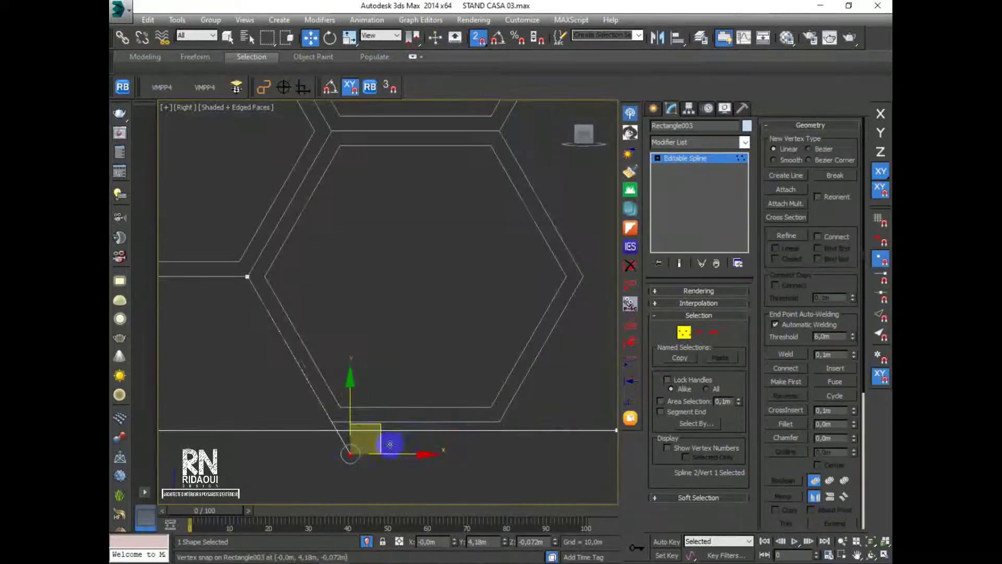
middle_click_drag(321, 452, 380, 441)
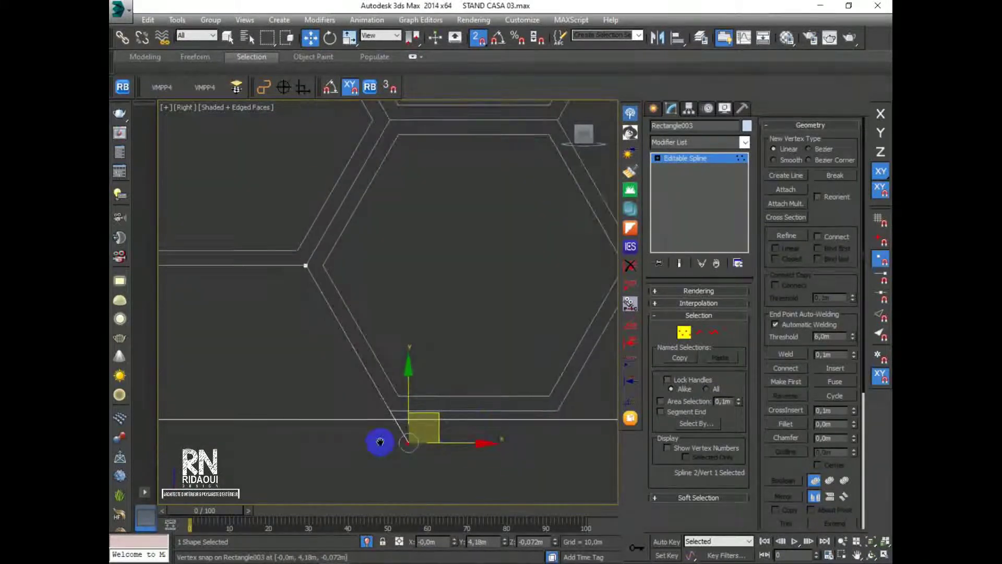
Turn off snapping and use CrossInsert with a 0,1m threshold where the slanted line crosses the outline's bottom edge
left_click(714, 334)
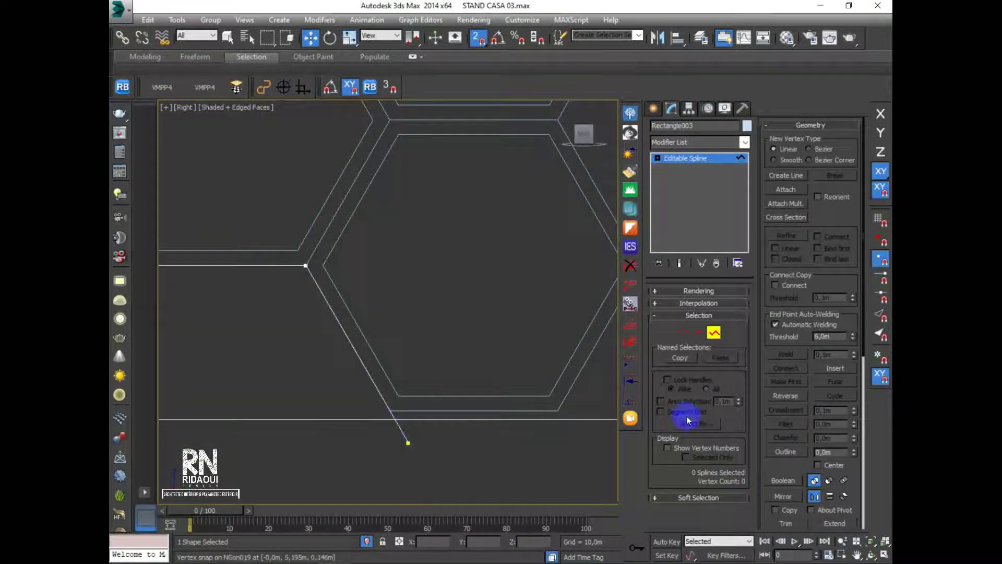
key("s")
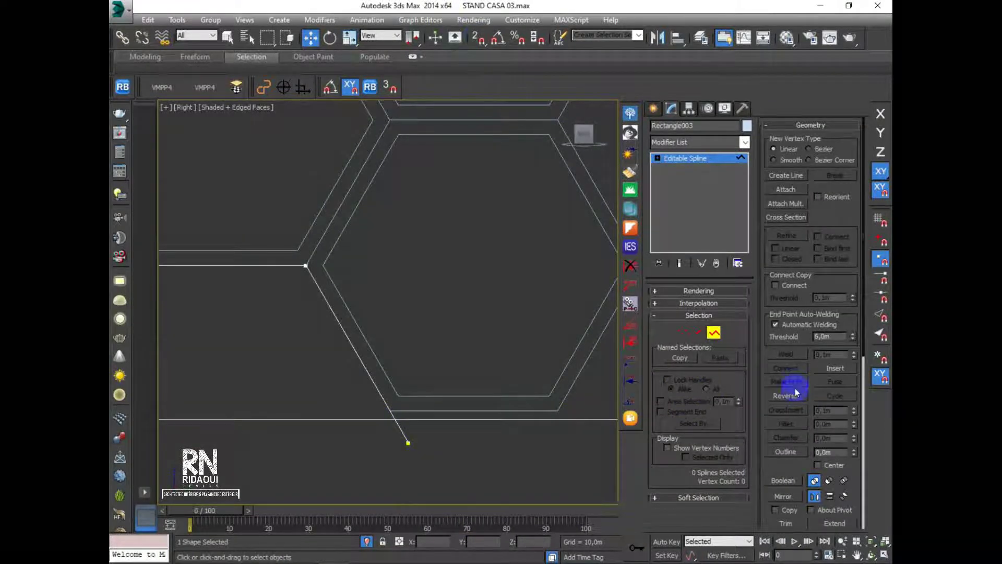
left_click_drag(789, 472, 791, 340)
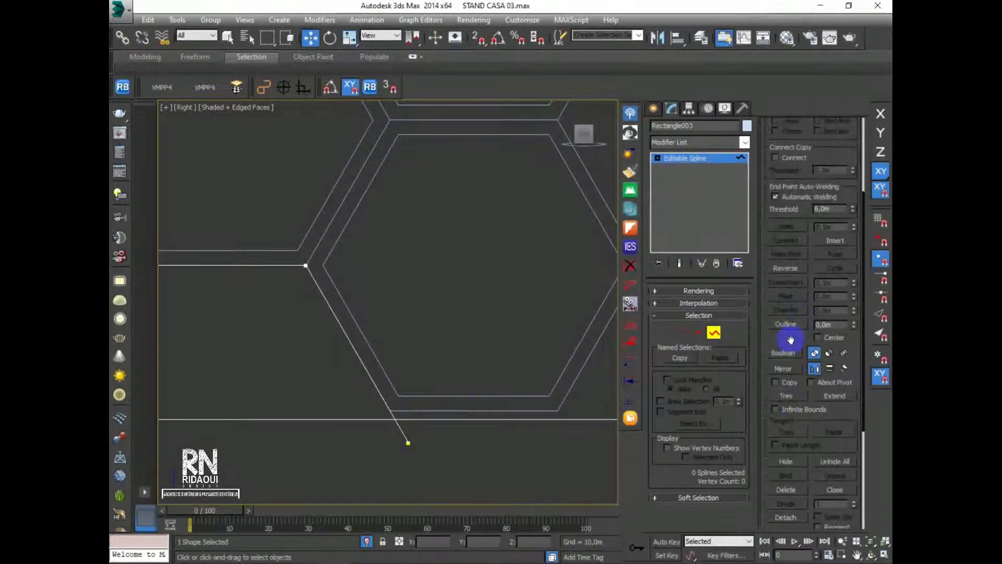
left_click(687, 334)
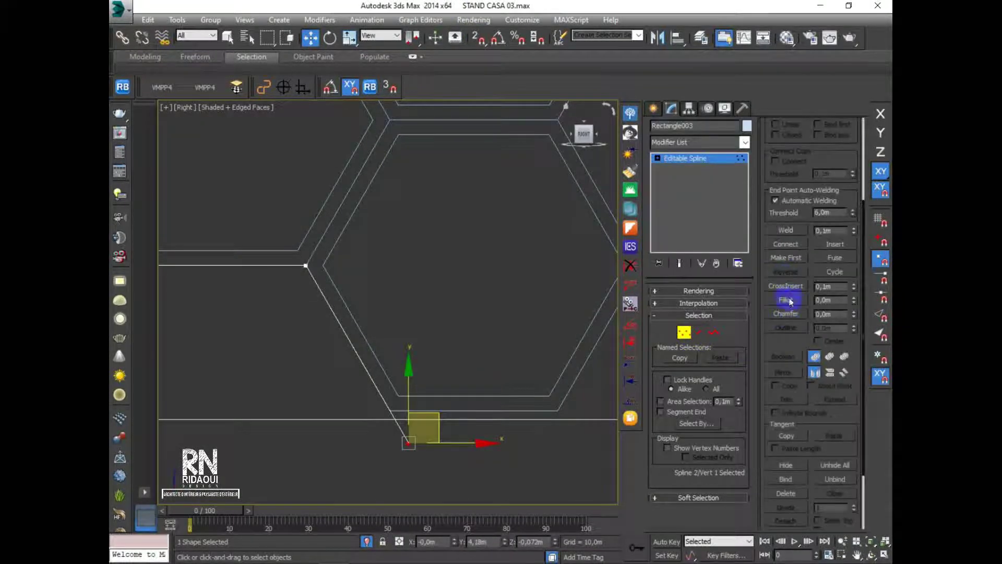
left_click(788, 288)
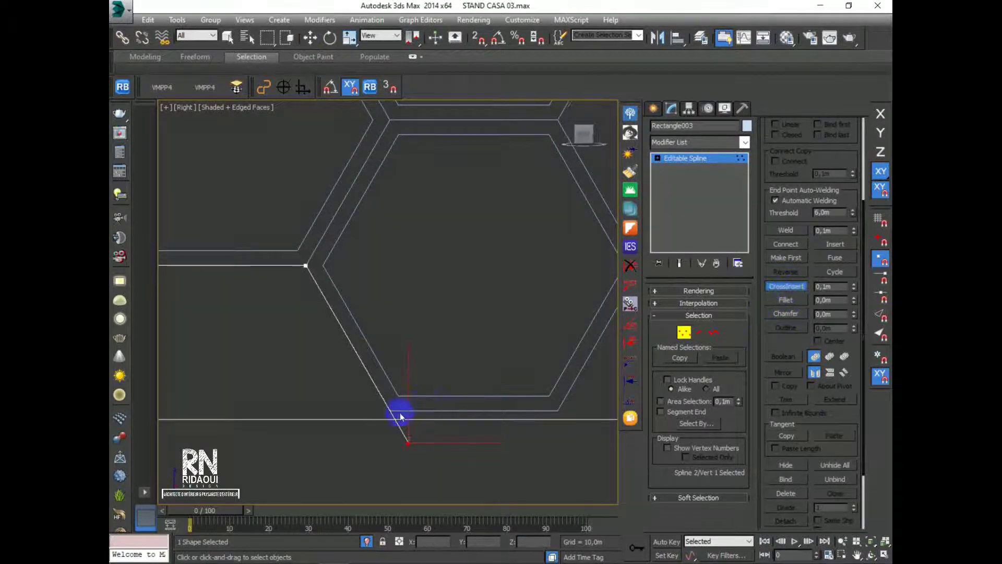
scroll(397, 418, "up", 4)
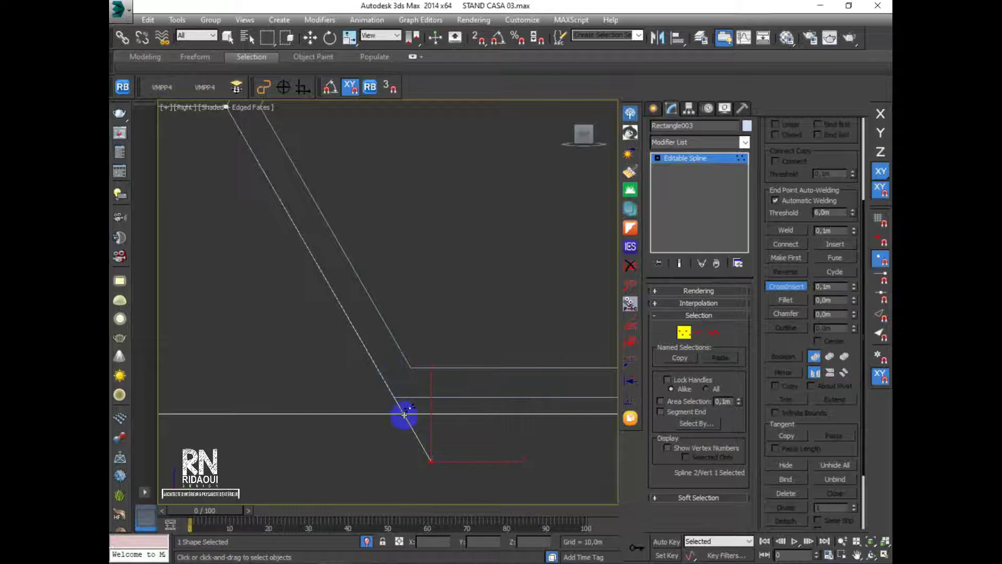
left_click(404, 414)
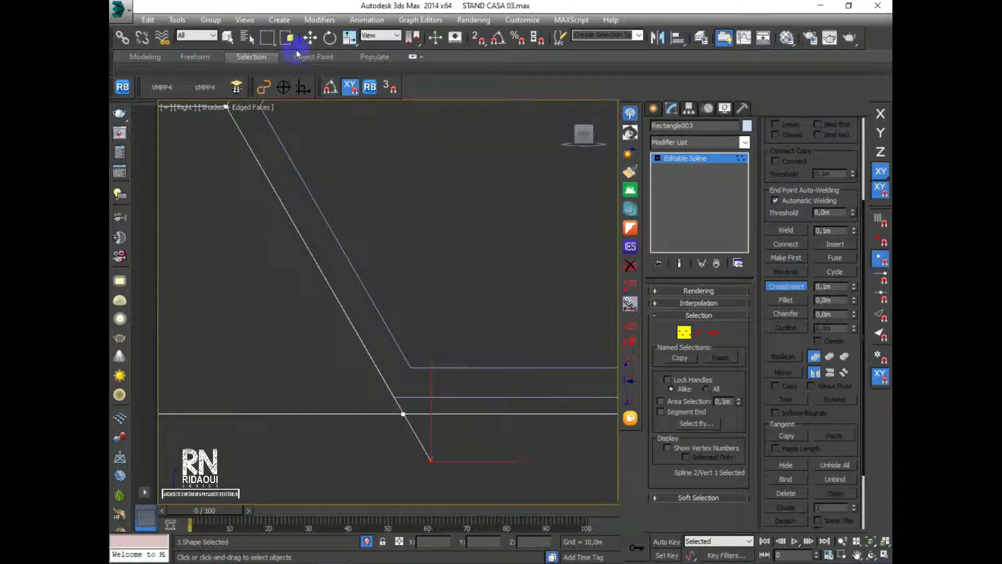
Delete the slanted line's overhang below the bottom edge and the bottom-edge segment left of the crossing
left_click(310, 37)
key("2")
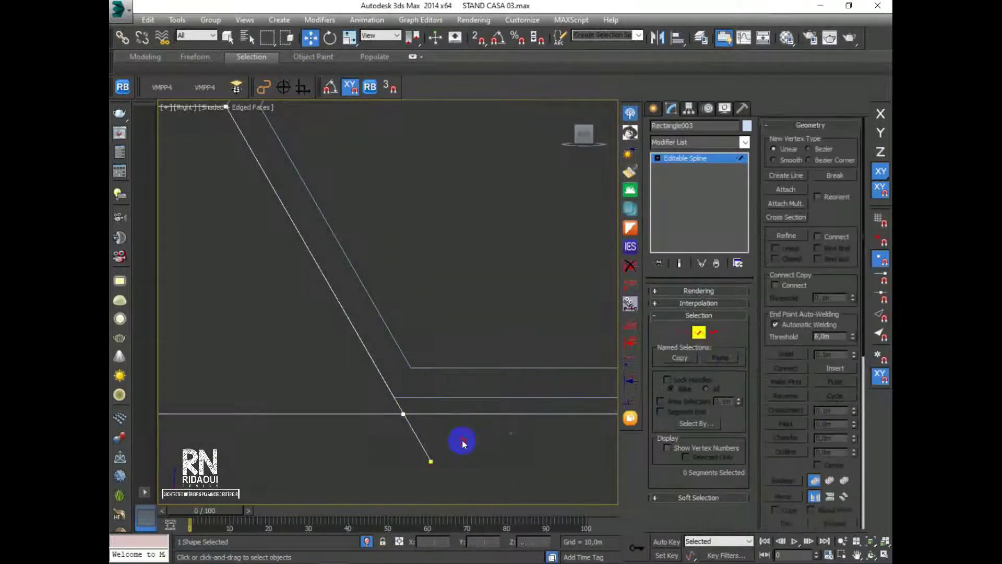
left_click(423, 449)
key("Delete")
left_click_drag(324, 398, 292, 431)
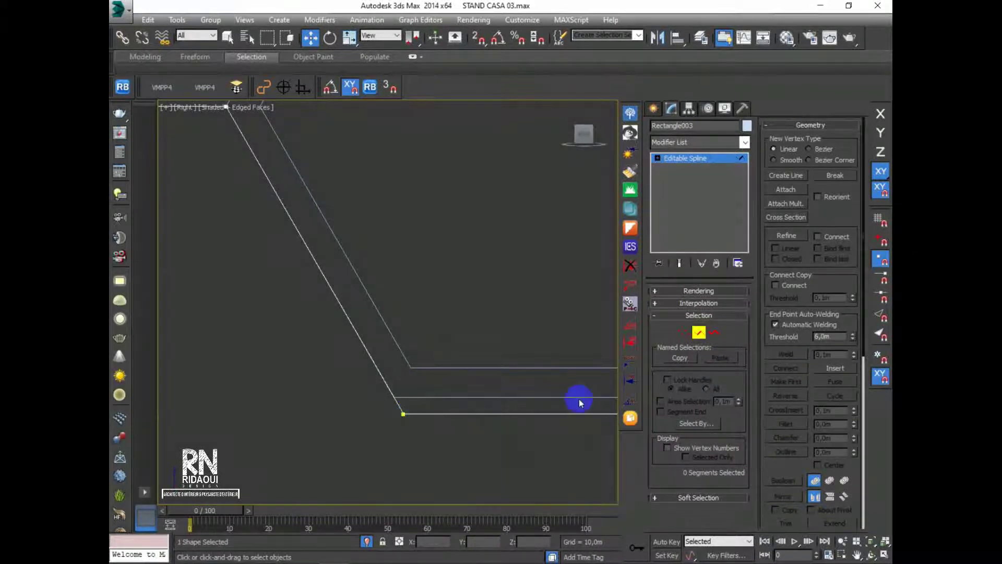
Weld the two coincident vertices at the crossing with a 0,1m threshold and leave vertex editing
left_click(684, 332)
left_click_drag(336, 429, 412, 408)
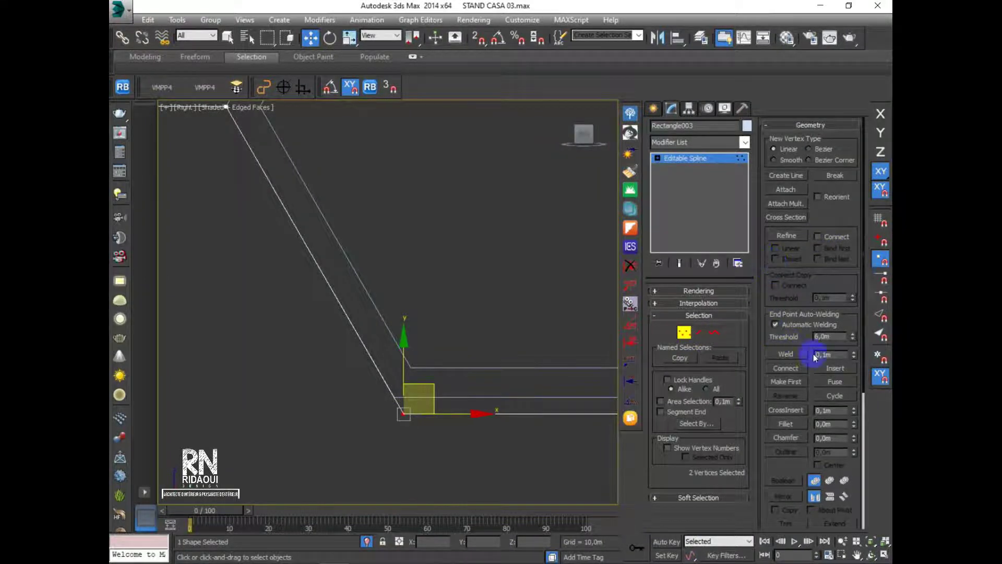
left_click(786, 354)
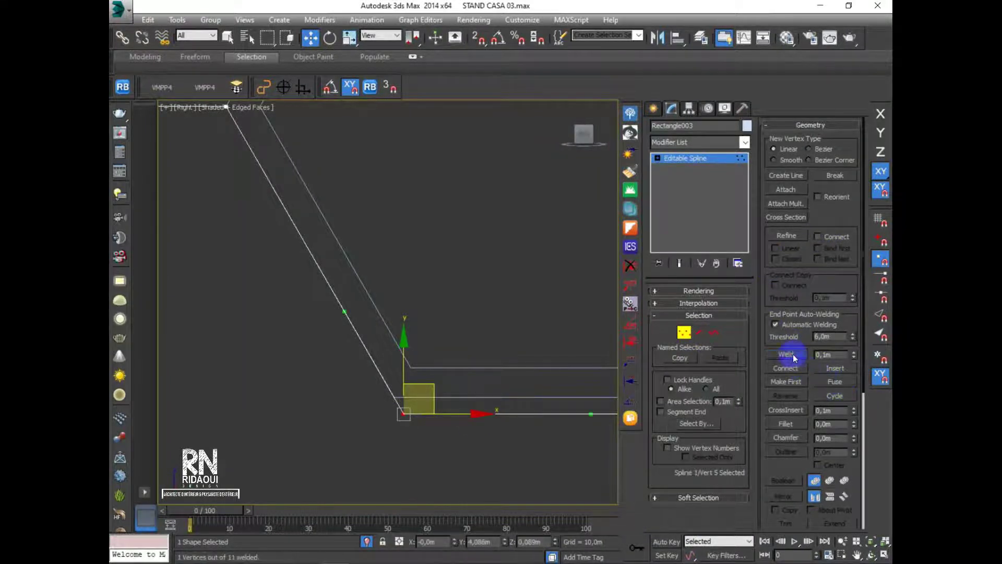
left_click(443, 447)
scroll(458, 412, "down", 5)
middle_click_drag(458, 412, 436, 445)
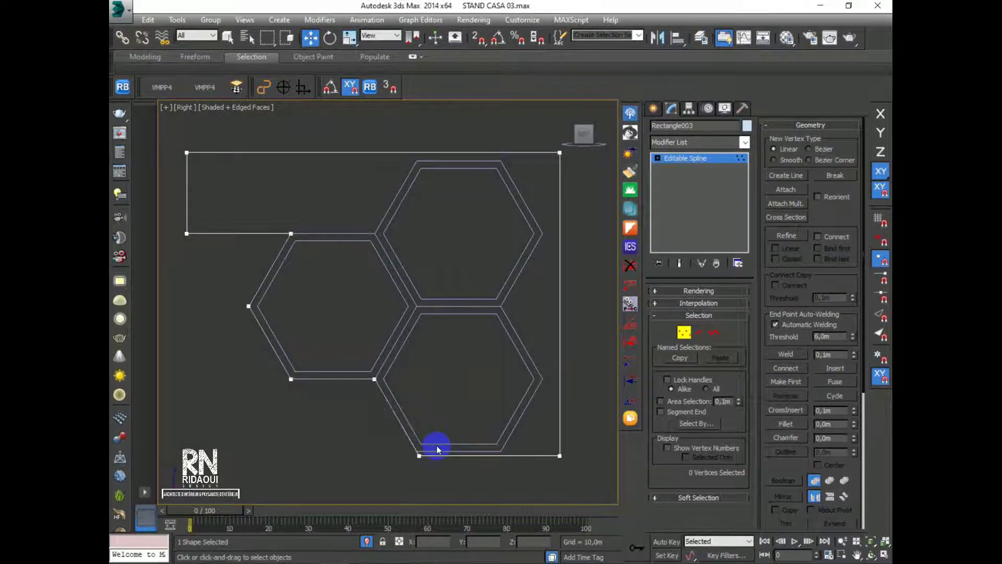
left_click(653, 108)
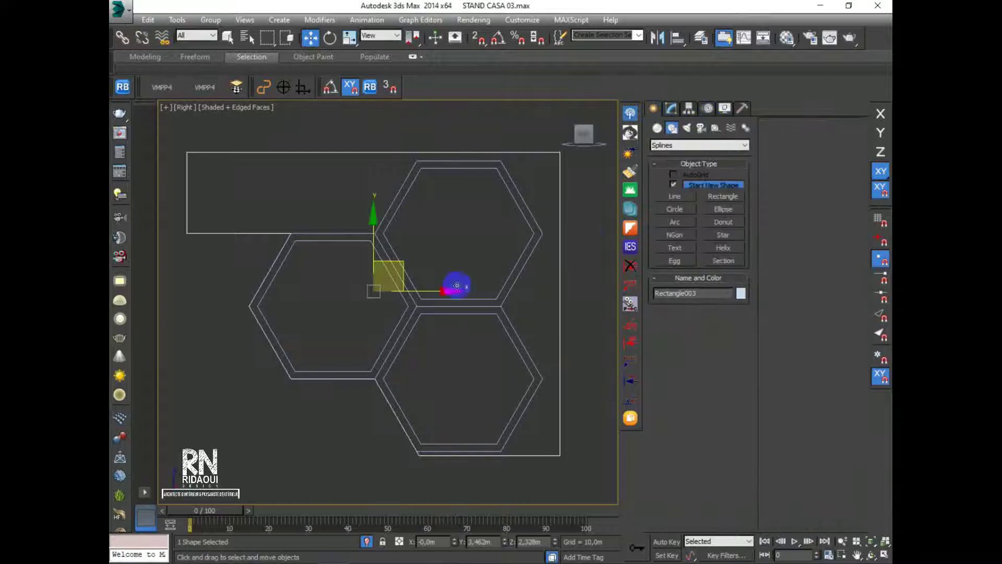
Reselect the wall outline and raise its two bottom corner vertices along Y to the lower hexagon's bottom edge
left_click_drag(408, 318, 397, 335)
scroll(448, 443, "up", 4)
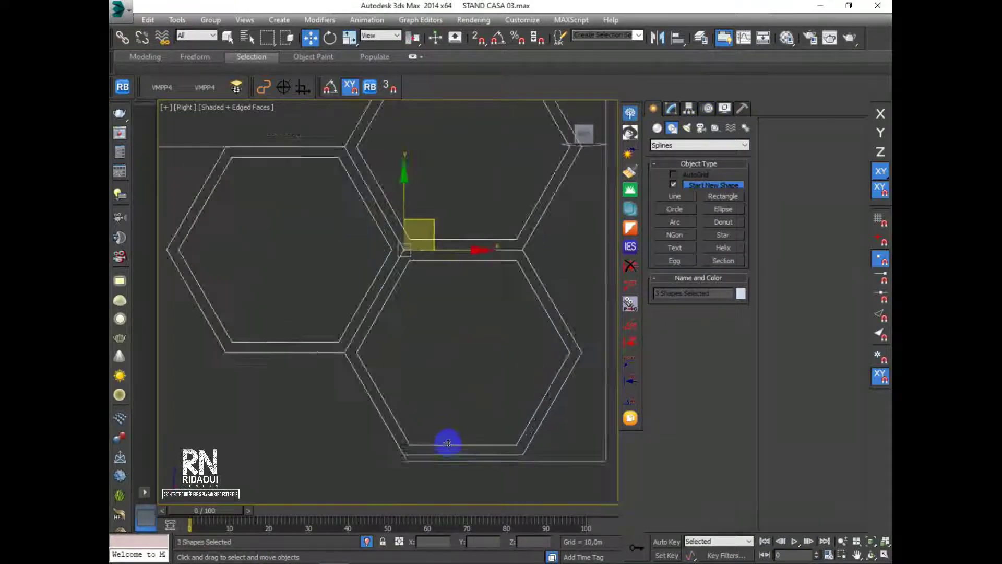
left_click(672, 109)
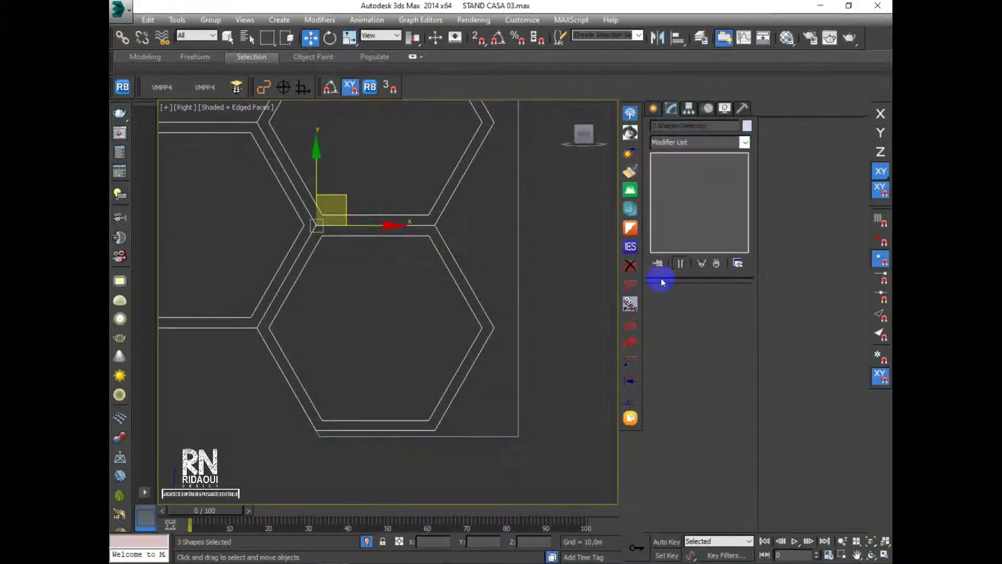
left_click_drag(542, 405, 330, 443)
left_click(690, 332)
scroll(422, 447, "up", 4)
scroll(421, 447, "down", 4)
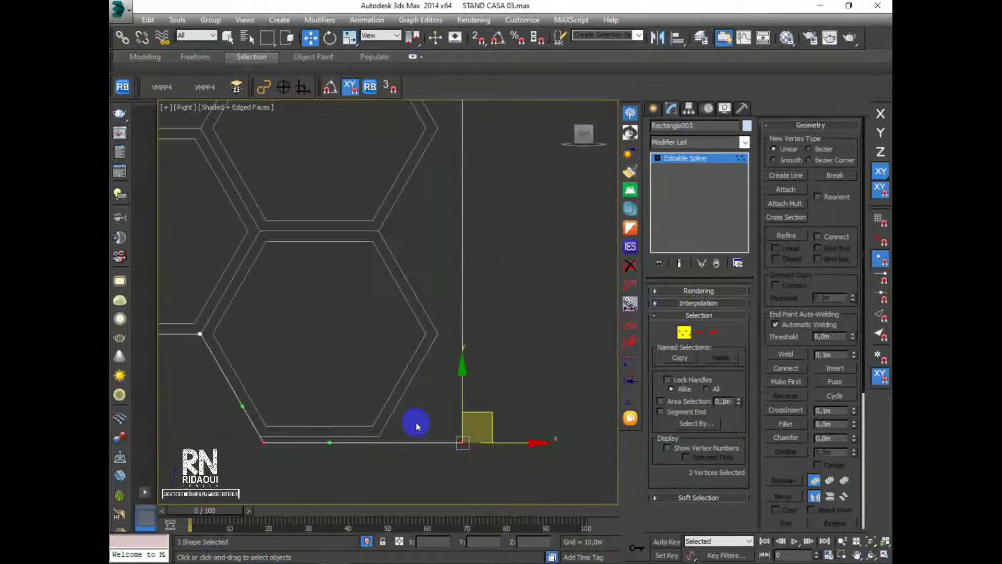
left_click(261, 442)
scroll(253, 441, "up", 4)
middle_click_drag(514, 446, 499, 431)
scroll(230, 414, "up", 4)
middle_click_drag(229, 414, 298, 420)
scroll(313, 422, "up", 1)
left_click_drag(326, 420, 327, 416)
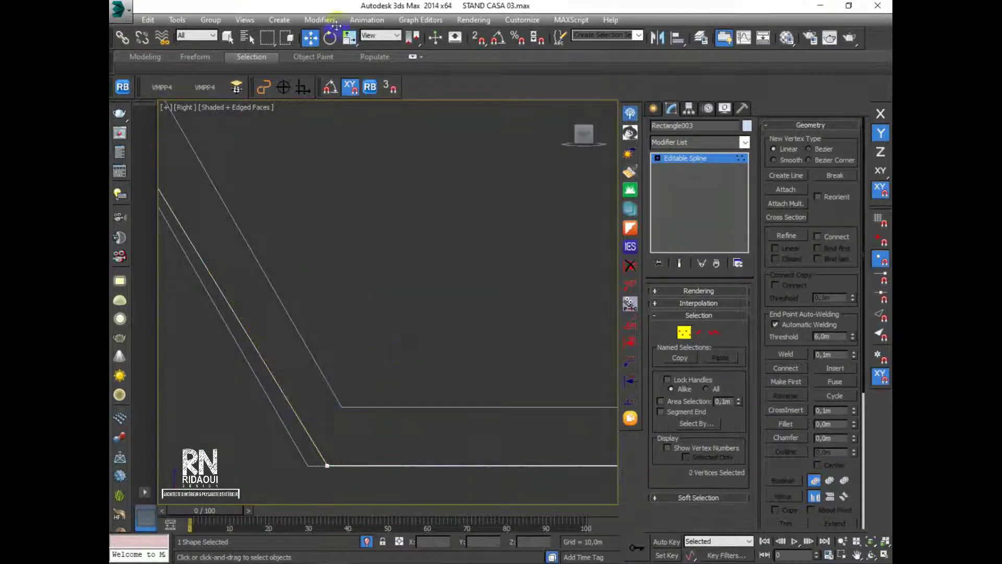
Enable vertex snapping without axis constraints and snap the outline's bottom-left vertex onto the lower hexagon's lower-left corner
left_click_drag(478, 37, 480, 59)
middle_click_drag(330, 427, 369, 362)
left_click_drag(380, 392, 351, 425)
scroll(370, 389, "up", 2)
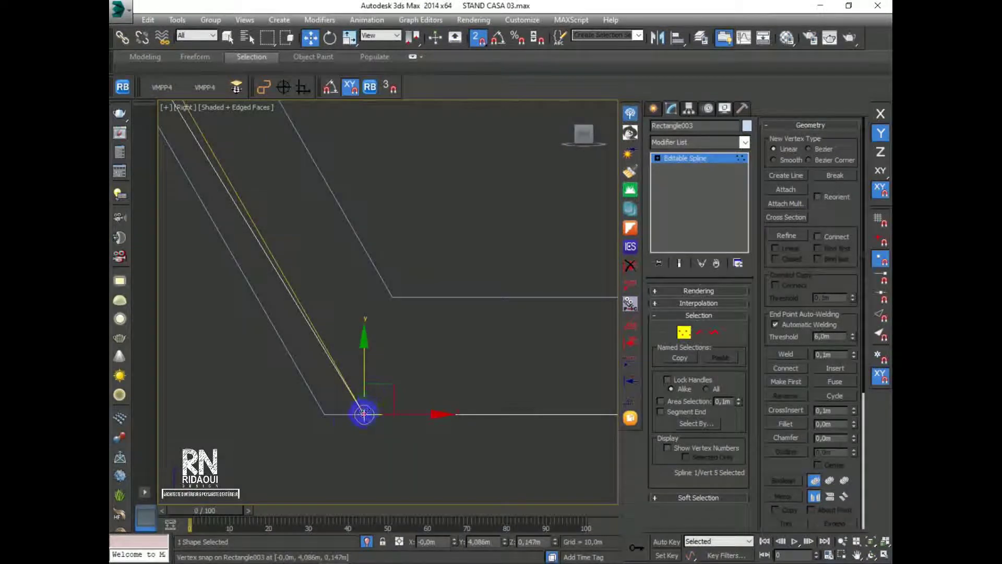
scroll(393, 401, "down", 3)
middle_click_drag(449, 395, 442, 393)
left_click(880, 189)
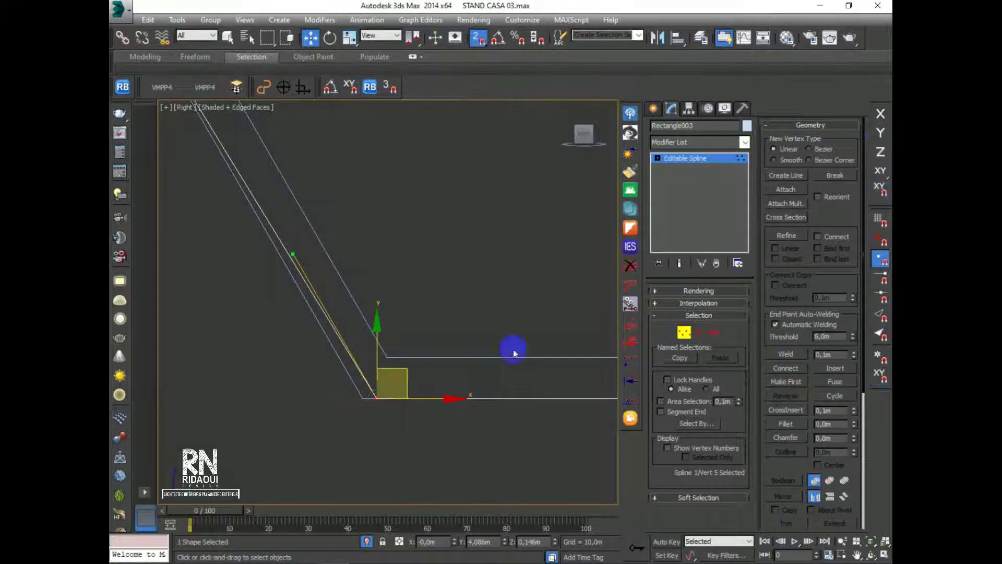
scroll(358, 399, "down", 5)
scroll(412, 401, "up", 4)
left_click_drag(354, 439, 415, 379)
Convert the snapped bottom-left vertex to a Corner vertex
right_click(415, 377)
left_click(395, 304)
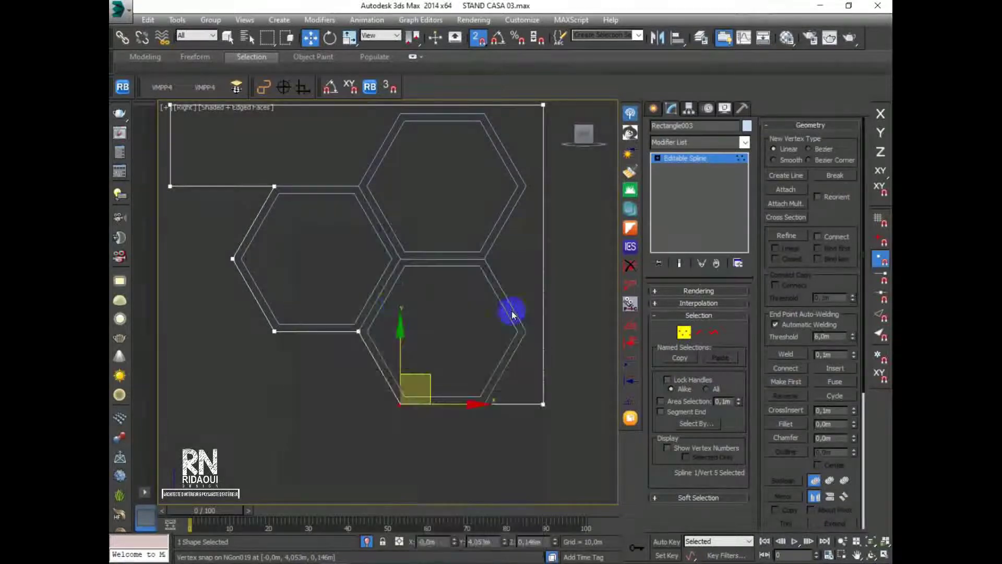
middle_click_drag(555, 299, 521, 347)
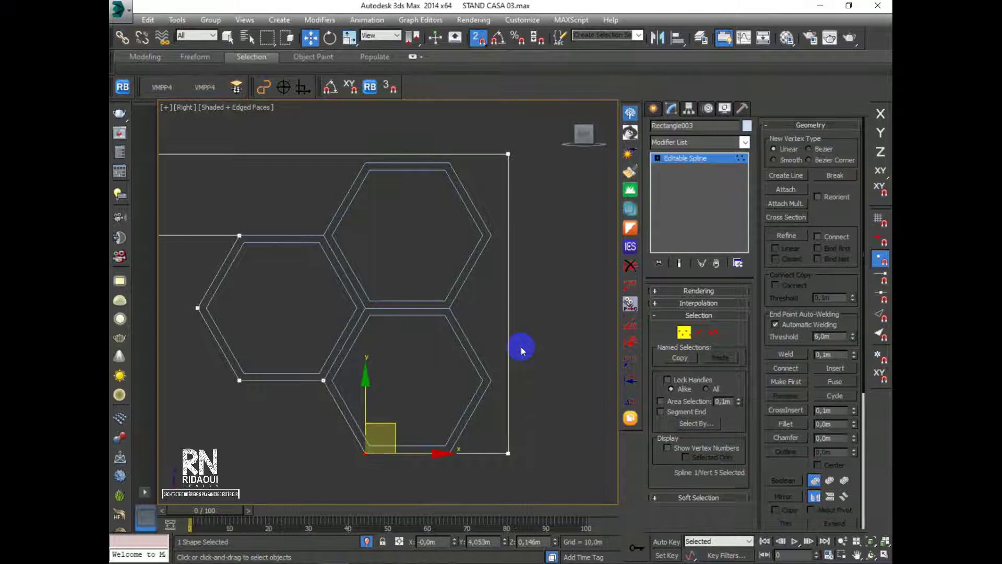
Leave vertex editing of the wall outline and delete the outer spline of the upper hexagon frame
left_click(683, 332)
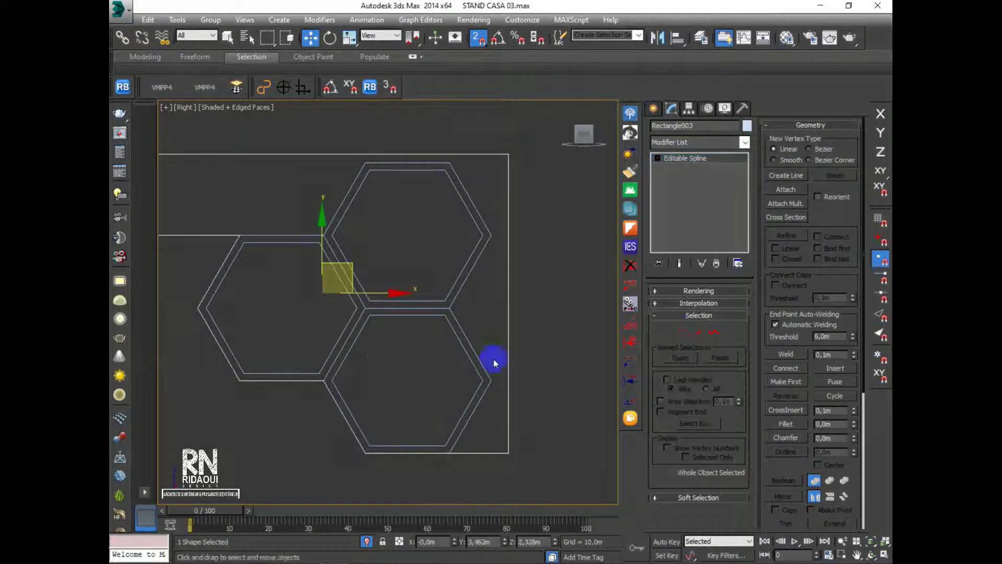
left_click(466, 294)
left_click(464, 283)
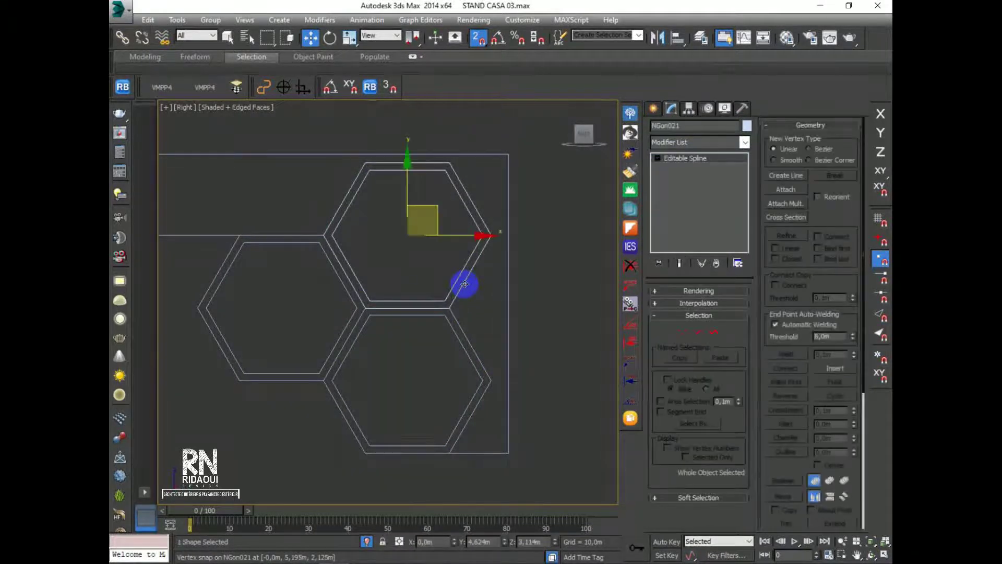
left_click(713, 332)
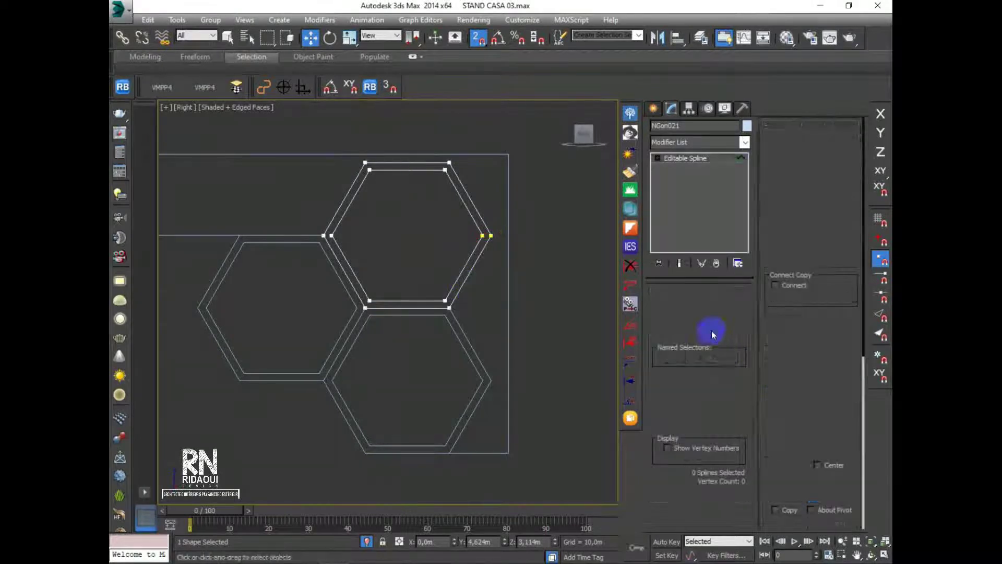
left_click(477, 262)
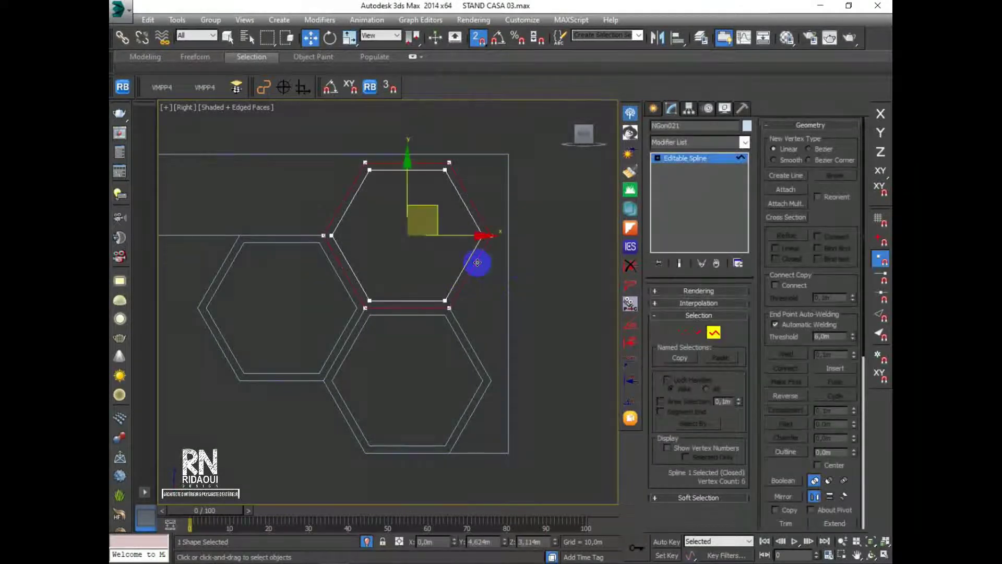
key("Delete")
scroll(418, 321, "down", 2)
middle_click_drag(421, 324, 451, 338)
scroll(468, 329, "up", 2)
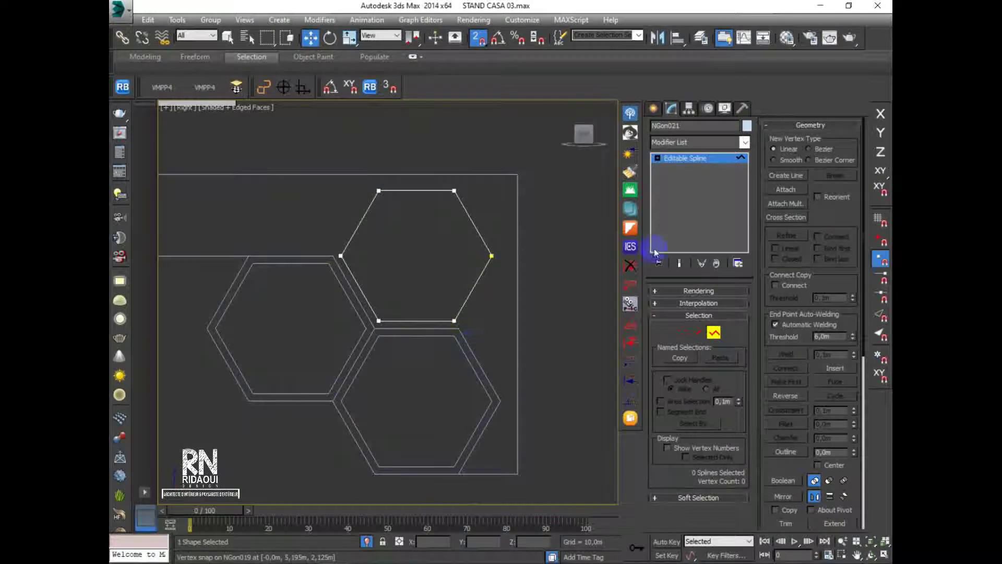
Select the lower hexagon frame and attach the upper hexagon, the left hexagon frame and the wall outline to it
left_click(654, 107)
left_click(483, 365)
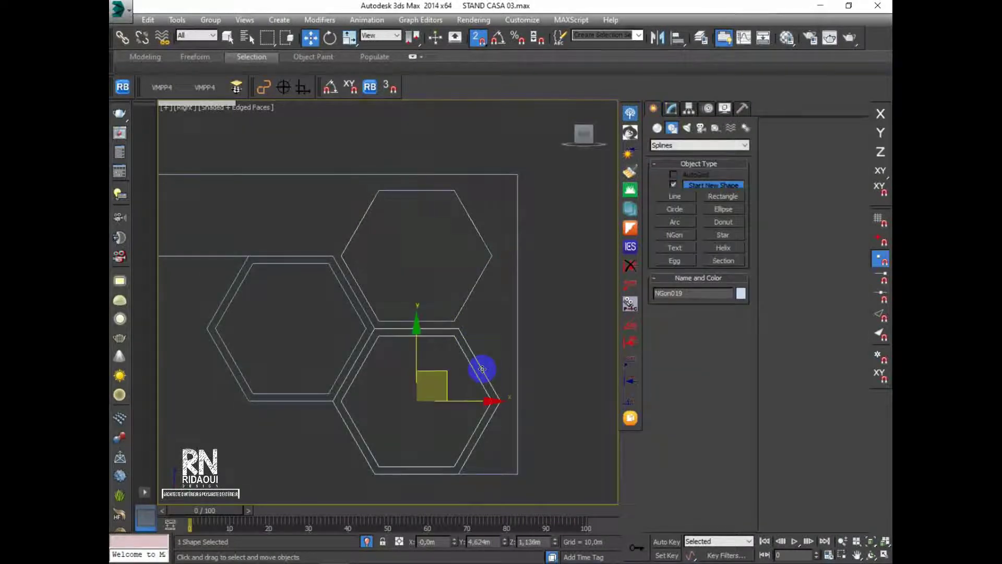
left_click(671, 108)
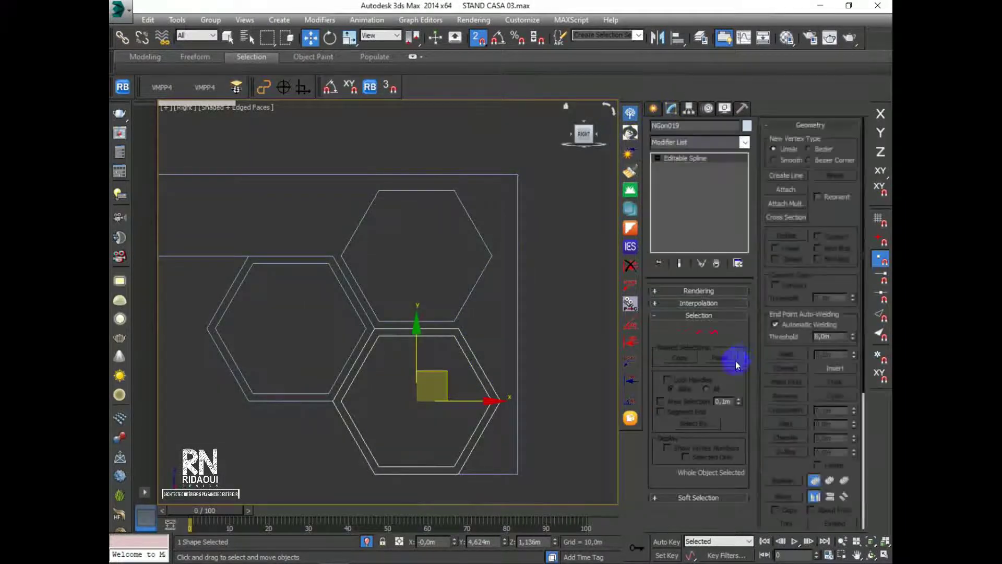
left_click(795, 196)
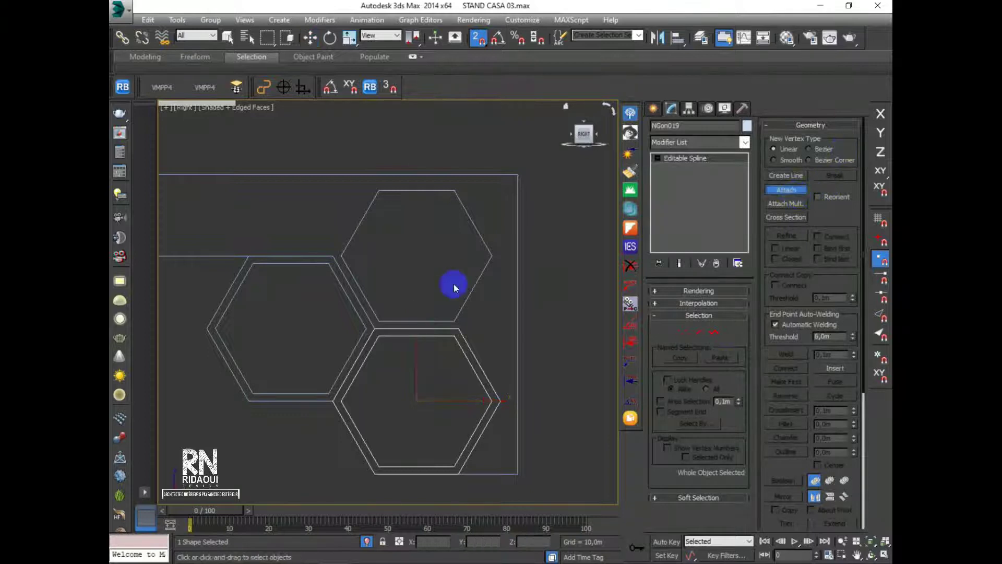
left_click(467, 301)
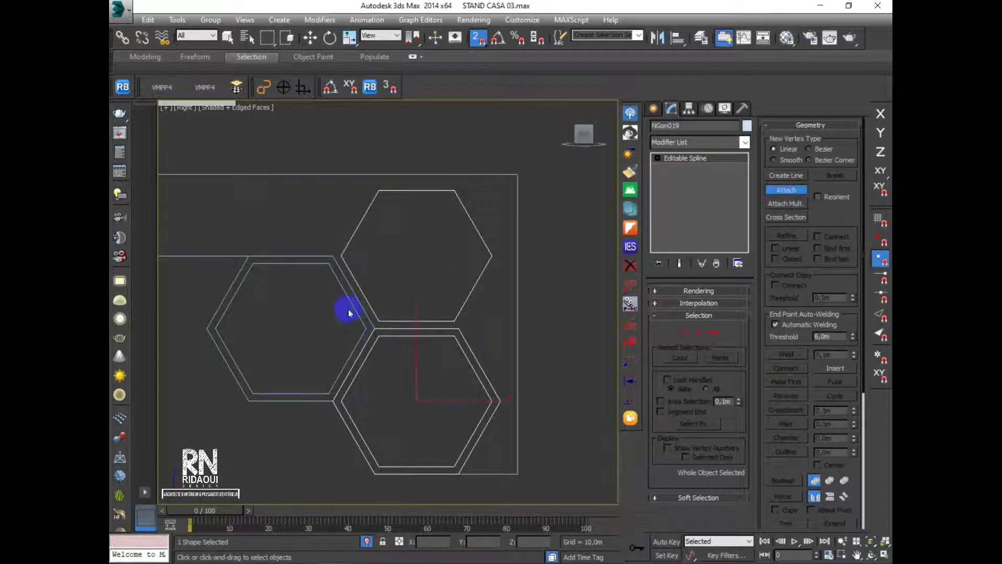
left_click(217, 255)
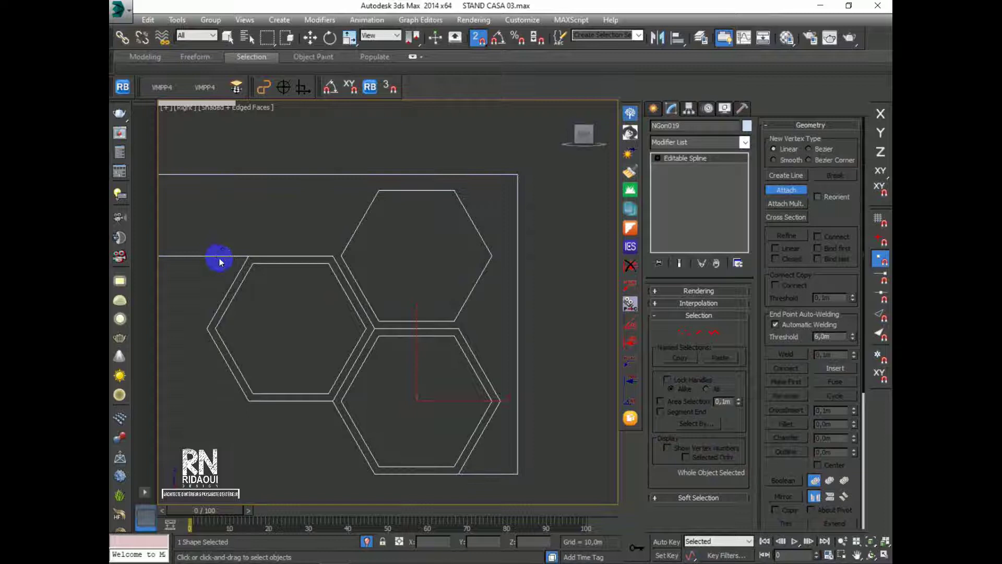
Delete the outer splines of the left and lower hexagons from the combined shape, keeping the inner hexagons
middle_click_drag(346, 300, 364, 309)
left_click(713, 331)
left_click(323, 267)
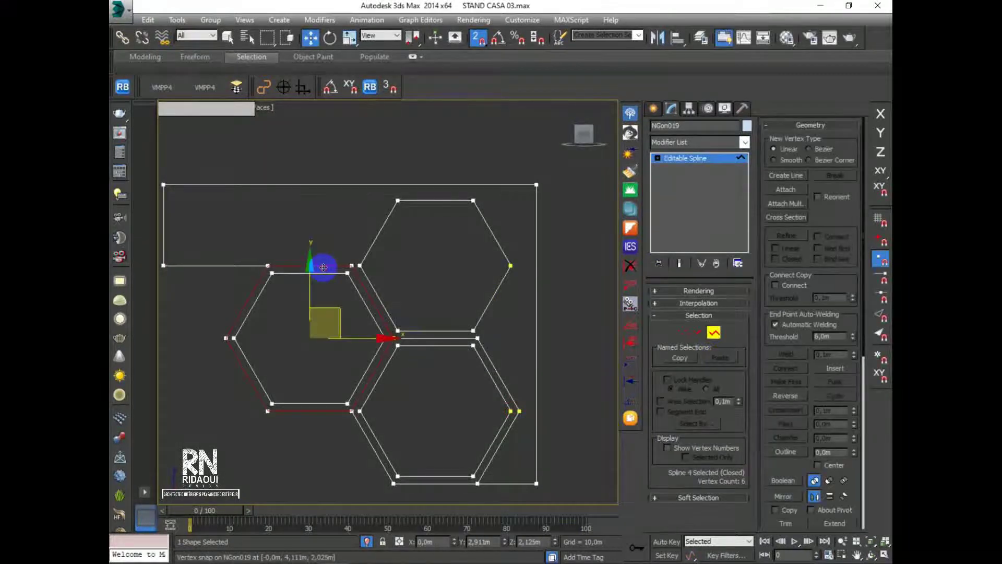
key("Delete")
left_click(493, 366)
key("Delete")
middle_click_drag(479, 383, 490, 377)
scroll(491, 377, "down", 2)
scroll(425, 368, "down", 2)
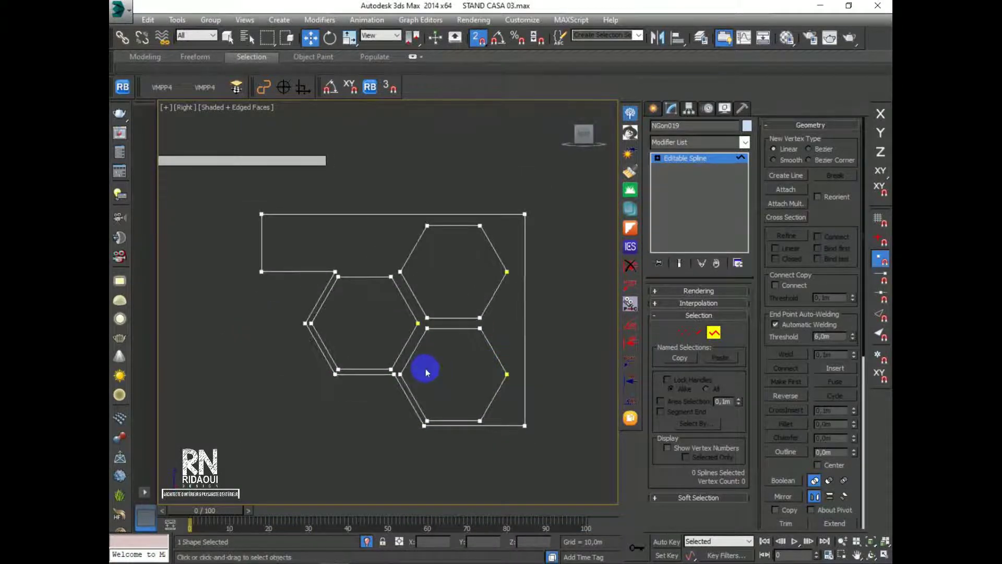
Switch to a perspective view and apply an Extrude modifier with an amount of 0,3m to the combined wall shape
key("p")
scroll(413, 370, "down", 2)
middle_click_drag(412, 372, 393, 358, "alt")
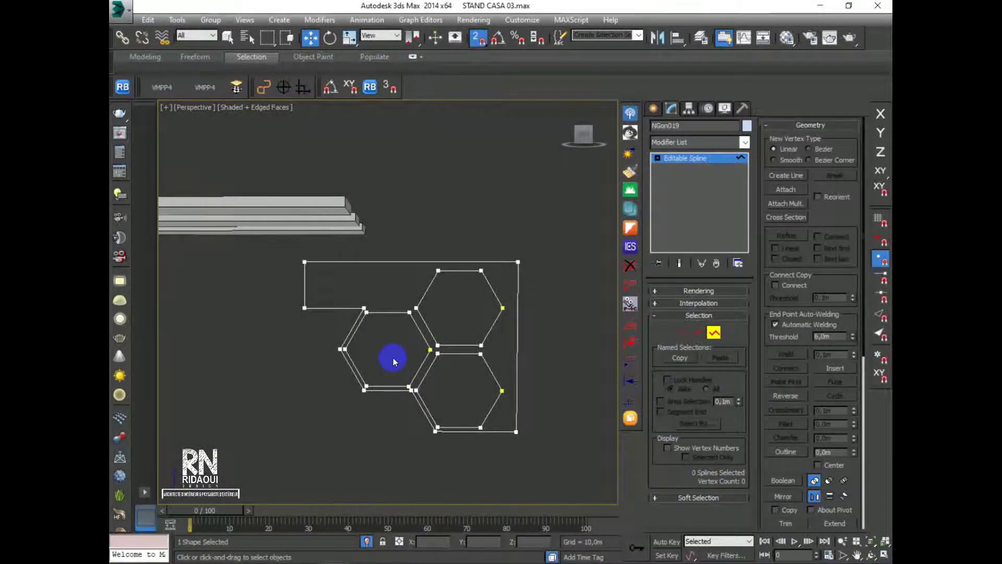
scroll(459, 377, "up", 2)
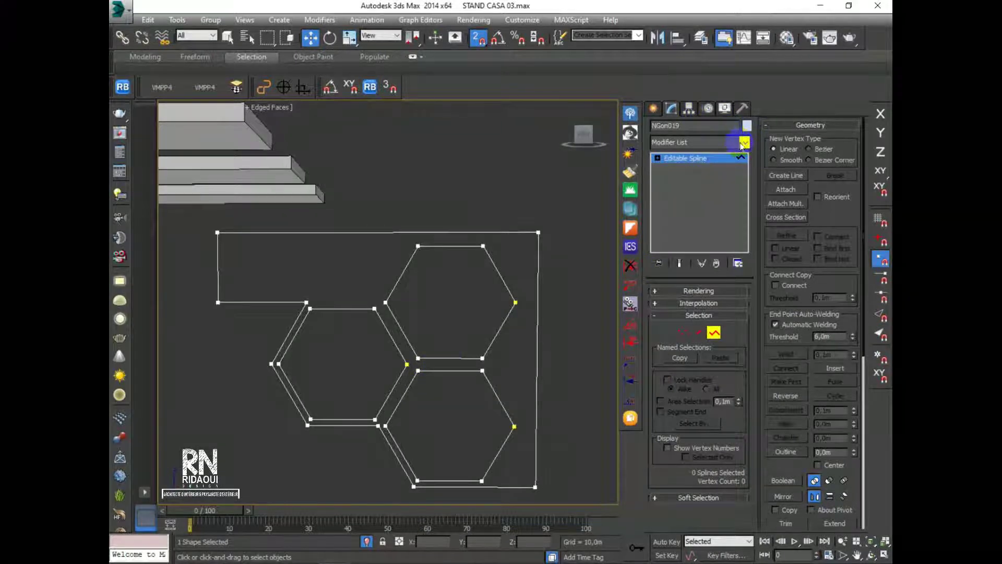
left_click(743, 143)
left_click(686, 403)
middle_click_drag(433, 403, 387, 417)
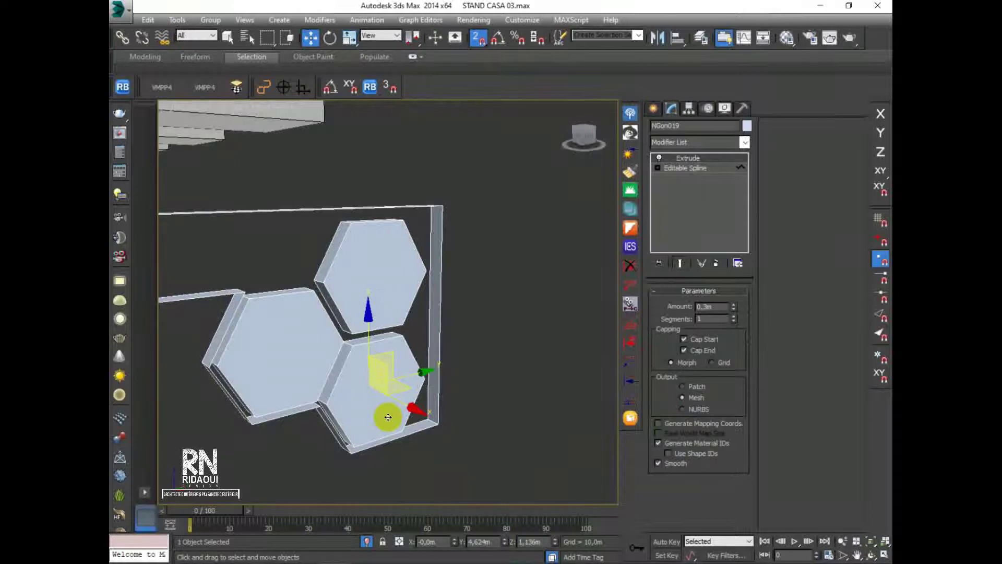
middle_click_drag(367, 409, 323, 379, "alt")
Return to the Right view and open the extruded shape's base Editable Spline for vertex editing
key("f")
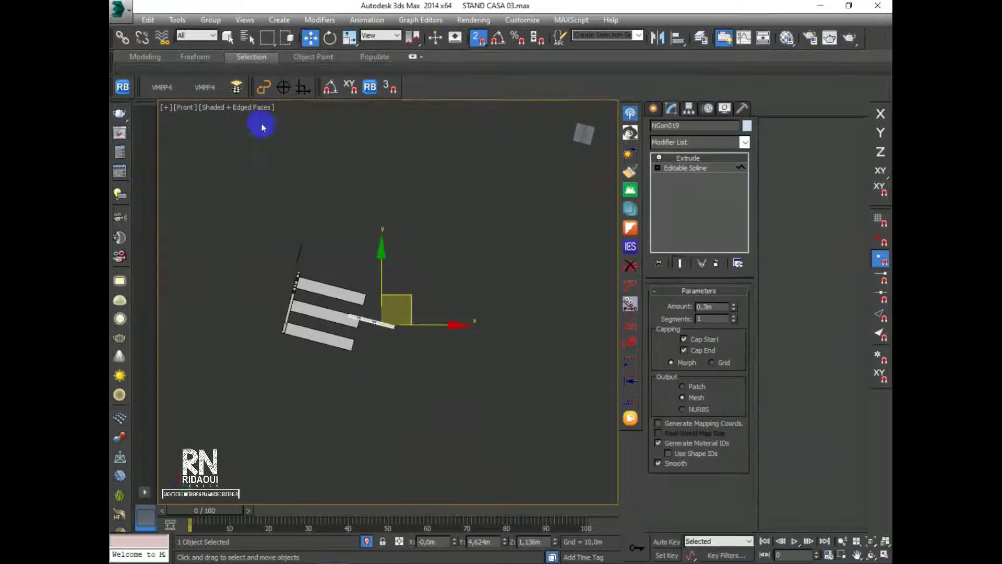
left_click(186, 107)
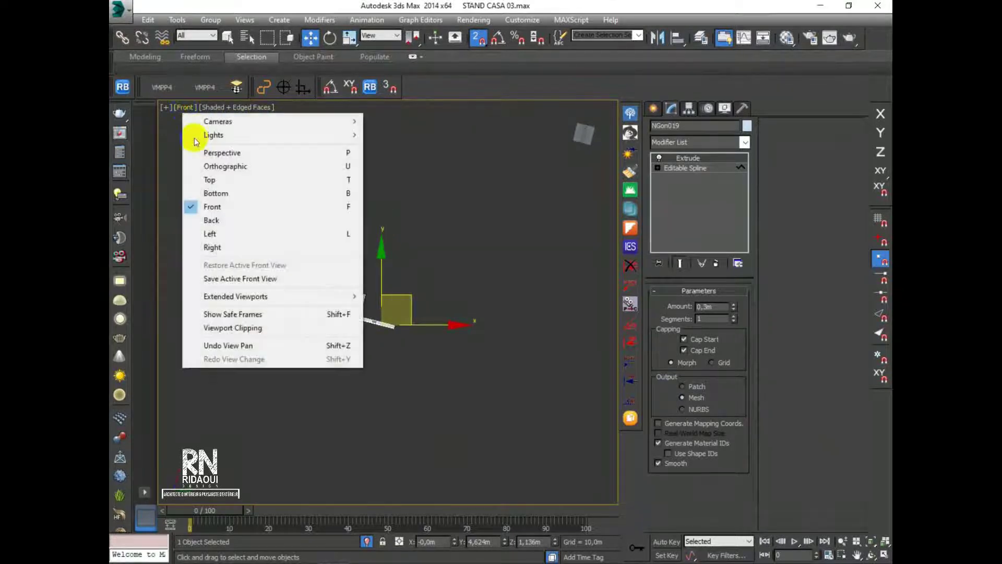
left_click(209, 248)
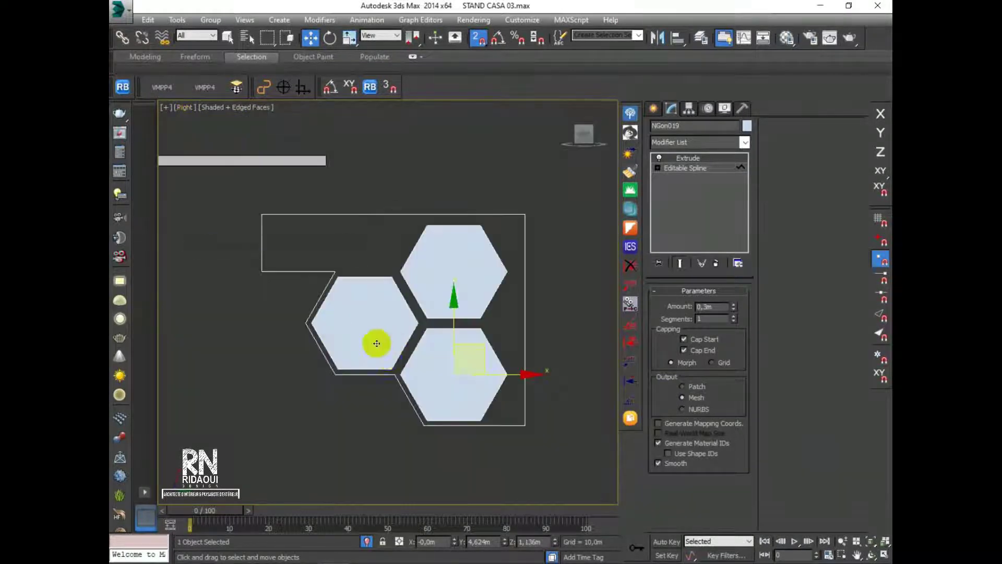
left_click(657, 168)
scroll(440, 374, "up", 4)
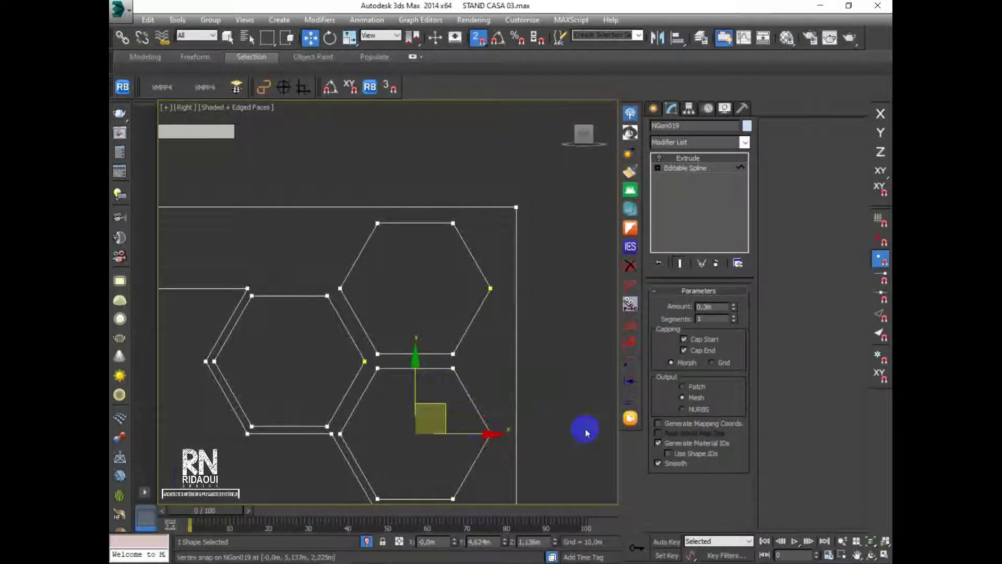
middle_click_drag(473, 422, 472, 402)
middle_click_drag(421, 465, 413, 414)
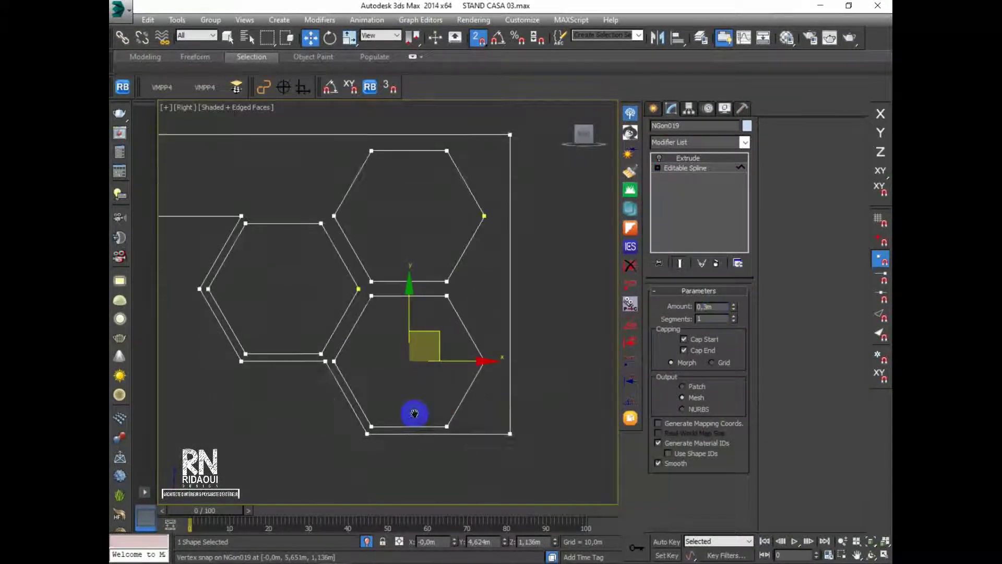
left_click(675, 168)
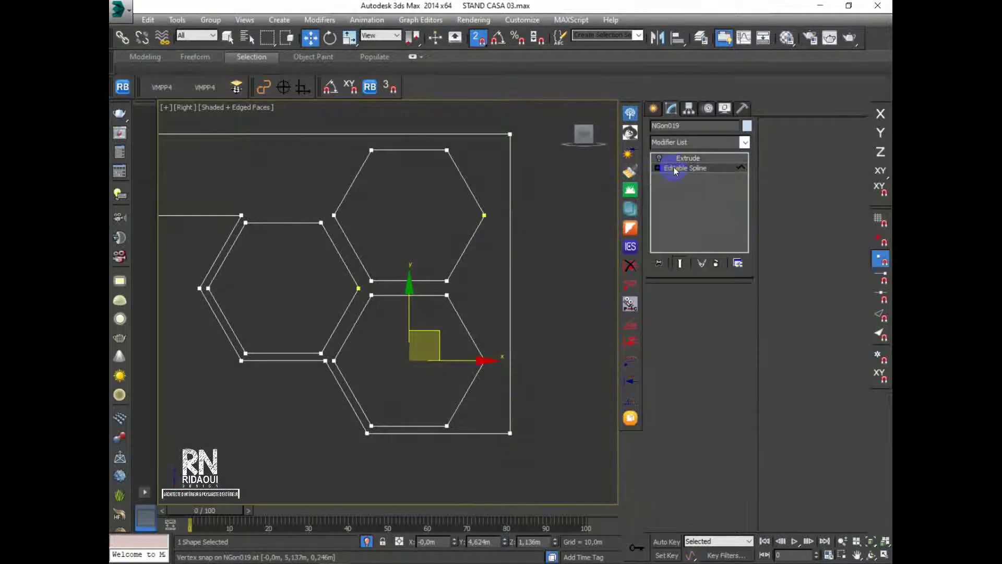
left_click(684, 332)
Turn snapping off and check the wall outline's corner vertices one by one for an unwelded pair
middle_click_drag(506, 426, 496, 396)
scroll(496, 397, "up", 2)
left_click_drag(531, 387, 472, 443)
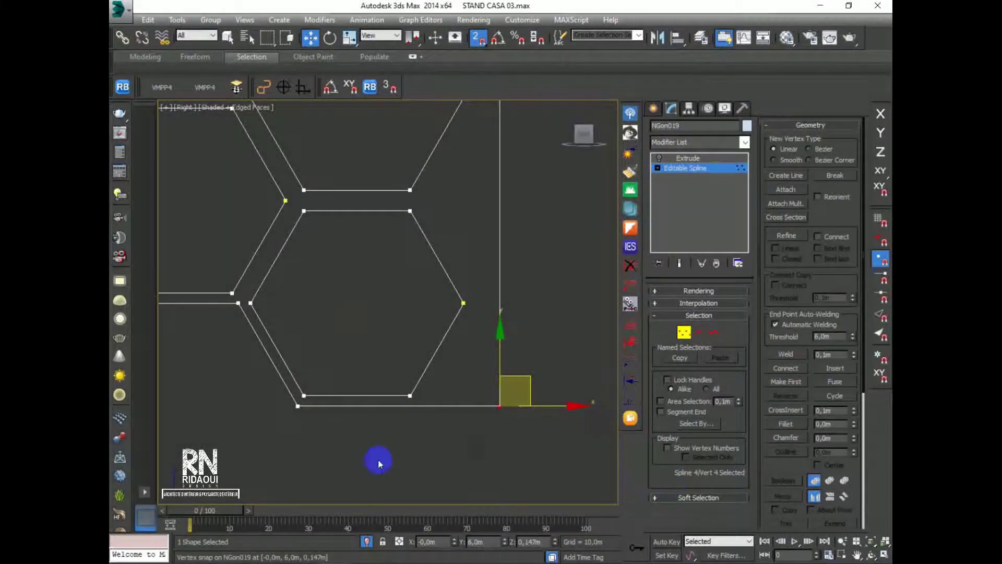
key("s")
left_click_drag(284, 445, 305, 394)
scroll(297, 418, "up", 2)
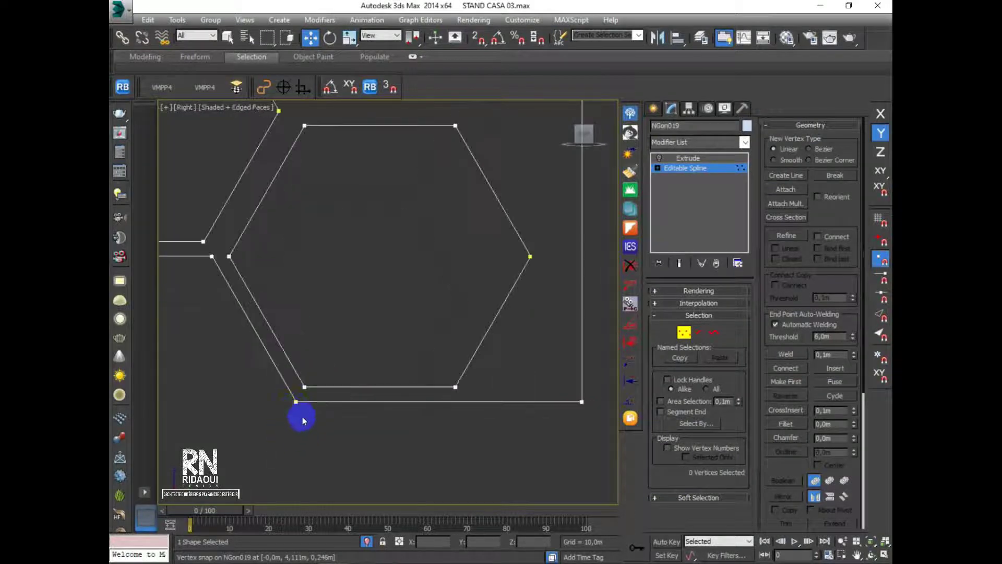
left_click(300, 401)
scroll(303, 399, "down", 4)
scroll(313, 404, "up", 4)
left_click_drag(274, 424, 307, 398)
middle_click_drag(231, 333, 353, 415)
left_click_drag(313, 353, 343, 325)
middle_click_drag(353, 381, 347, 444)
scroll(388, 314, "up", 3)
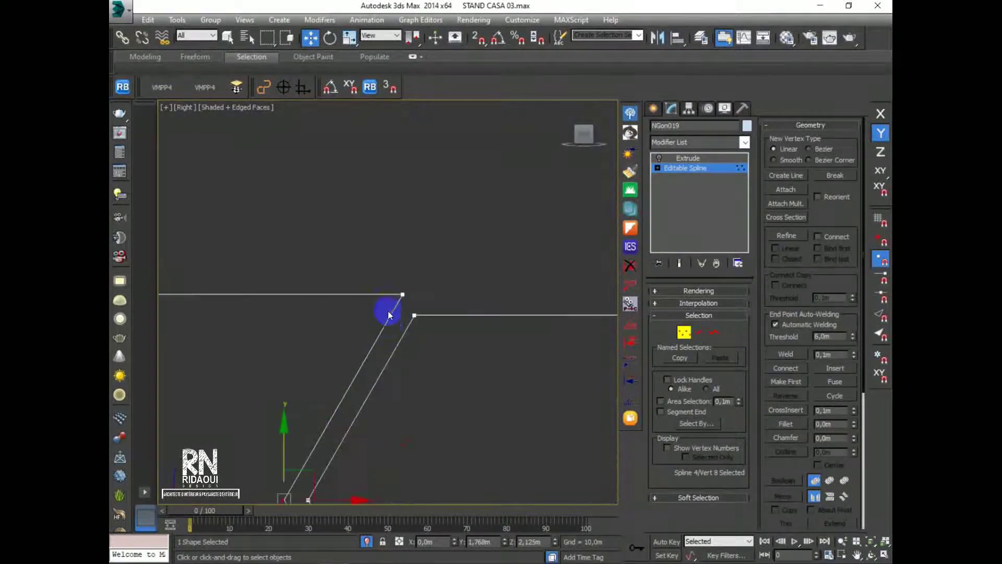
left_click_drag(371, 314, 411, 280)
scroll(416, 296, "down", 4)
Select the coincident vertices at the lower-left corner of the outline's upper strip and weld them with a 0,1m threshold
left_click_drag(298, 306, 317, 290)
middle_click_drag(350, 339, 302, 372)
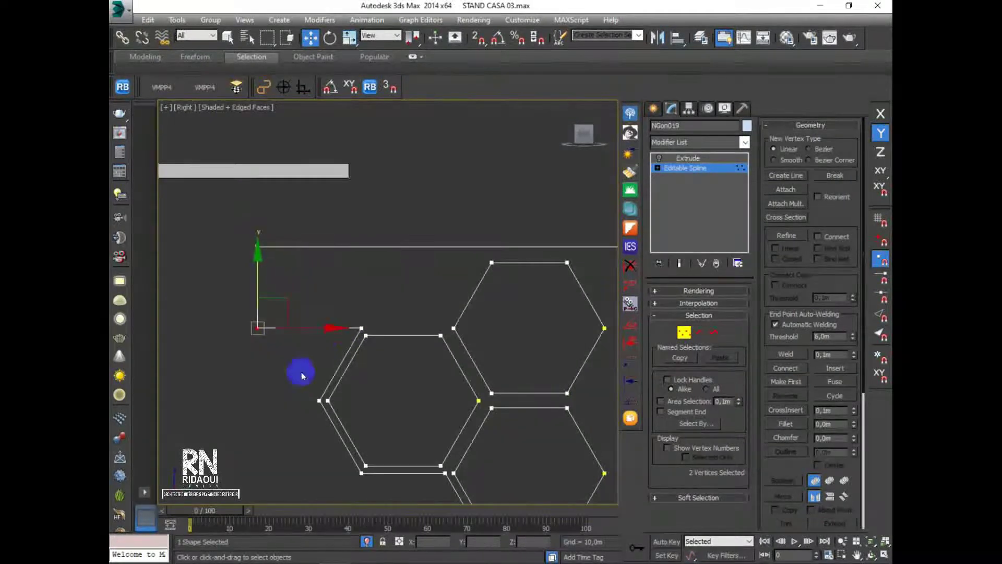
scroll(266, 329, "up", 2)
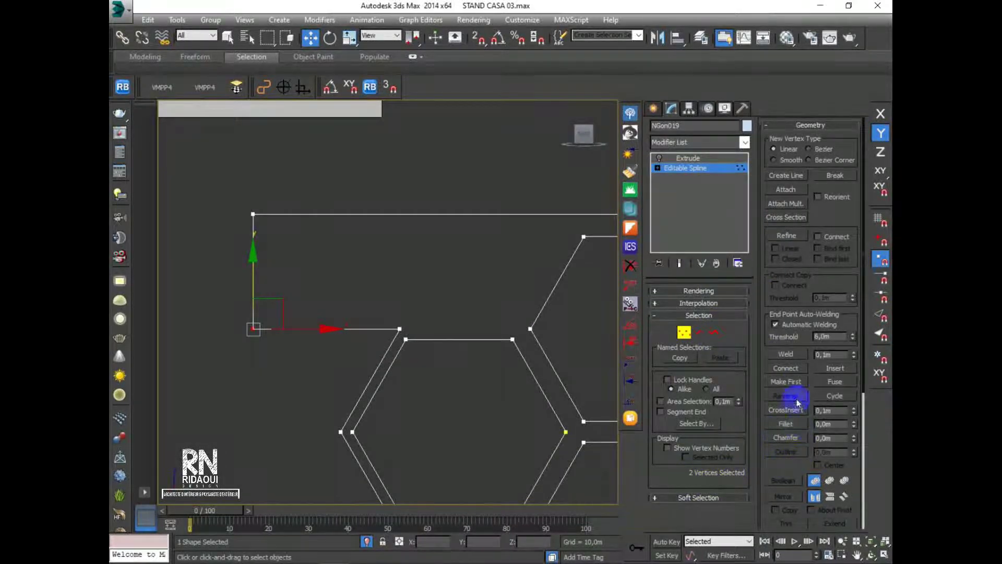
left_click(785, 354)
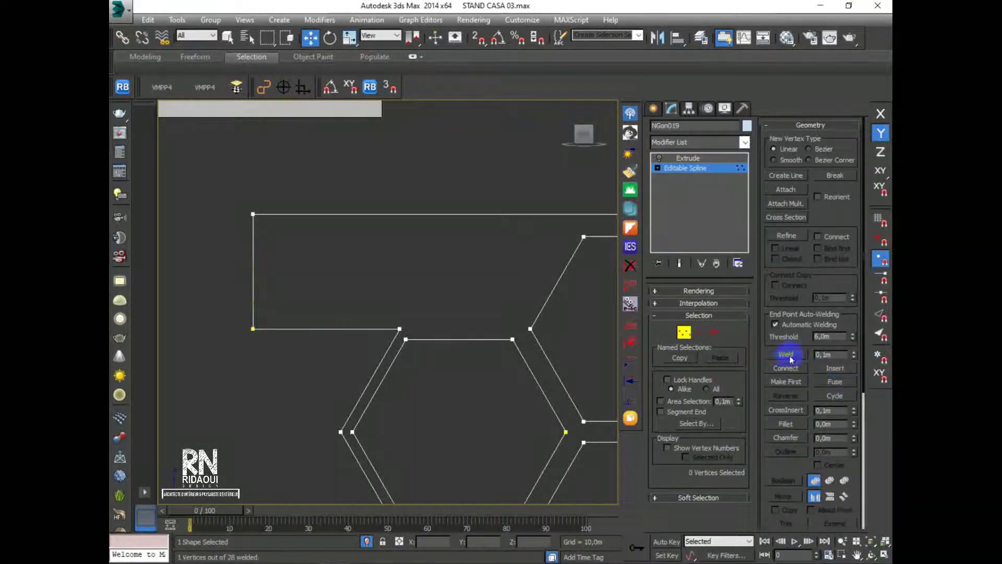
middle_click_drag(398, 288, 382, 244)
scroll(382, 243, "down", 5)
middle_click_drag(469, 282, 429, 291)
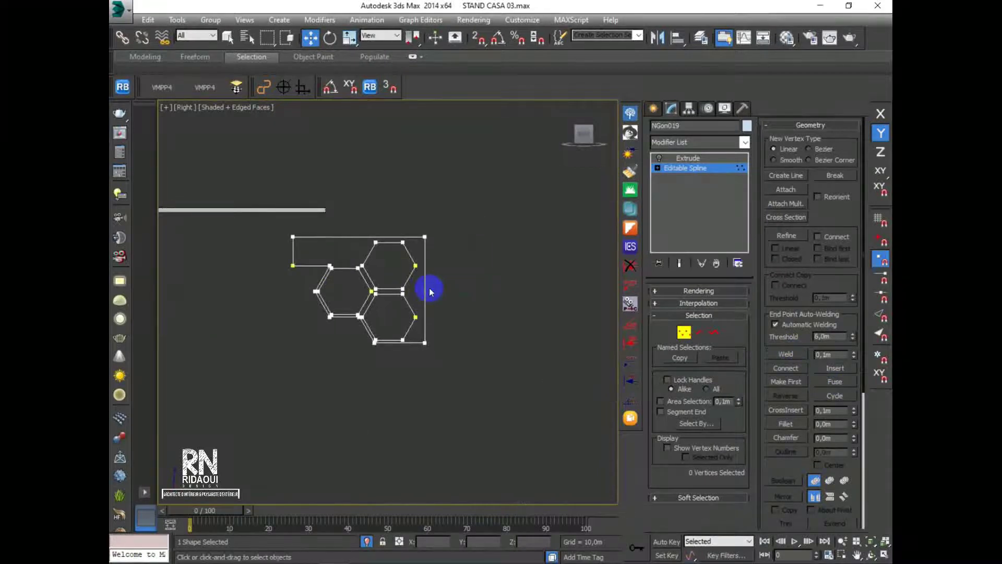
Return to the Extrude modifier in the Perspective view and examine the hexagon panel's capped faces up close
key("p")
middle_click_drag(393, 321, 396, 312, "alt")
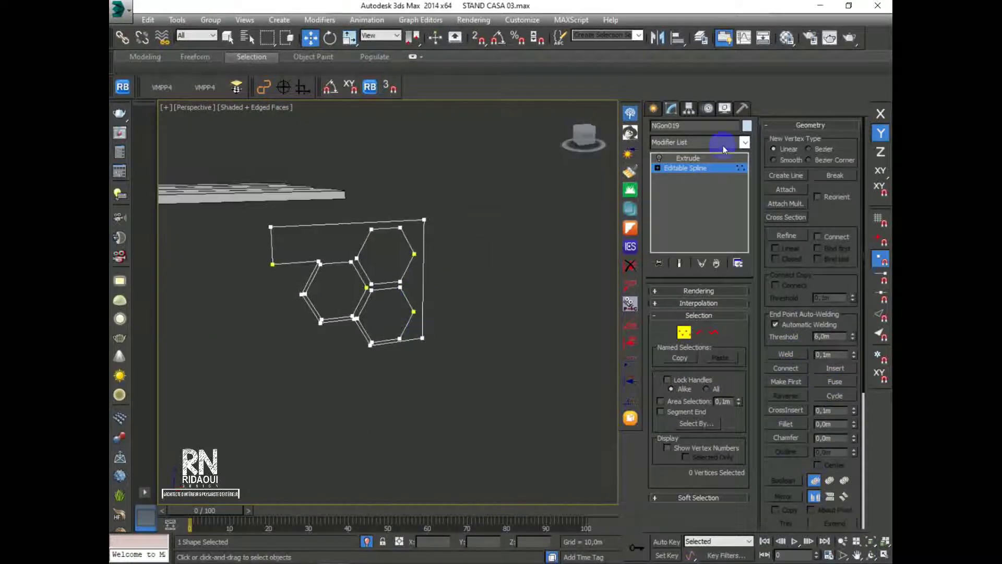
left_click(668, 158)
middle_click_drag(537, 271, 397, 304, "alt")
scroll(365, 273, "up", 4)
middle_click_drag(368, 274, 363, 298, "alt")
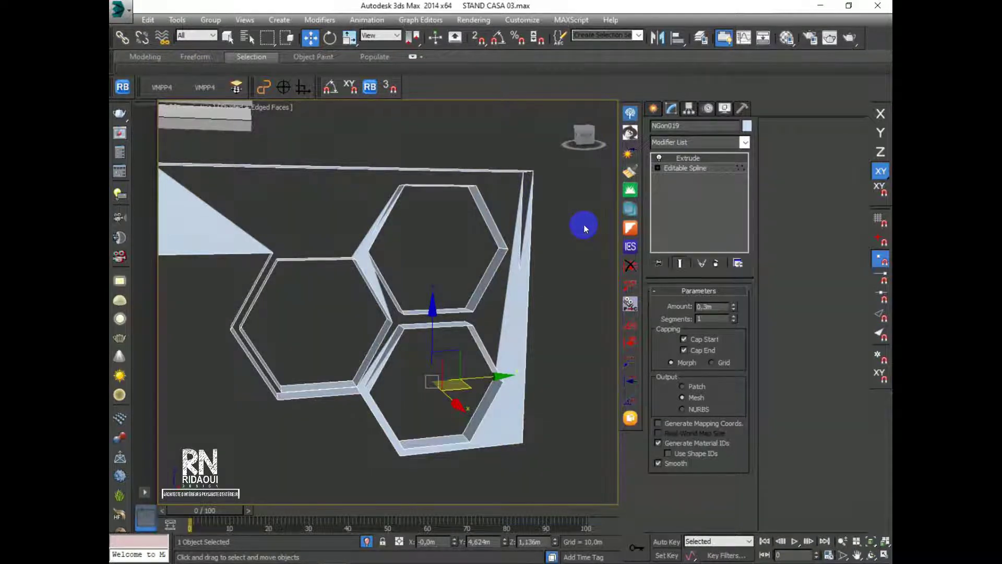
middle_click_drag(585, 225, 607, 202, "alt")
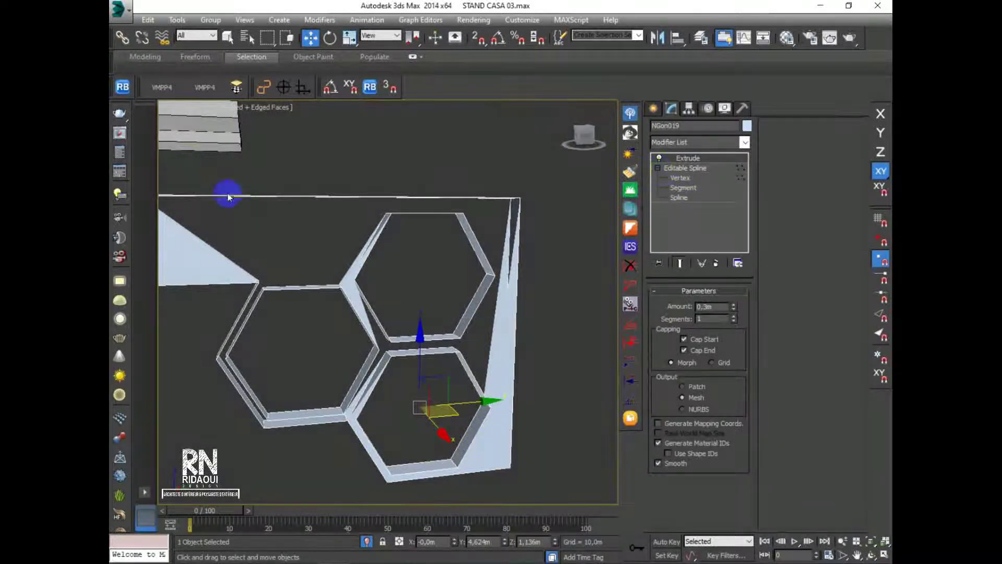
In the Right view, go to the spline's Vertex level and inspect the corner vertices of the outer outline
left_click(182, 107)
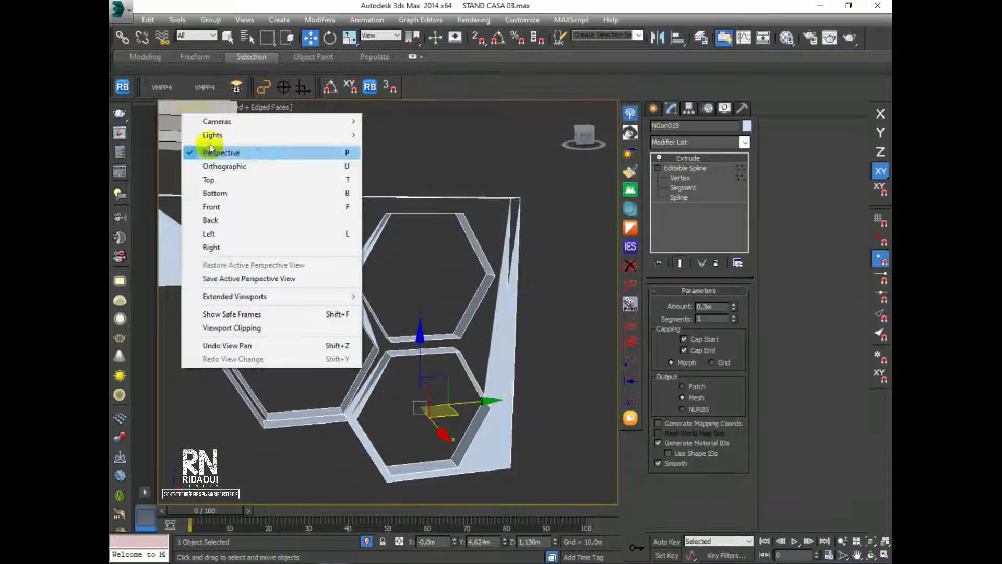
left_click(219, 249)
scroll(376, 296, "up", 6)
middle_click_drag(386, 335, 448, 374)
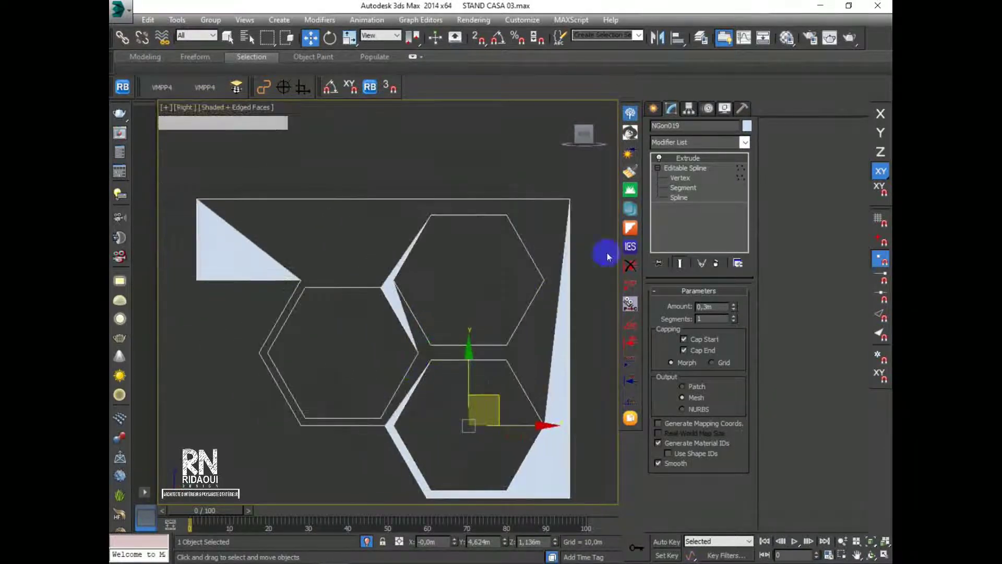
left_click(681, 179)
middle_click_drag(493, 325, 458, 302)
middle_click_drag(396, 308, 420, 357)
middle_click_drag(159, 253, 196, 274)
left_click_drag(207, 246, 239, 235)
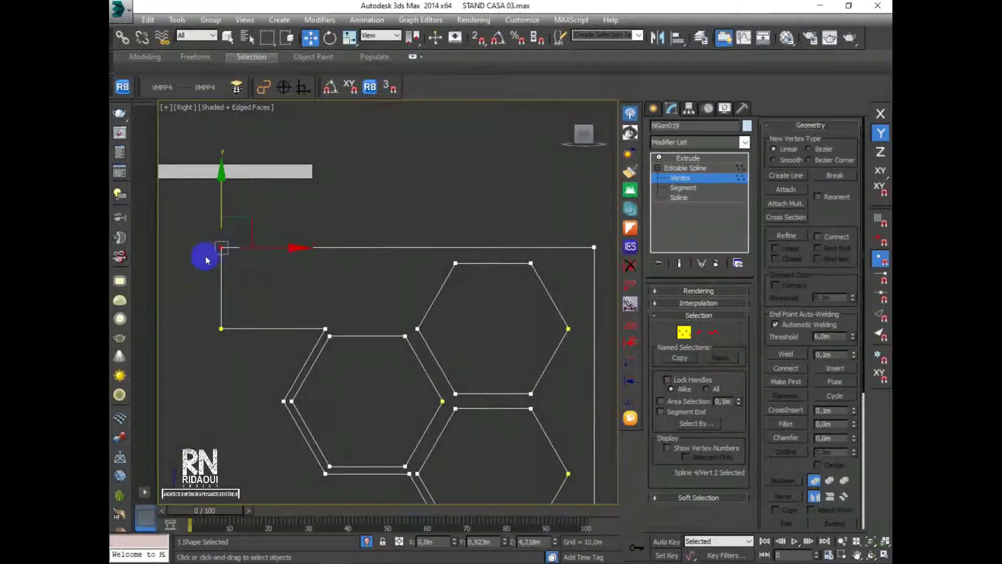
middle_click_drag(359, 223, 299, 228)
left_click_drag(510, 264, 555, 238)
scroll(468, 380, "down", 4)
scroll(480, 409, "up", 4)
left_click_drag(455, 444, 480, 415)
scroll(463, 414, "up", 3)
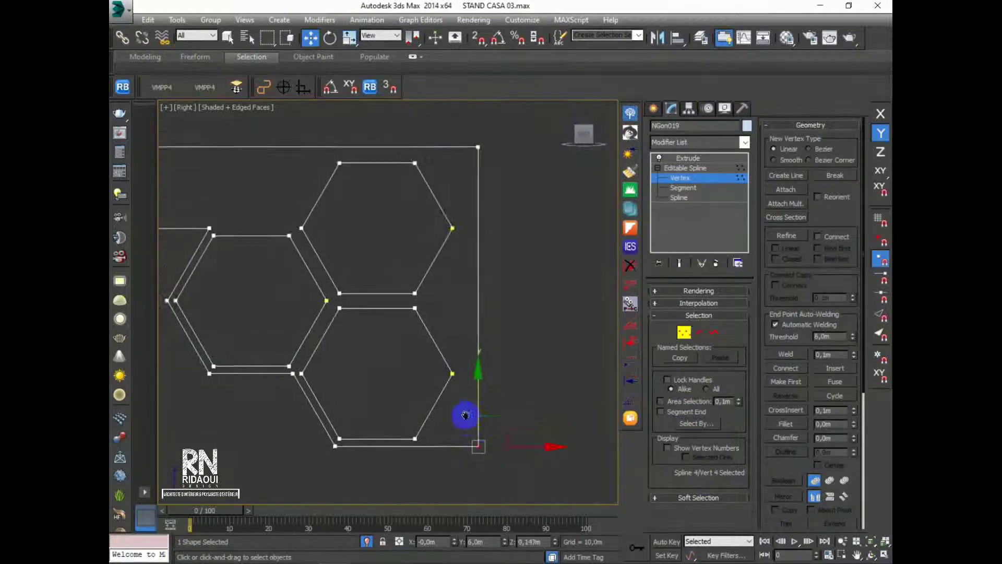
Check the corner vertices of the three hexagon splines one by one for stray or duplicate points
left_click_drag(450, 364, 488, 331)
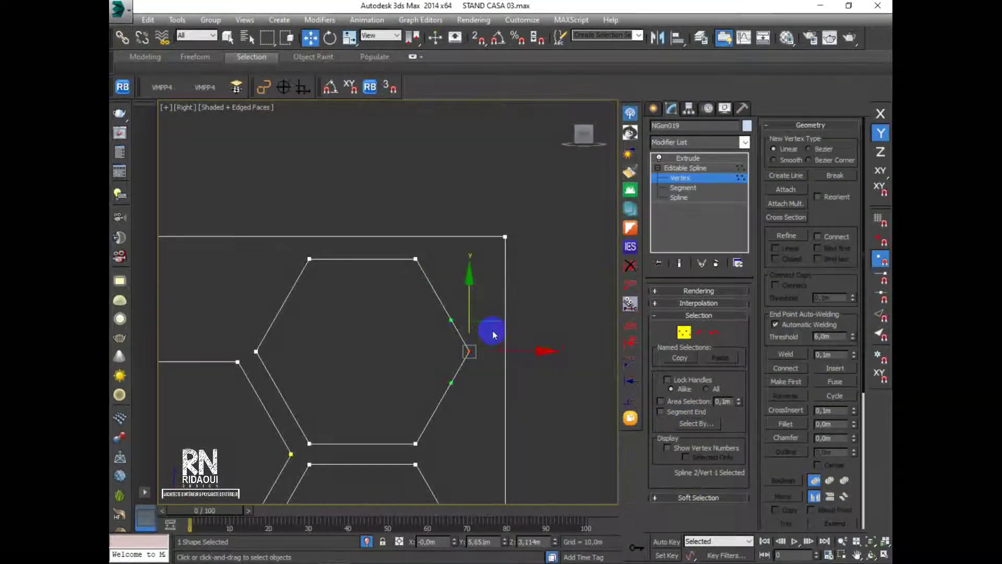
left_click(416, 259)
left_click_drag(254, 360, 284, 334)
left_click(310, 258)
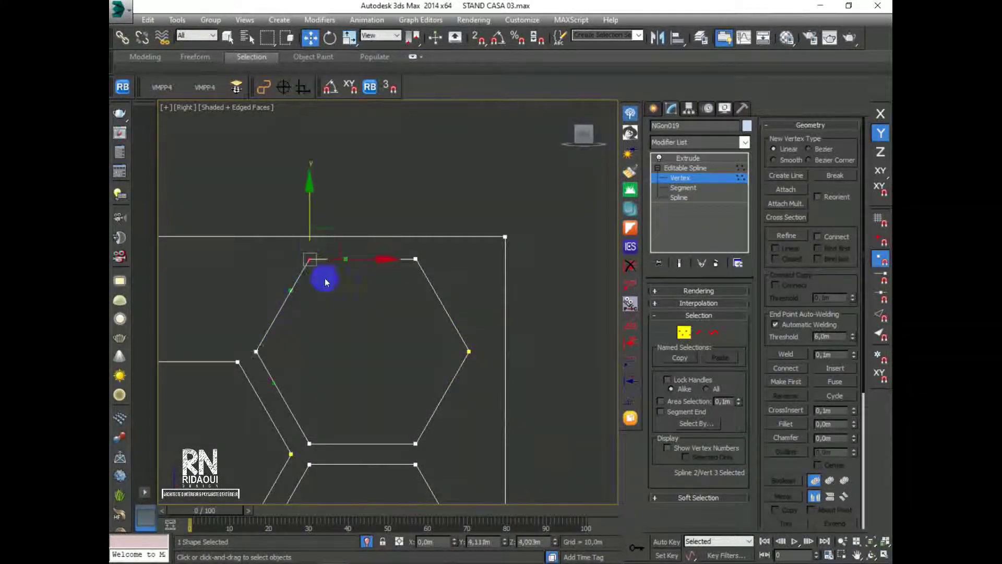
middle_click_drag(324, 280, 329, 256)
left_click(420, 420)
left_click(313, 422)
middle_click_drag(346, 424, 403, 335)
left_click(357, 356)
left_click(368, 338)
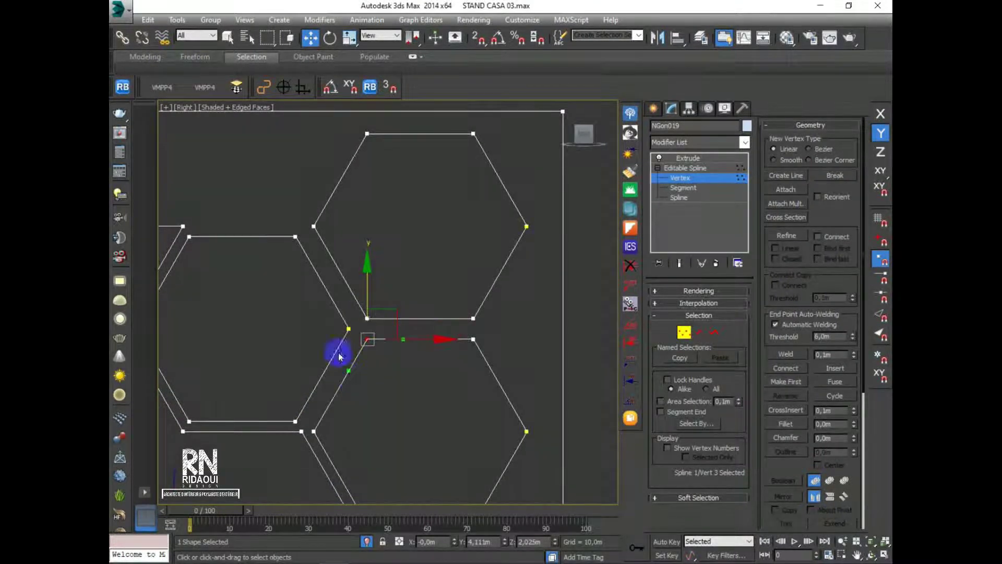
left_click(348, 329)
scroll(349, 329, "down", 4)
middle_click_drag(321, 339, 341, 356)
scroll(297, 308, "up", 4)
scroll(340, 313, "down", 5)
scroll(337, 306, "up", 2)
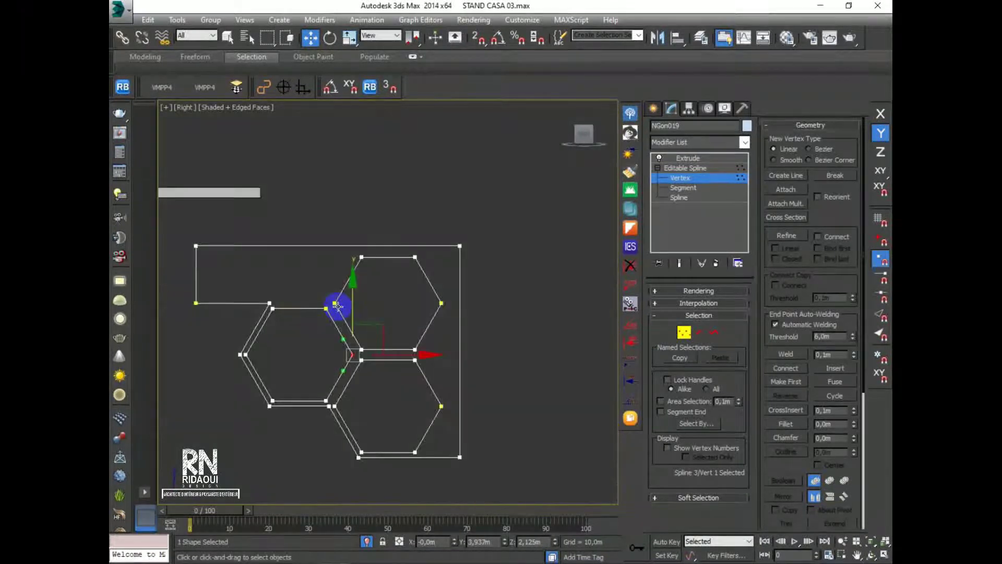
Examine the shape edge-on in the Top view to check whether all vertices lie in one plane
key("t")
scroll(450, 249, "down", 4)
middle_click_drag(446, 251, 410, 354)
scroll(374, 149, "up", 5)
middle_click_drag(399, 433, 387, 256)
scroll(396, 350, "up", 6)
middle_click_drag(417, 499, 403, 372)
scroll(403, 372, "up", 5)
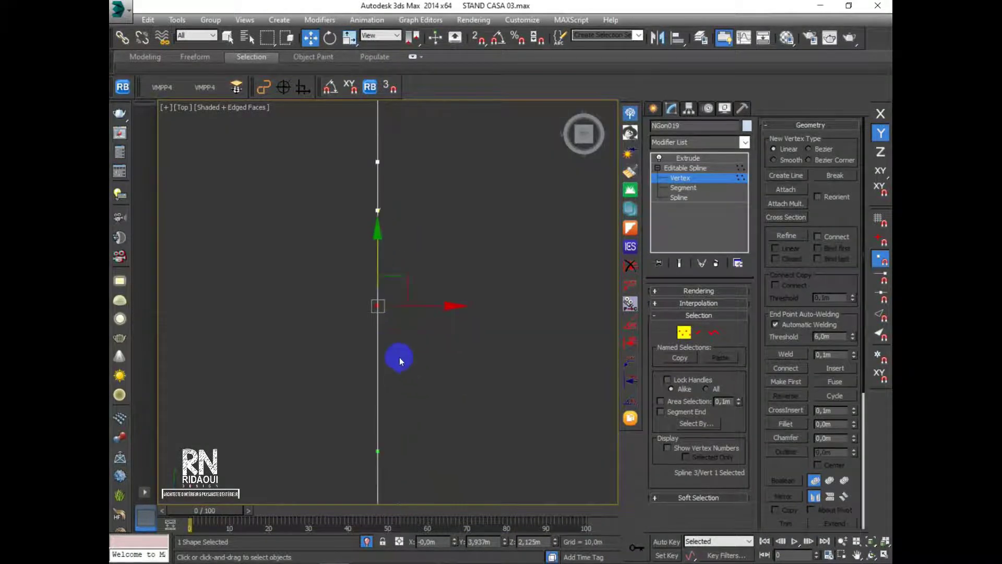
middle_click_drag(350, 353, 422, 364)
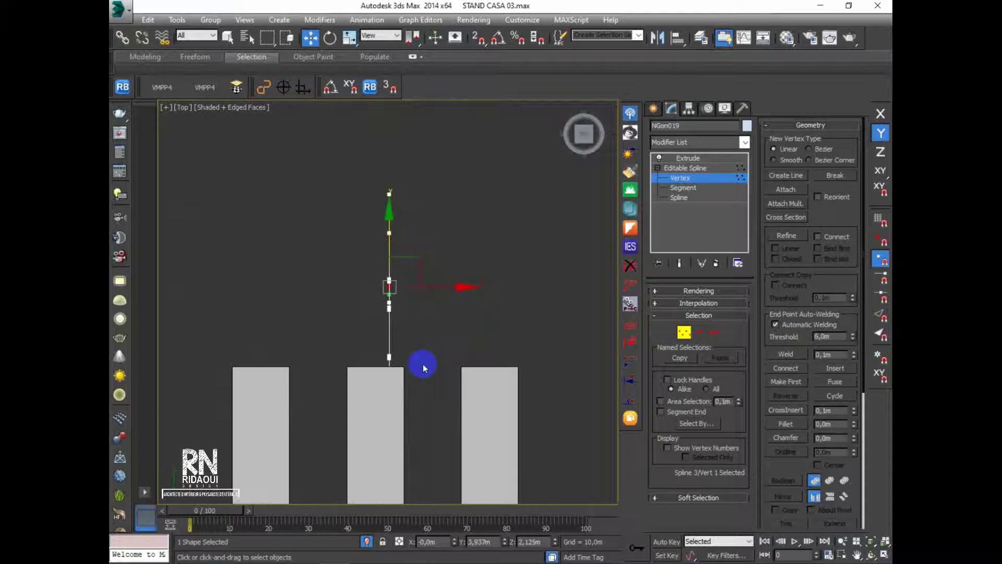
middle_click_drag(462, 318, 393, 351, "alt")
key("t")
scroll(306, 312, "up", 5)
middle_click_drag(308, 331, 338, 397)
scroll(356, 278, "up", 5)
scroll(336, 342, "up", 7)
middle_click_drag(350, 306, 364, 291)
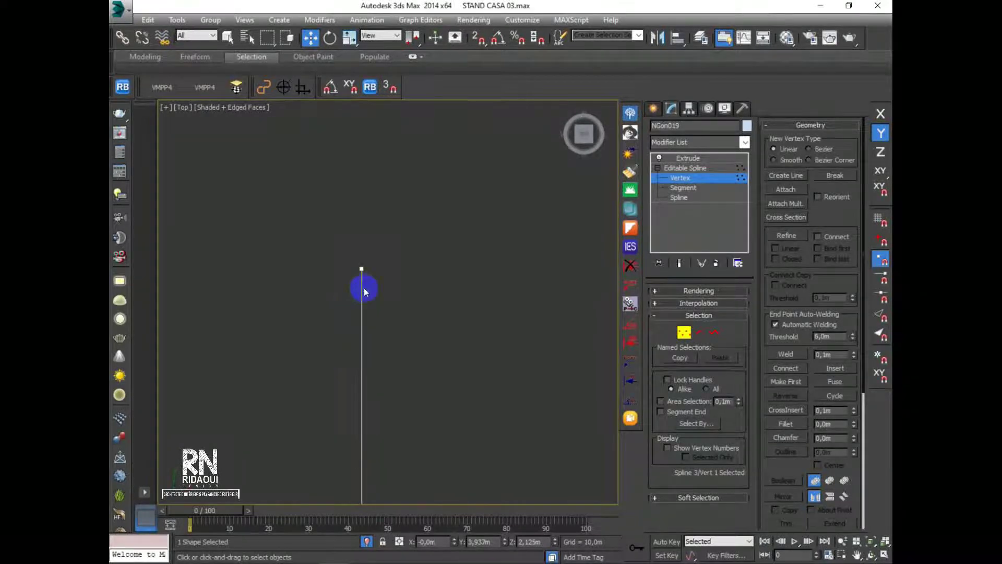
scroll(388, 266, "down", 10)
scroll(416, 317, "down", 6)
Return to the Perspective view, go back to the Extrude modifier and reselect the hexagon panel
key("p")
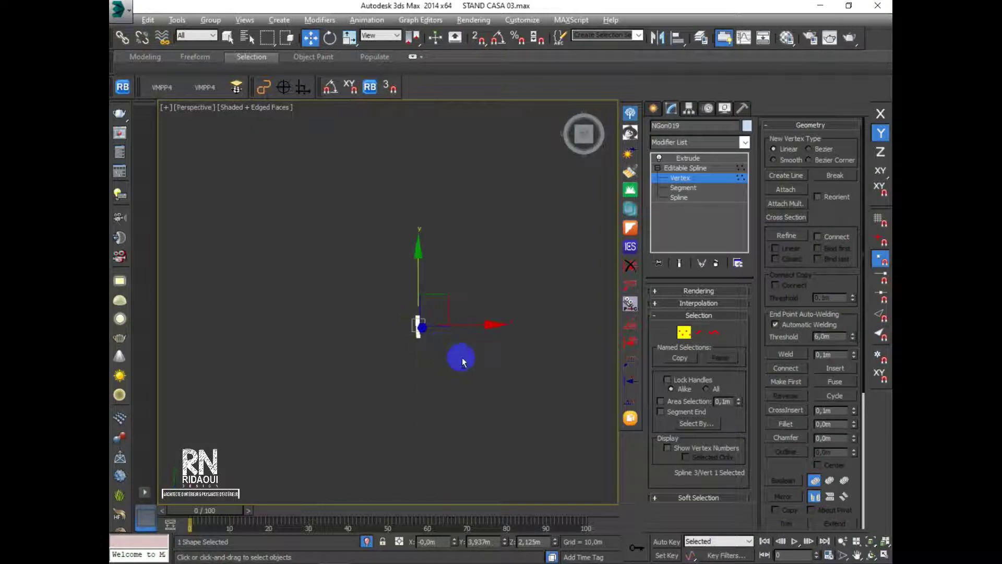
middle_click_drag(459, 354, 392, 289, "alt")
scroll(436, 317, "up", 10)
middle_click_drag(292, 428, 553, 309)
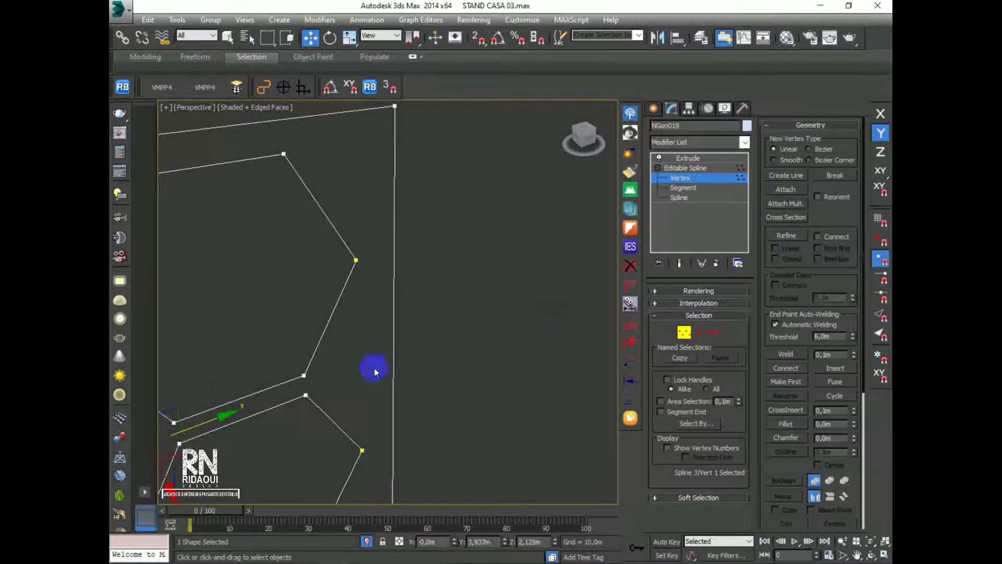
middle_click_drag(374, 371, 456, 318)
scroll(457, 318, "down", 5)
scroll(443, 313, "up", 4)
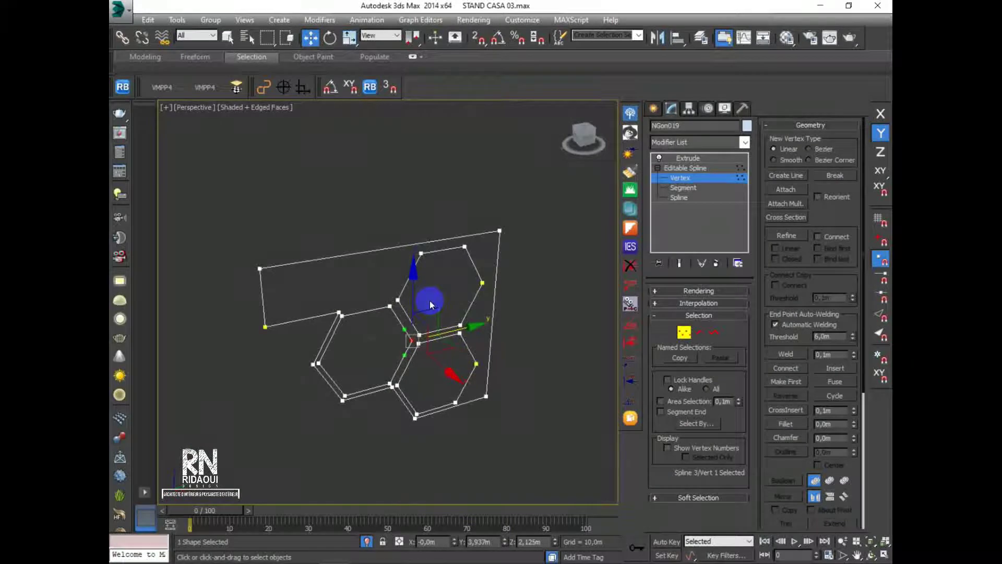
left_click(688, 158)
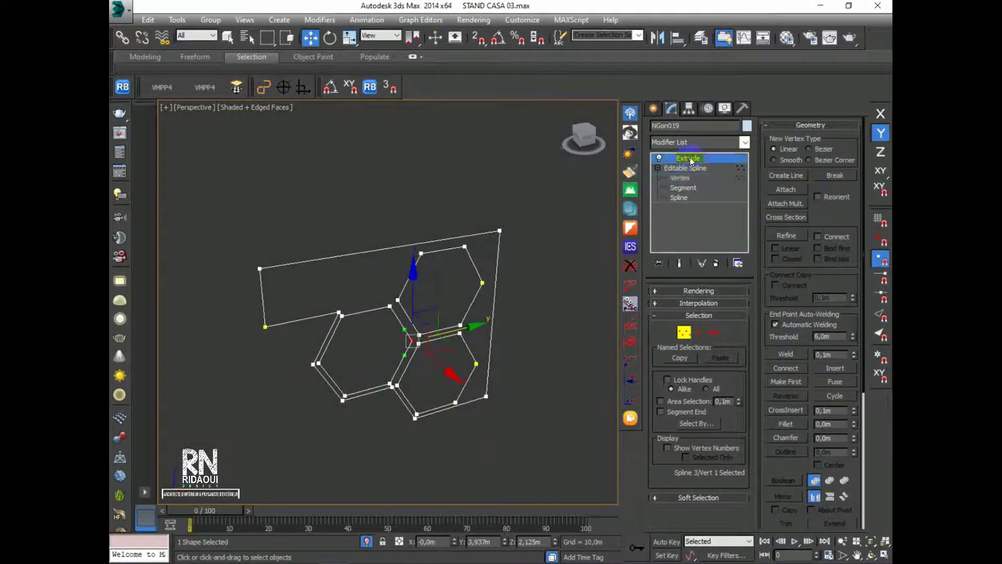
left_click(556, 253)
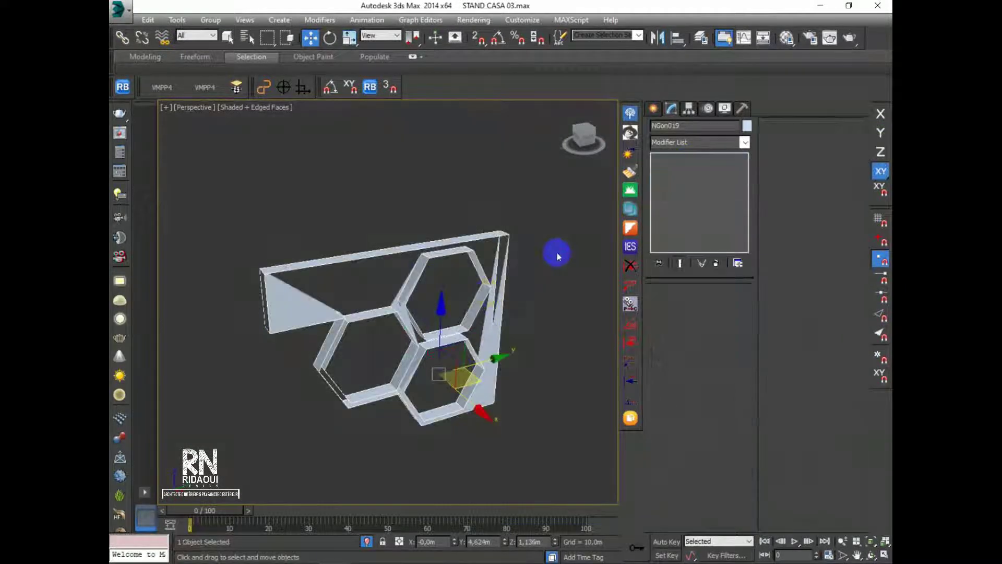
left_click(474, 258)
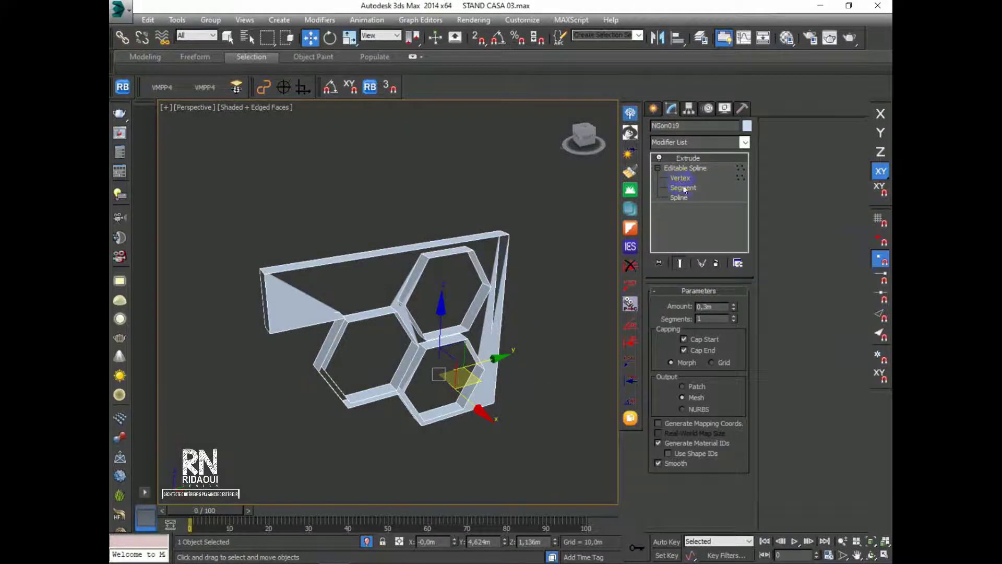
Try the extrusion with the upper hexagon spline deleted, and undo the deletion
left_click(679, 197)
left_click(475, 270)
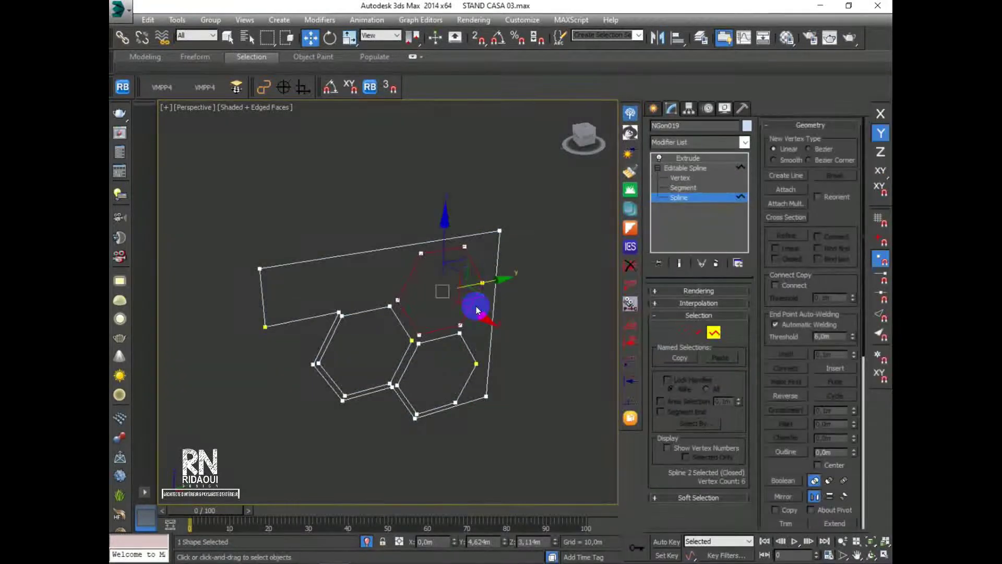
key("Delete")
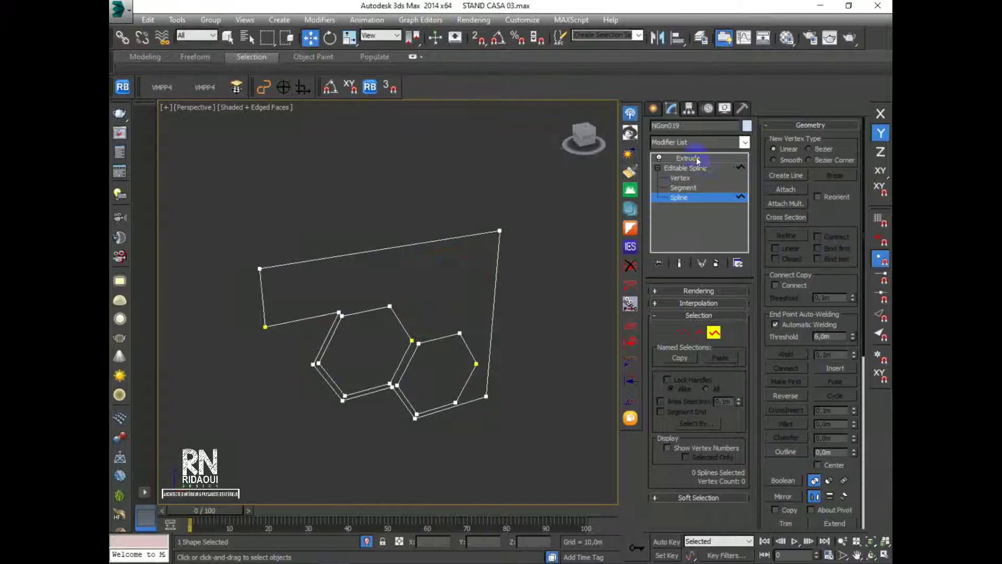
left_click(697, 158)
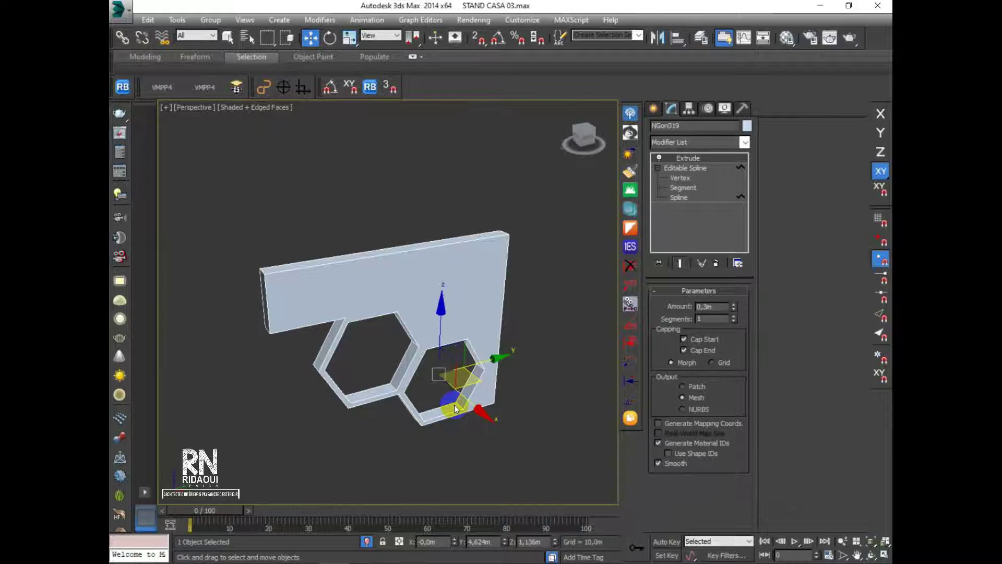
key("ctrl+z")
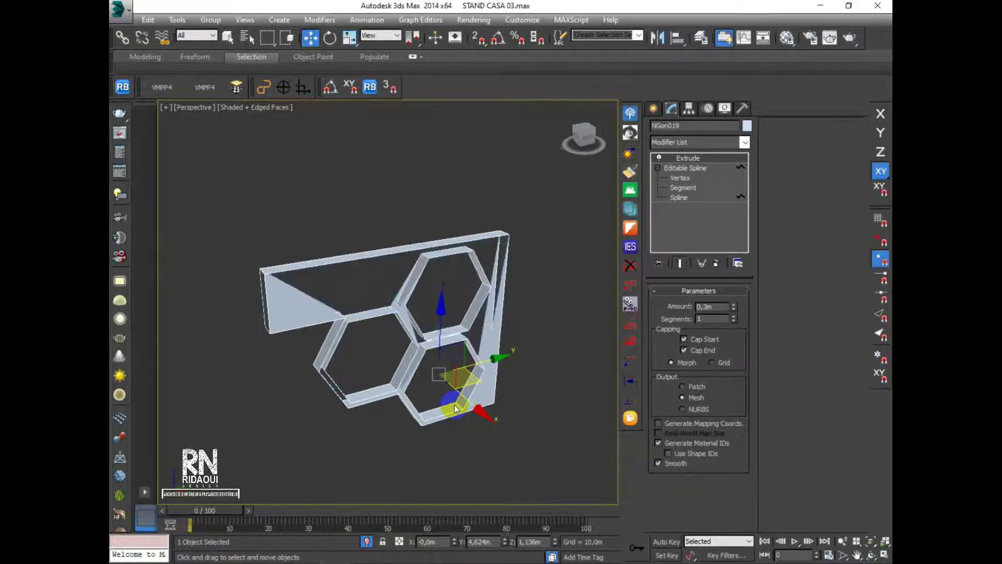
left_click(375, 306)
key("ctrl+z")
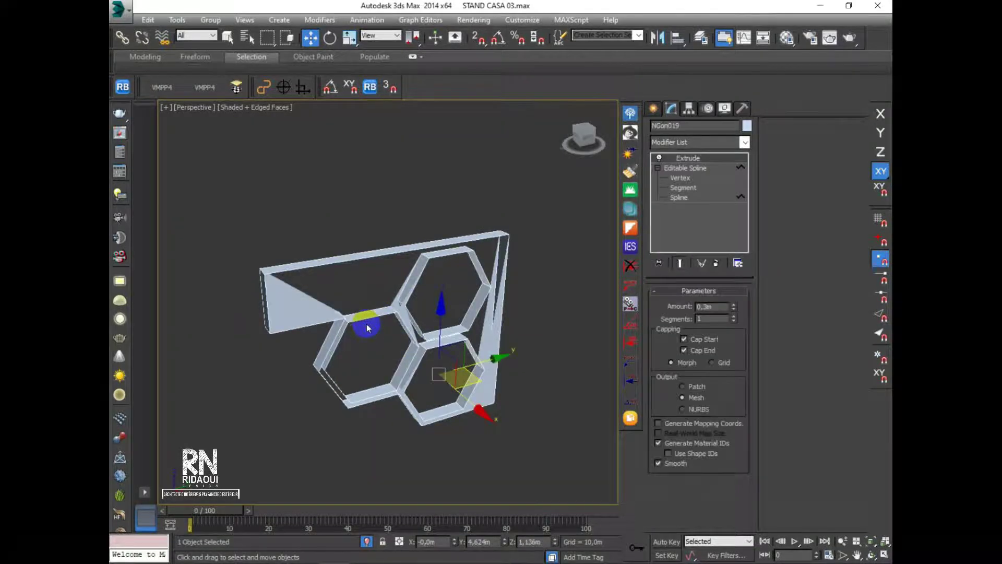
Try the extrusion with the left-hand hexagon spline deleted, and undo the deletion
left_click(678, 198)
left_click(364, 308)
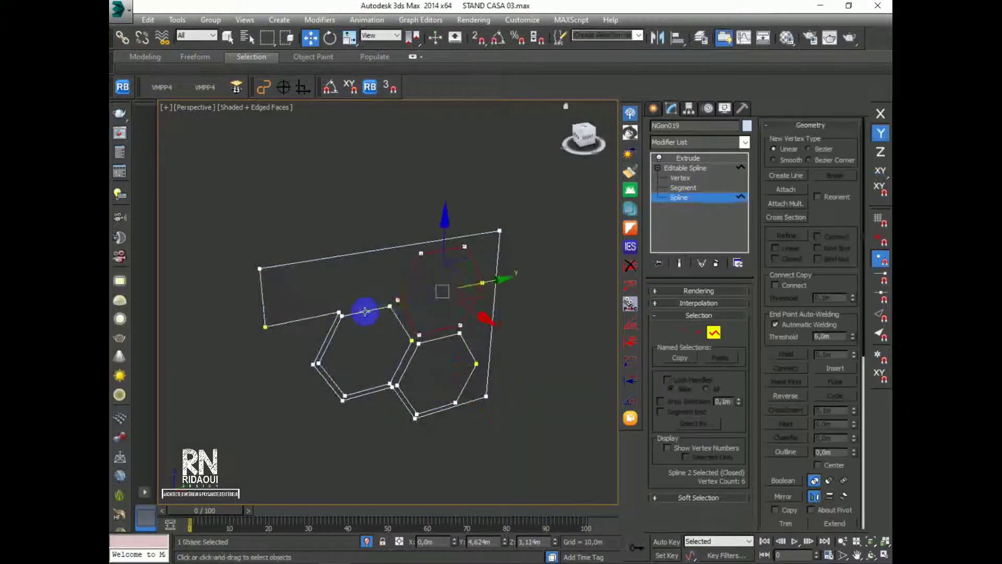
left_click(392, 358)
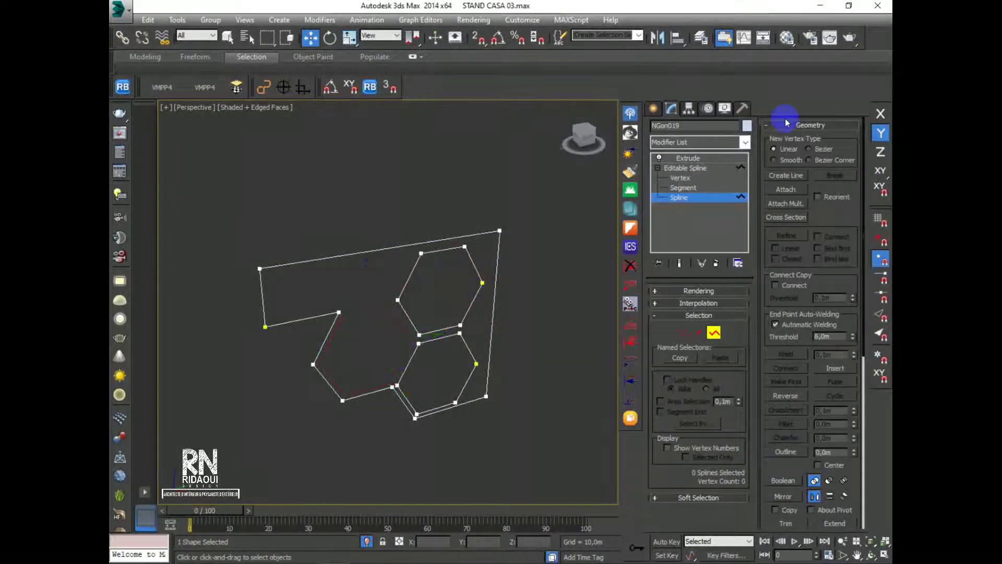
left_click(670, 159)
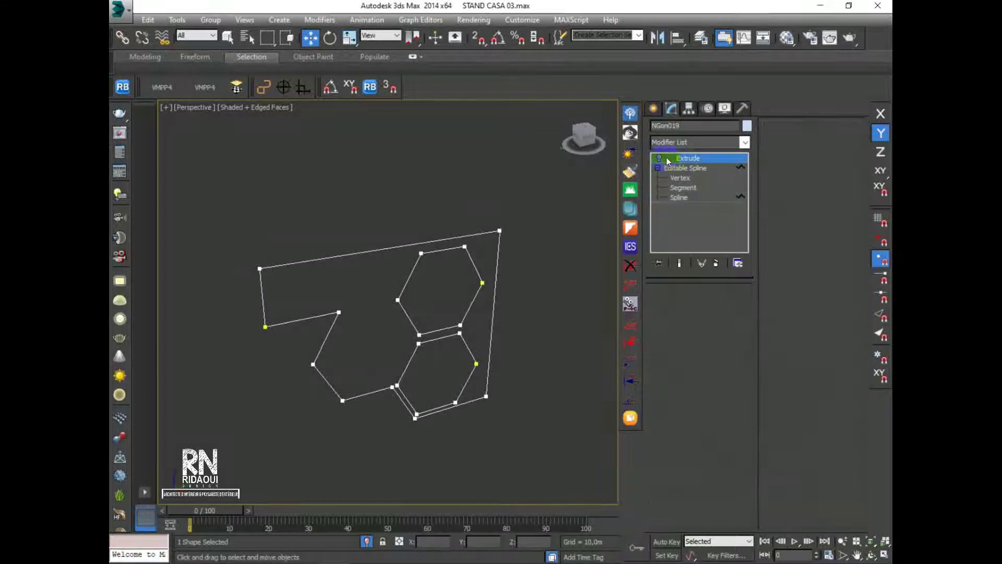
left_click(660, 158)
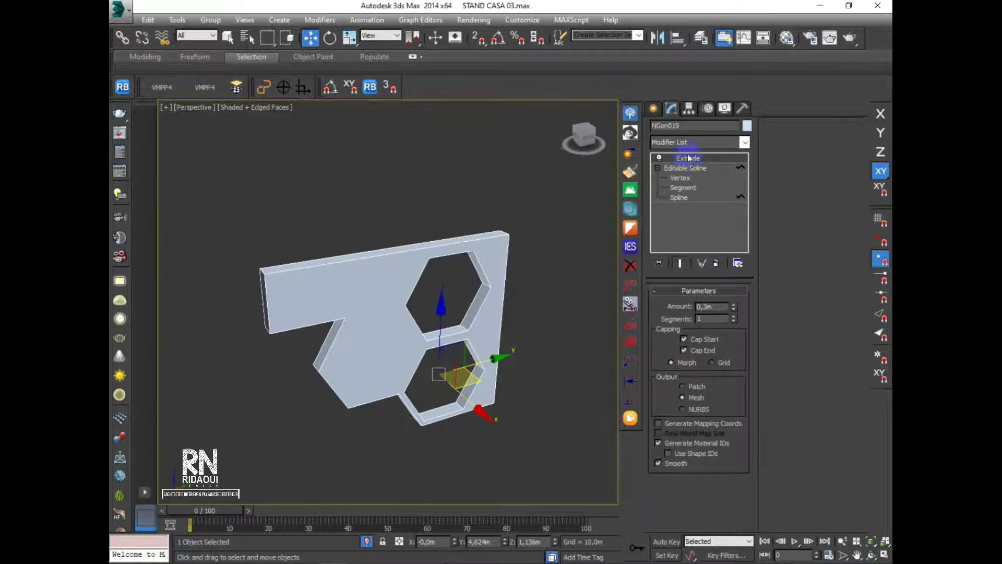
left_click(549, 277)
key("ctrl+z")
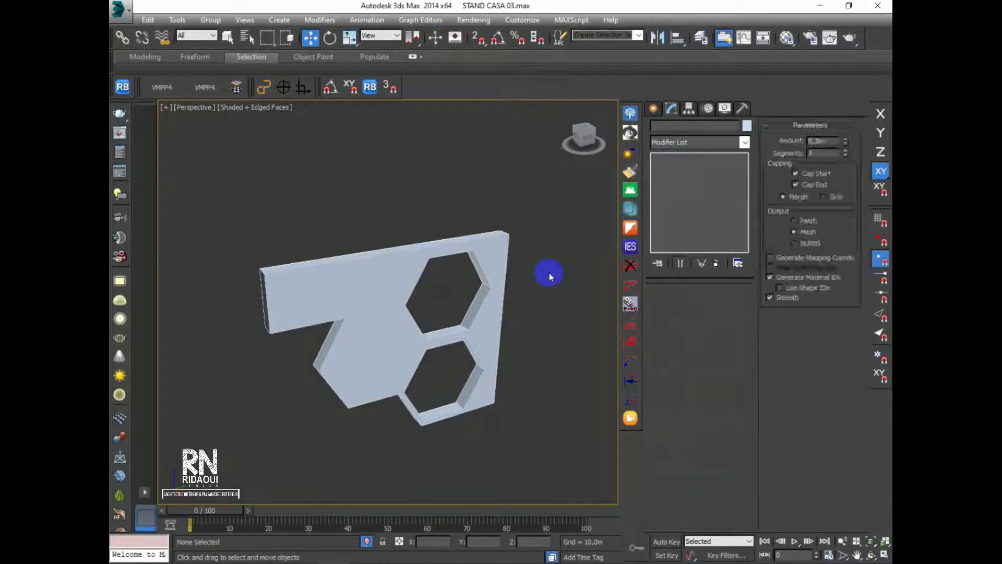
left_click(552, 261)
key("ctrl+z")
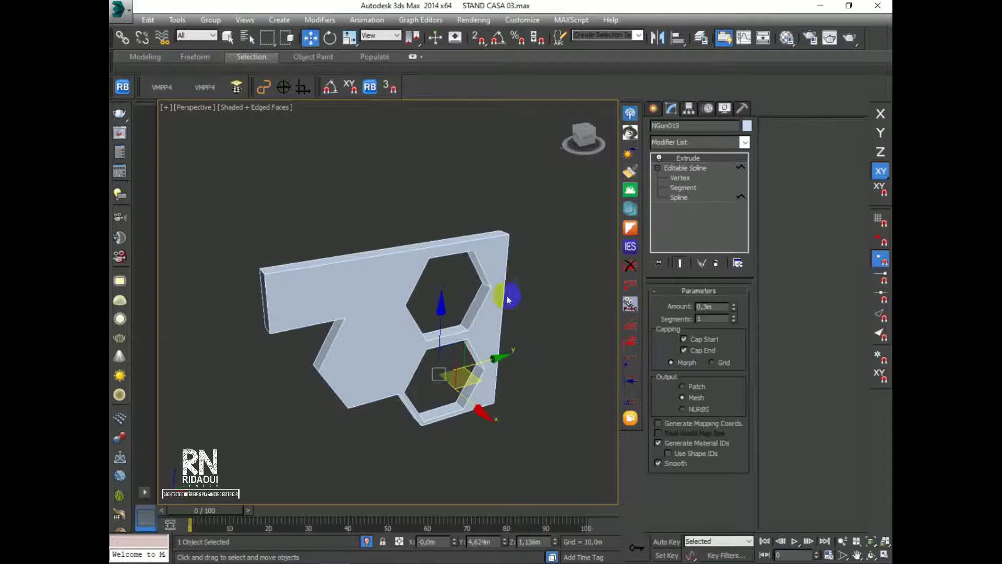
middle_click_drag(543, 287, 545, 281)
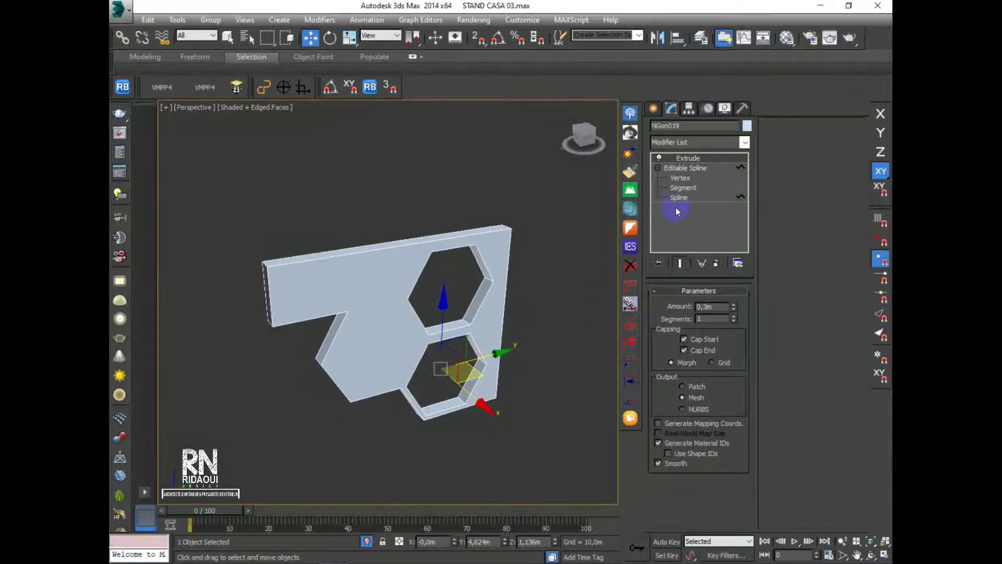
key("ctrl+z")
Try deleting the lower hexagon spline, undo the deletion and return to the Extrude modifier
middle_click_drag(484, 283, 477, 255)
scroll(479, 290, "up", 4)
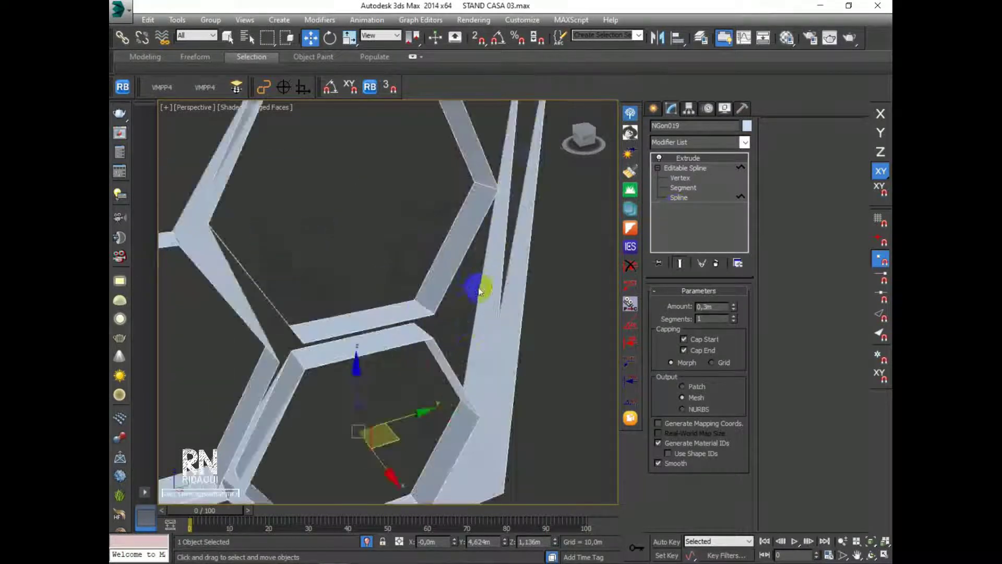
scroll(479, 292, "down", 2)
left_click(689, 169)
left_click(678, 198)
middle_click_drag(394, 363, 412, 339)
left_click(437, 330)
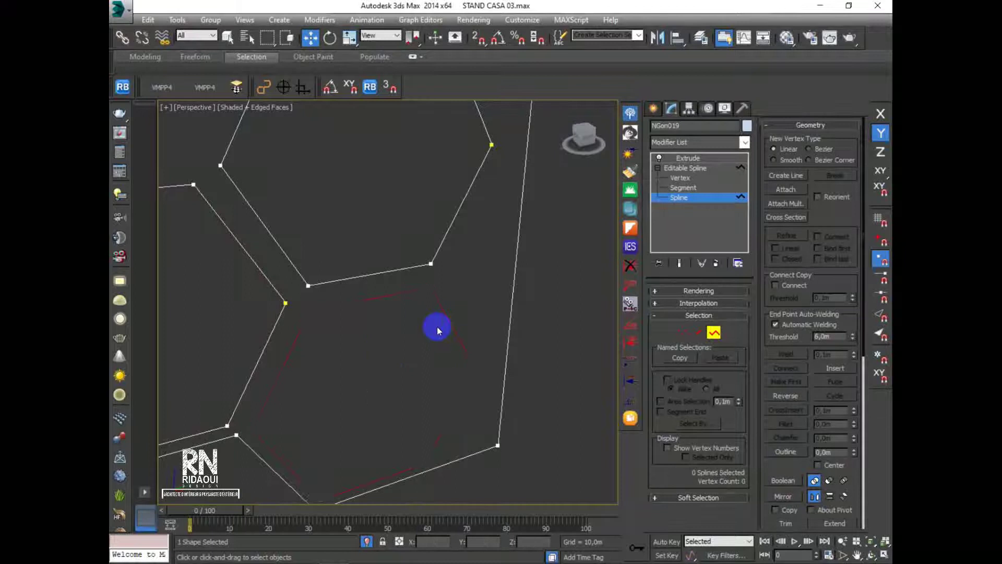
key("z")
left_click(675, 159)
left_click(651, 181)
scroll(422, 360, "up", 5)
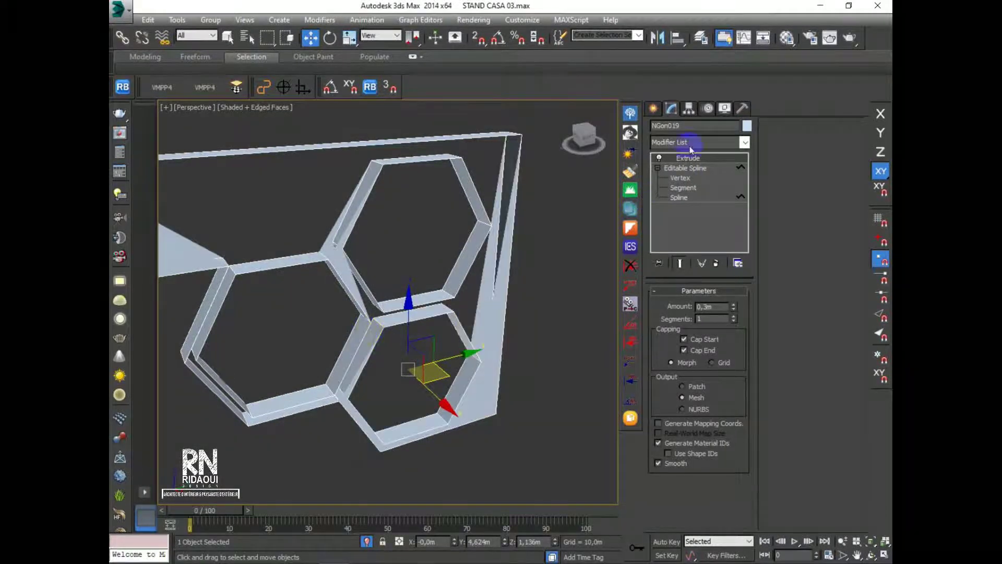
middle_click_drag(396, 347, 405, 387)
middle_click_drag(459, 365, 458, 364)
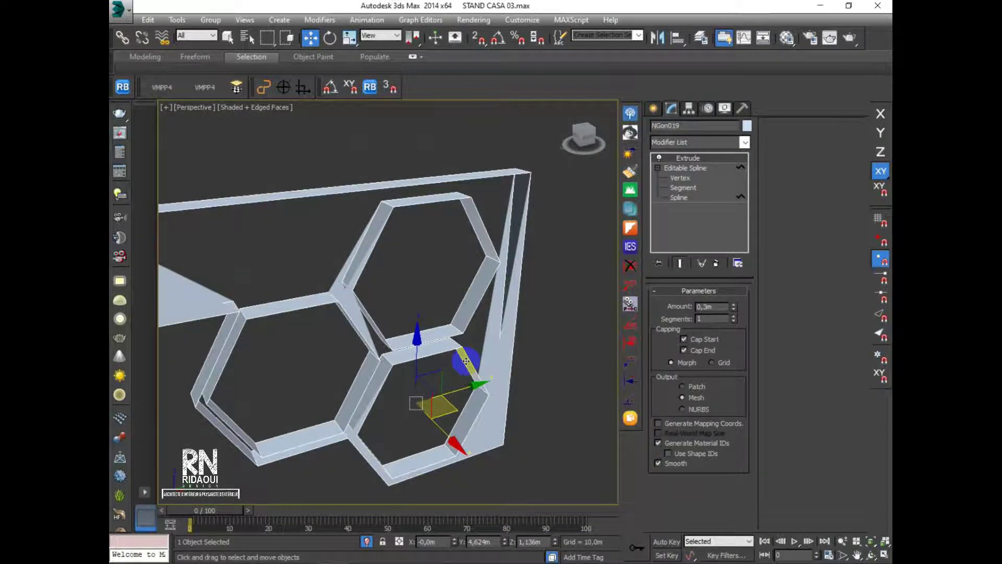
left_click_drag(372, 248, 369, 250)
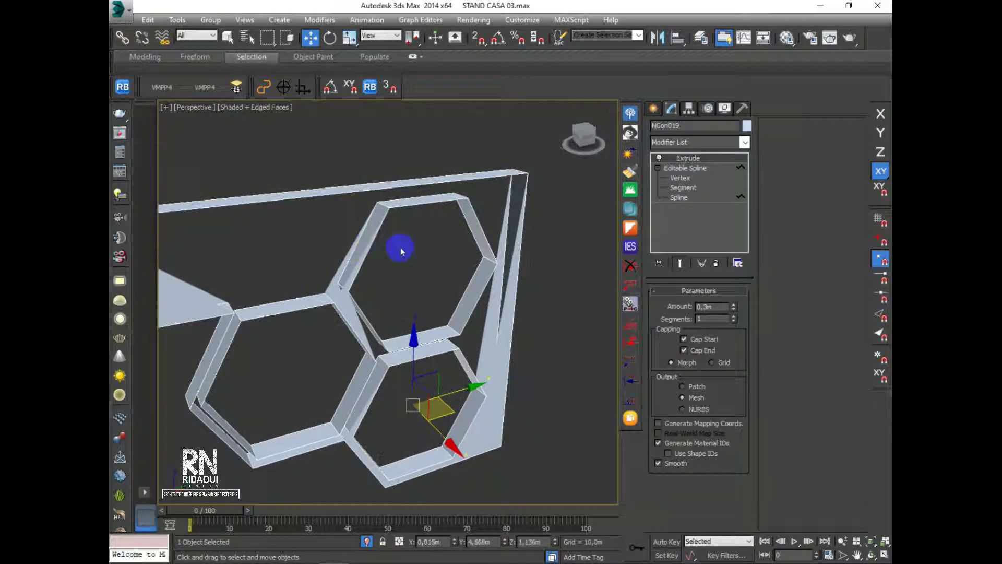
key("ctrl+z")
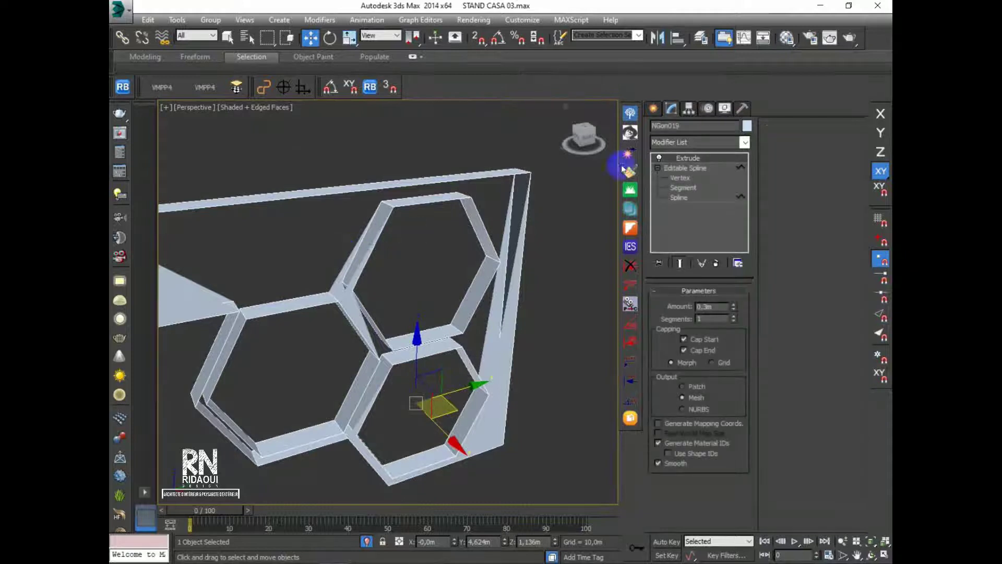
Try the extrusion with the upper hexagon spline deleted, checking the cap from the front
left_click(676, 196)
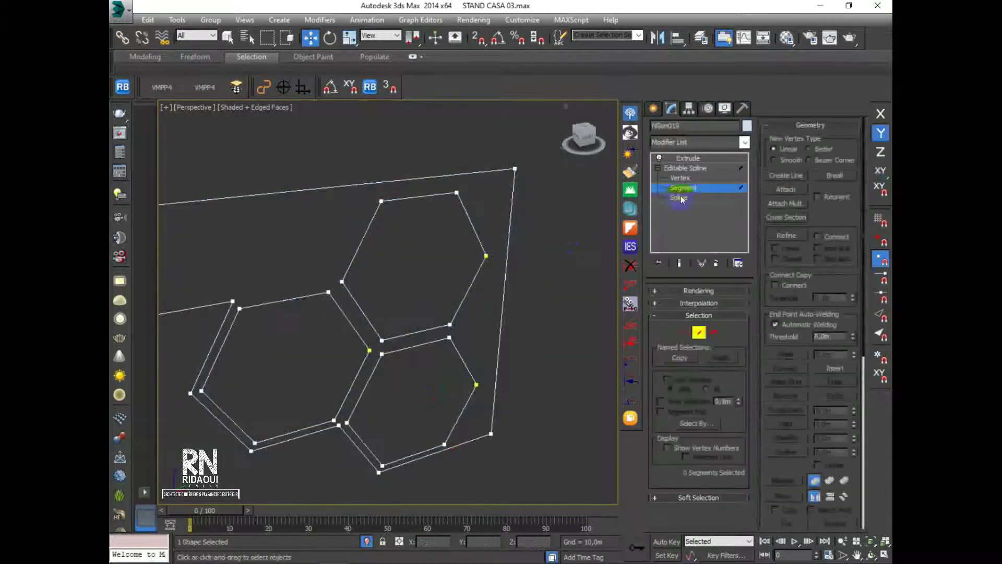
left_click_drag(428, 261, 331, 256)
key("Delete")
left_click(678, 158)
left_click(408, 348)
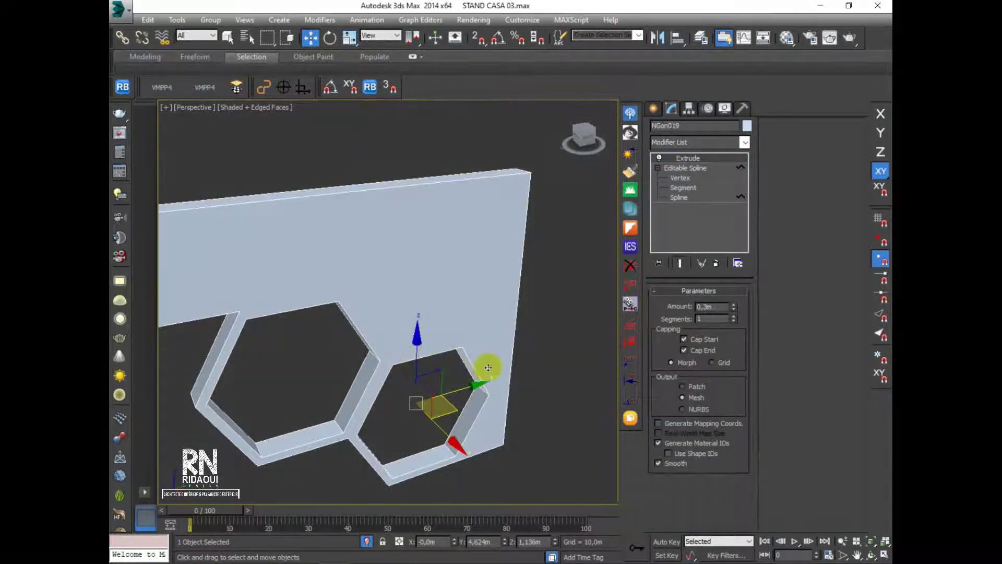
middle_click_drag(488, 367, 463, 369, "alt")
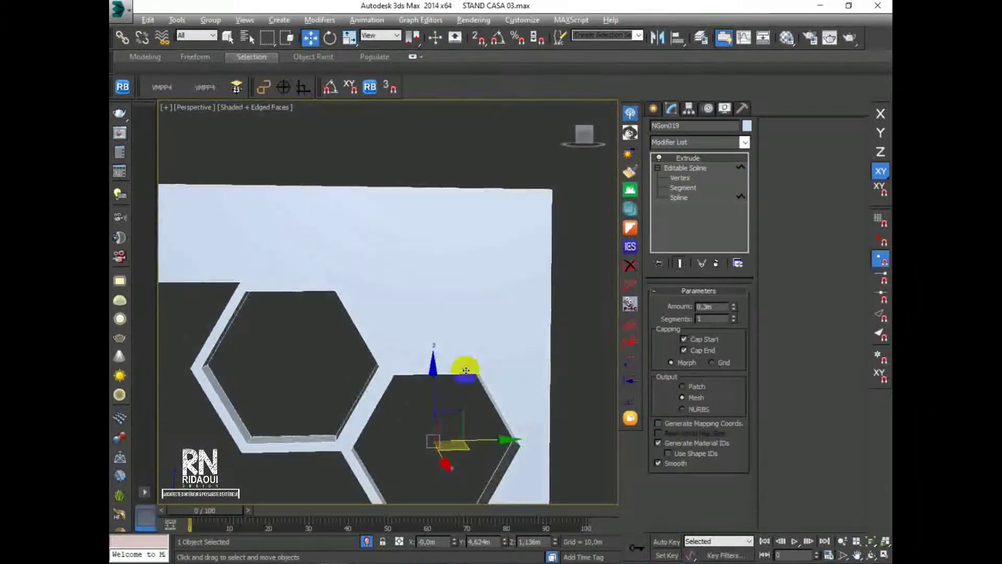
Try replacing the upper opening with a copy of the lower hexagon spline moved straight up, with the end result shown
left_click(681, 198)
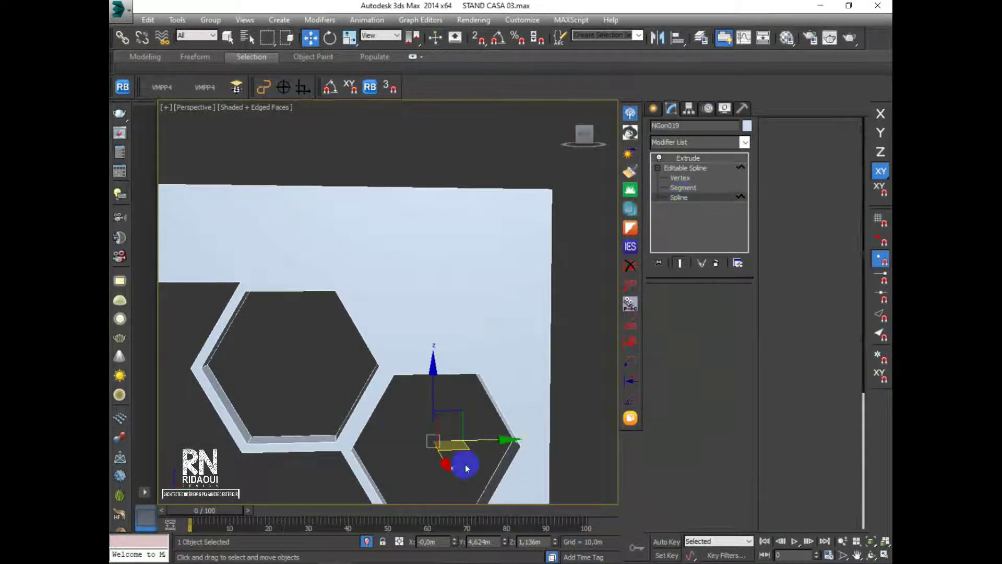
left_click(418, 369)
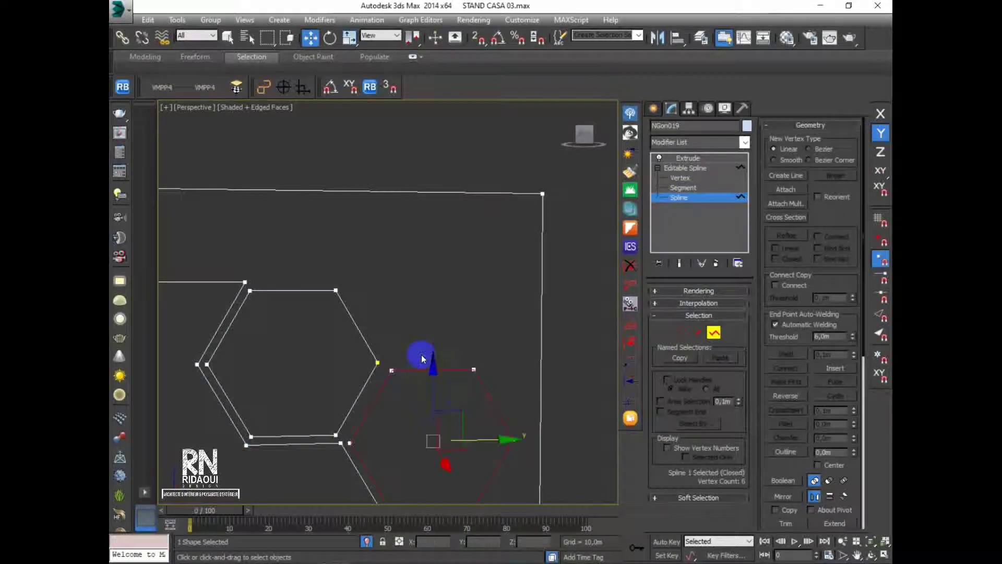
left_click(679, 264)
left_click_drag(422, 375, 439, 215, "shift")
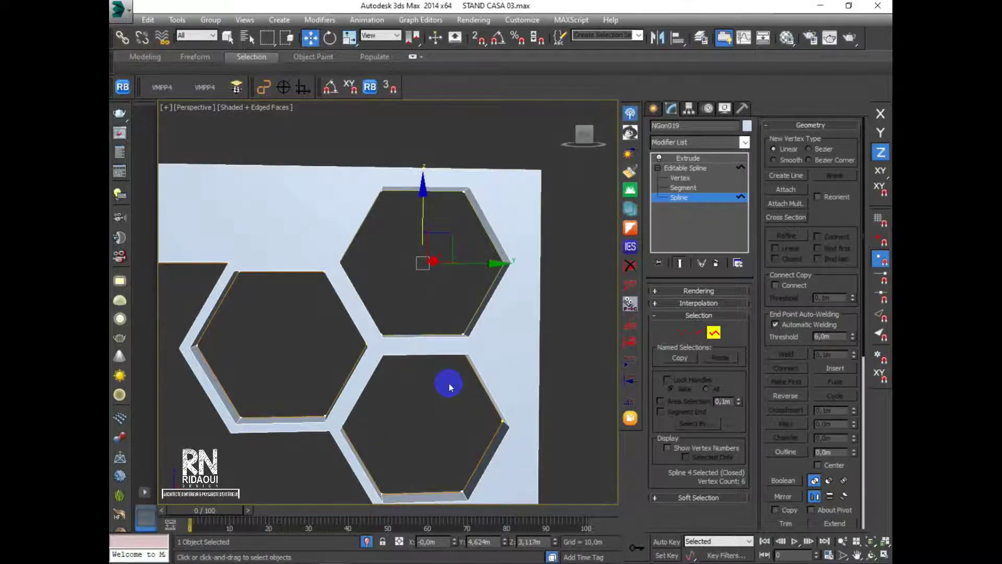
Switch to the Right view and inspect the panel with the copied upper hexagon
key("f")
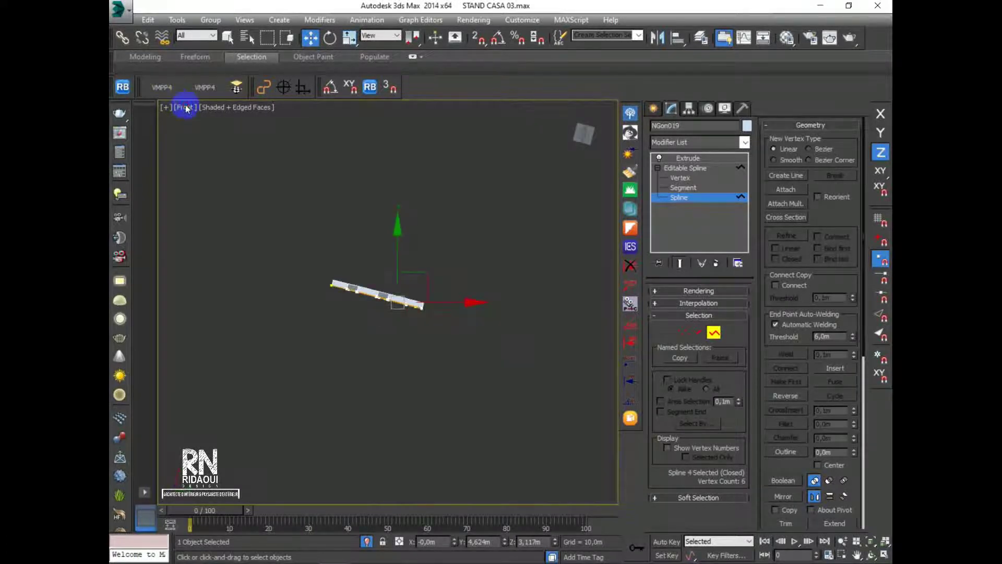
left_click(185, 107)
left_click(220, 249)
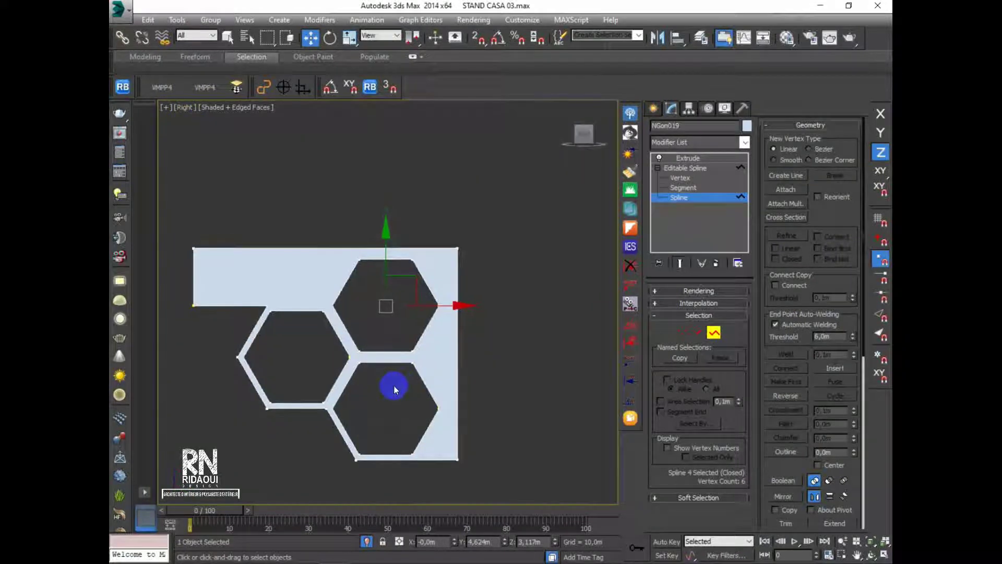
left_click(394, 384)
middle_click_drag(393, 384, 427, 409)
scroll(421, 392, "up", 2)
Return to the Extrude modifier and examine the capping around the three hexagonal openings from several angles
left_click(452, 347)
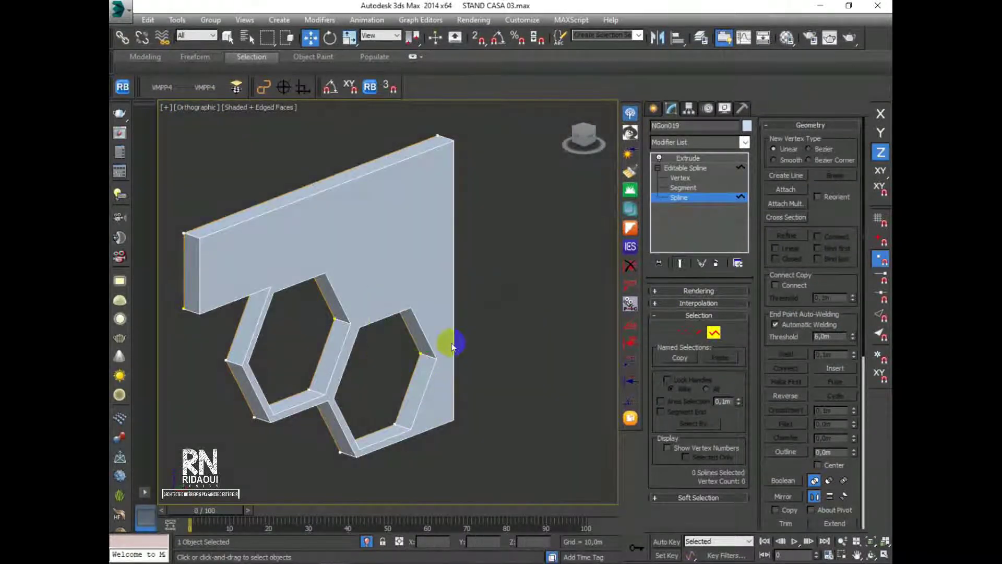
left_click(452, 347)
left_click(507, 264)
mouse_move(456, 348)
middle_mouse_down("alt")
mouse_move(434, 350)
mouse_move(452, 349)
middle_mouse_up("alt")
left_click(676, 262)
middle_click_drag(579, 344, 456, 358, "alt")
left_click(689, 158)
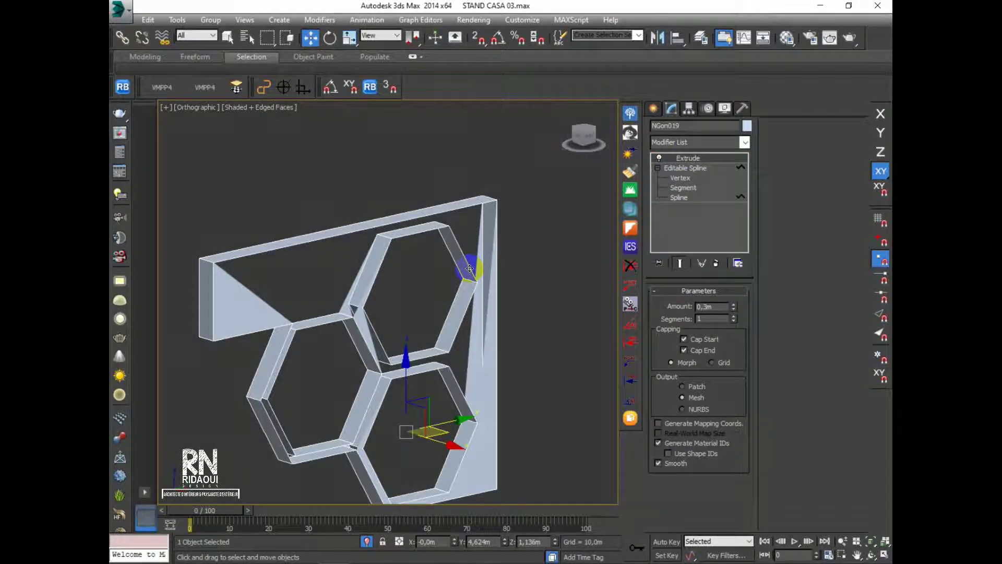
middle_click_drag(470, 269, 416, 347, "alt")
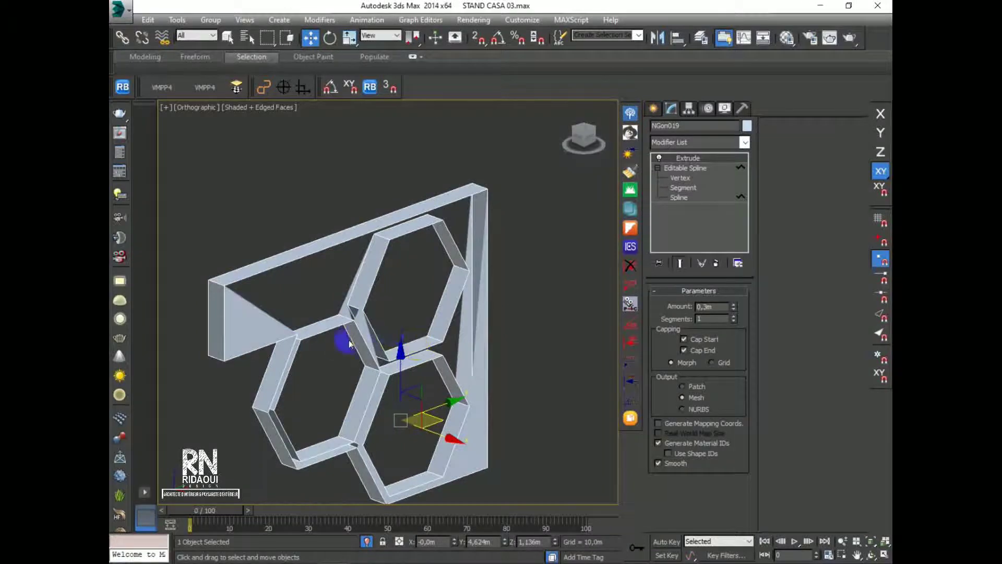
middle_click_drag(400, 335, 407, 316)
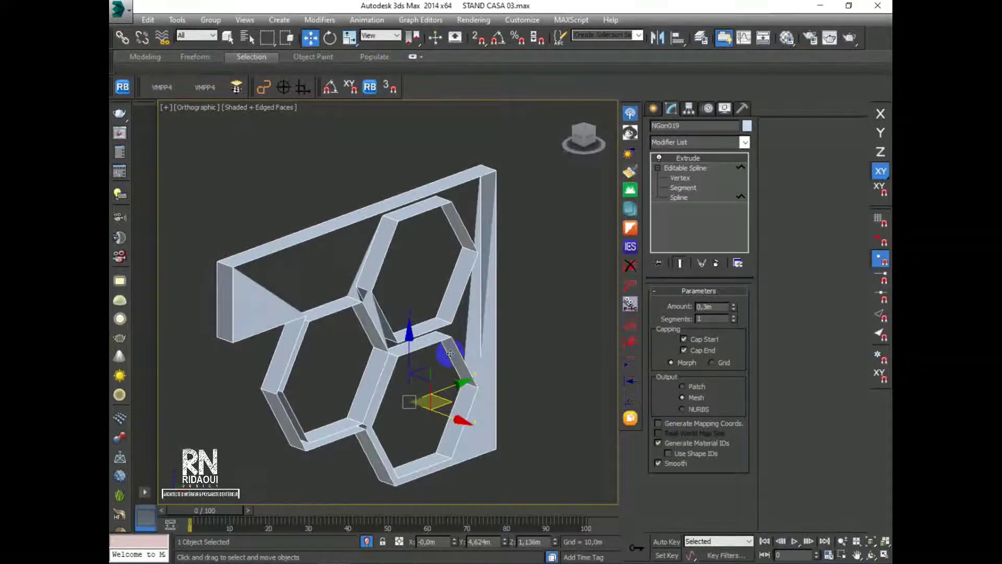
middle_click_drag(548, 431, 527, 429, "alt")
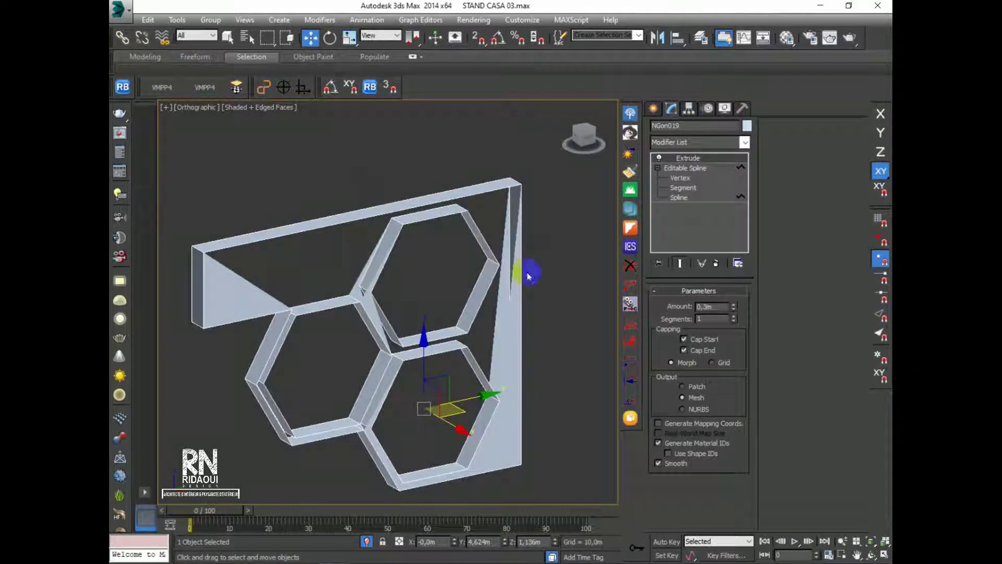
Try the extrusion without the upper hexagon spline, and undo its deletion
left_click(679, 197)
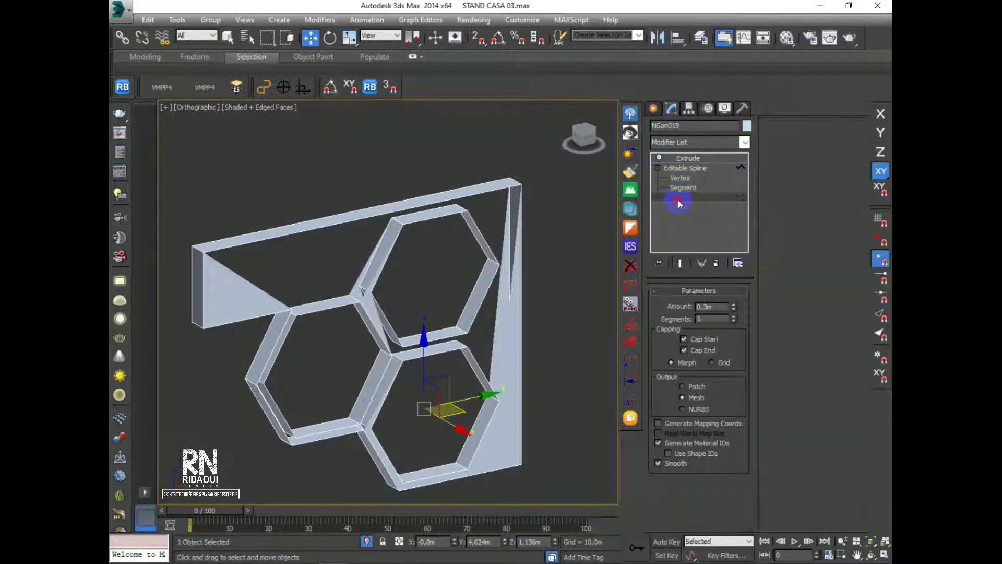
left_click(456, 245)
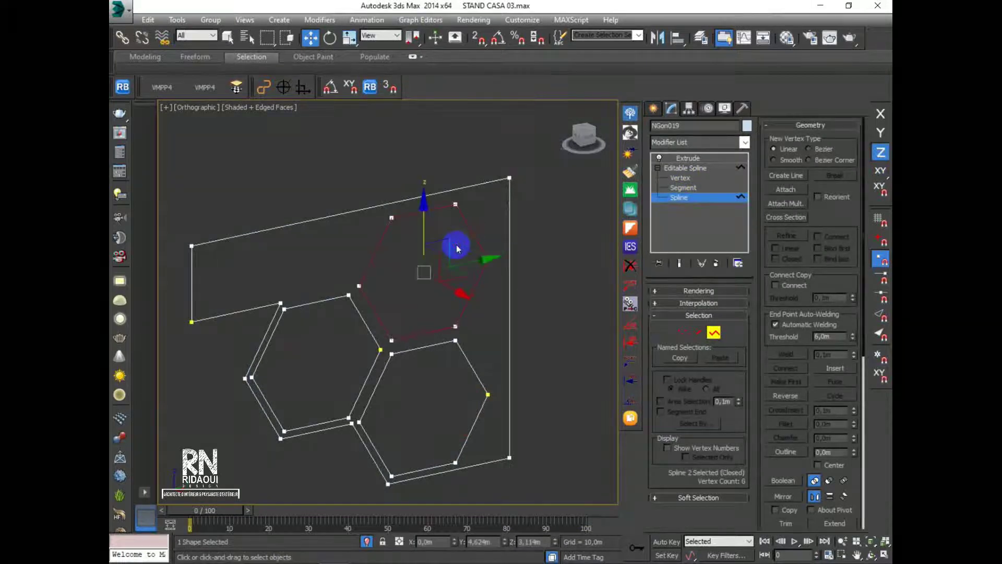
key("Delete")
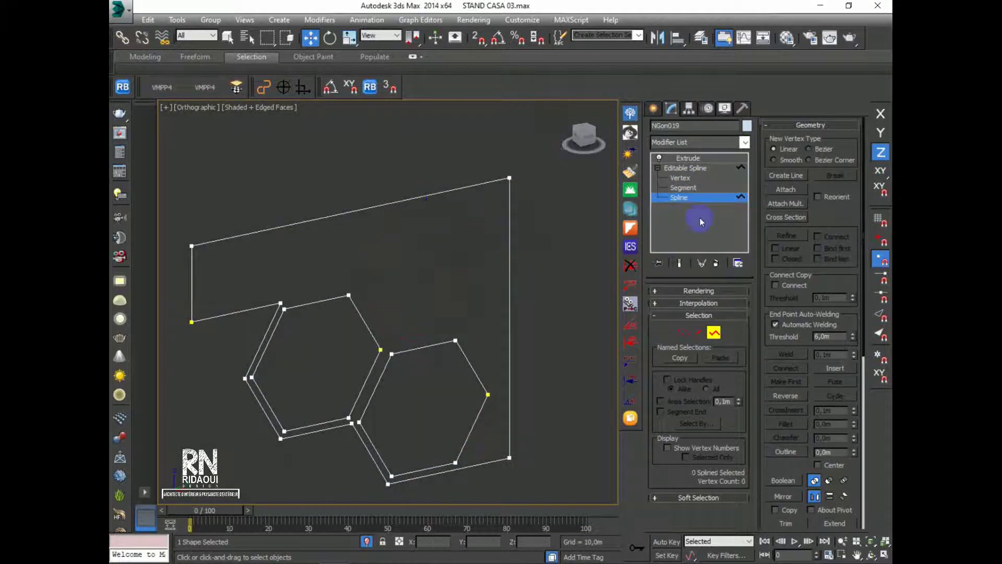
left_click(685, 158)
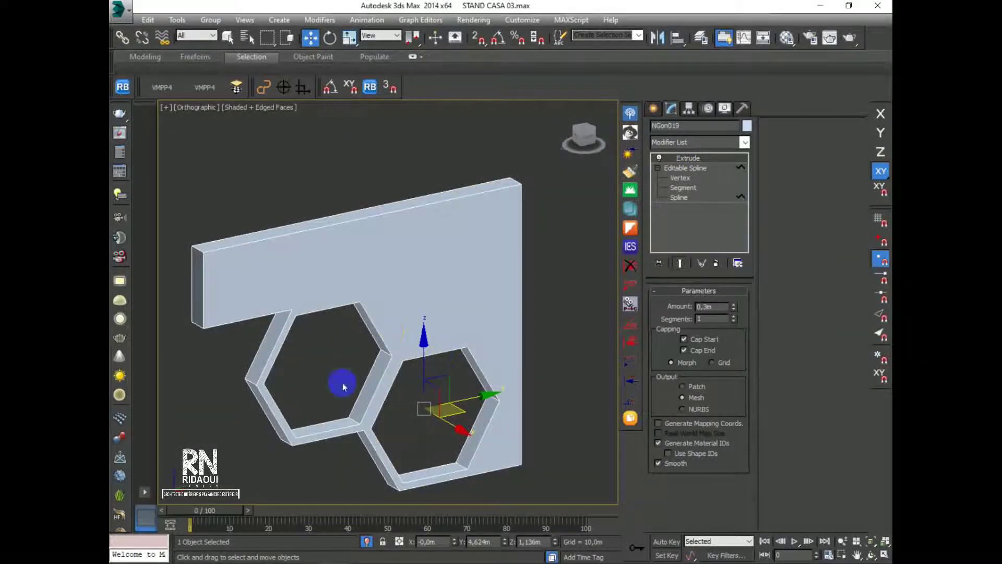
key("ctrl+z")
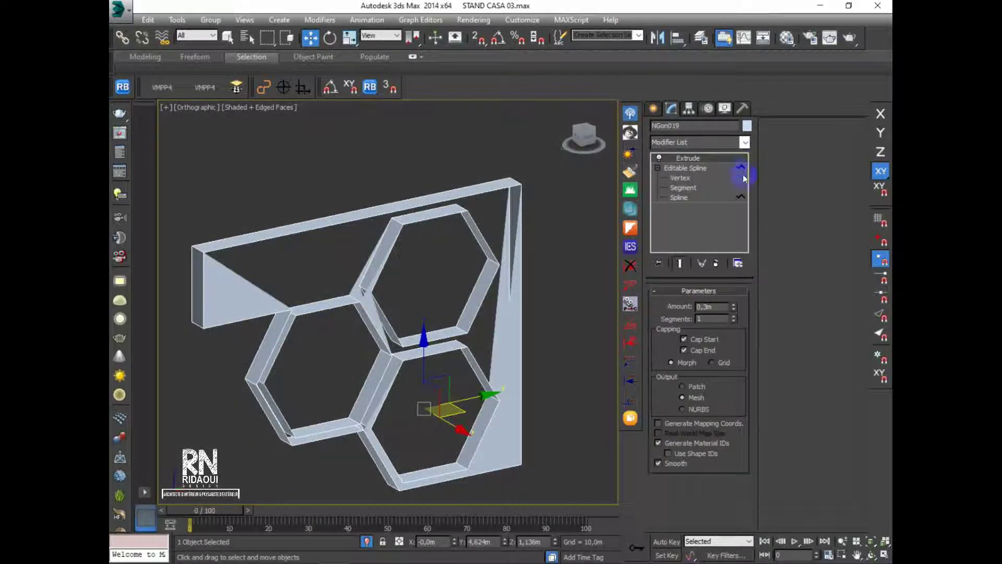
Try the extrusion without the left-hand hexagon spline, and undo its deletion
left_click(684, 199)
left_click(307, 305)
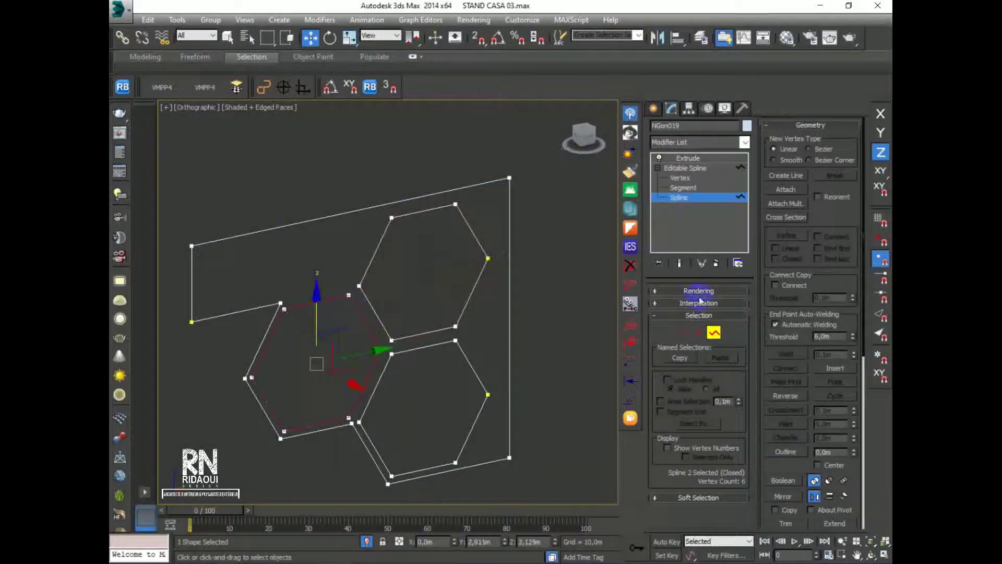
key("Delete")
left_click(688, 158)
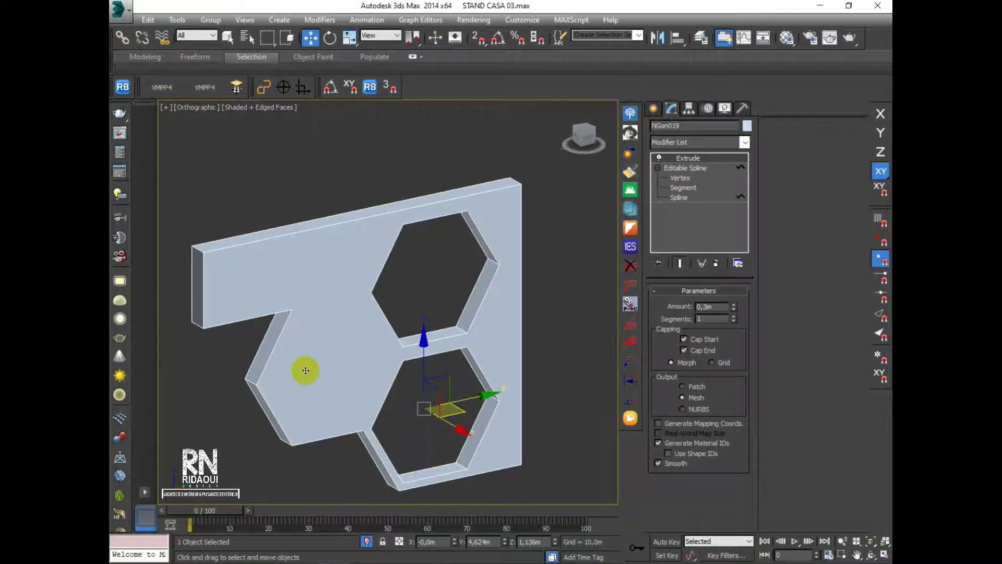
key("ctrl+z")
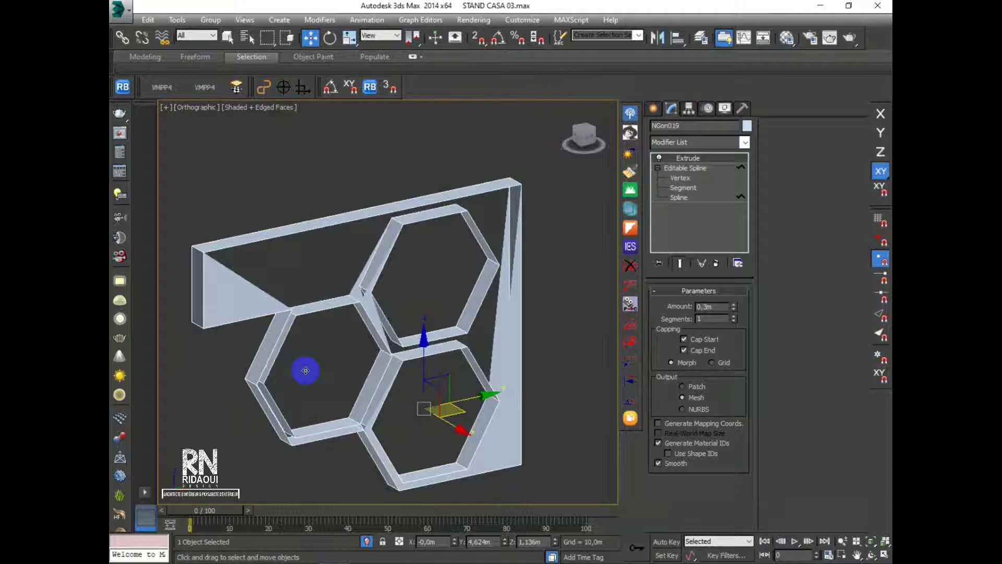
Delete the upper hexagon spline from the panel's editable spline
middle_click_drag(485, 235, 479, 232)
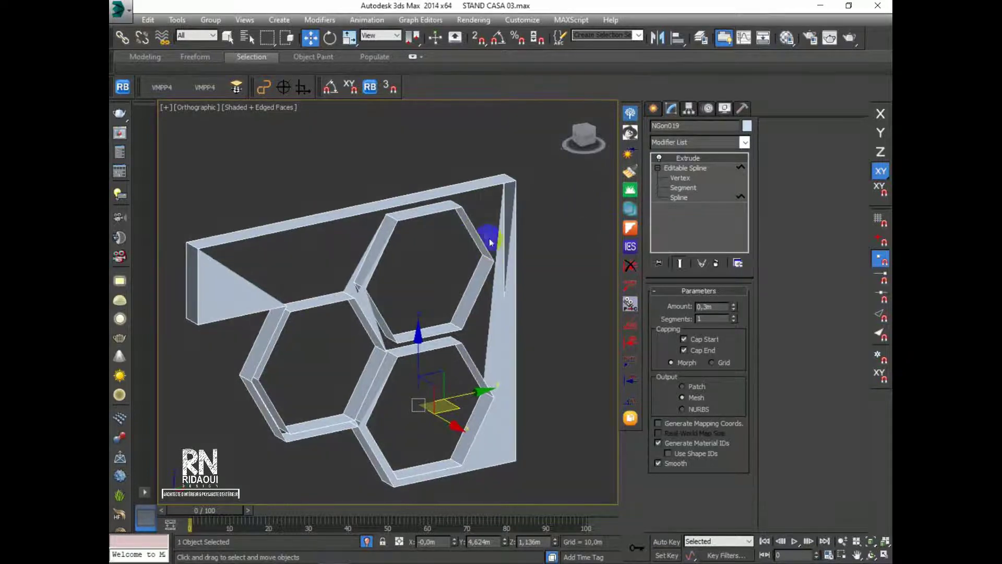
left_click(679, 197)
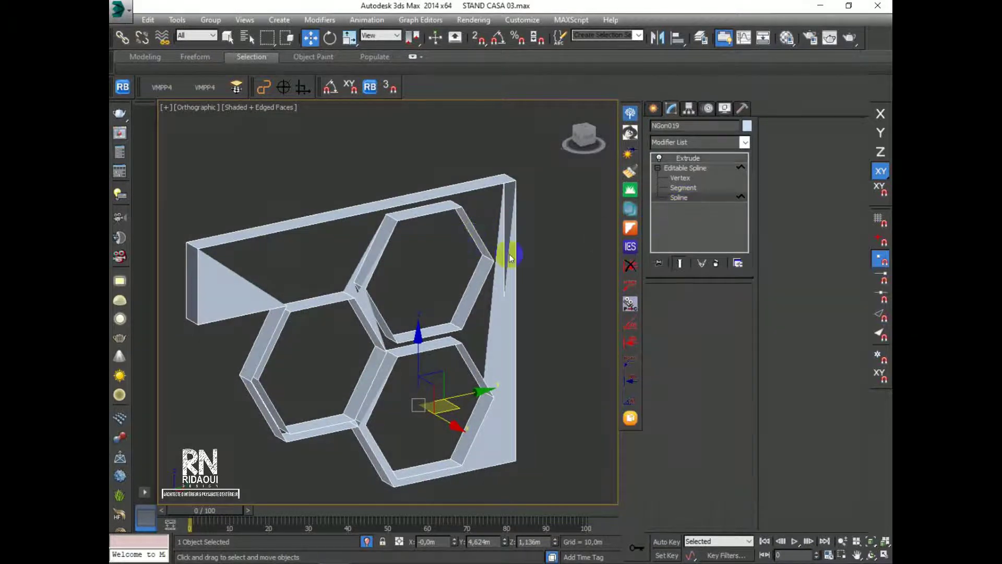
left_click(475, 234)
key("Delete")
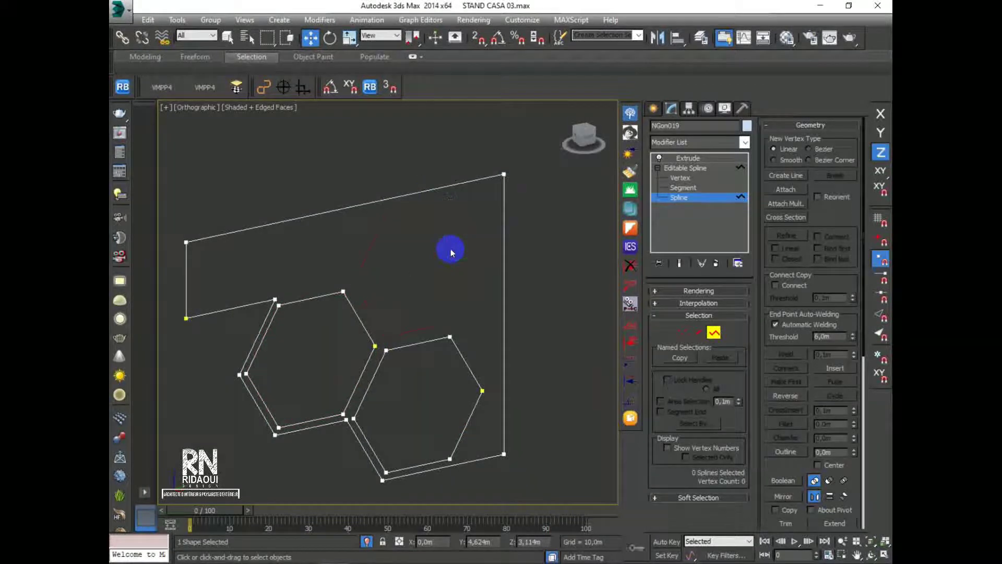
Switch to the Right view and select the lower hexagon spline
middle_click_drag(457, 340, 465, 331)
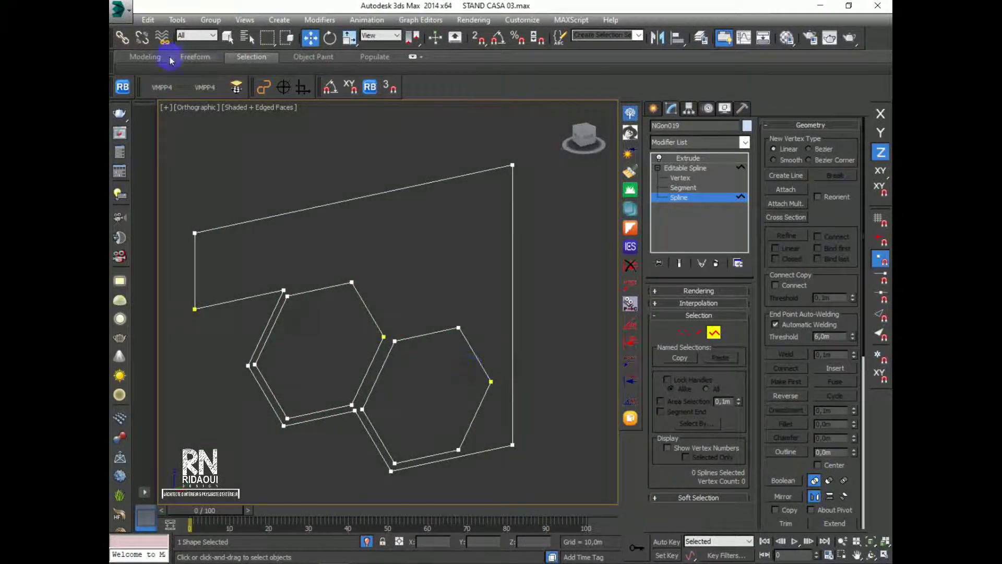
left_click(183, 107)
left_click(226, 246)
middle_click_drag(454, 383, 425, 351)
scroll(434, 347, "up", 2)
left_click(431, 312)
left_click(689, 159)
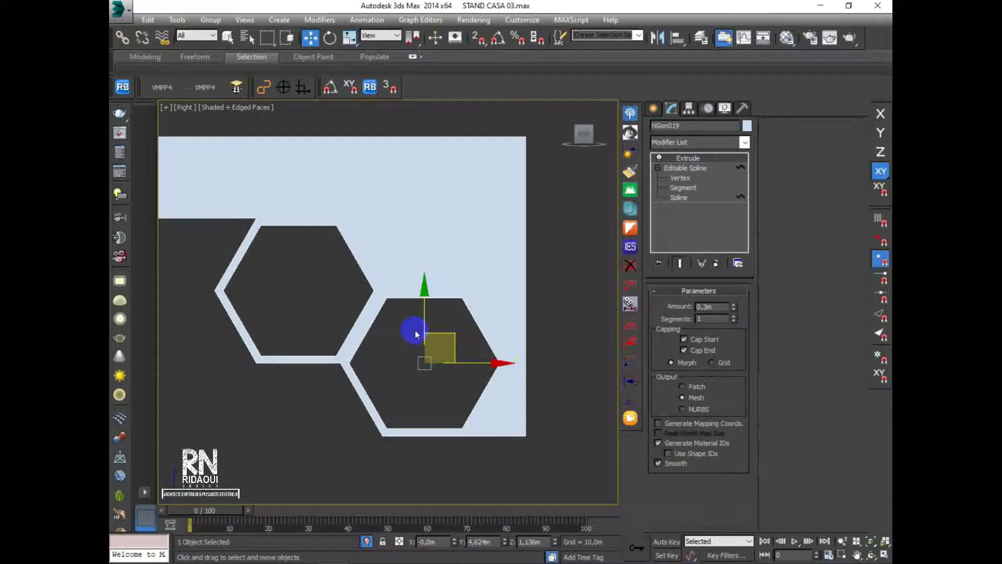
left_click_drag(417, 334, 427, 267, "shift")
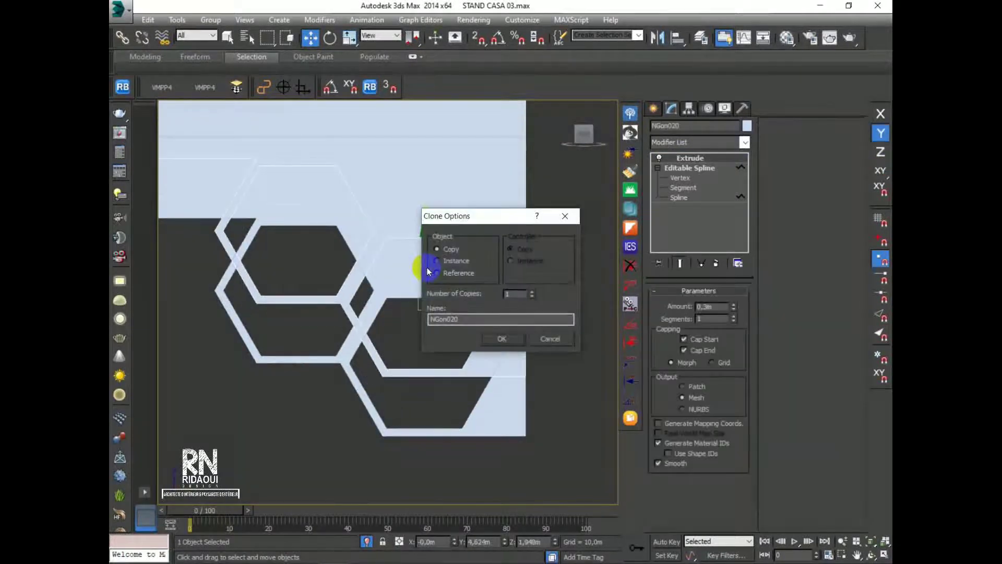
left_click(557, 219)
Show the end result in wireframe, copy the lower hexagon spline straight up into the upper position, and return to the Perspective view
left_click(680, 197)
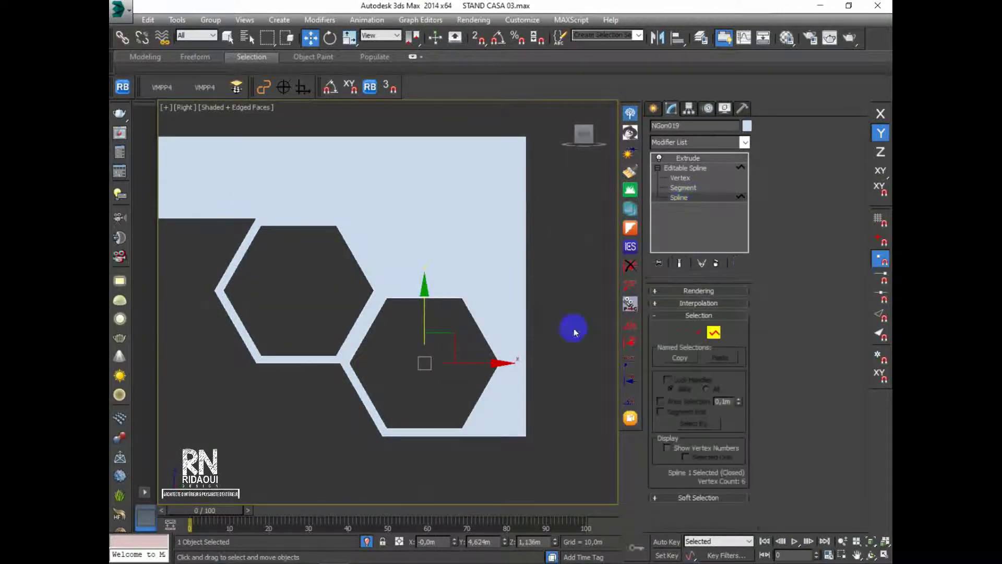
left_click(428, 312)
left_click(679, 265)
left_click(680, 268)
left_click(679, 266)
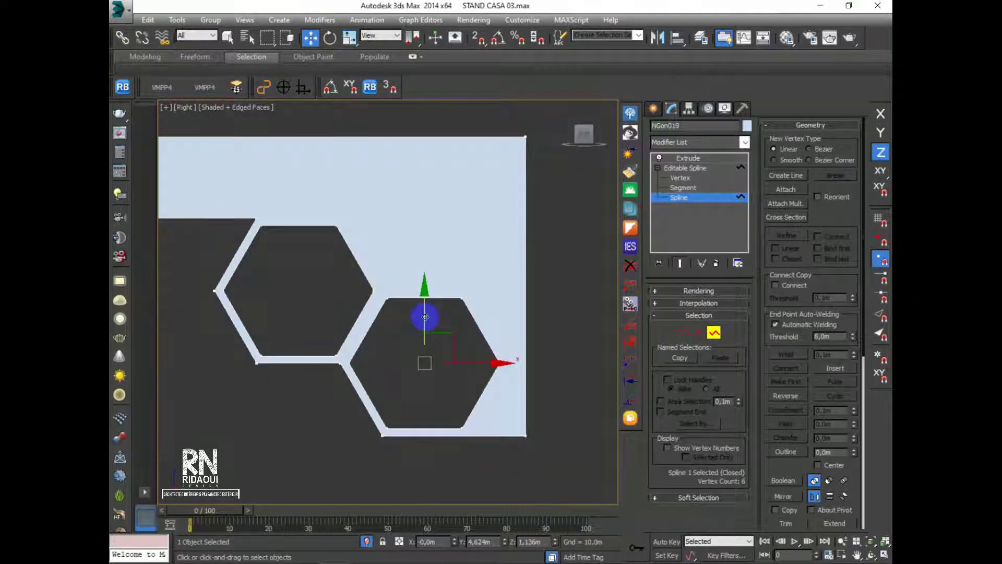
key("F3")
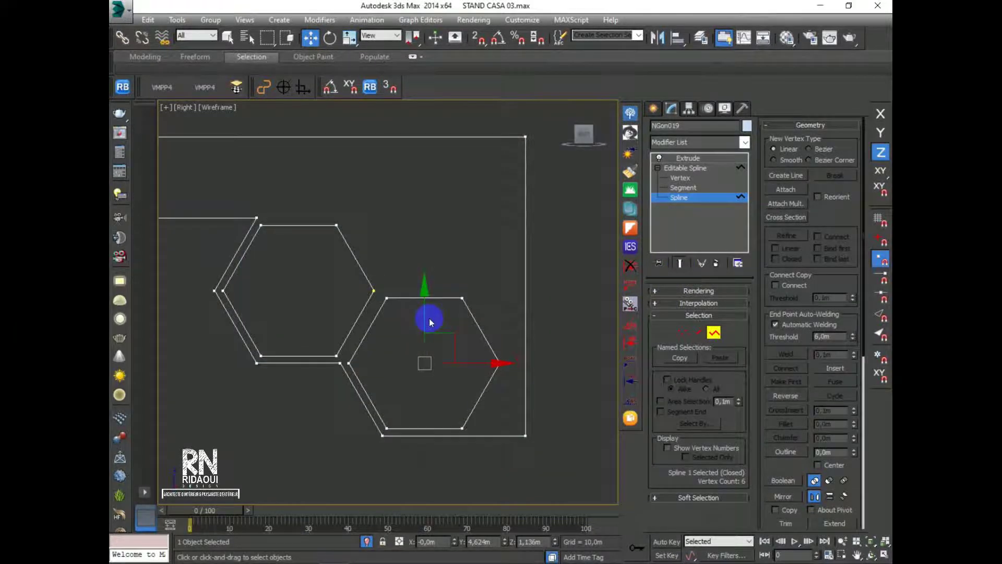
left_click_drag(424, 315, 426, 173, "shift")
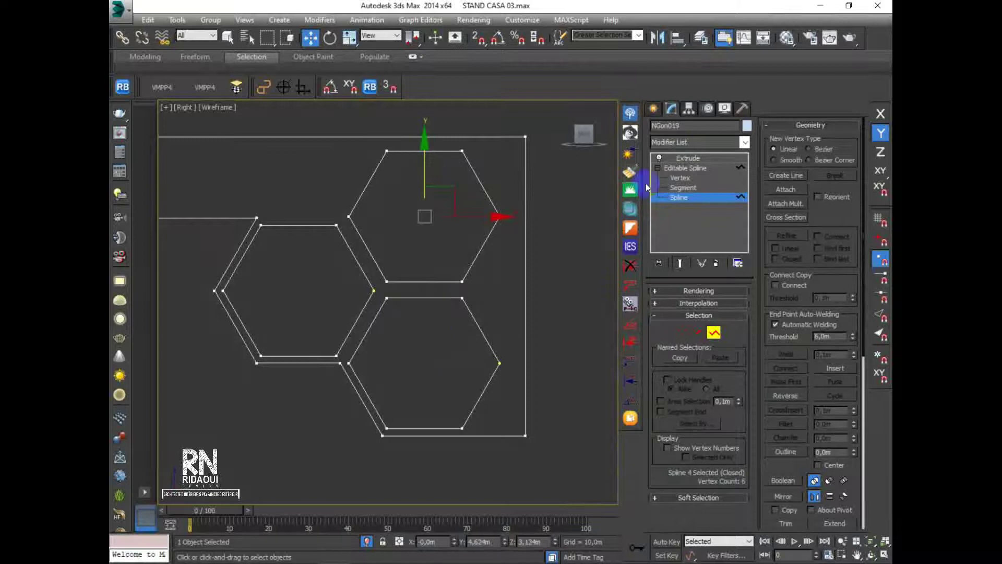
middle_click_drag(476, 360, 470, 393)
key("p")
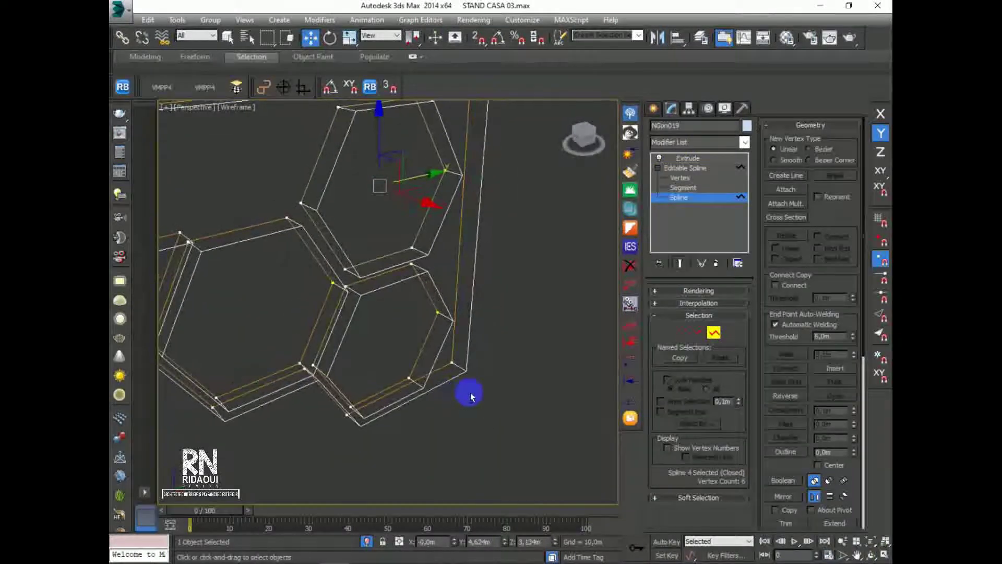
Show the panel shaded with edged faces and try a copy of the upper hexagon spline overlapping the panel's top edge
key("F3")
mouse_move(336, 299)
middle_mouse_down("alt")
mouse_move(354, 315)
mouse_move(340, 313)
mouse_move(353, 286)
mouse_move(443, 320)
mouse_move(460, 315)
middle_mouse_up("alt")
left_click_drag(460, 315, 343, 225, "shift")
left_click(465, 210)
middle_click_drag(382, 271, 442, 270)
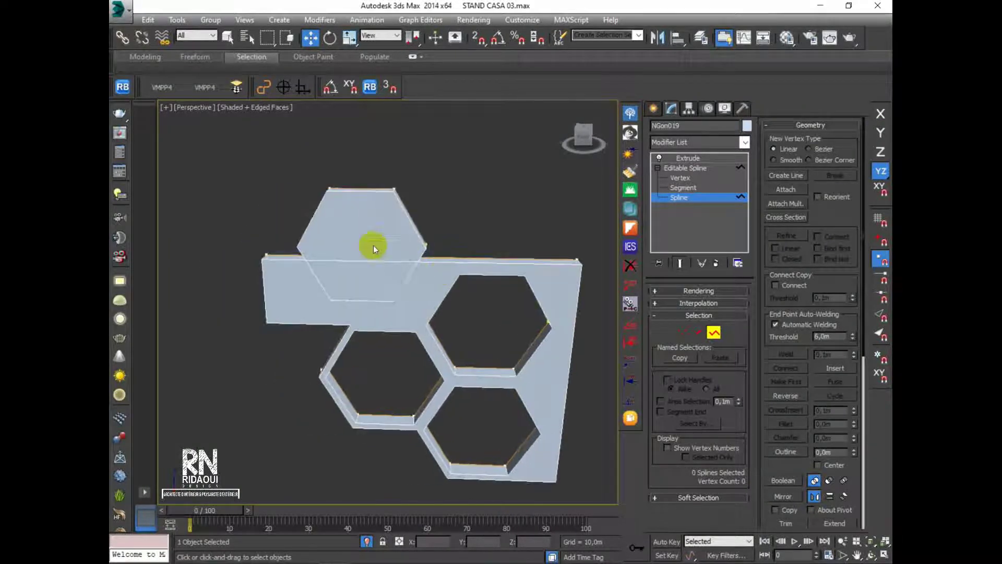
Select the copied hexagon spline above the panel and scale it down uniformly in the YZ plane
scroll(374, 245, "up", 3)
middle_click_drag(373, 245, 387, 269, "alt")
left_click_drag(458, 157, 308, 202)
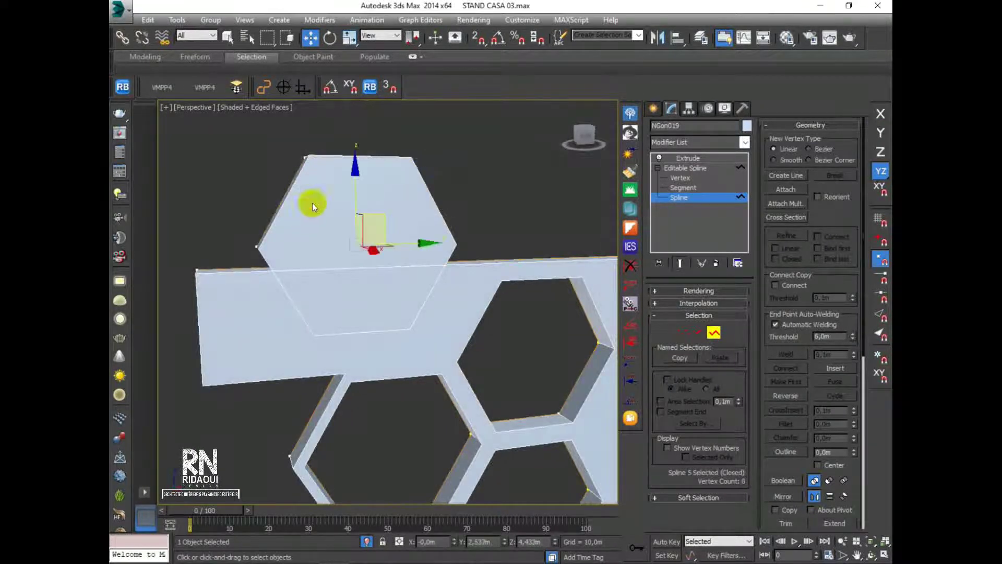
left_click(350, 39)
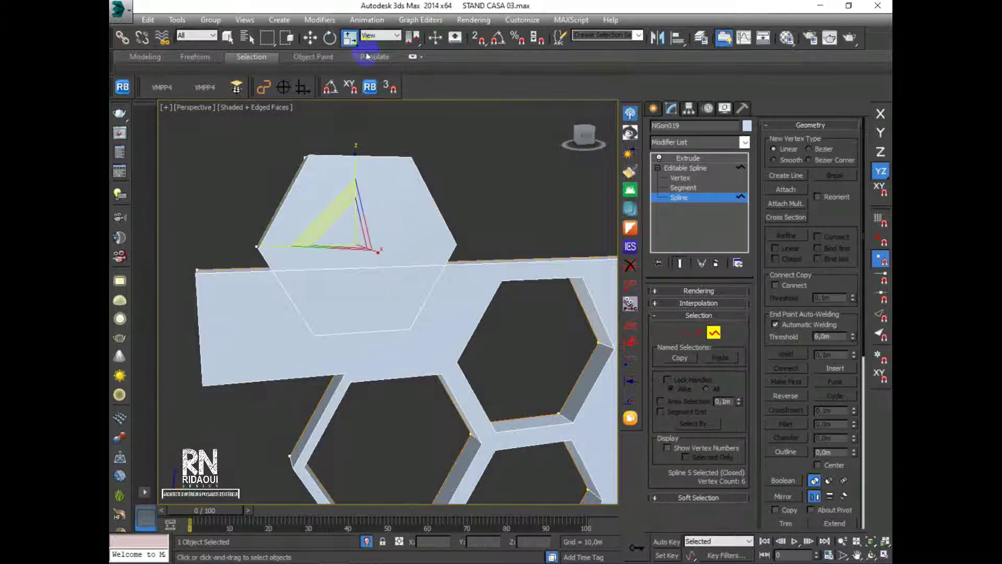
left_click_drag(353, 44, 350, 68)
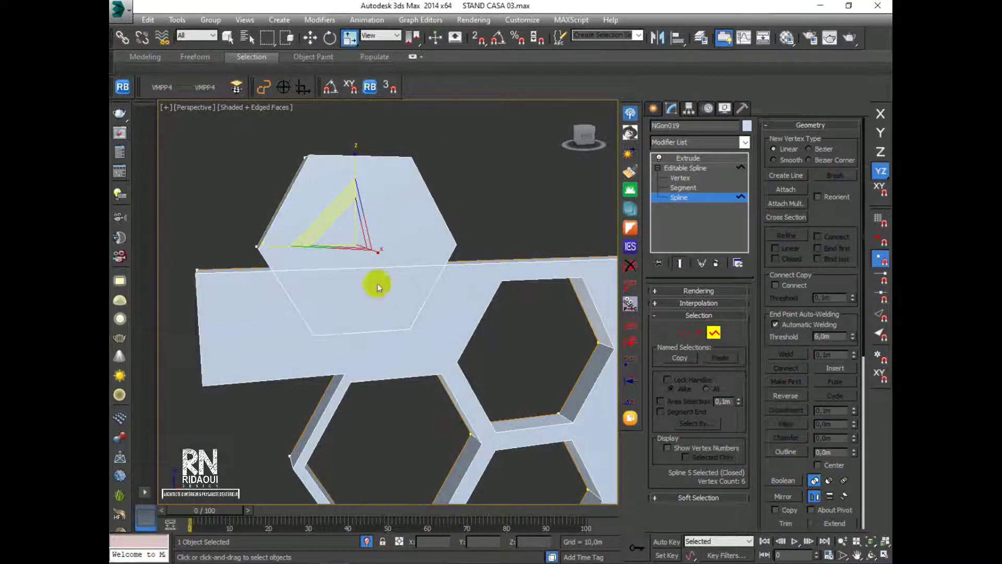
left_click_drag(346, 233, 326, 302)
Move the small hexagon spline down into the panel's horizontal strip and copy it along Y toward the strip's free end
left_click(310, 37)
left_click_drag(358, 175, 350, 251)
left_click_drag(409, 314, 308, 317, "shift")
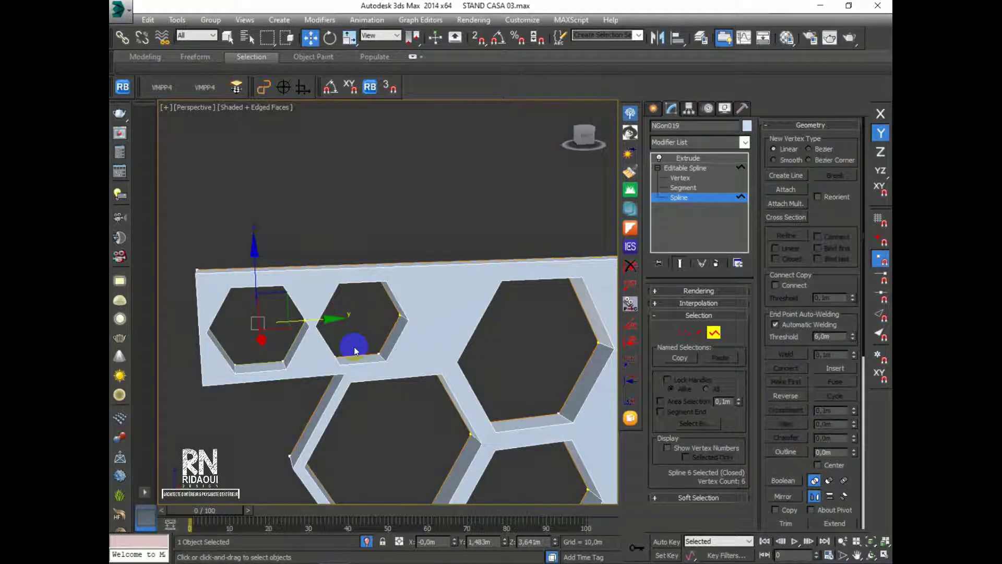
Undo the added hexagon copies, the move and the scaling back to the panel's three large openings
middle_click_drag(355, 349, 420, 364, "alt")
key("ctrl+z")
key("ctrl+z")
key("ctrl+z")
key("ctrl+z")
key("ctrl+z")
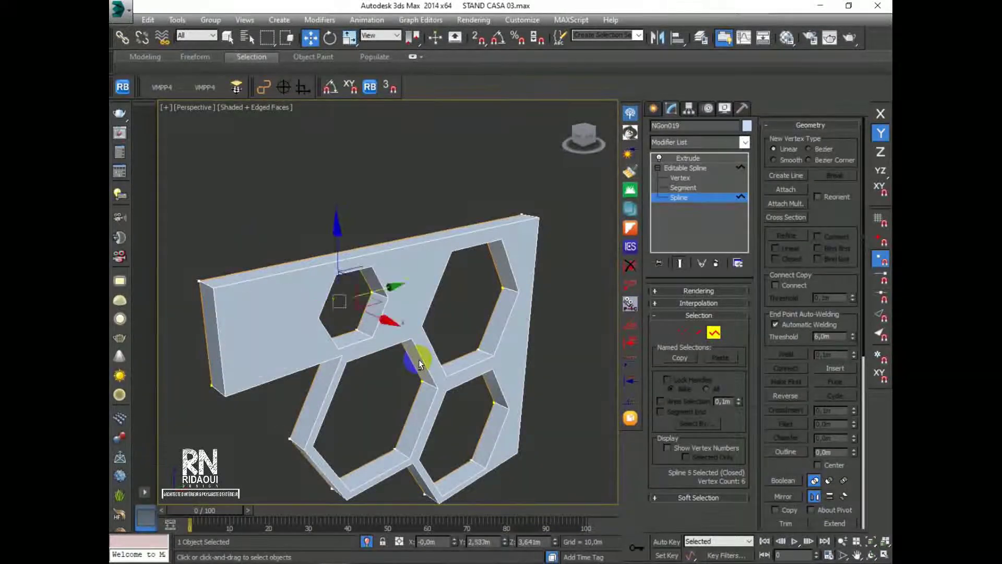
key("ctrl+z")
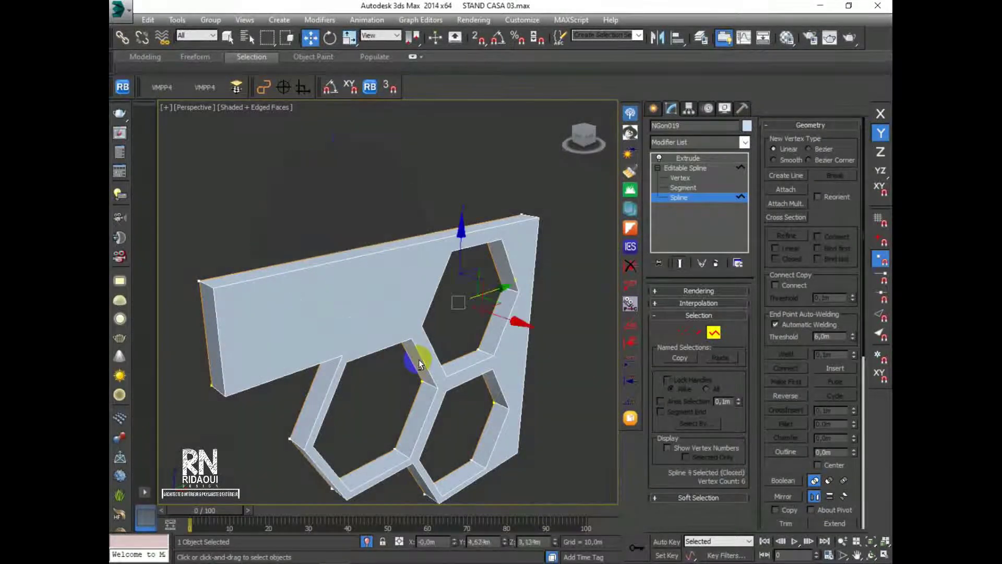
middle_click_drag(477, 392, 483, 365, "alt")
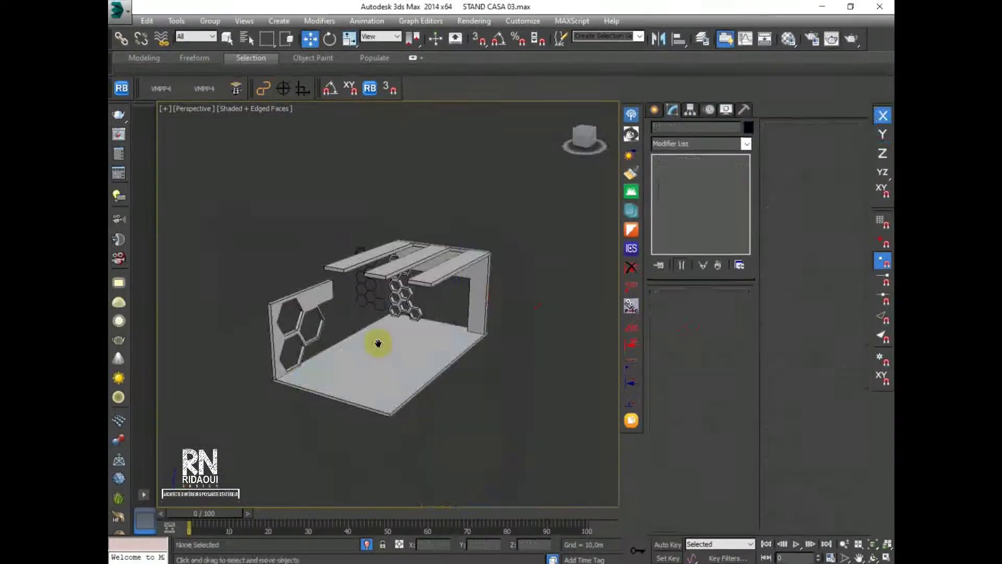
Compare the whole stand model with the reference image 014.jpg
mouse_move(380, 340)
middle_mouse_down("alt")
mouse_move(343, 347)
mouse_move(363, 344)
middle_mouse_up("alt")
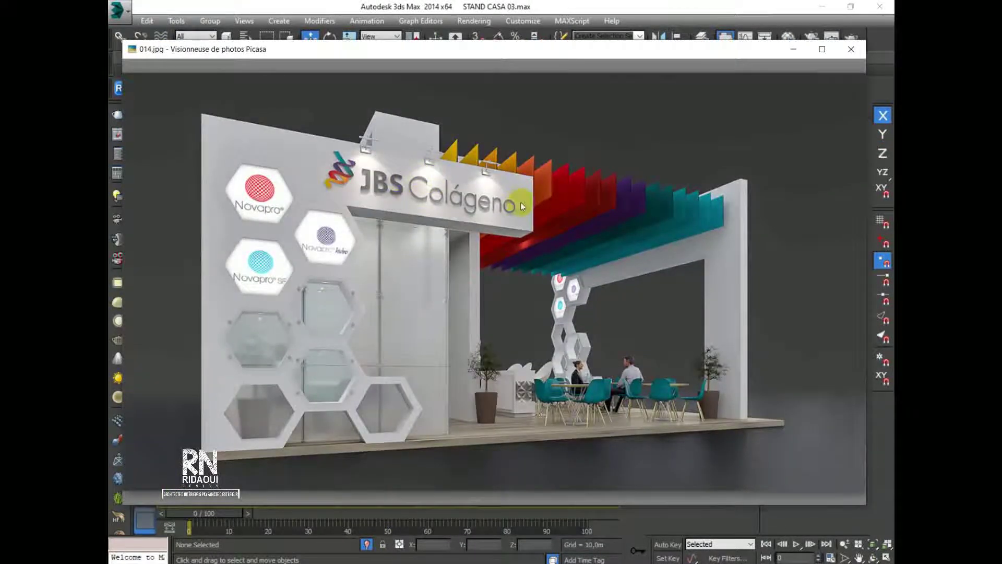
left_click(544, 181)
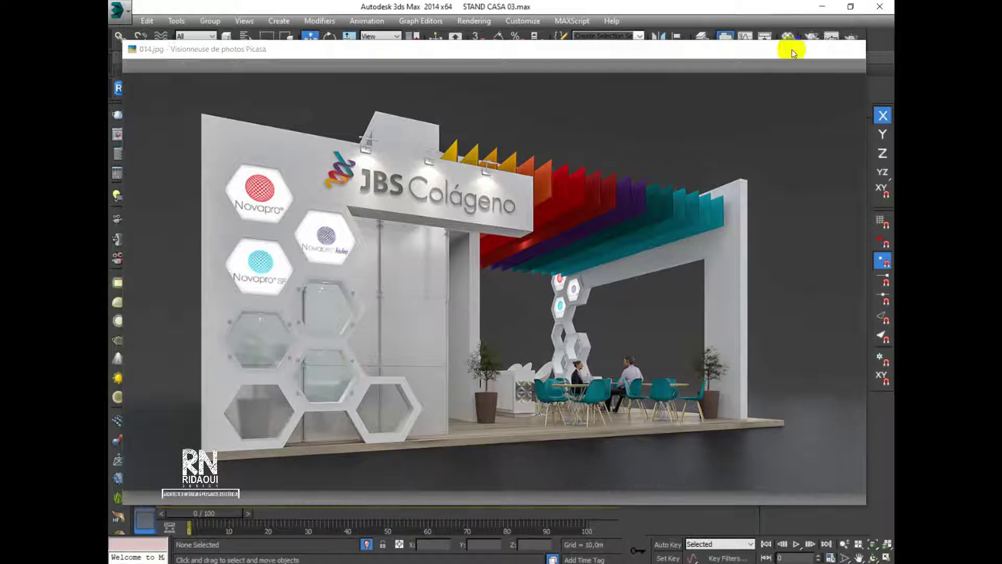
left_click(793, 48)
Select the extruded panel with hexagonal openings and copy it along X to the opposite side of the floor
middle_click_drag(456, 344, 454, 339)
scroll(354, 271, "up", 2)
left_click(260, 273)
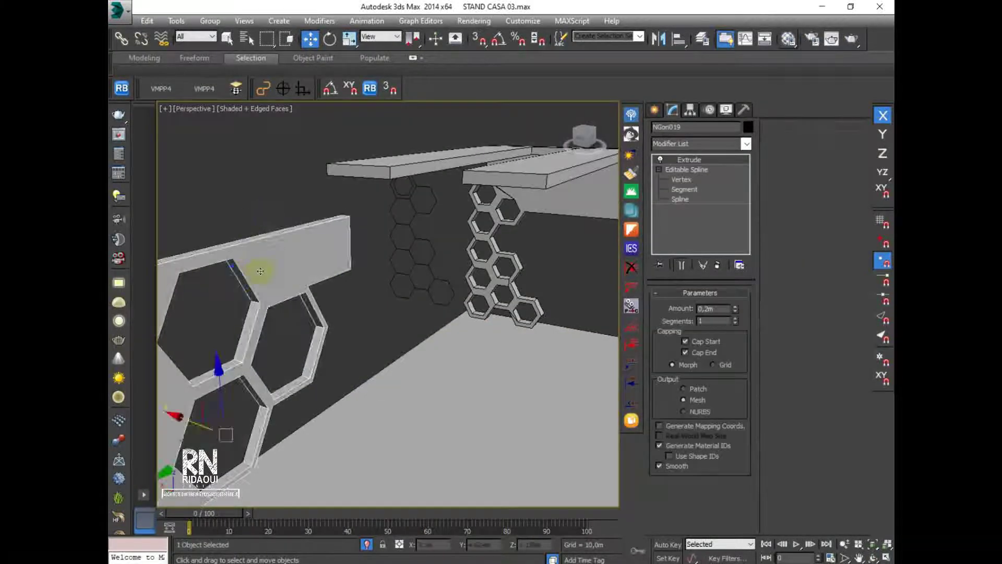
scroll(260, 272, "down", 4)
scroll(300, 310, "up", 2)
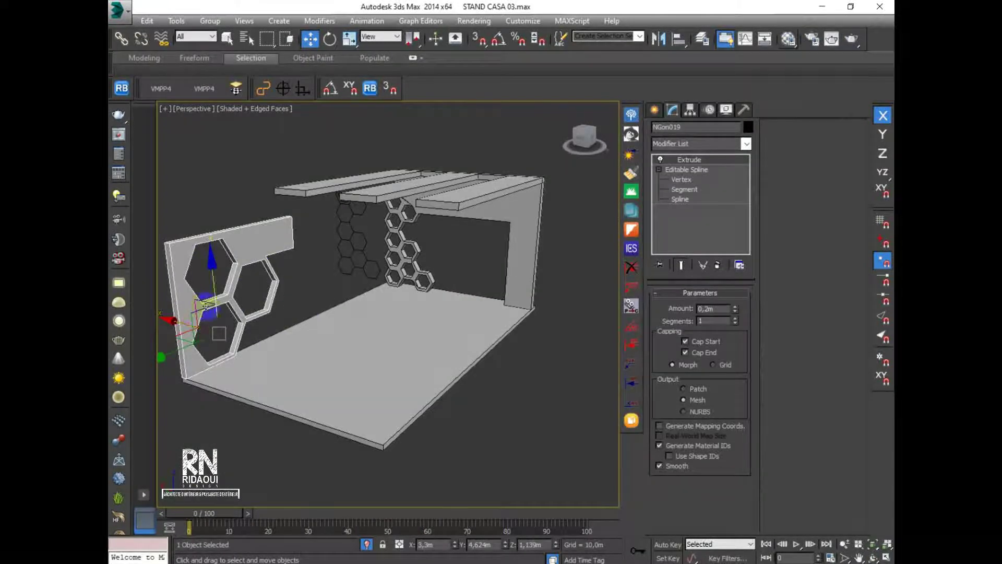
mouse_move(180, 321)
left_mouse_down("shift")
mouse_move(451, 411)
mouse_move(467, 390)
left_mouse_up("shift")
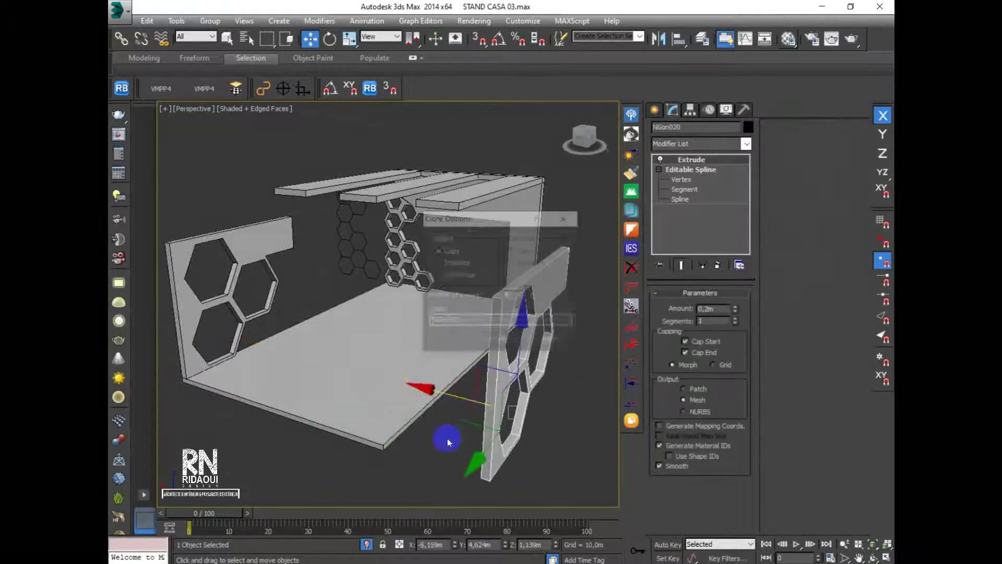
left_click(512, 339)
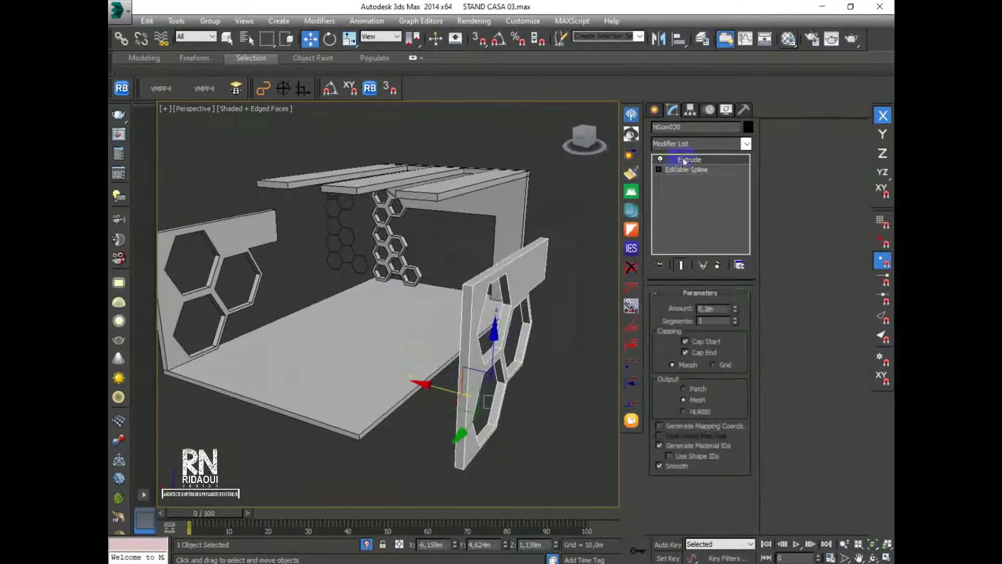
Turn on 3D snap and try reworking the copied panel's bottom corner at vertex level without its Extrude modifier
left_click(717, 265)
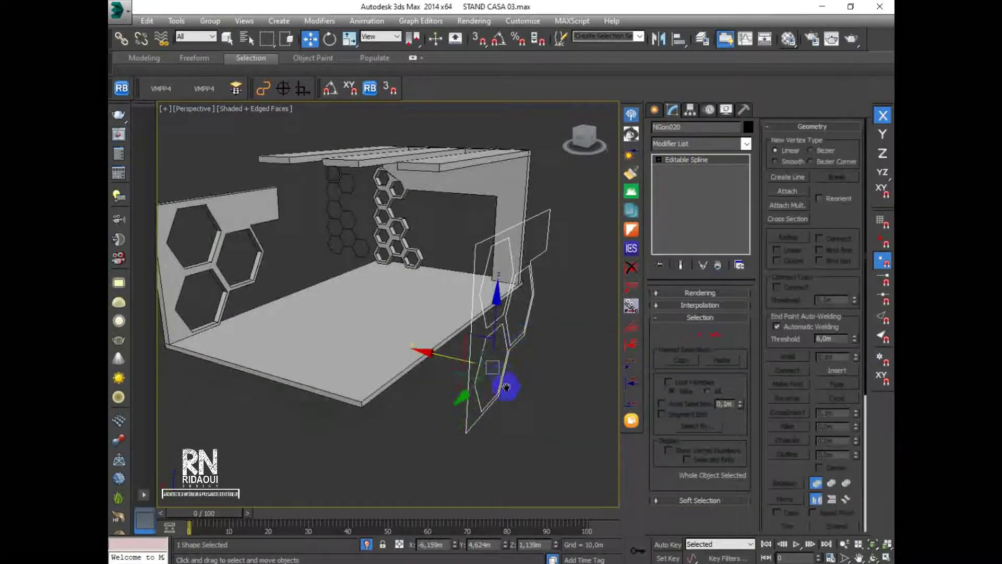
left_click(684, 334)
left_click(458, 40)
left_click(480, 42)
left_click_drag(481, 300, 500, 416)
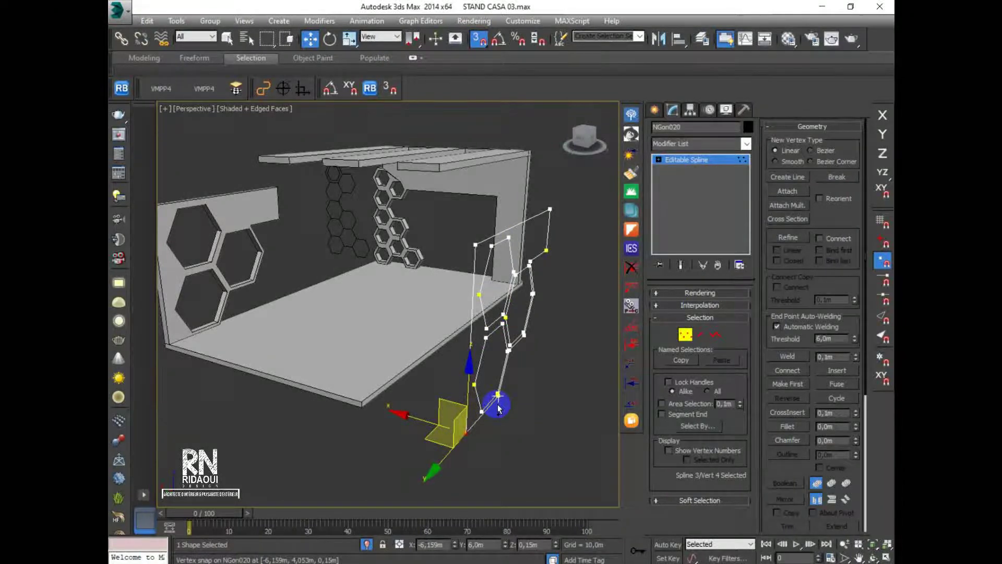
left_click(654, 109)
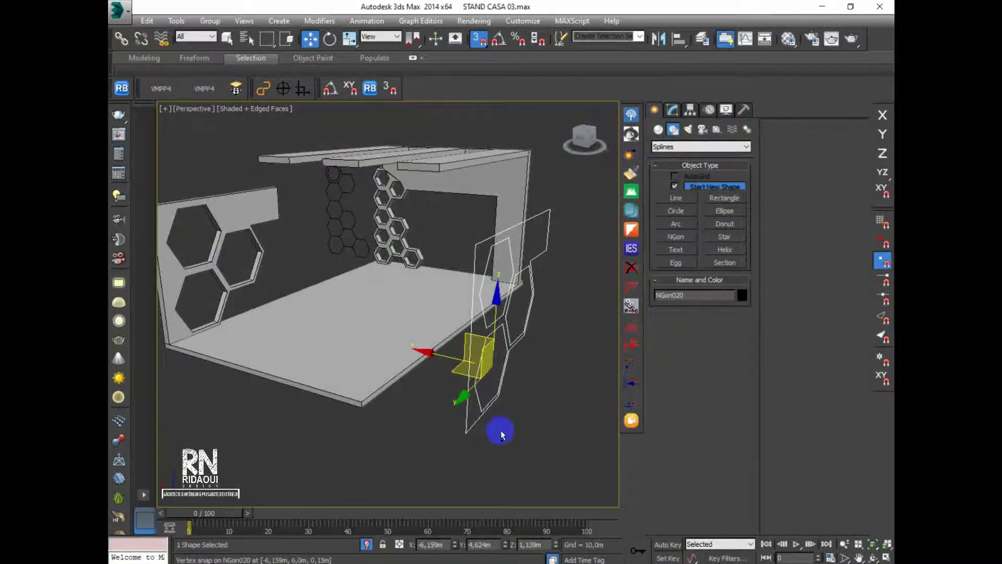
left_click(672, 110)
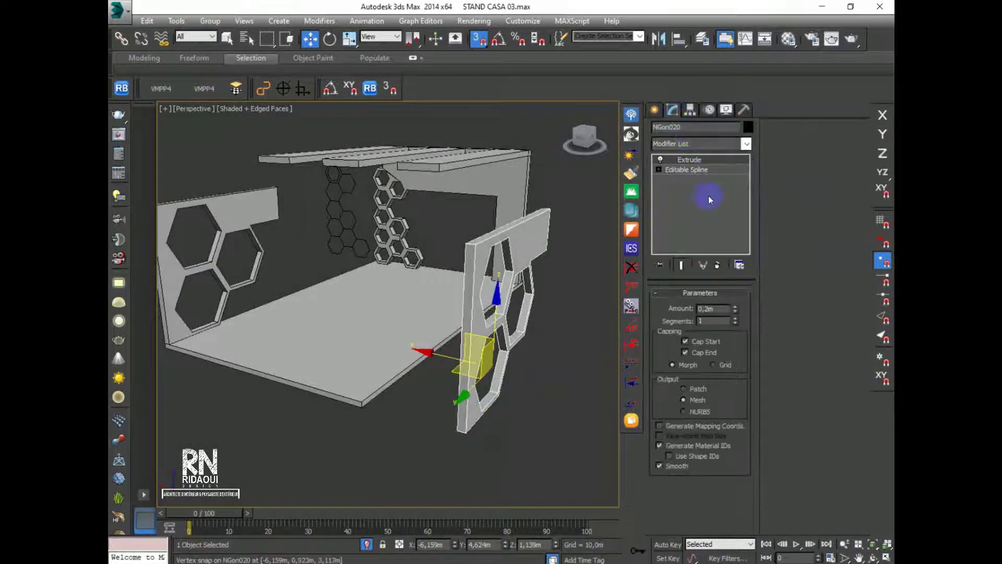
Remove the Extrude modifier from the copied panel and snap its outline's bottom corner onto the floor's near corner
left_click(717, 265)
left_click_drag(465, 431, 366, 404)
middle_click_drag(447, 399, 428, 386)
left_click(654, 110)
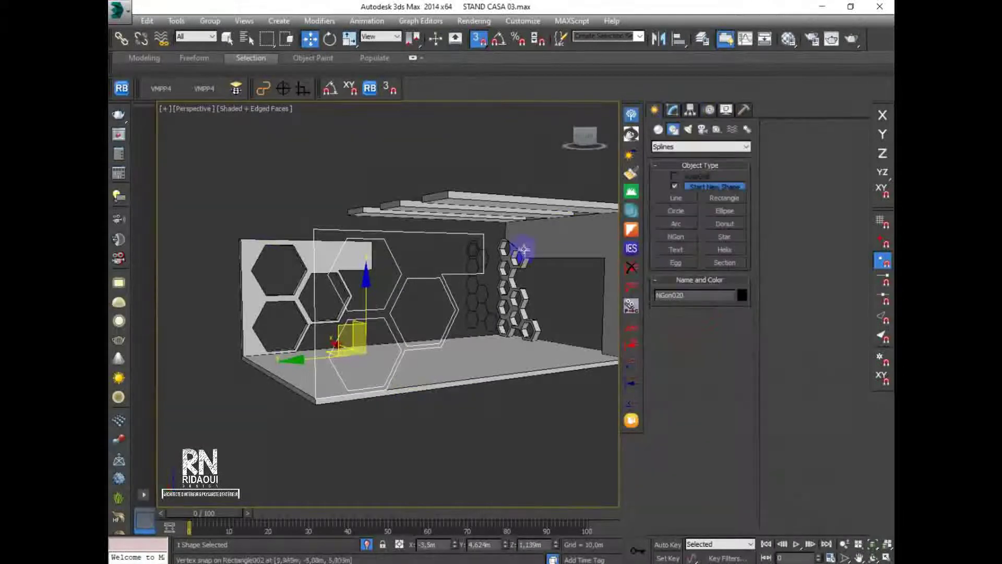
Hide the original extruded panel with the three hexagonal openings
left_click(273, 244)
right_click(272, 242)
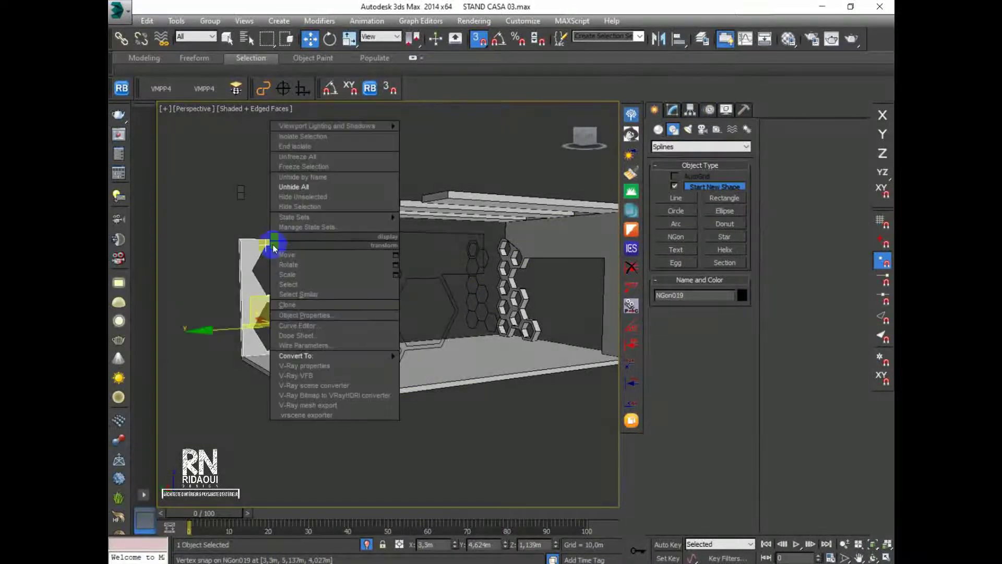
left_click(309, 207)
middle_click_drag(296, 296, 387, 328, "alt")
Switch to the Left view of the panel outline and compare it with the reference image 014.jpg
left_click(194, 110)
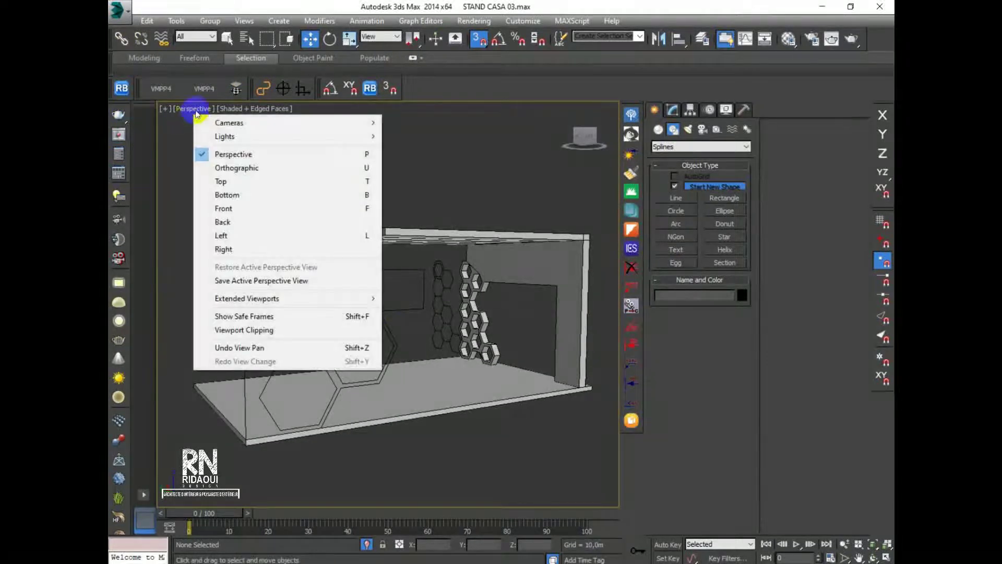
left_click(224, 236)
scroll(301, 329, "up", 4)
scroll(303, 337, "up", 3)
middle_click_drag(344, 359, 284, 331)
scroll(283, 331, "down", 3)
middle_click_drag(381, 349, 352, 325)
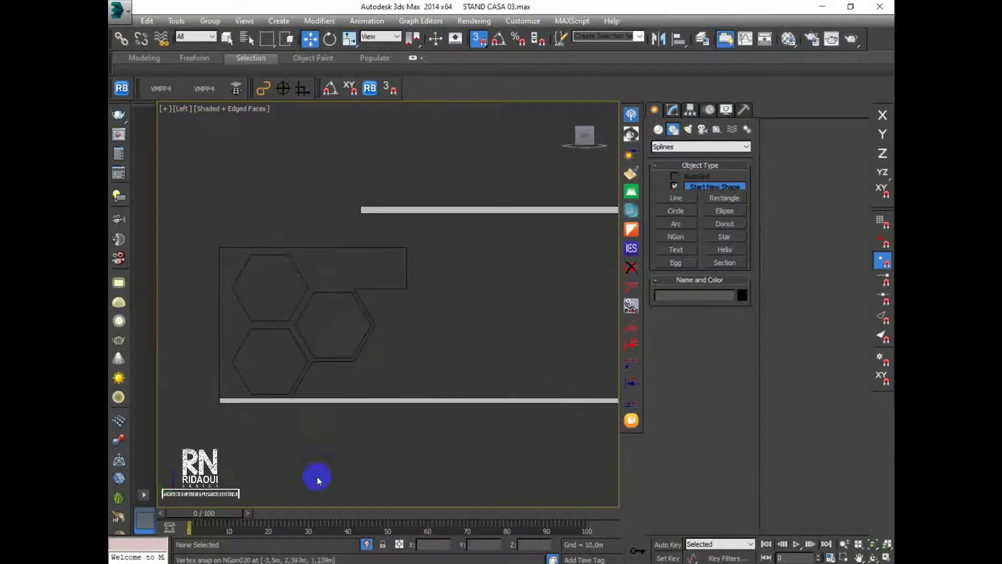
key("alt+Tab")
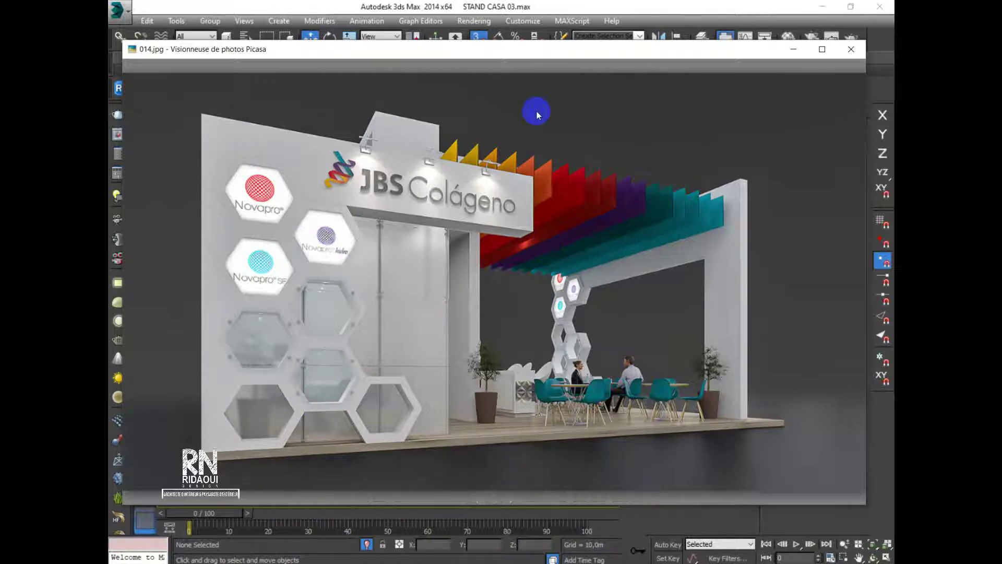
left_click(765, 4)
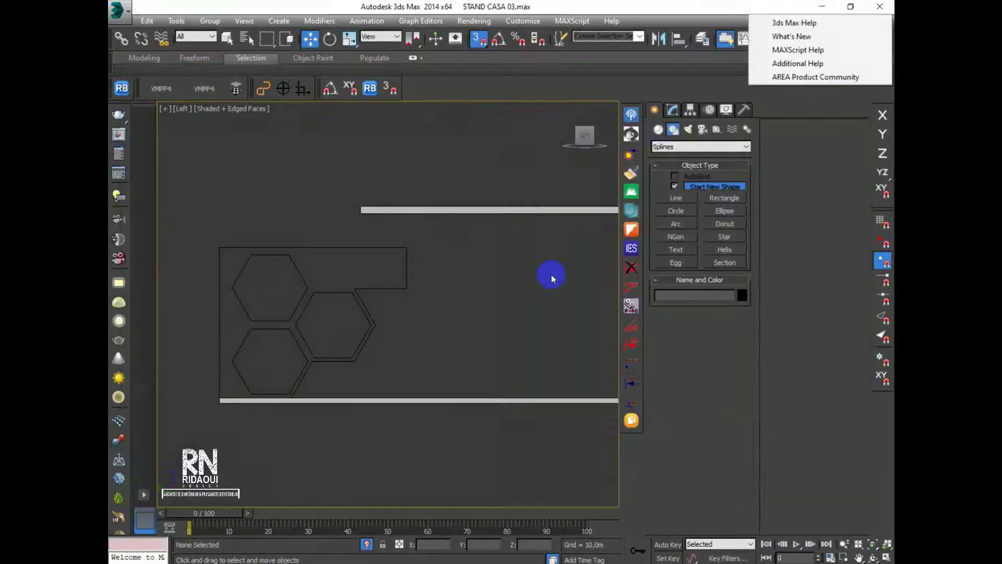
Select the nine small hexagon outlines beside the honeycomb wall, set the angle snap to 90 degrees and rotate them about Z
scroll(444, 296, "down", 5)
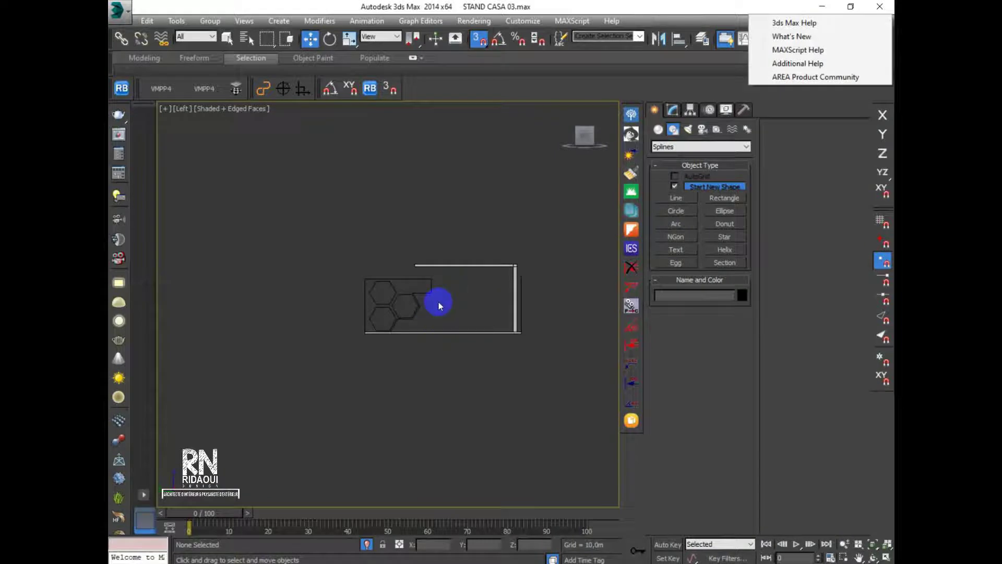
mouse_move(456, 318)
middle_mouse_down("alt")
mouse_move(421, 362)
mouse_move(446, 332)
mouse_move(418, 318)
middle_mouse_up("alt")
scroll(419, 318, "up", 5)
left_click_drag(505, 251, 409, 440)
left_click(330, 40)
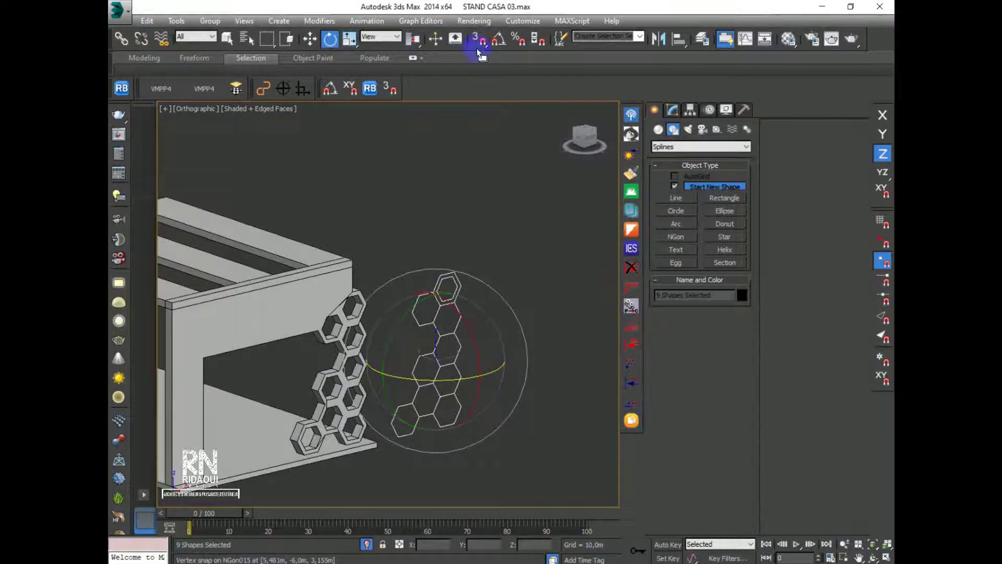
right_click(504, 43)
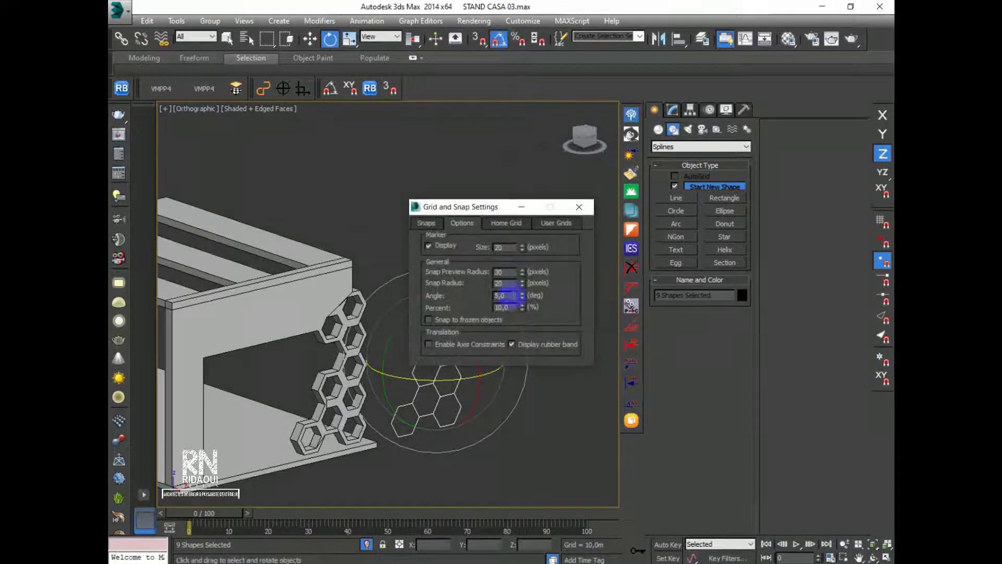
type("90")
left_click(583, 208)
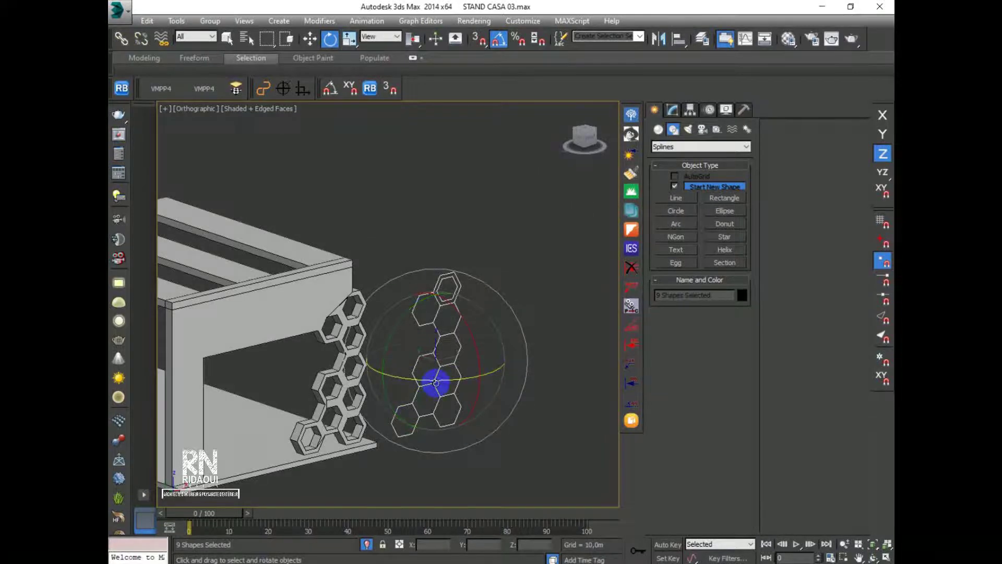
left_click_drag(436, 383, 449, 383)
middle_click_drag(446, 386, 506, 405, "alt")
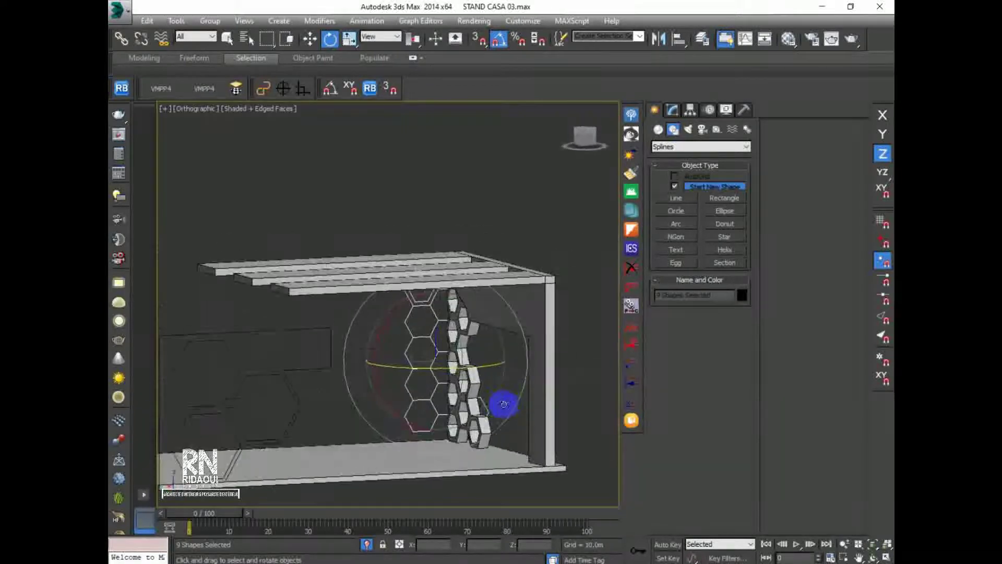
Move the rotated hexagon outlines in the Left view next to the large panel outline, just outside its vertical edge
left_click(177, 110)
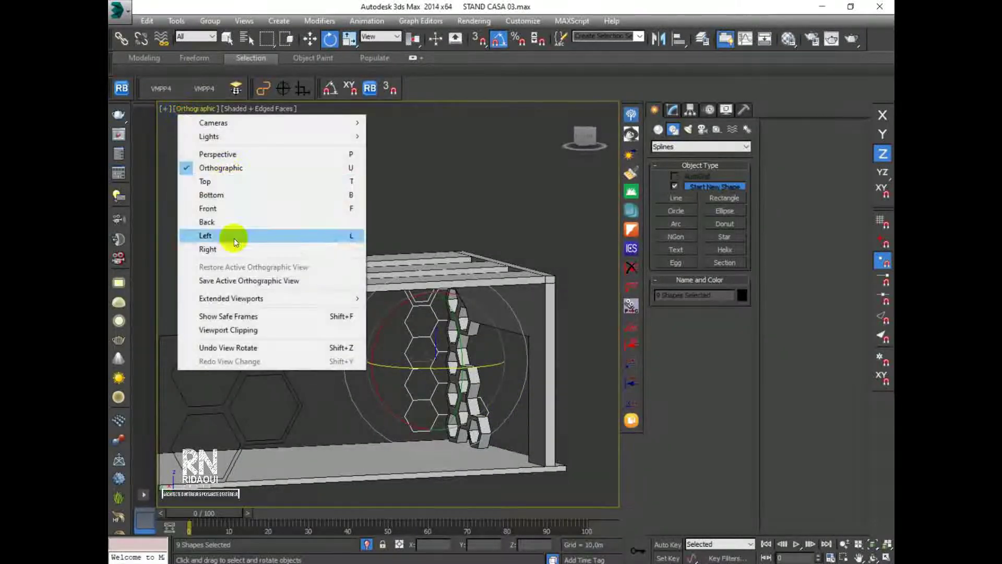
left_click(218, 234)
scroll(472, 321, "up", 2)
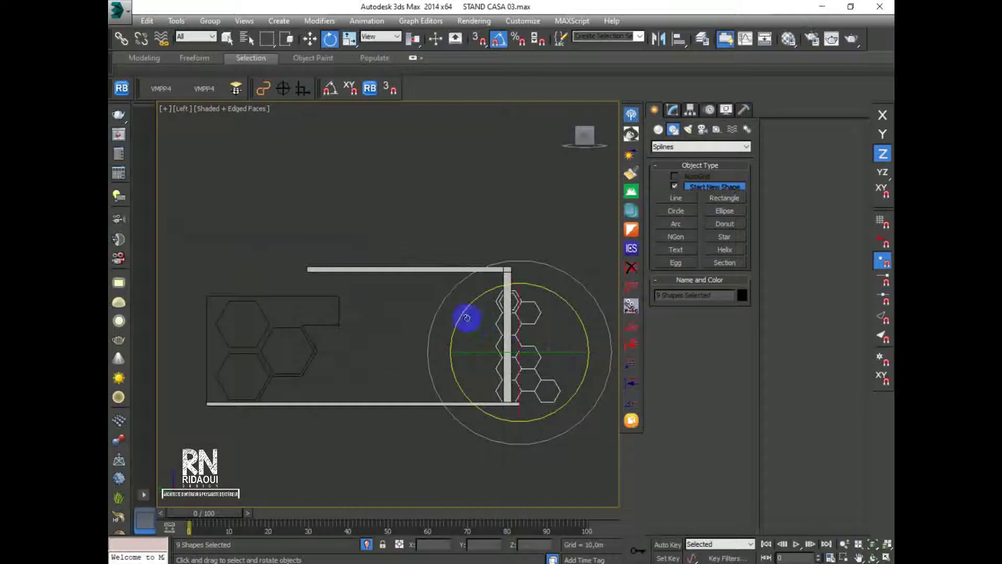
left_click(310, 38)
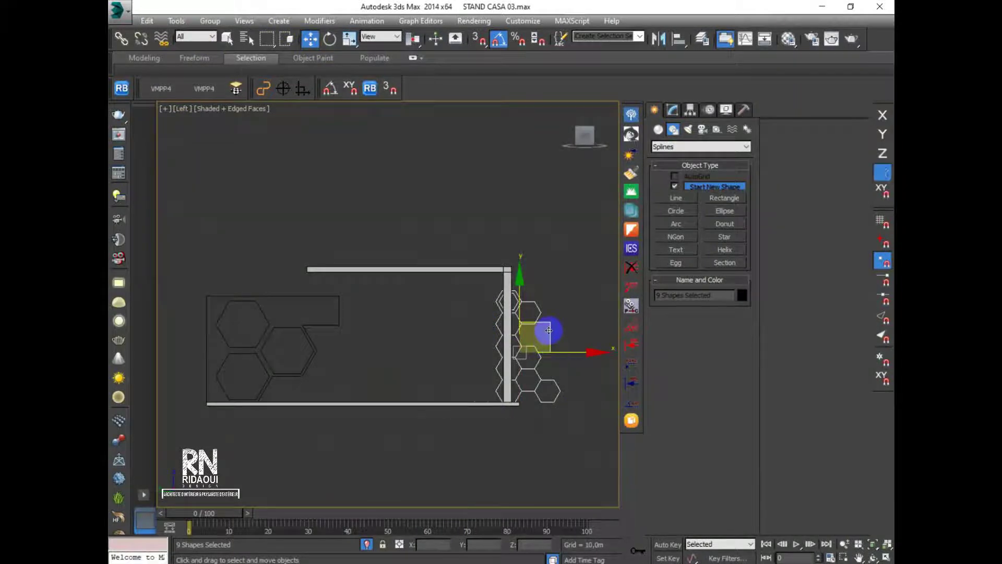
left_click_drag(548, 330, 202, 315)
middle_click_drag(285, 360, 371, 330)
scroll(366, 328, "up", 2)
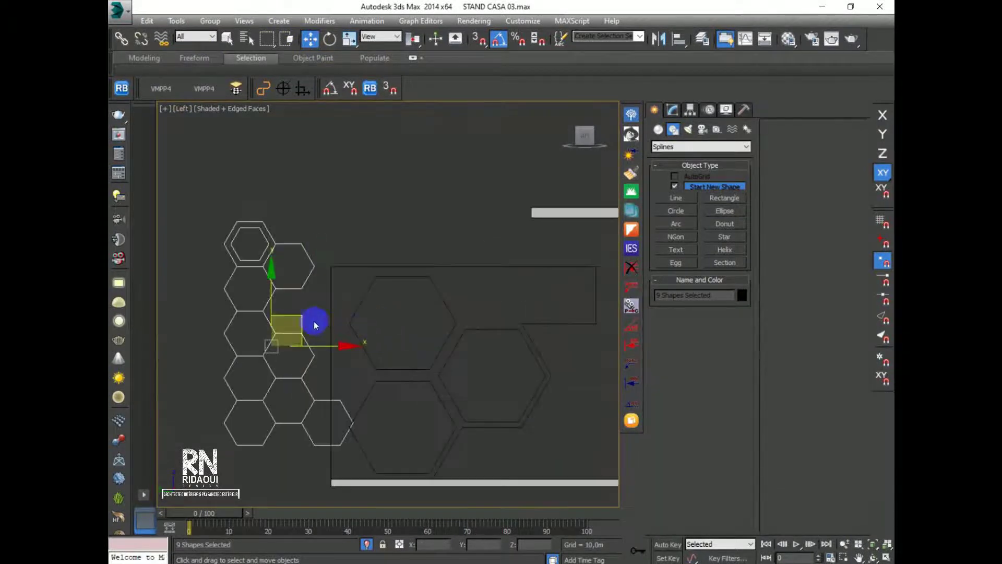
left_click_drag(298, 317, 266, 345)
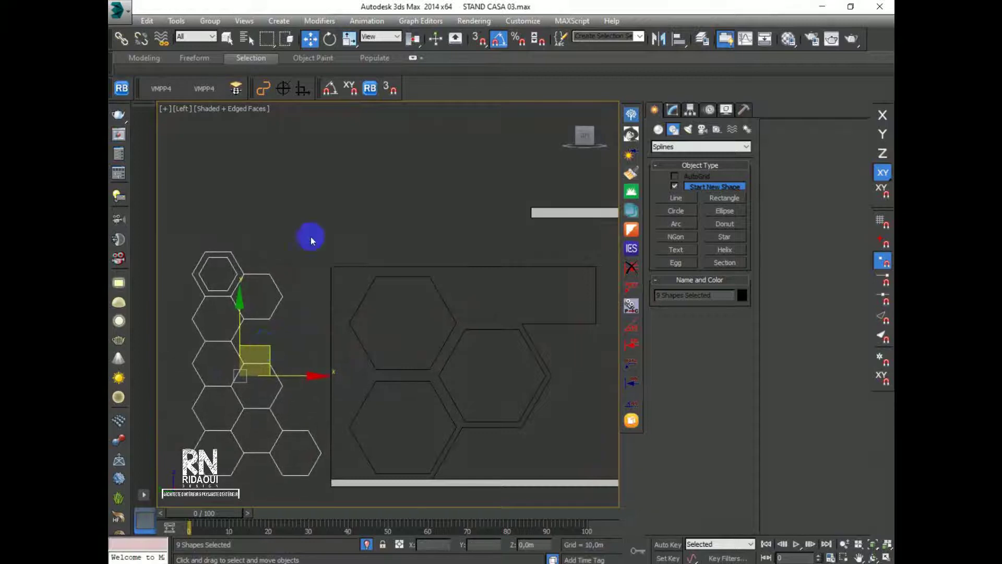
Copy the nine hexagon outlines along X, placing the copies farther from the panel outline
left_click(300, 341)
middle_click_drag(300, 341, 369, 323)
left_click_drag(358, 236, 208, 490)
scroll(269, 414, "down", 1)
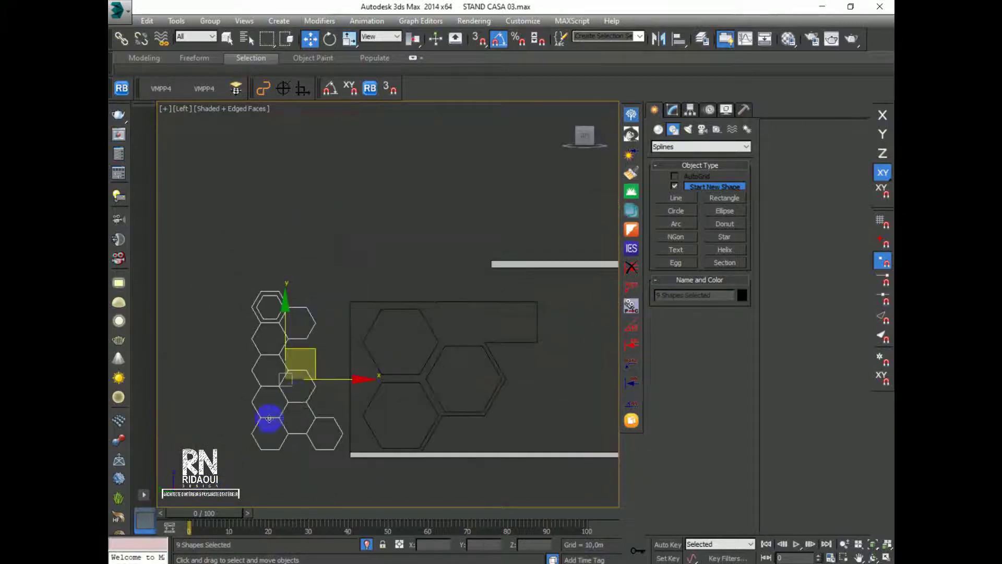
left_click_drag(335, 379, 198, 374, "shift")
left_click(516, 344)
Check reference image 014.jpg, then delete the detached upper hexagon and the double-outlined top hexagon from the group beside the panel
middle_click_drag(254, 338, 285, 316)
scroll(273, 322, "up", 2)
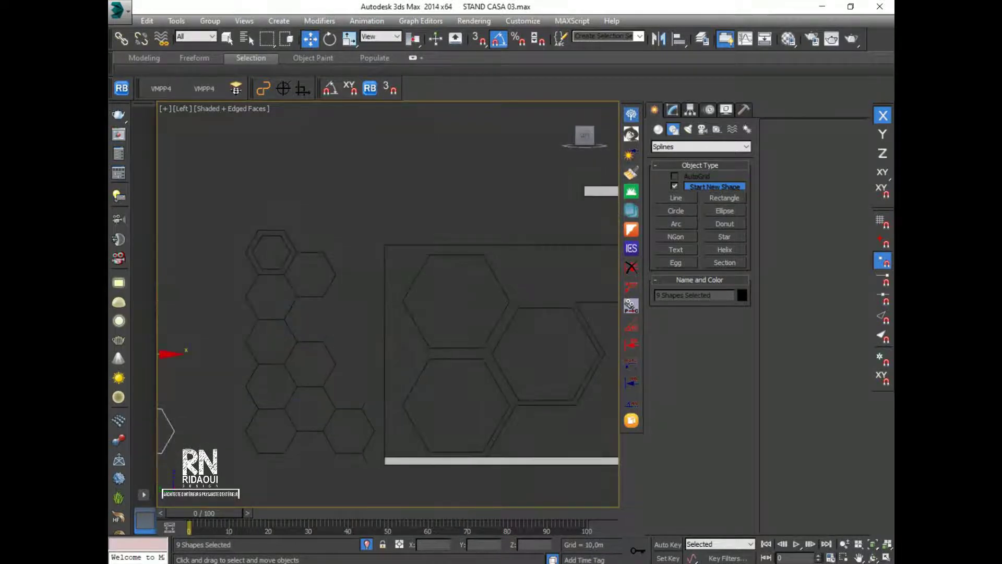
left_click(365, 527)
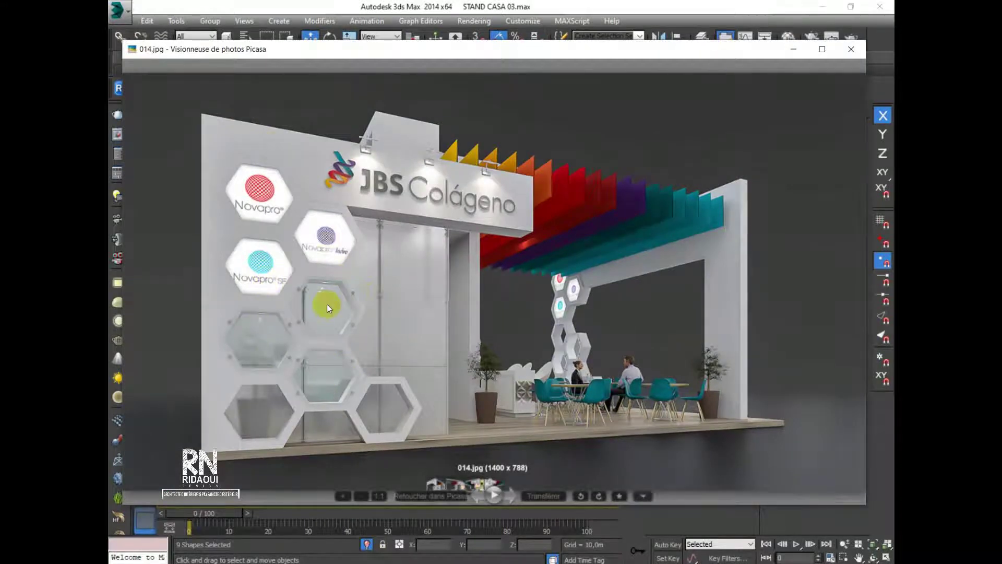
left_click(793, 49)
middle_click_drag(311, 358, 308, 345)
left_click(290, 248)
key("Delete")
left_click_drag(309, 214, 241, 241)
key("Delete")
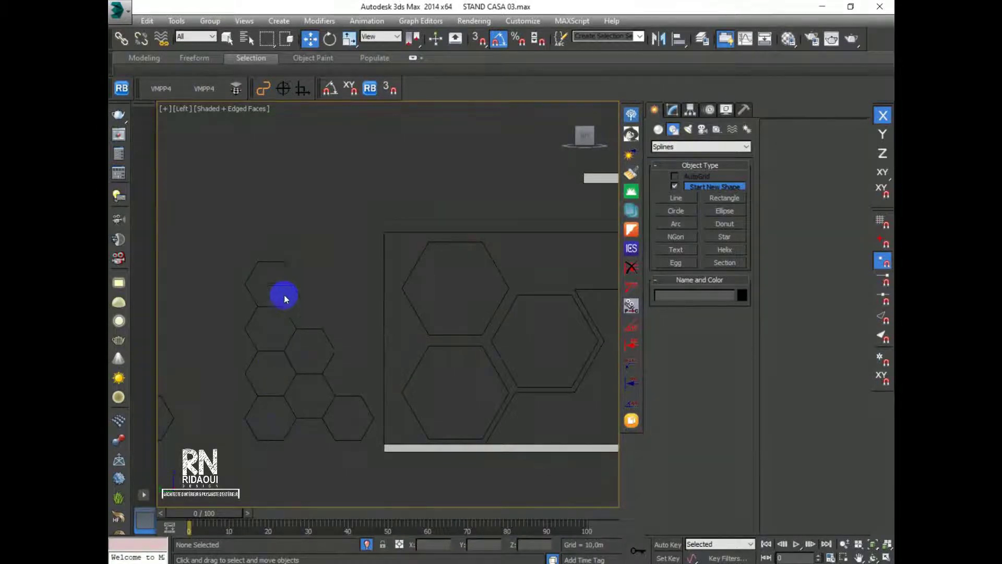
Copy the uppermost hexagon of the second column, placing the single copy up and toward the panel outline
left_click(317, 332)
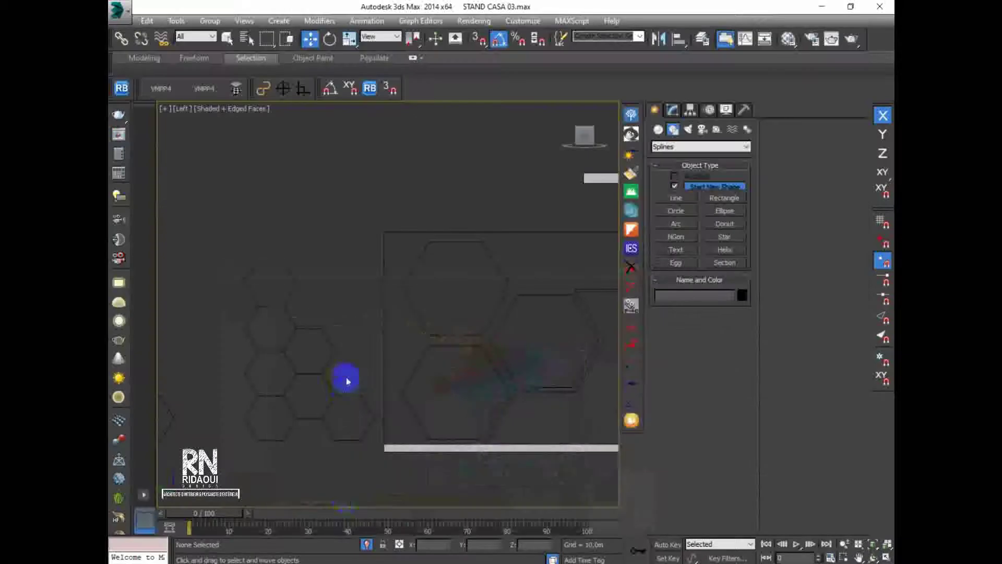
scroll(315, 359, "up", 4)
left_click(331, 360)
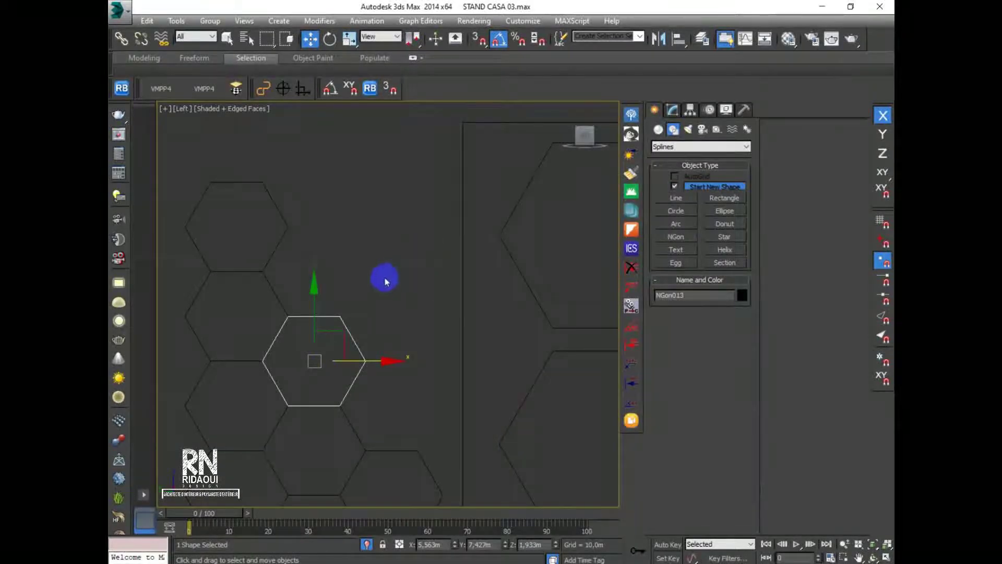
left_click_drag(339, 333, 388, 224, "shift")
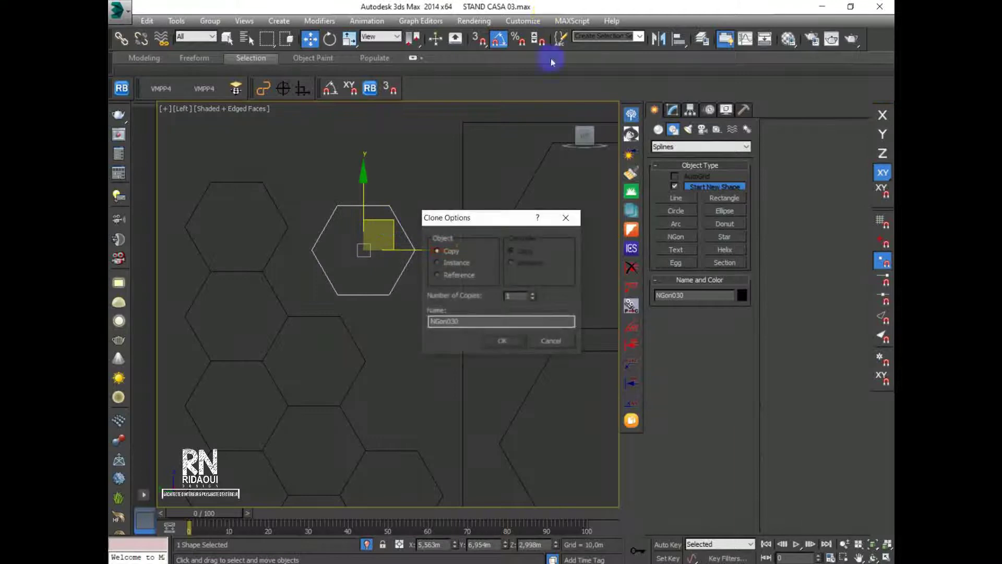
left_click(498, 342)
Enable 3D vertex snapping and, in the Perspective view, snap the copied hexagon onto the top of the second column
mouse_move(480, 43)
left_mouse_down()
mouse_move(472, 97)
mouse_move(476, 61)
left_mouse_up()
right_click(477, 45)
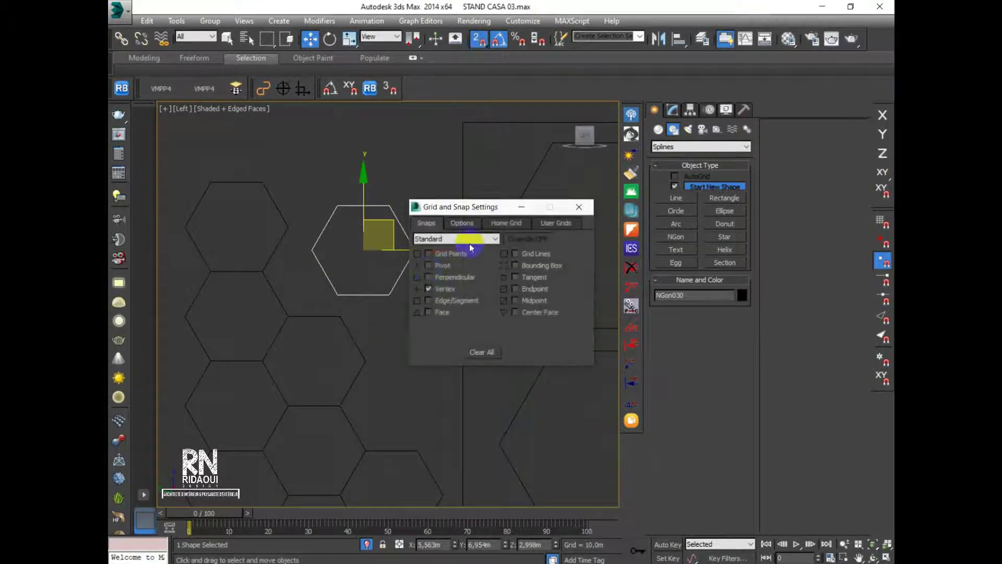
left_click(582, 208)
middle_click_drag(338, 295, 410, 265)
key("p")
left_click(486, 273)
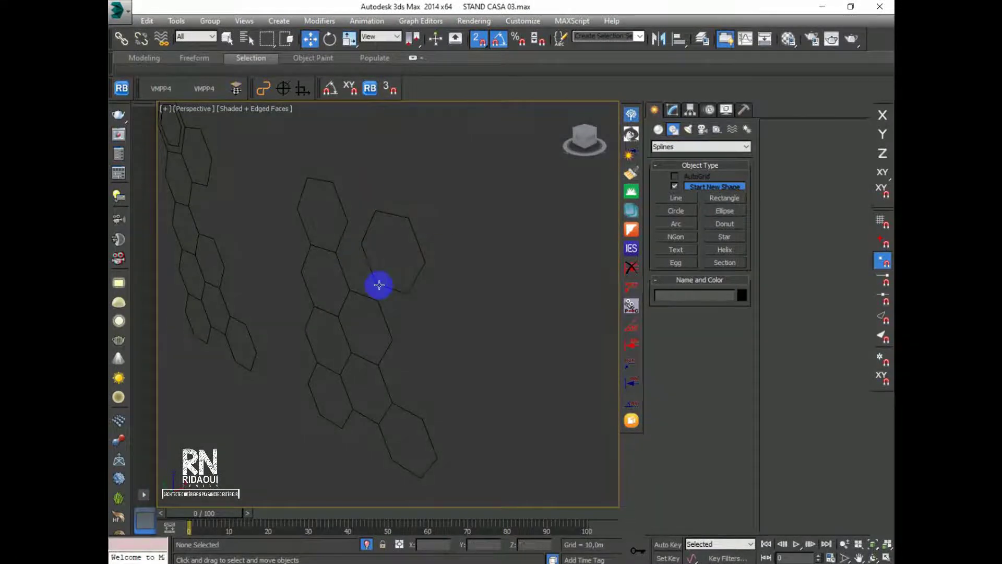
left_click(380, 284)
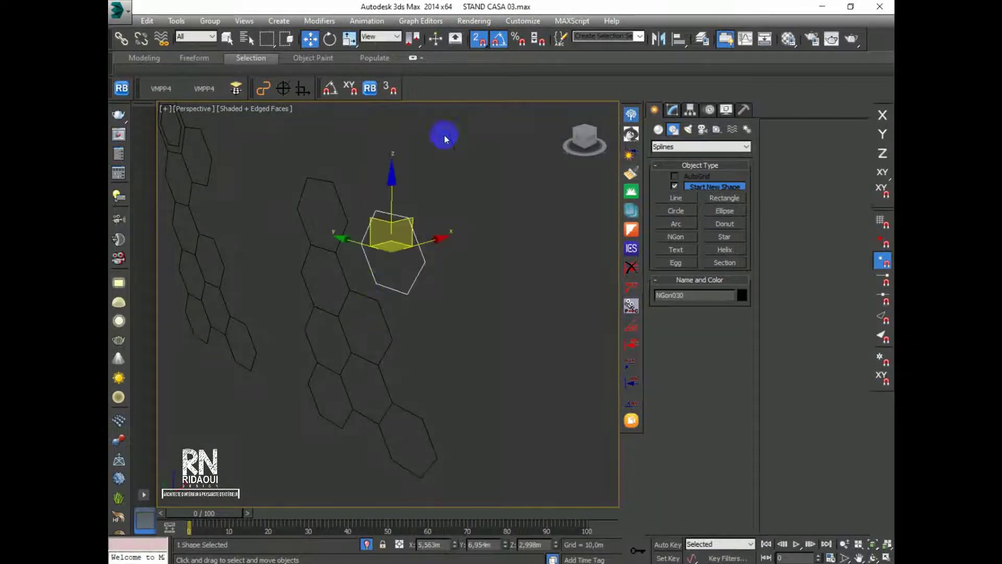
right_click(477, 42)
left_click(588, 210)
left_click_drag(477, 39, 475, 99)
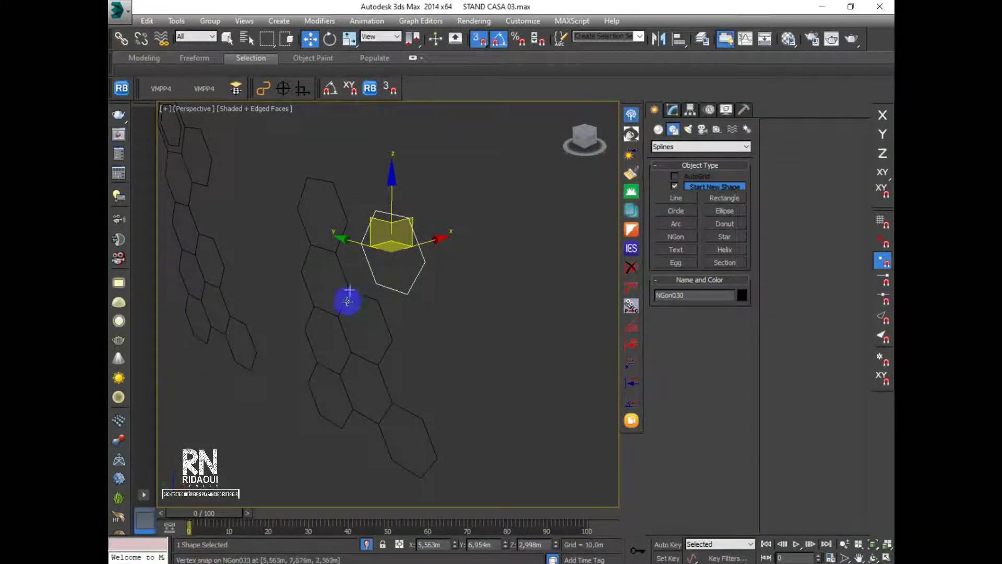
left_click_drag(375, 282, 350, 290)
middle_click_drag(351, 290, 412, 308, "alt")
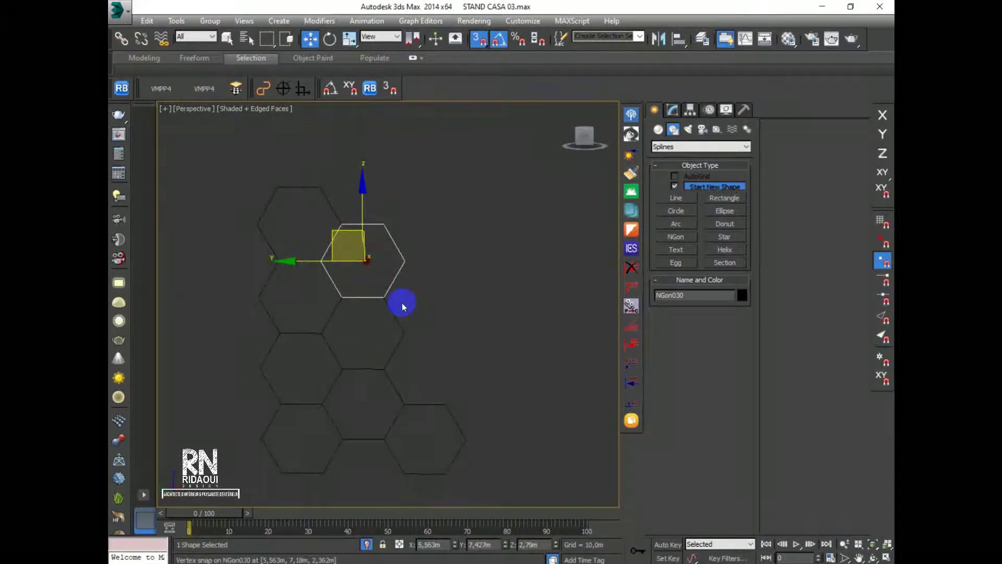
middle_click_drag(396, 294, 394, 295)
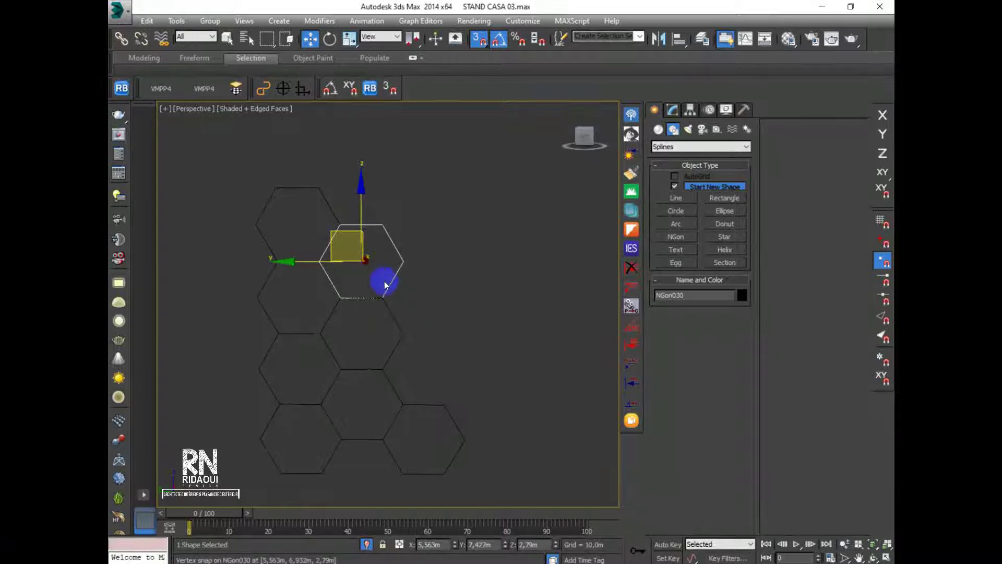
Return to the Left view with the hexagon group beside the panel outline and clear the selection
left_click(184, 111)
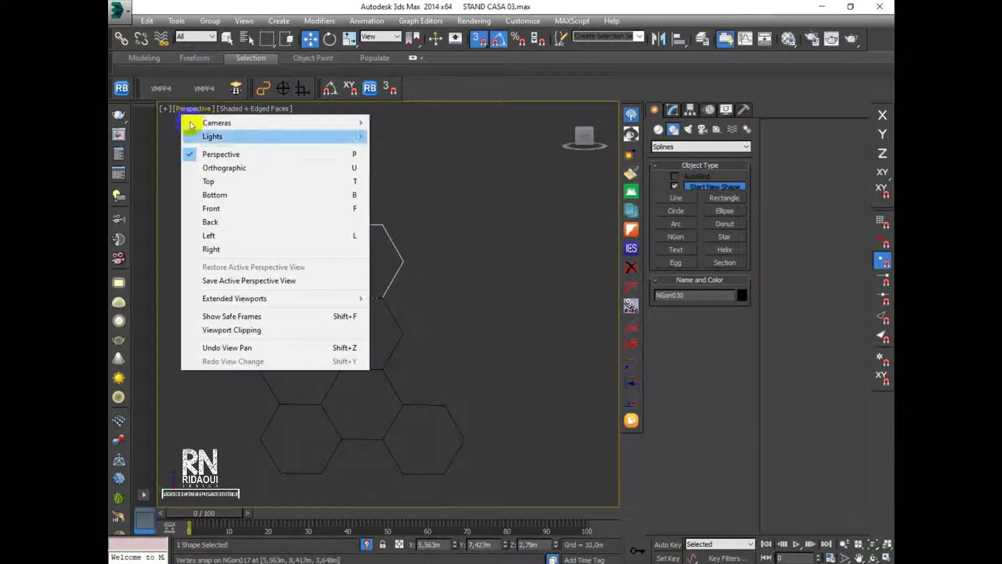
left_click(222, 238)
scroll(421, 299, "down", 4)
middle_click_drag(406, 278, 334, 289)
left_click(671, 110)
left_click(407, 171)
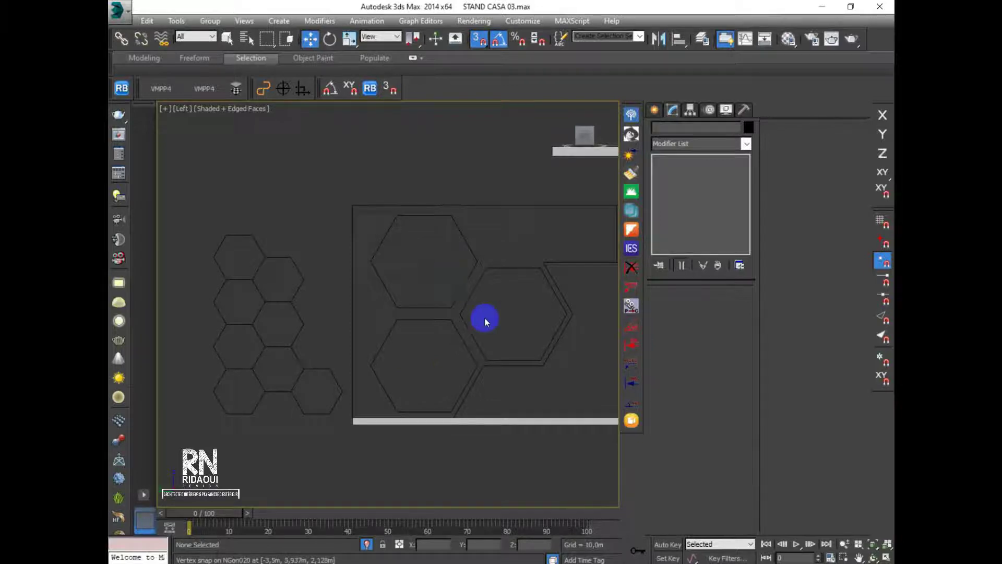
middle_click_drag(485, 318, 450, 328)
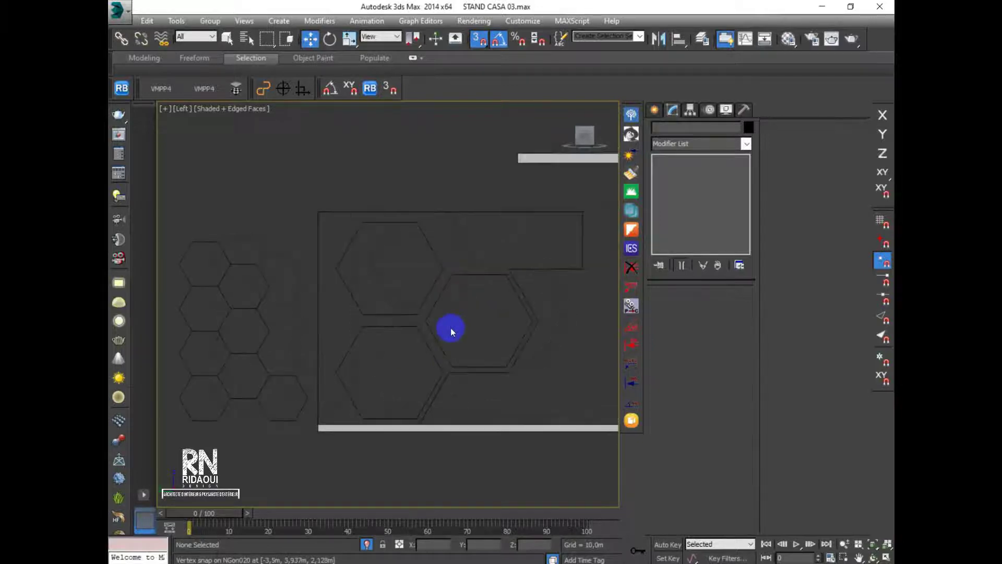
Delete the three large hexagon splines from inside the panel outline's editable spline, with snapping turned off
left_click(660, 110)
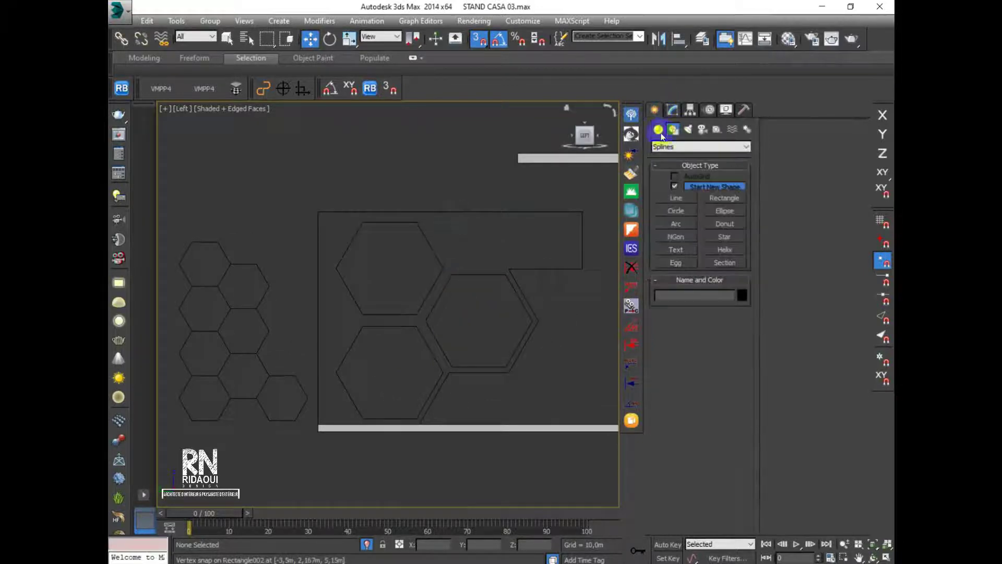
left_click(672, 110)
left_click(479, 38)
left_click_drag(458, 196, 400, 340)
left_click(679, 293)
left_click(715, 337)
key("Delete")
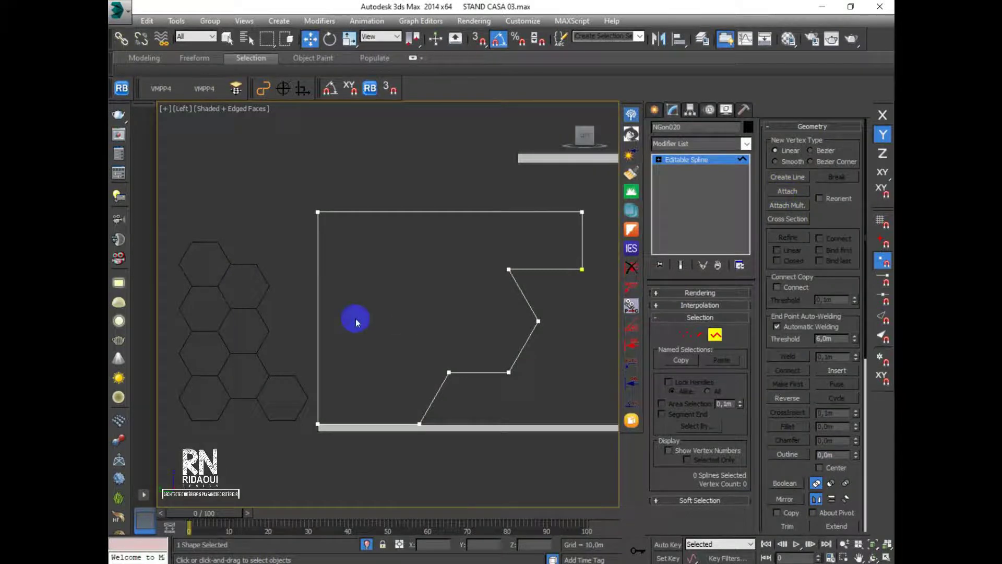
middle_click_drag(355, 323, 358, 297)
scroll(358, 297, "down", 4)
scroll(358, 297, "up", 2)
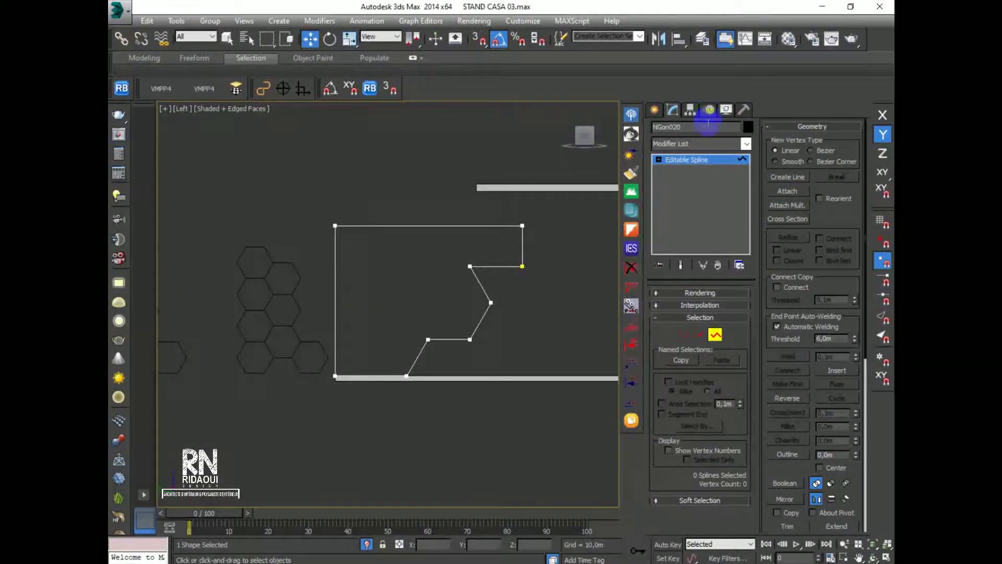
left_click(655, 110)
In the Perspective view, select the eight small hexagon outlines and snap their lower corner vertex to the panel outline's bottom front corner
middle_click_drag(515, 291, 440, 328)
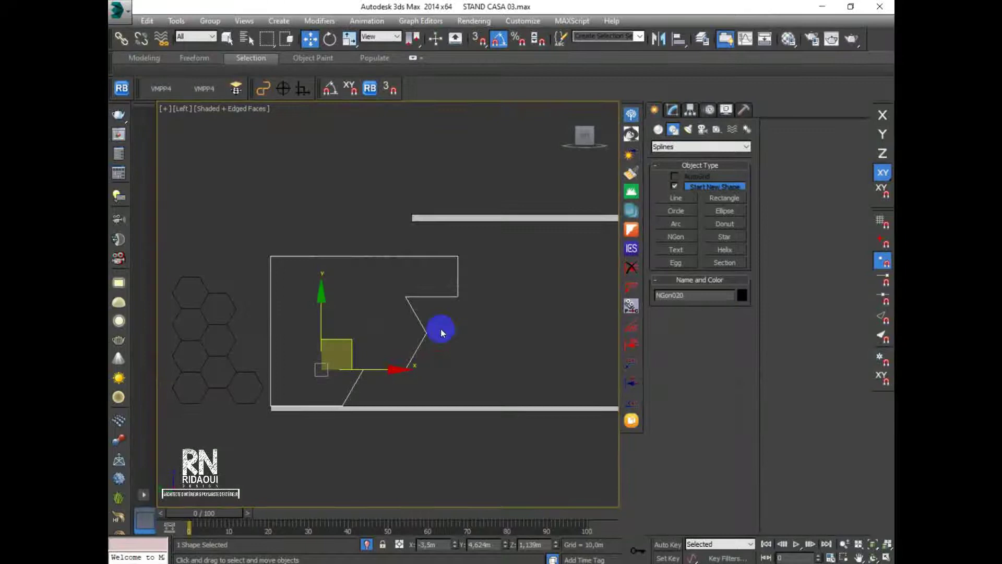
key("p")
scroll(376, 353, "down", 4)
middle_click_drag(374, 358, 277, 354, "alt")
middle_click_drag(199, 344, 240, 355)
left_click_drag(253, 285, 190, 407)
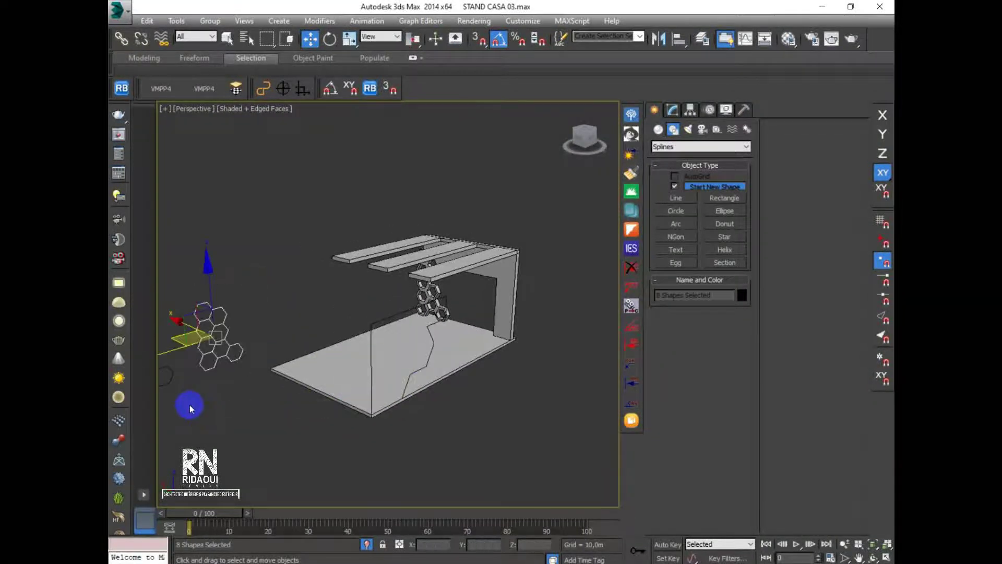
left_click(478, 40)
left_click_drag(204, 365, 373, 414)
scroll(386, 419, "up", 5)
middle_click_drag(339, 387, 393, 384)
scroll(404, 412, "down", 10)
left_click_drag(296, 419, 297, 418)
scroll(405, 384, "up", 4)
scroll(407, 383, "down", 2)
middle_click_drag(443, 386, 417, 397, "alt")
In the Left view, select the floor and ceiling objects around the panel outline and hide them
key("l")
left_click_drag(476, 265, 220, 382)
scroll(370, 398, "down", 3)
left_click_drag(555, 298, 488, 410)
right_click(476, 264)
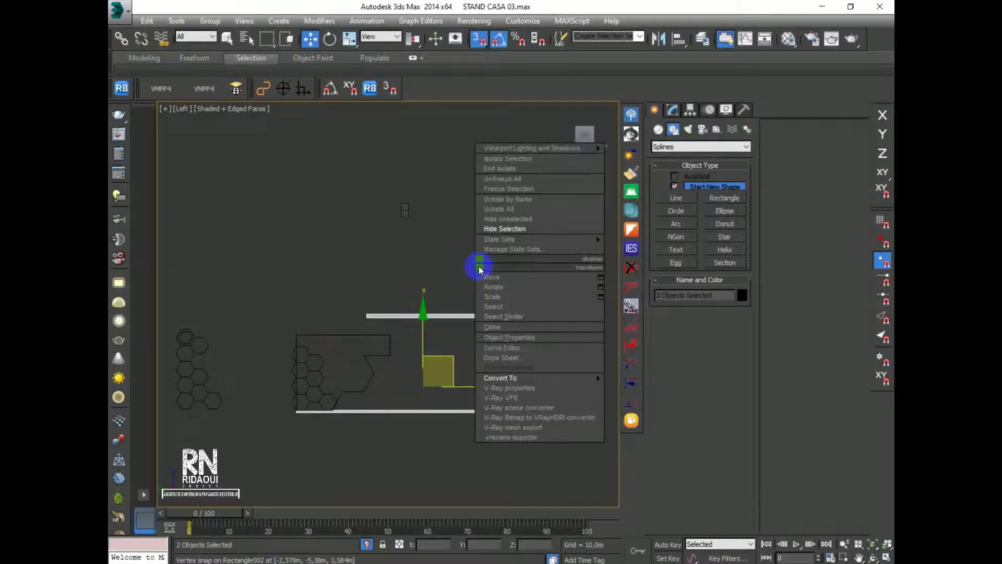
left_click(502, 226)
Move the eight hexagon outlines along X to leave a margin inside the panel's vertical edge, comparing with reference image 014.jpg
scroll(353, 358, "up", 8)
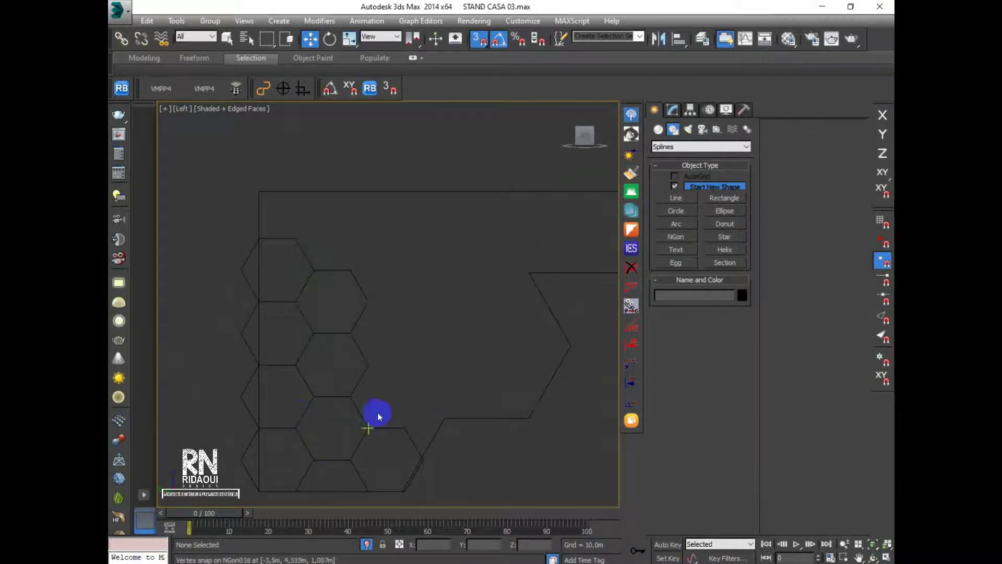
left_click_drag(377, 241, 287, 472)
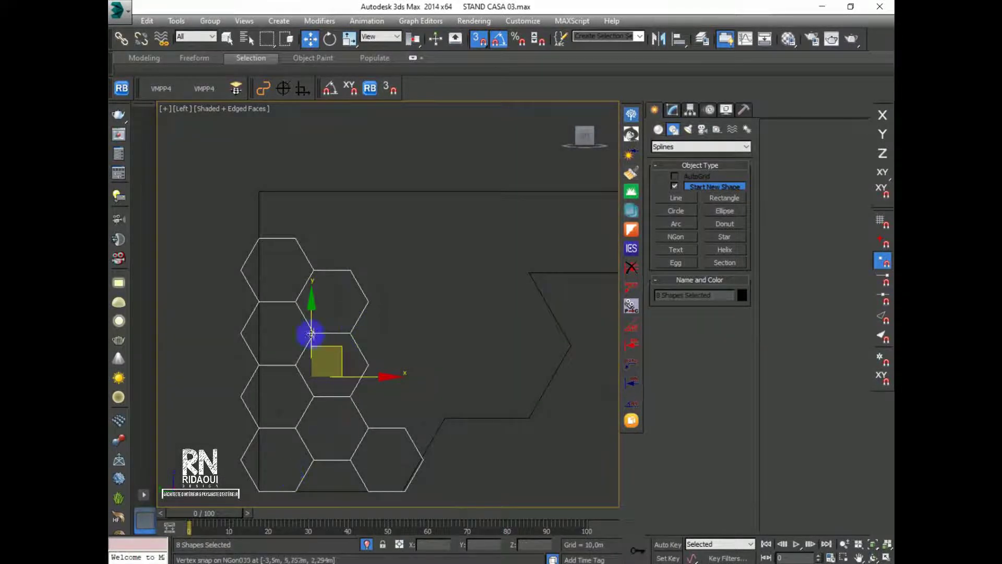
left_click_drag(376, 379, 406, 380)
left_click(360, 560)
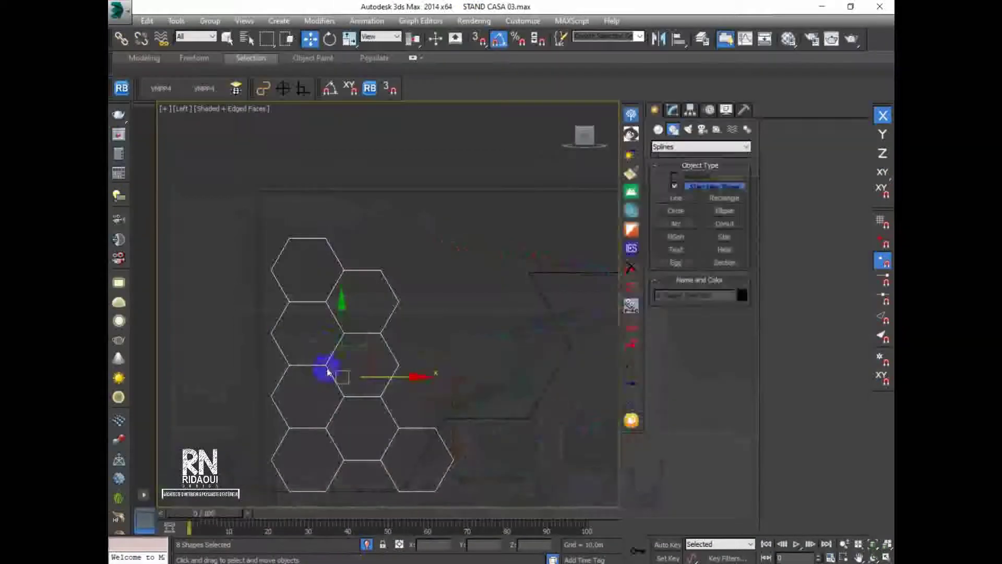
left_click_drag(327, 377, 407, 376)
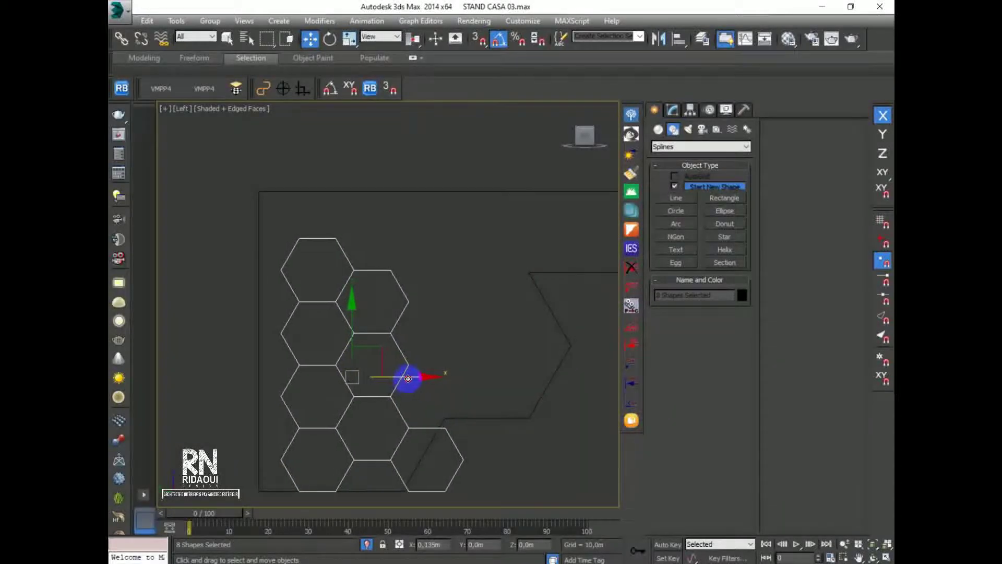
key("alt+Tab")
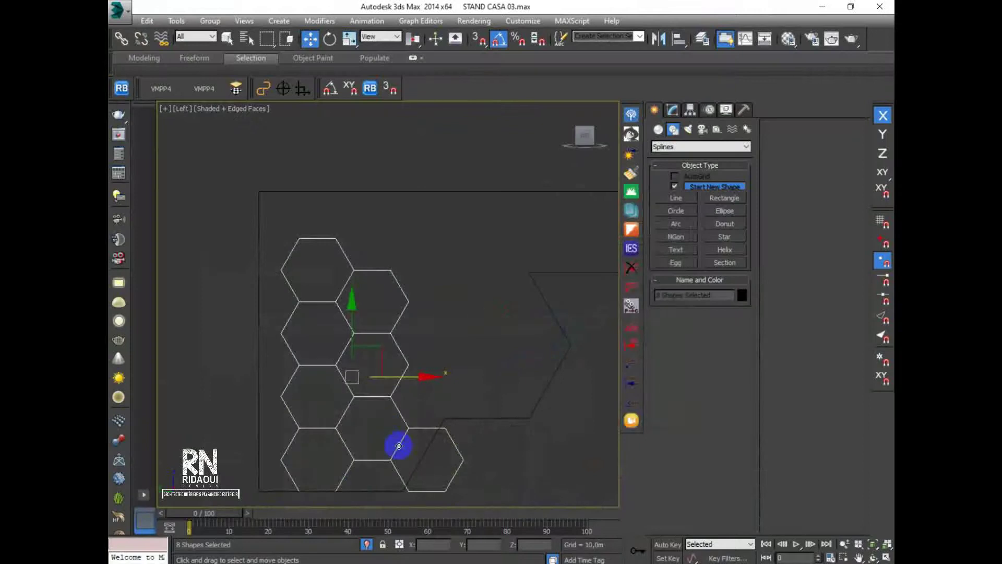
Delete the four zigzag segments of the large panel outline between its upper arm and its bottom edge
scroll(354, 376, "down", 3)
middle_click_drag(354, 375, 320, 381)
scroll(320, 381, "up", 2)
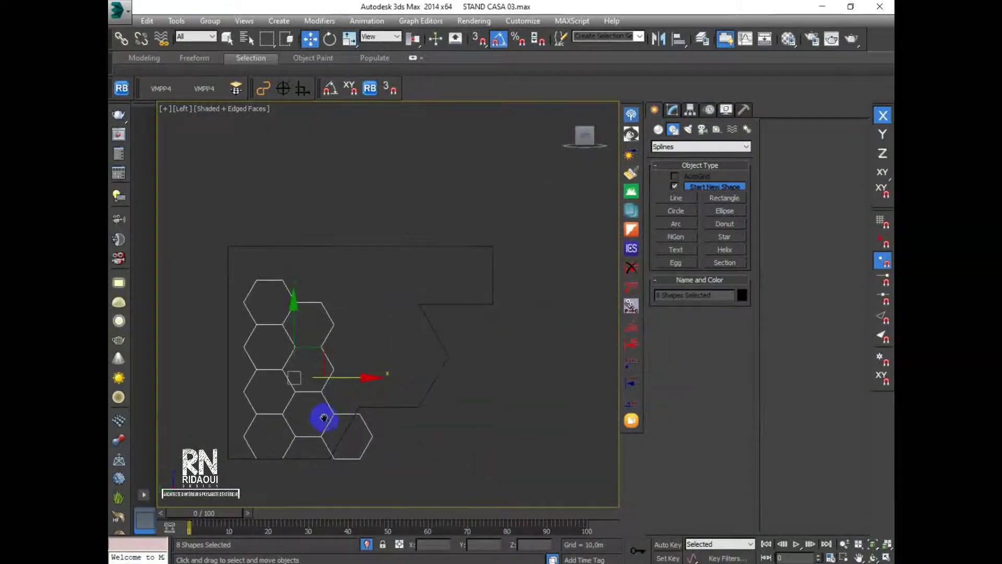
left_click(451, 302)
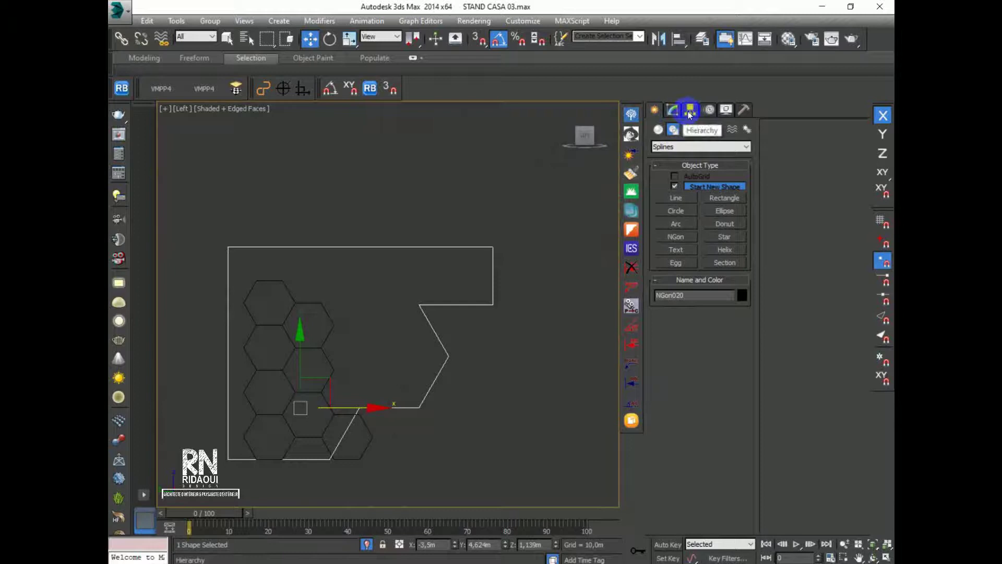
left_click(673, 111)
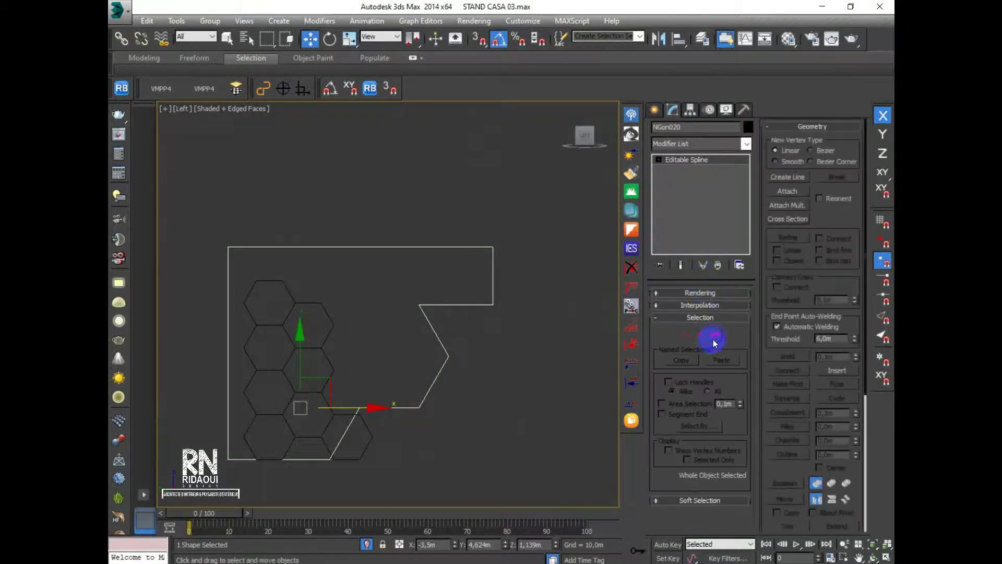
left_click(715, 335)
left_click(700, 334)
left_click_drag(477, 353, 396, 416)
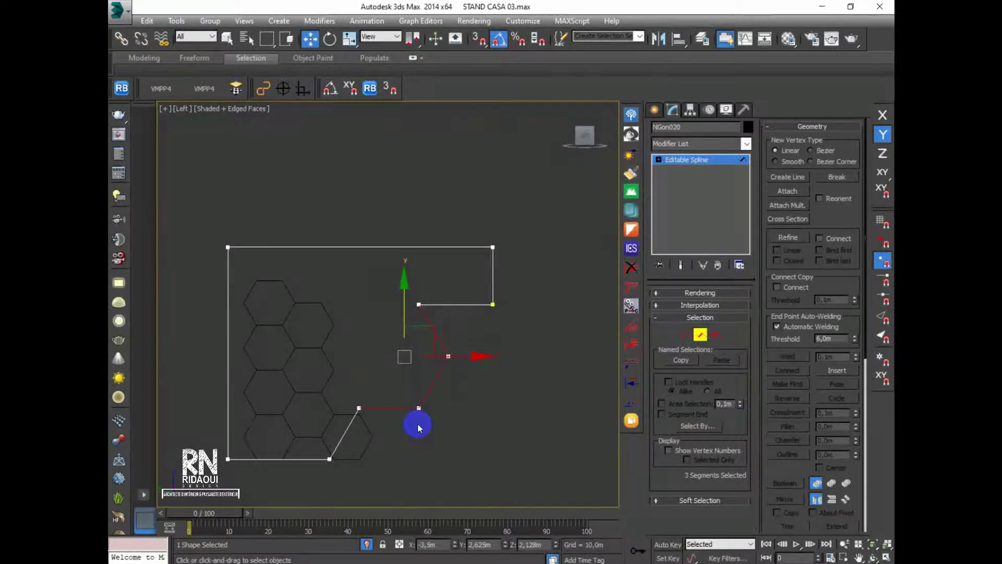
key("Delete")
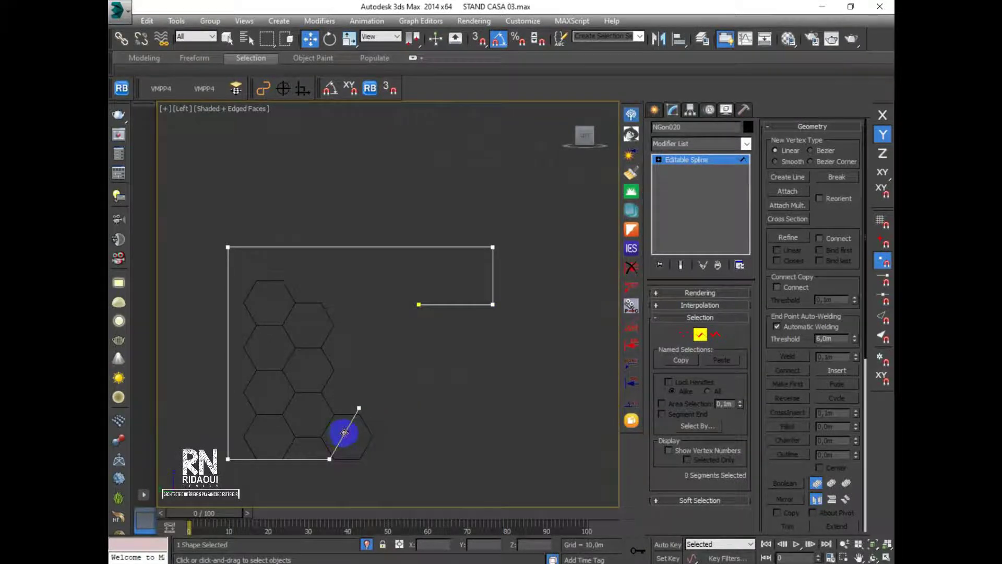
middle_click_drag(324, 458, 344, 452)
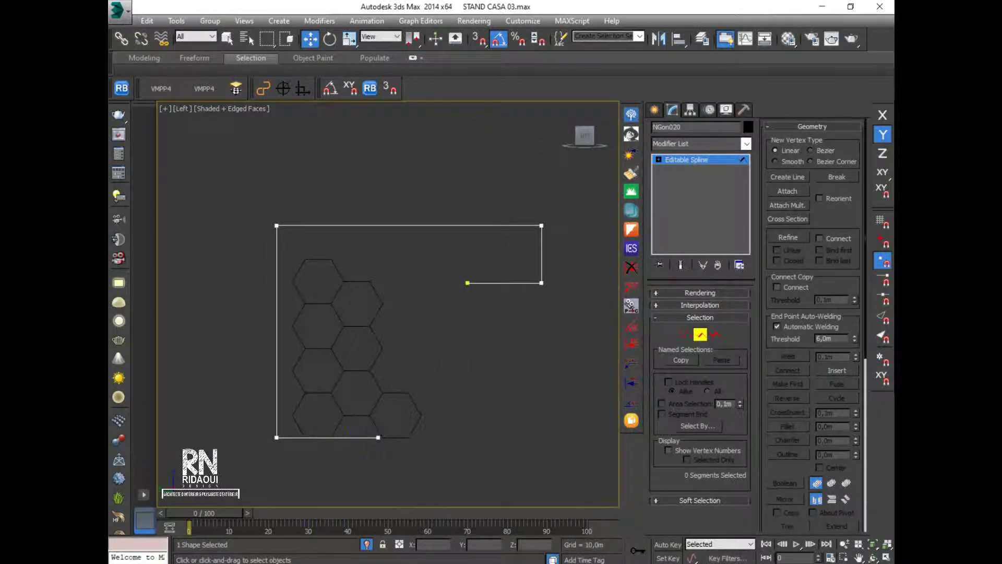
Compare the bottom hexagons of the panel with the front wall in reference image 014.jpg
key("alt+Tab")
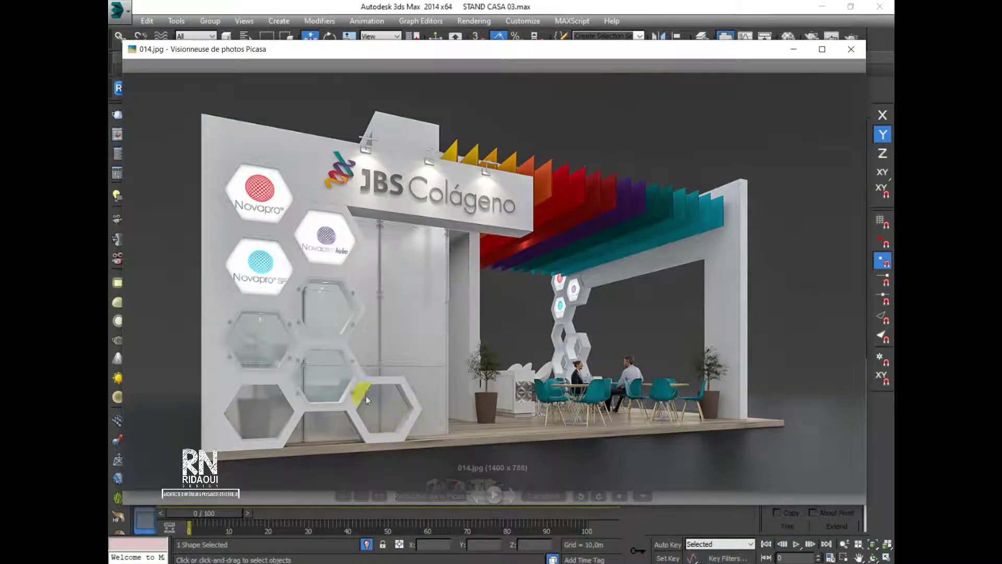
left_click(790, 51)
scroll(385, 421, "up", 4)
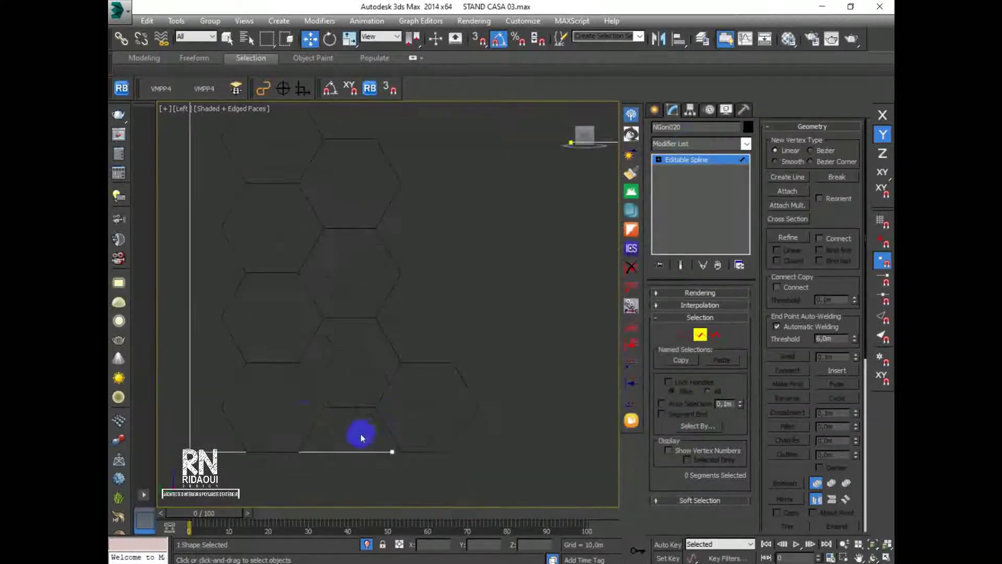
Move the open end vertex of the panel's bottom edge along X to the lower corner of the first bottom hexagon
scroll(300, 358, "down", 2)
middle_click_drag(339, 329, 377, 340)
scroll(330, 310, "up", 1)
middle_click_drag(319, 473, 339, 464)
scroll(372, 461, "up", 2)
left_click(385, 454)
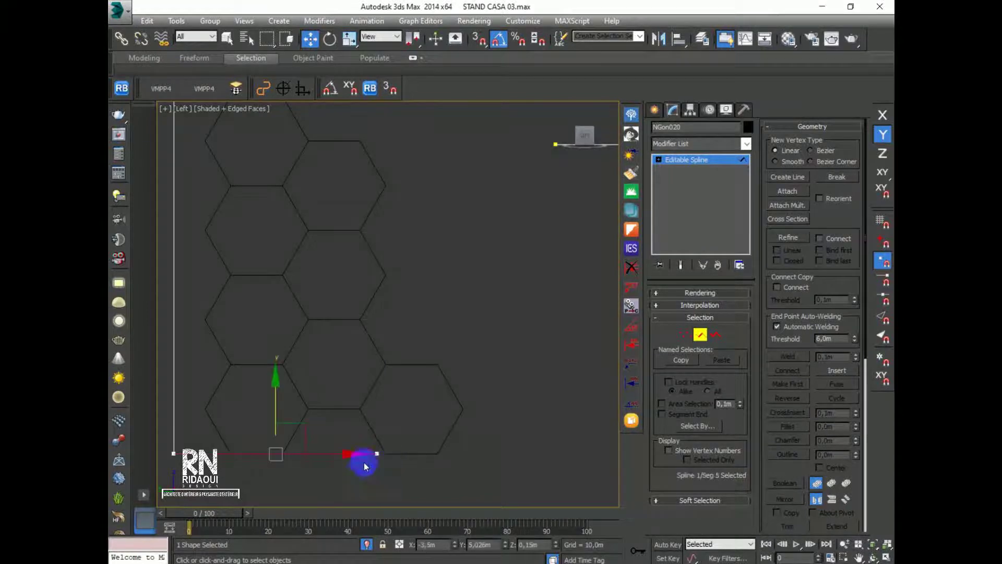
left_click(683, 334)
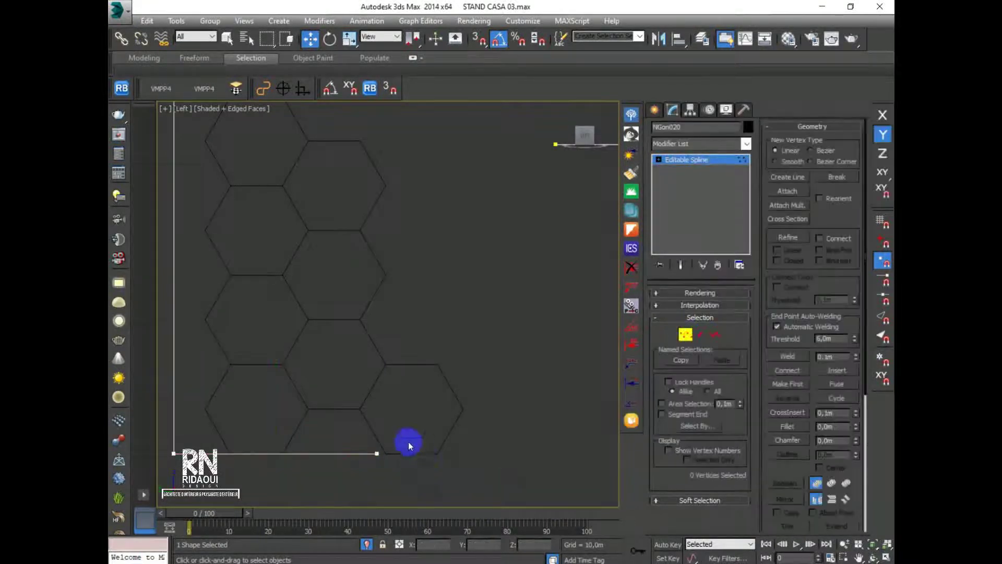
left_click_drag(409, 463, 326, 456)
key("F5")
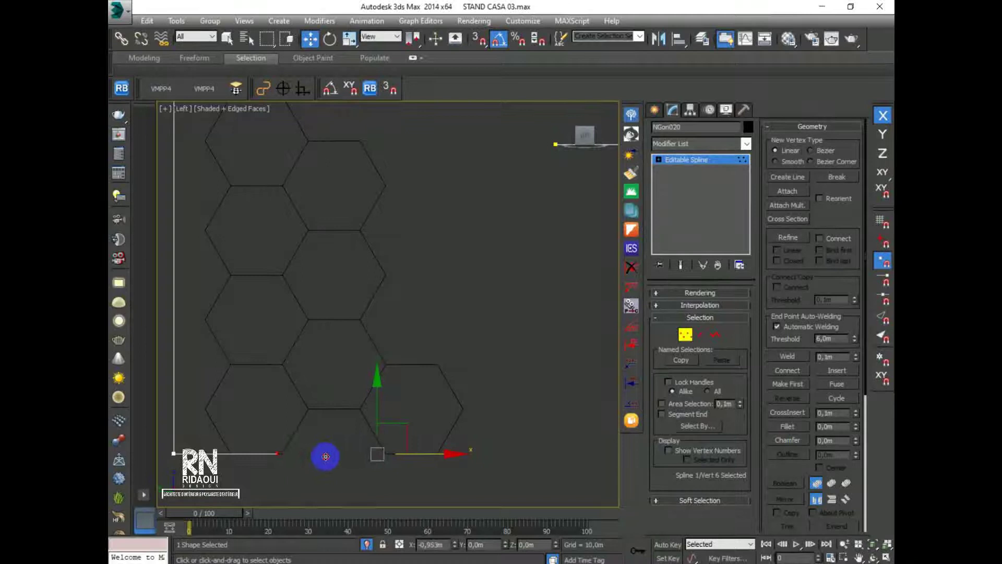
scroll(287, 405, "down", 4)
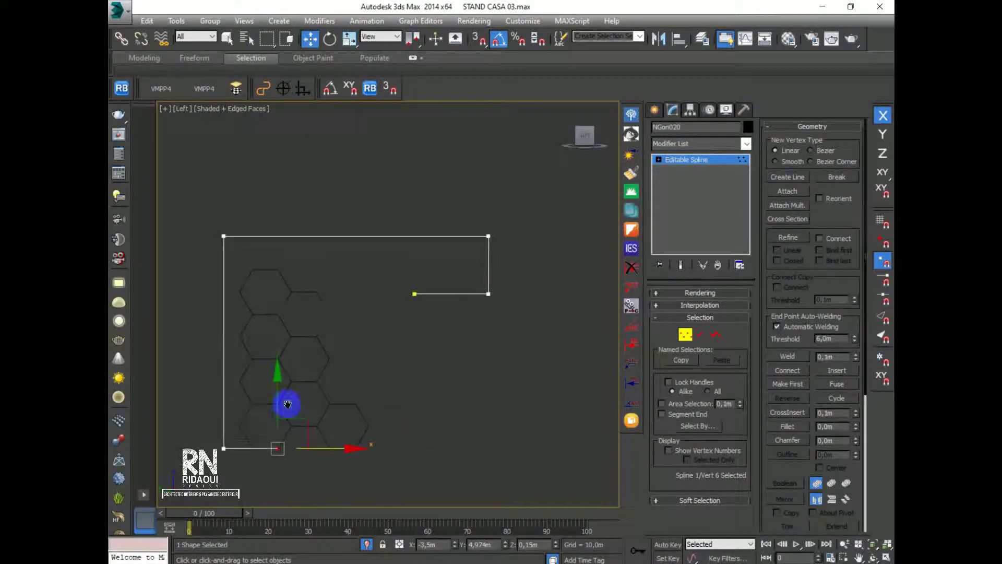
Attach all eight hexagon outlines to the large panel outline in the Left view
middle_click_drag(385, 274, 374, 249)
key("t")
scroll(365, 348, "up", 4)
scroll(324, 394, "up", 3)
scroll(293, 308, "down", 5)
middle_click_drag(301, 398, 331, 360)
key("l")
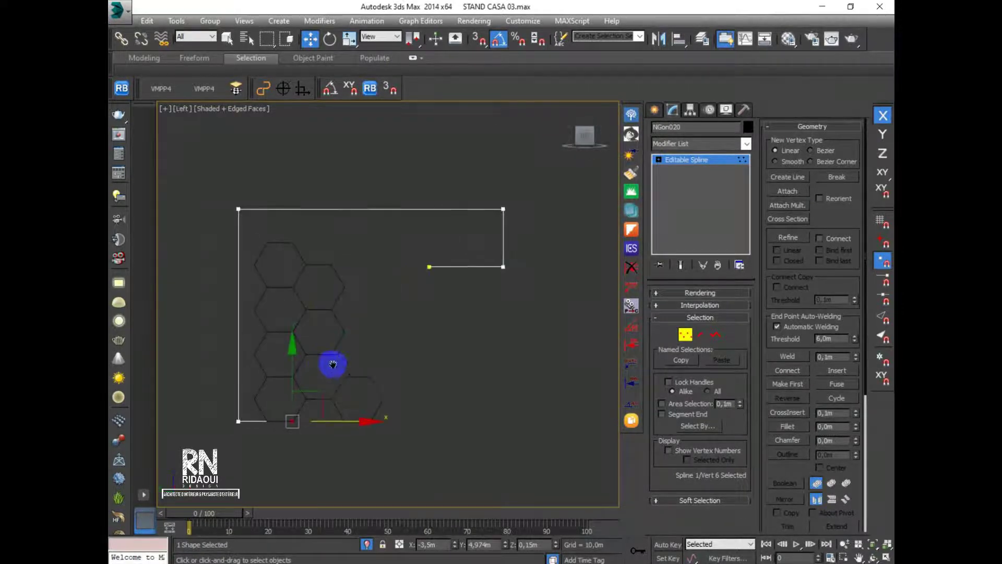
left_click(788, 191)
left_click(294, 242)
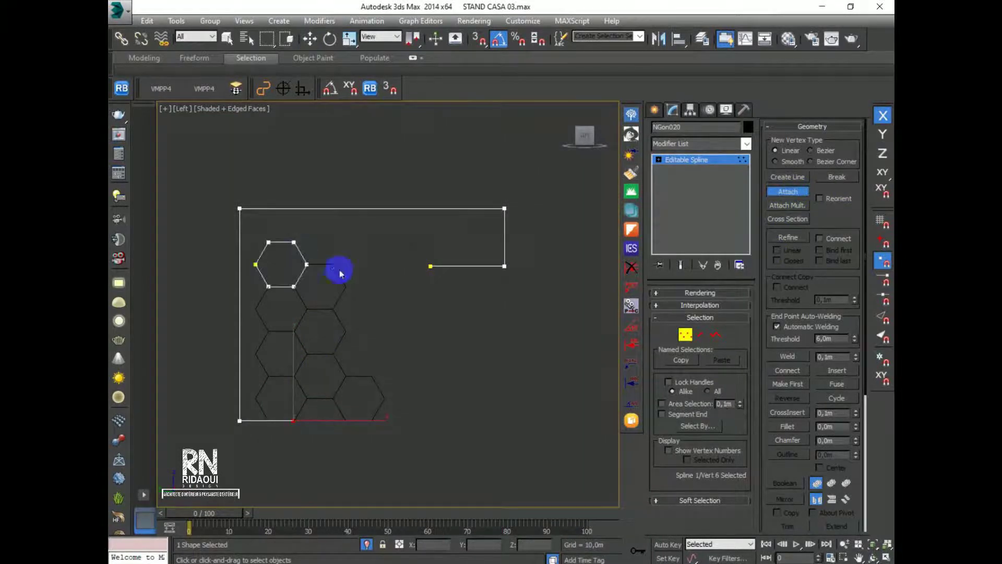
left_click(334, 265)
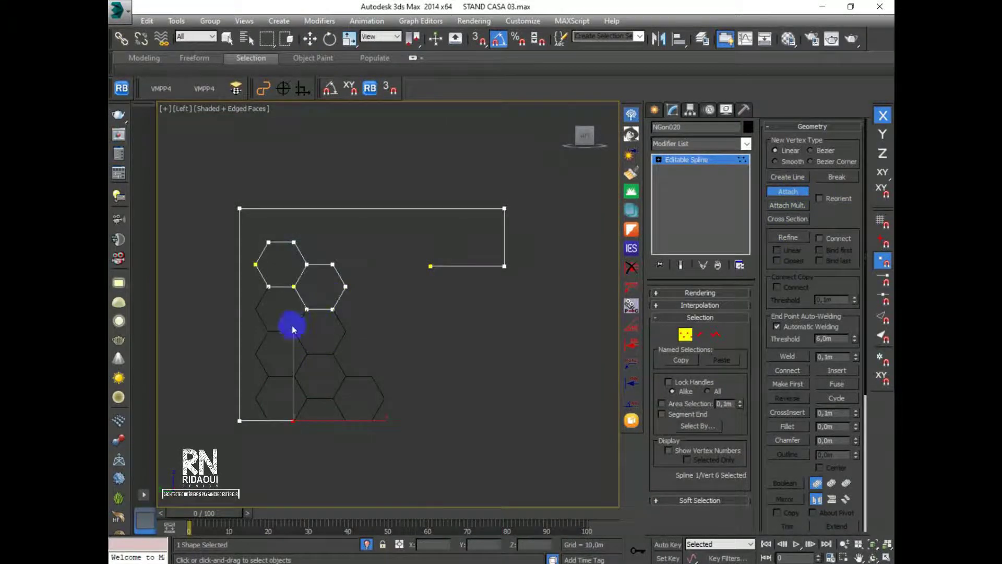
left_click(263, 343)
left_click(264, 296)
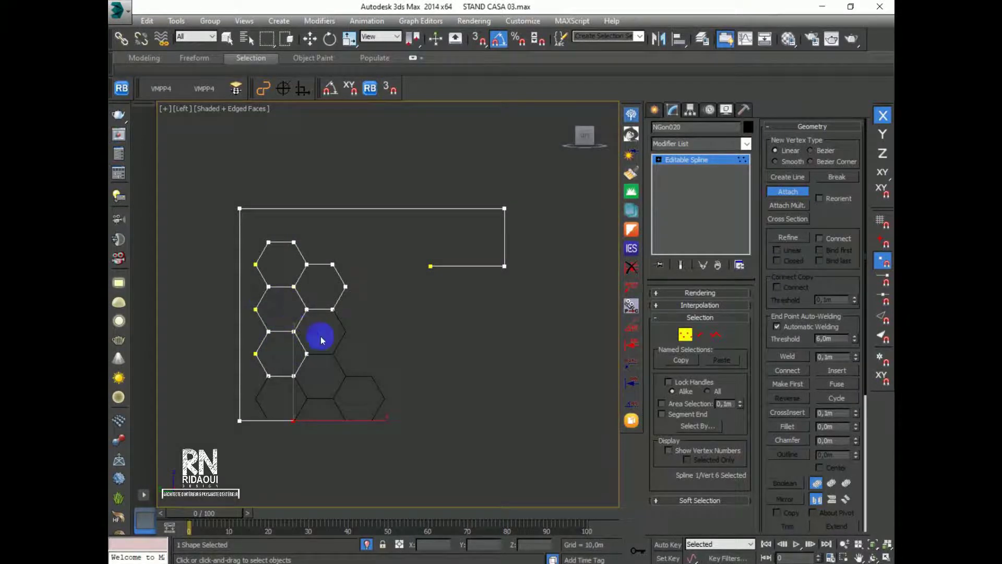
left_click(344, 328)
left_click(336, 375)
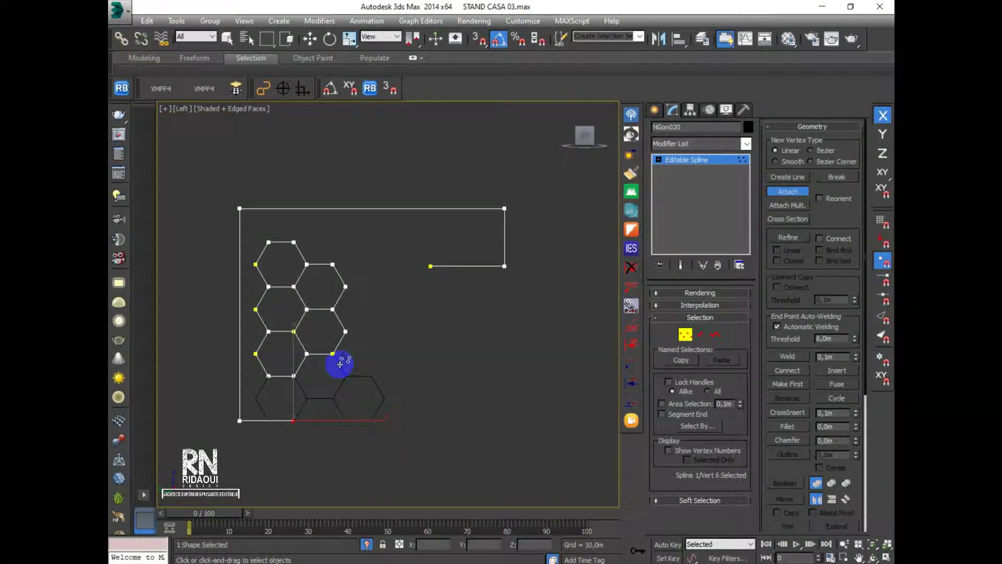
left_click(263, 386)
left_click(340, 408)
Switch to spline-level editing of the panel shape and compare its hexagons with the front wall in reference image 014.jpg
scroll(389, 421, "up", 3)
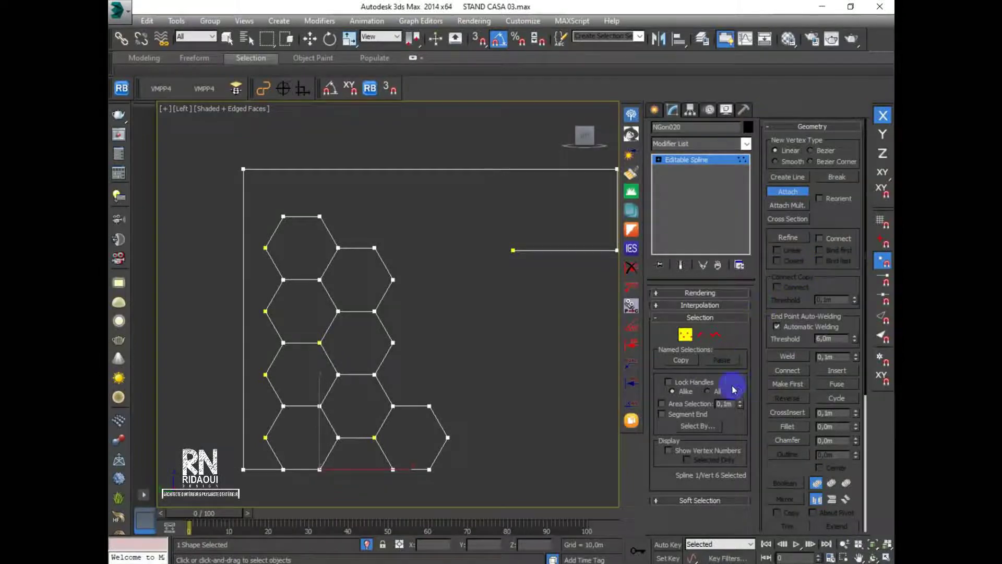
left_click(830, 441)
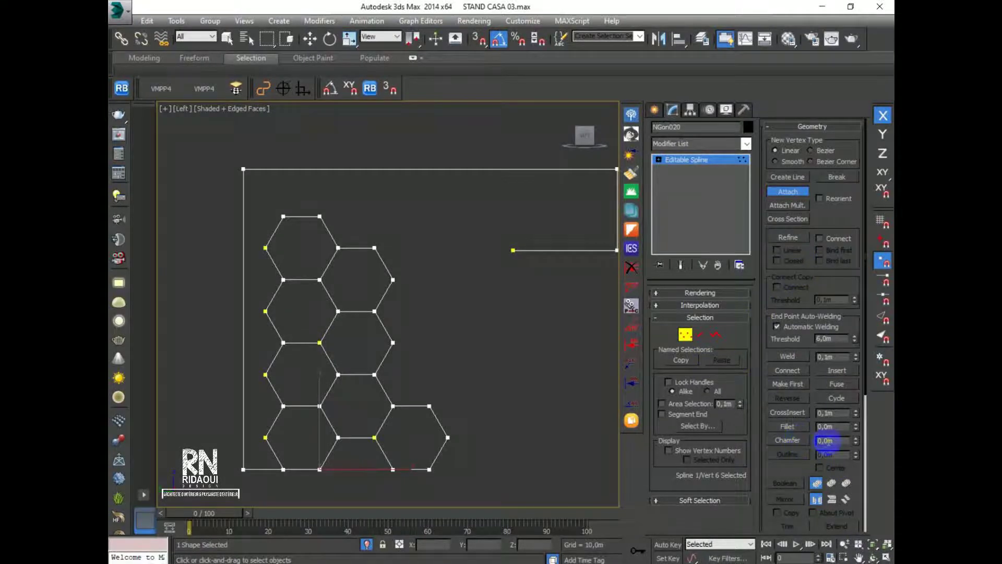
left_click(715, 334)
middle_click_drag(286, 251, 312, 262)
key("alt+Tab")
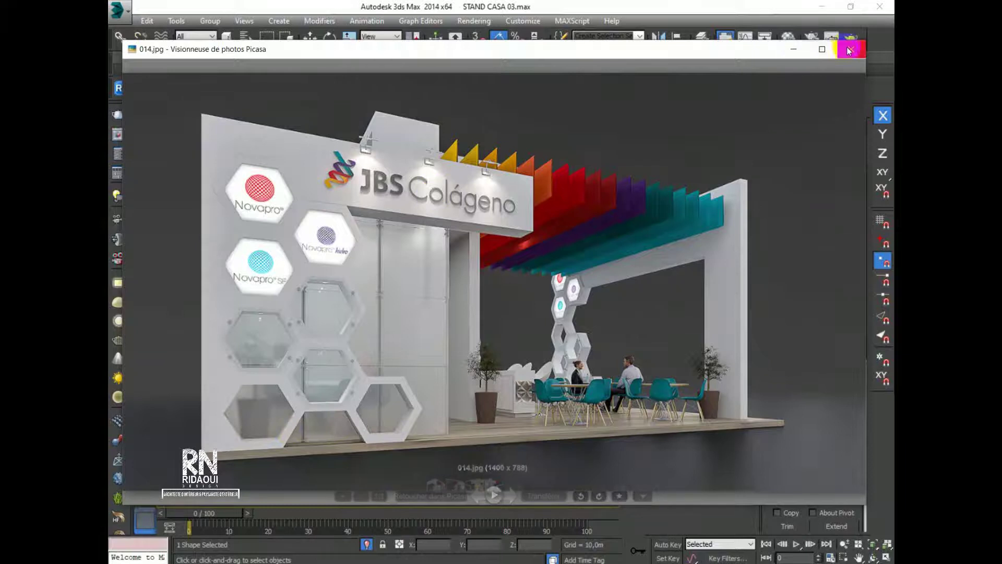
left_click(794, 49)
middle_click_drag(347, 340, 356, 317)
scroll(342, 273, "up", 1)
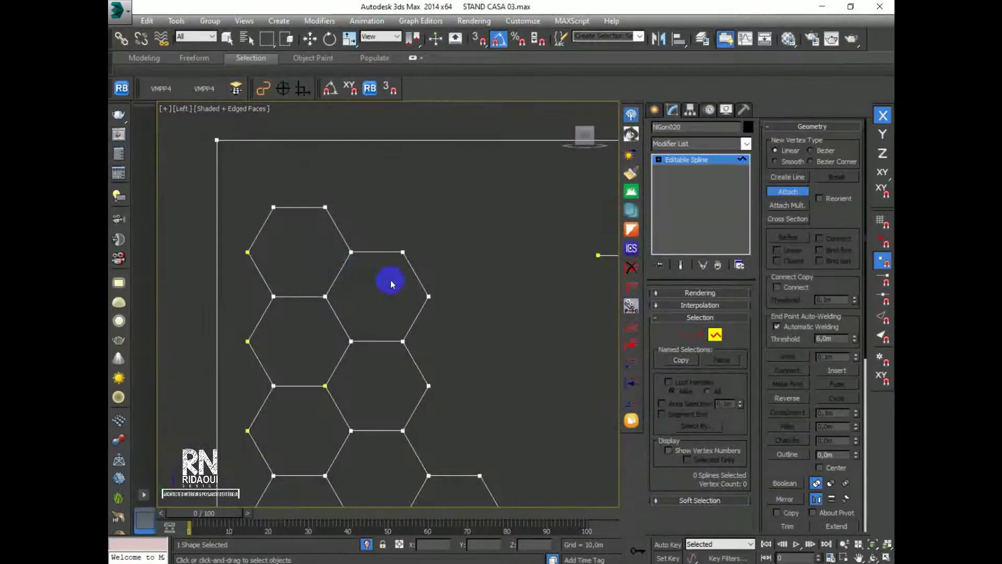
middle_click_drag(403, 291, 399, 263)
scroll(374, 247, "down", 2)
scroll(382, 324, "up", 1)
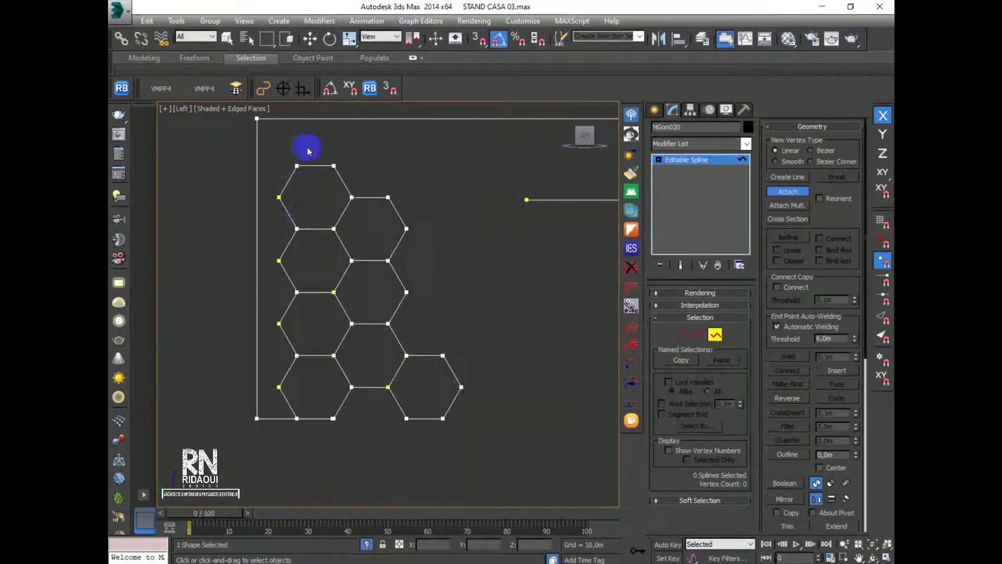
left_click(789, 192)
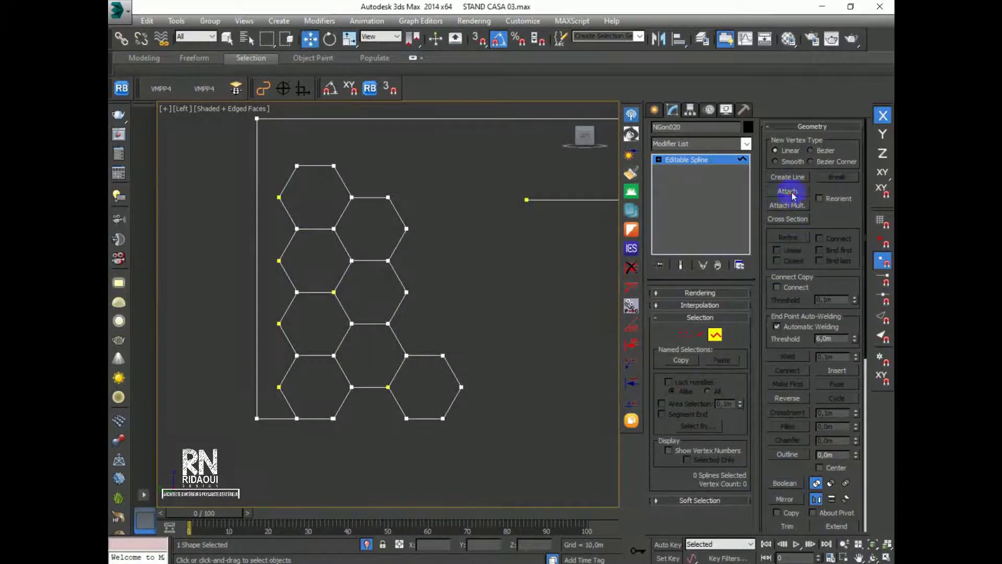
Try to outline the top hexagon spline with a value of 0,05 m
left_click_drag(841, 278, 839, 176)
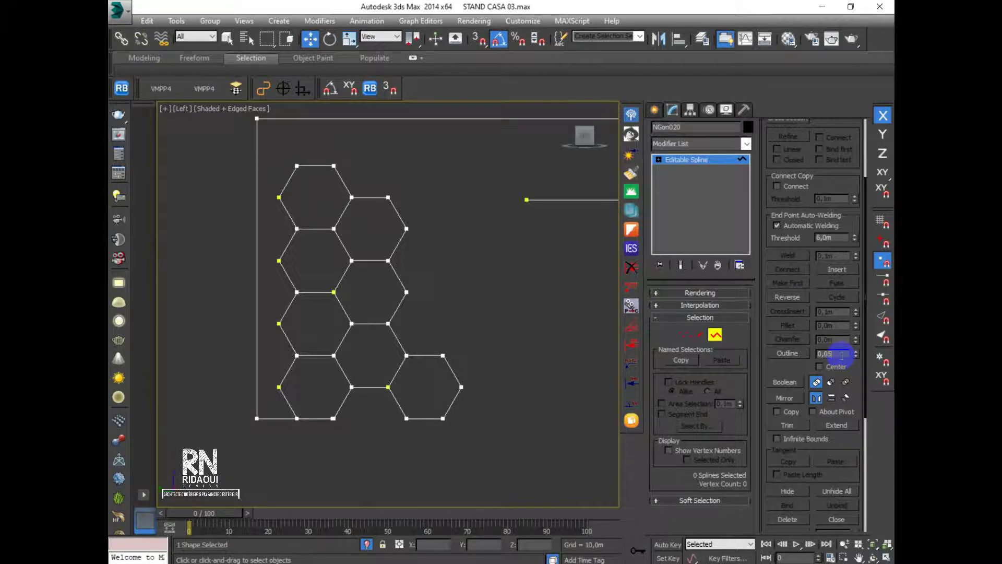
left_click_drag(832, 354, 811, 358)
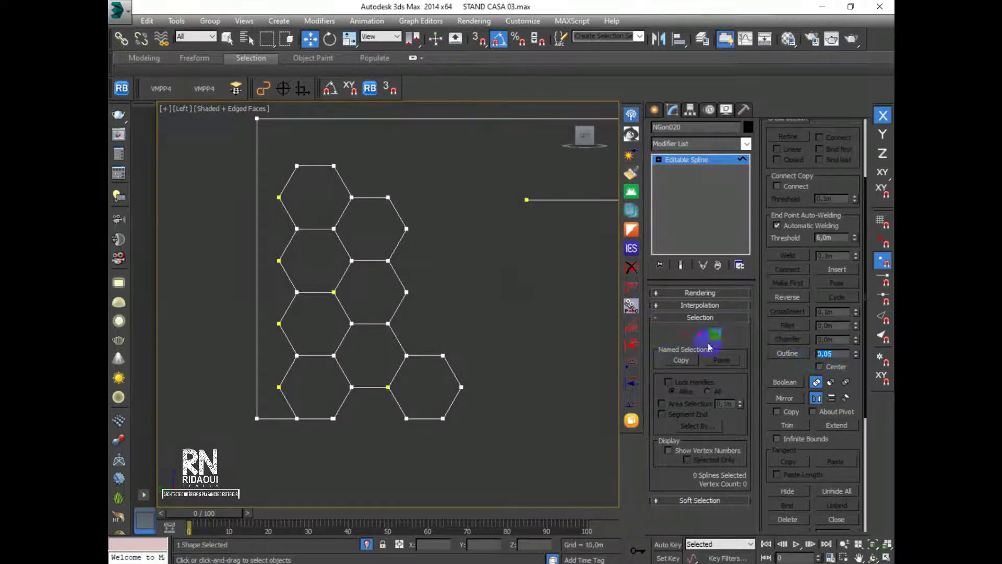
left_click(339, 179)
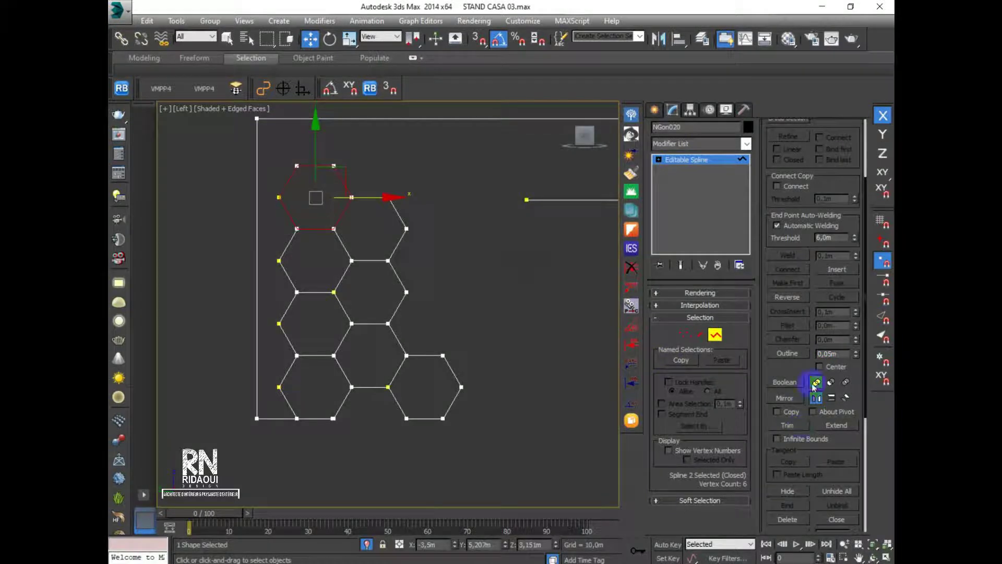
left_click(788, 354)
scroll(380, 284, "up", 4)
scroll(343, 338, "up", 2)
scroll(354, 342, "down", 3)
middle_click_drag(354, 342, 357, 333)
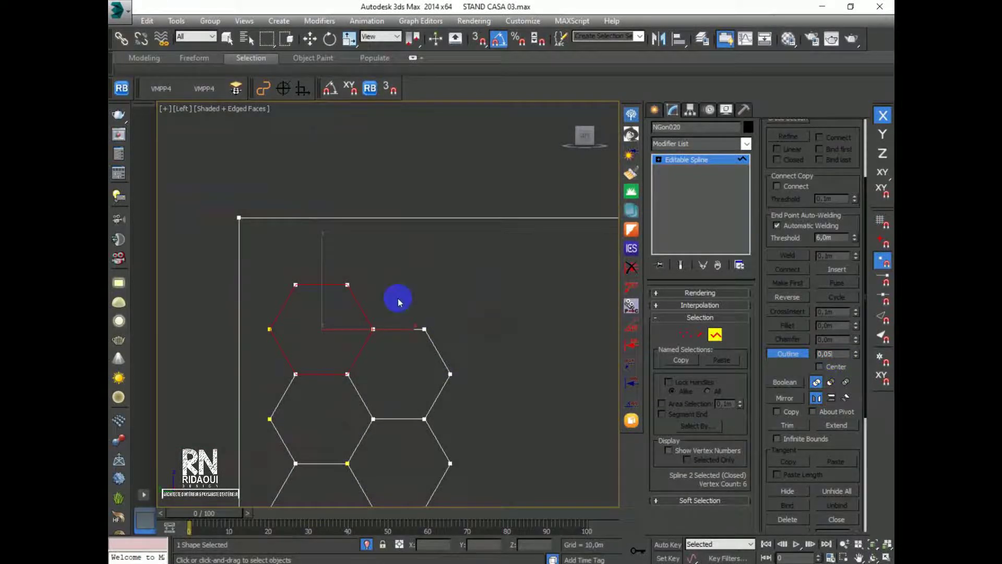
middle_click_drag(328, 319, 358, 349)
scroll(383, 323, "up", 1)
scroll(382, 325, "down", 8)
scroll(406, 331, "up", 4)
scroll(365, 339, "up", 2)
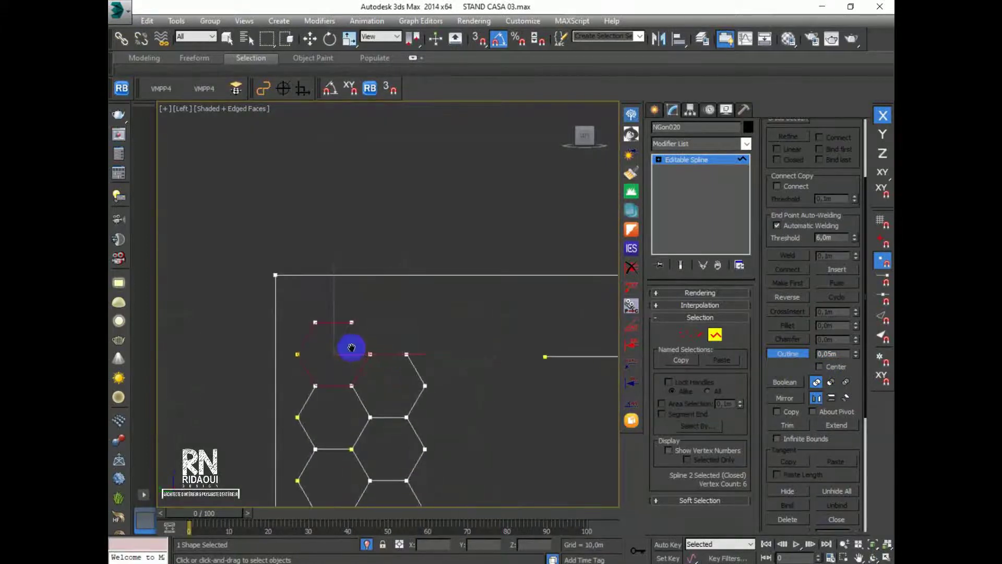
scroll(522, 365, "up", 2)
left_click(787, 354)
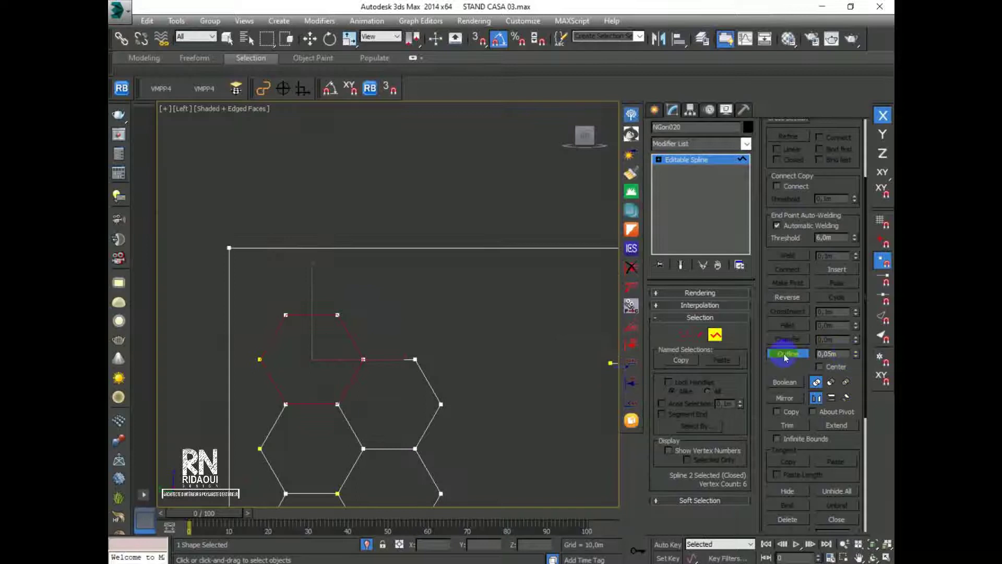
middle_click_drag(331, 369, 363, 359)
Create inward outlines of the top hexagon spline, including one offset by 0,05 m
left_click(833, 354)
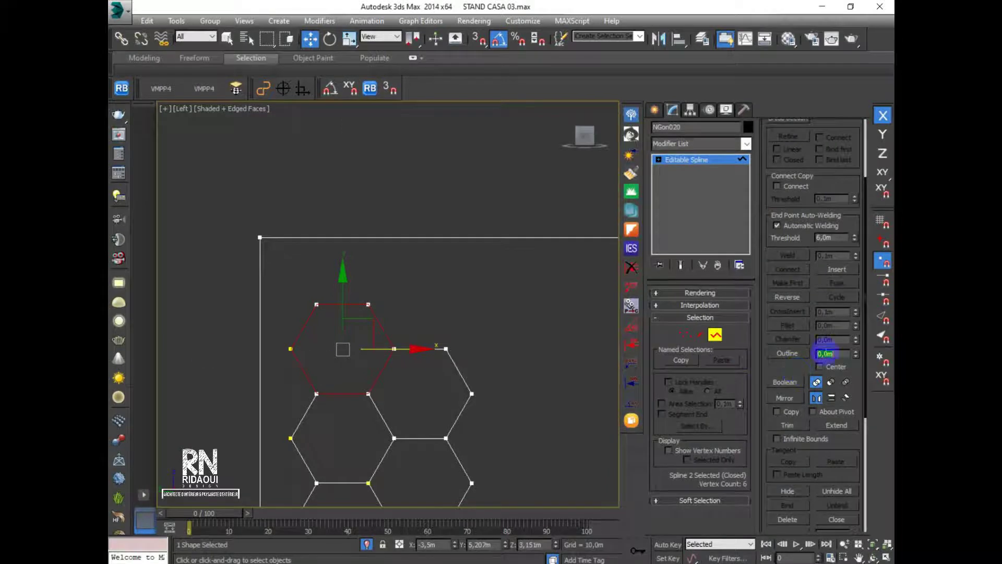
left_click(832, 354)
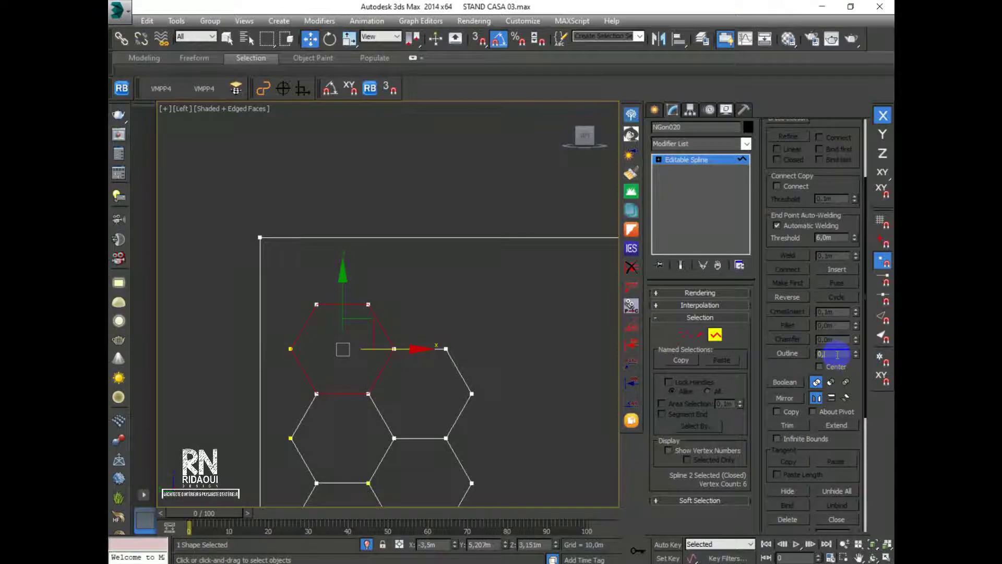
key("Return")
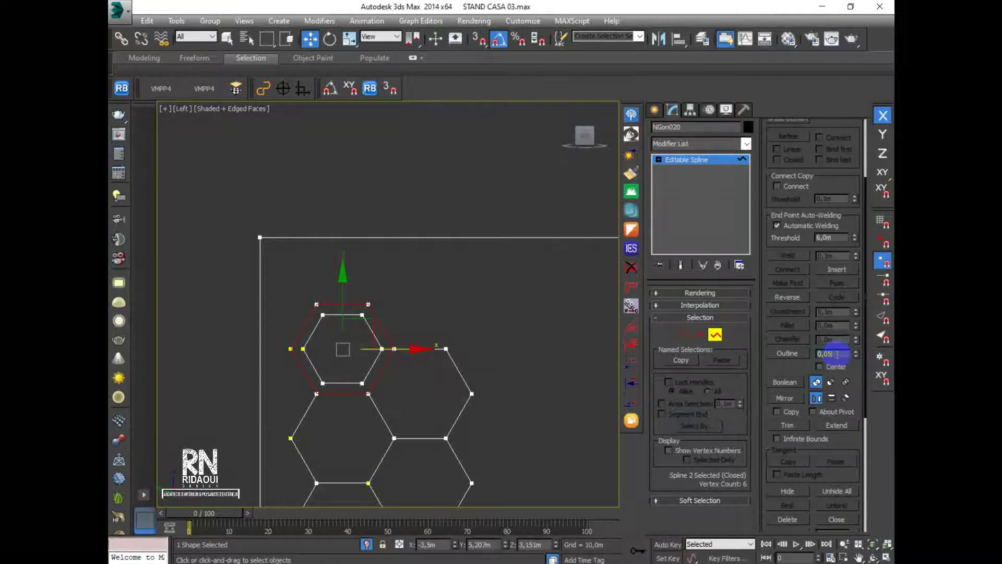
key("Return")
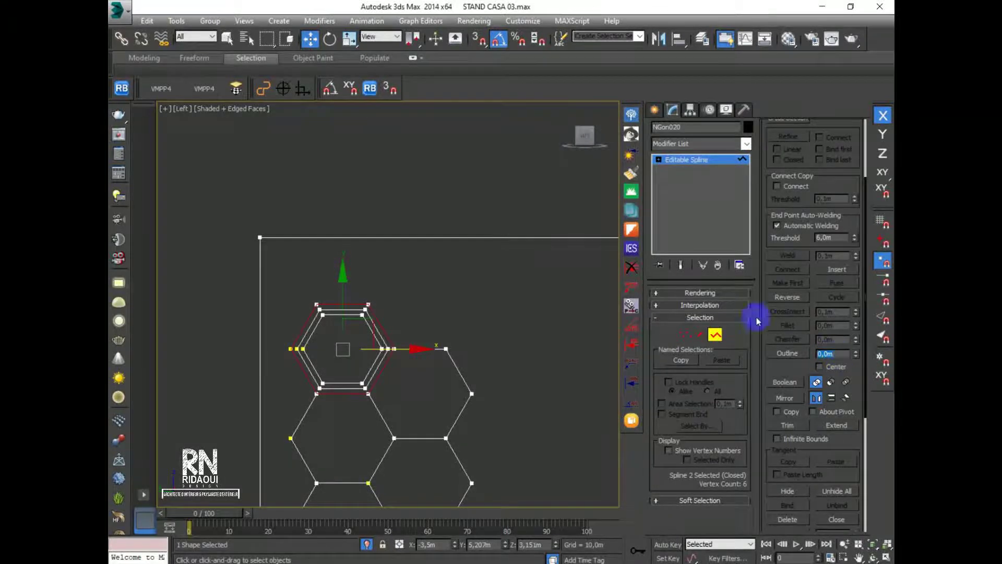
Delete the innermost outline and the original outer spline of the top hexagon, keeping the 0,05 m offset hexagon
left_click(288, 348)
scroll(288, 349, "up", 2)
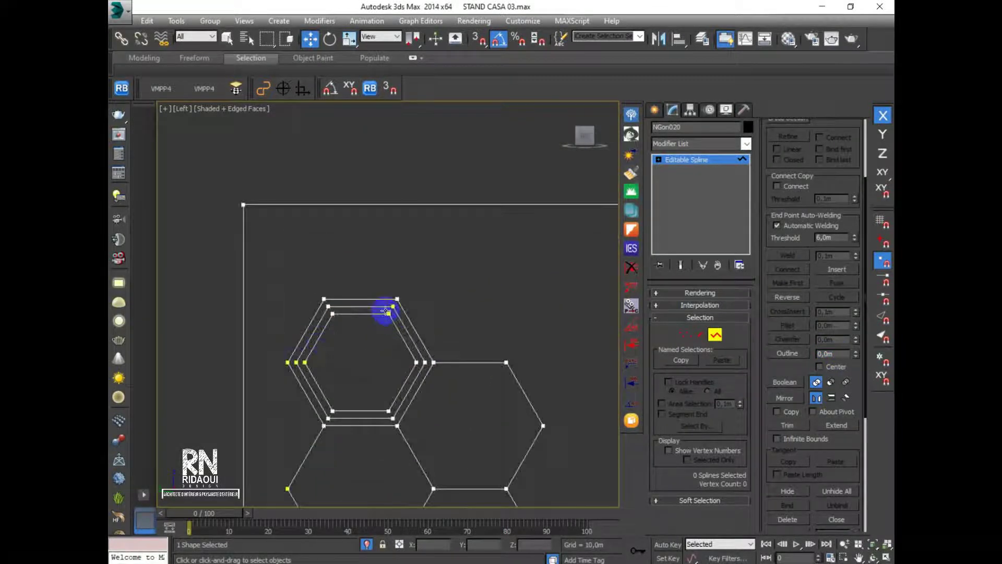
left_click(400, 335)
key("Delete")
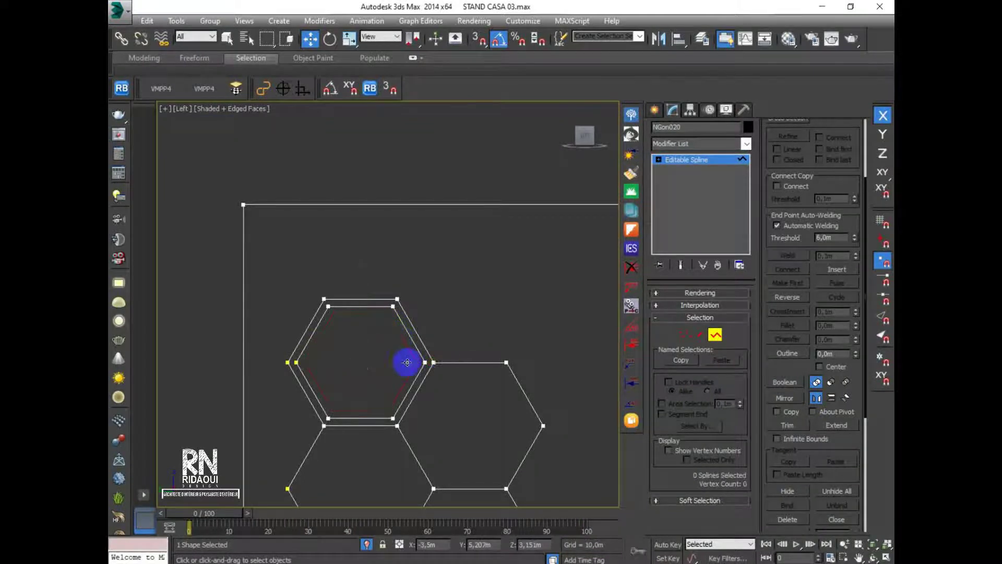
left_click(421, 338)
key("Delete")
Outline the top hexagon of the second column inward by 0,05 m and delete its original outer spline
middle_click_drag(494, 384, 459, 318)
left_click(456, 295)
left_click(787, 355)
key("Return")
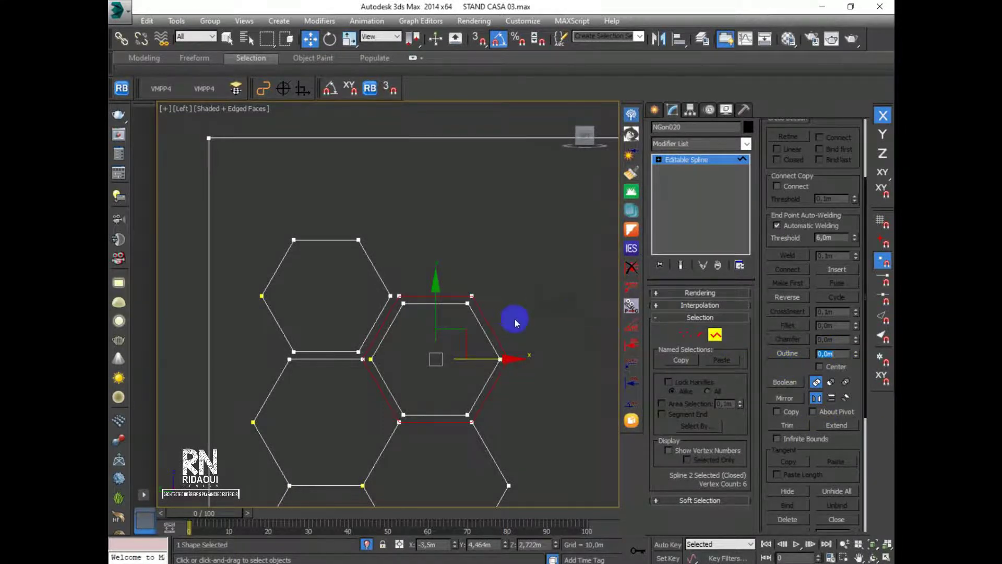
left_click(495, 318)
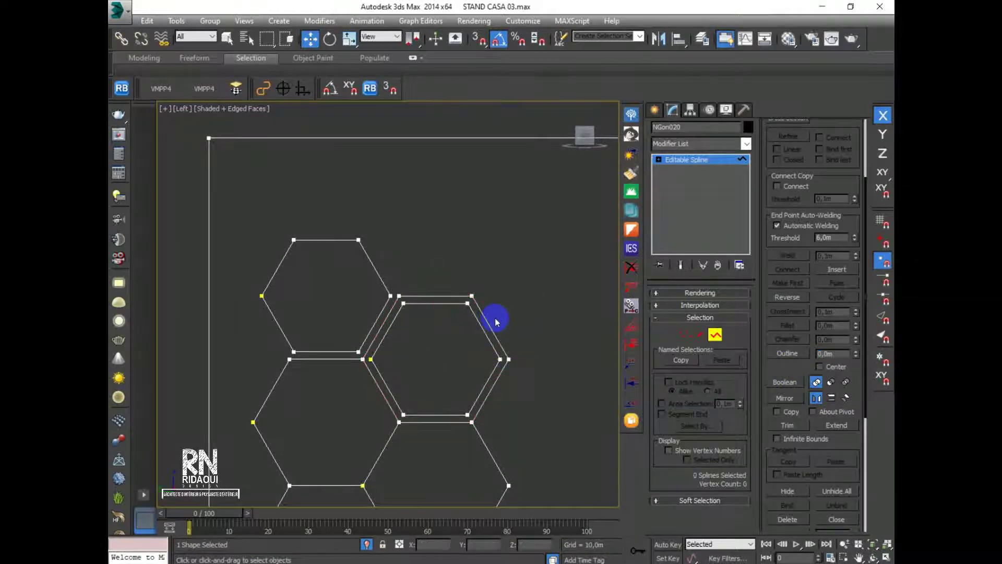
left_click(490, 328)
key("Delete")
Outline the second hexagon of the first column inward by 0,05 m and delete its original outer spline
middle_click_drag(492, 398, 507, 327)
left_click(387, 309)
left_click(807, 355)
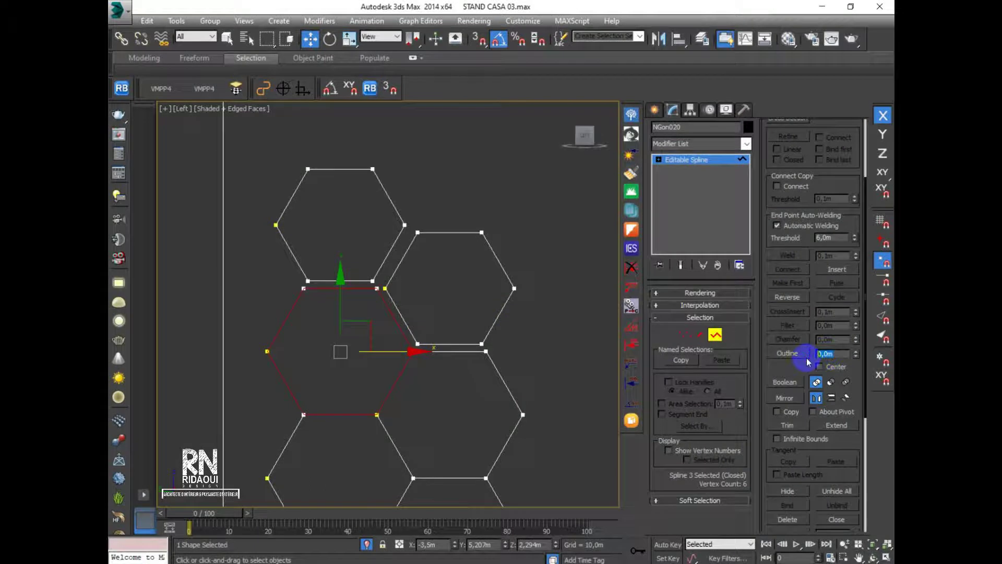
type("0,05")
key("Return")
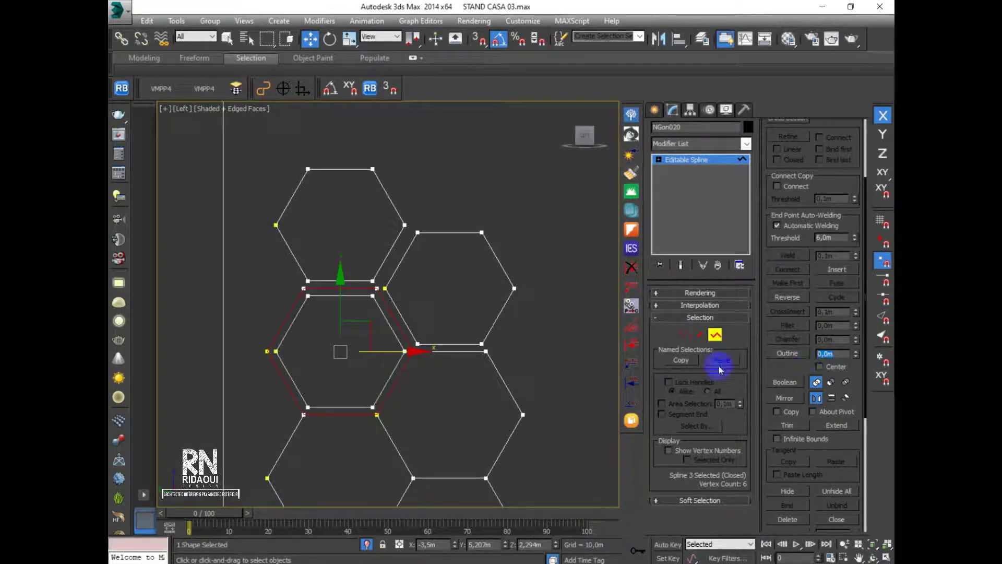
left_click(515, 194)
left_click(390, 315)
Outline the second hexagon of the second column inward by 0,05 m and delete its original outer spline
left_click_drag(389, 315, 503, 361)
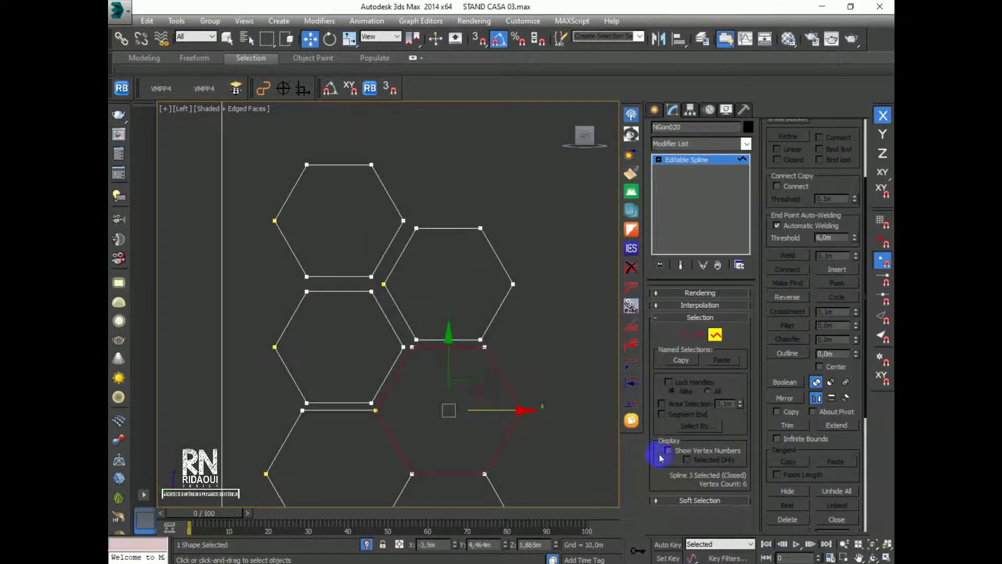
double_click(829, 354)
type("0,05")
key("Return")
left_click(472, 390)
left_click(500, 376)
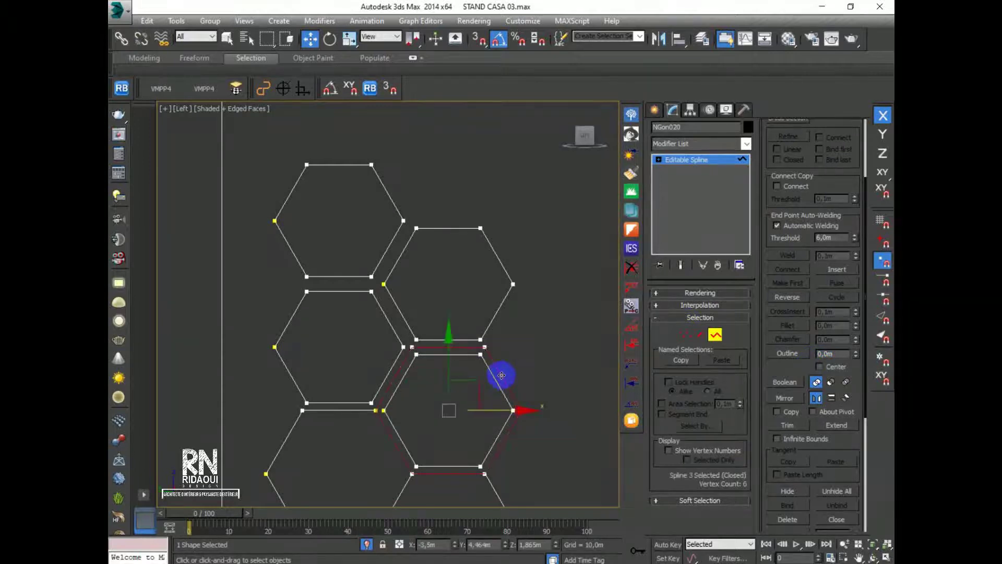
key("Delete")
Outline the third hexagon of the first column inward by 0,05 m and delete its original outer spline
scroll(484, 367, "down", 3)
middle_click_drag(484, 367, 466, 329)
scroll(417, 355, "up", 2)
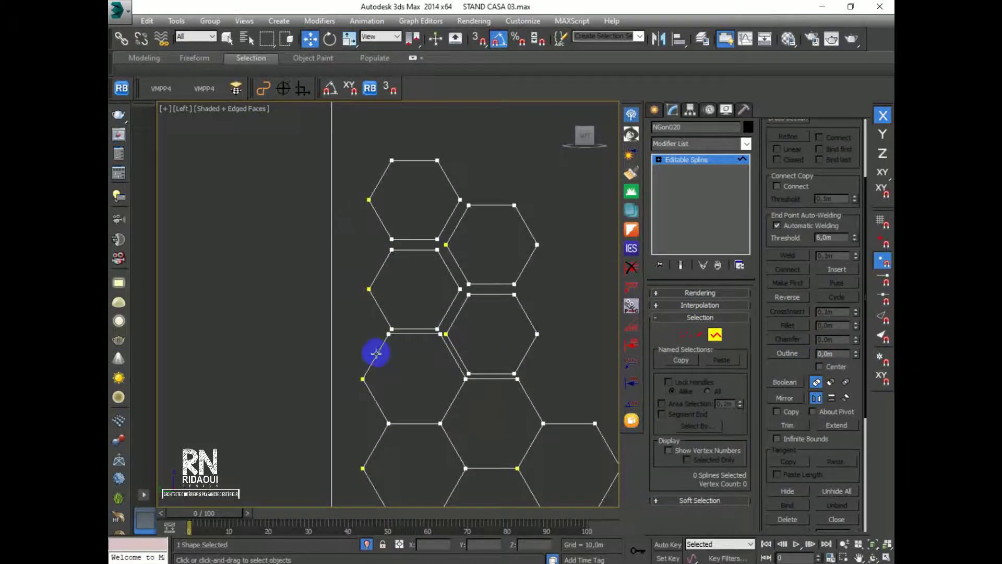
left_click(834, 353)
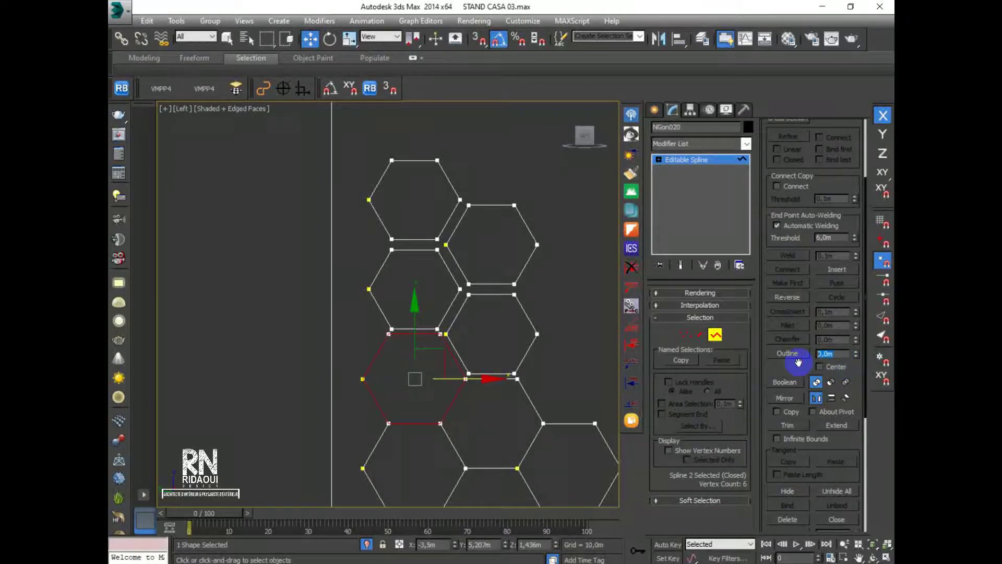
type("0,05")
key("Return")
left_click(355, 340)
left_click(375, 357)
key("Delete")
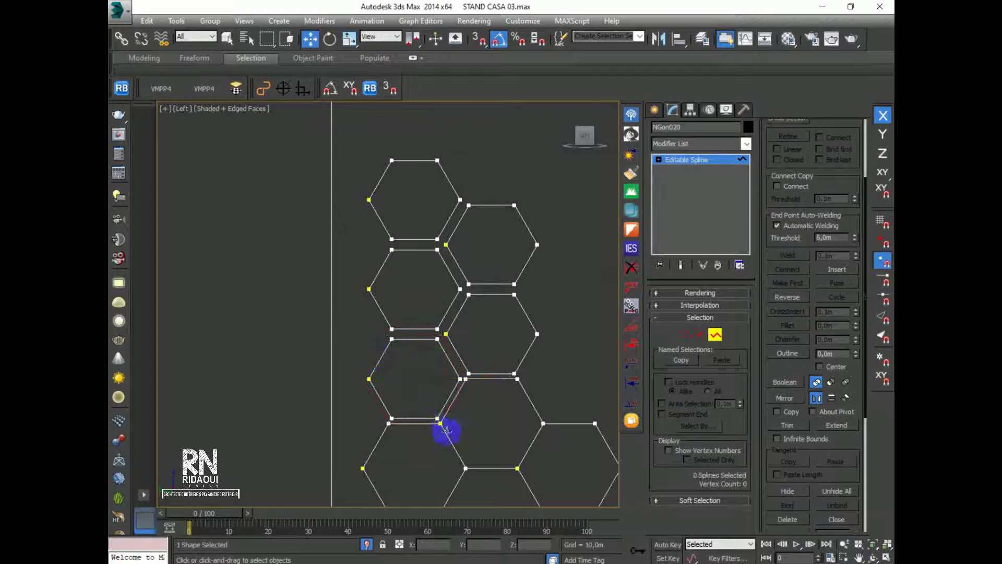
Outline the third hexagon of the second column inward by 0,05 m and delete its original outer spline
middle_click_drag(446, 431, 409, 361)
left_click(493, 333)
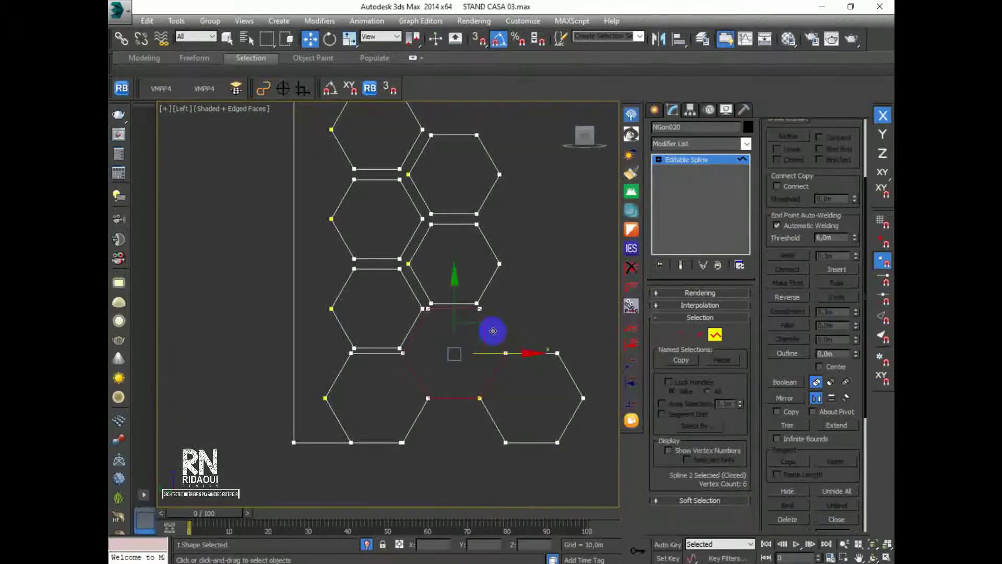
left_click(833, 353)
type("0,05")
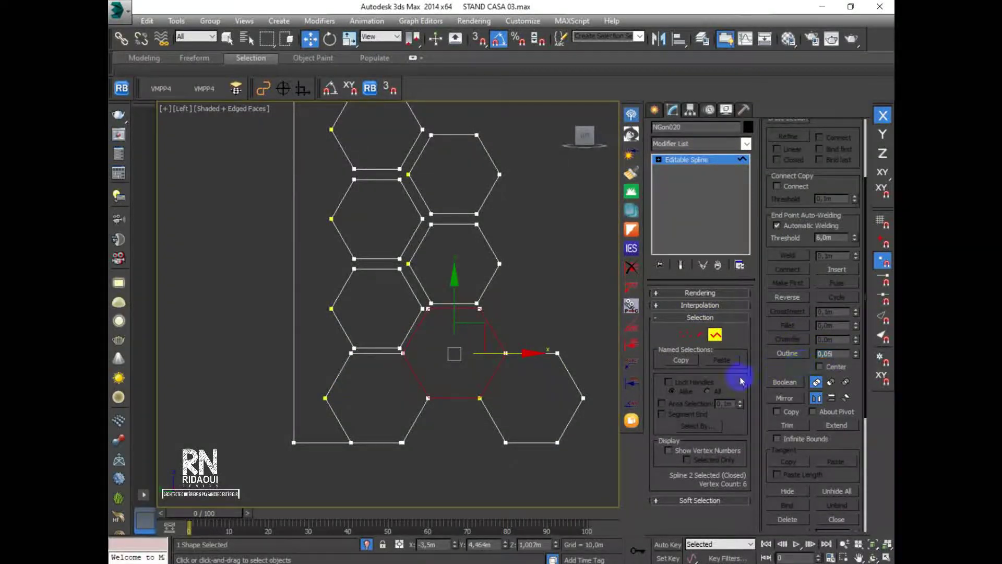
key("Return")
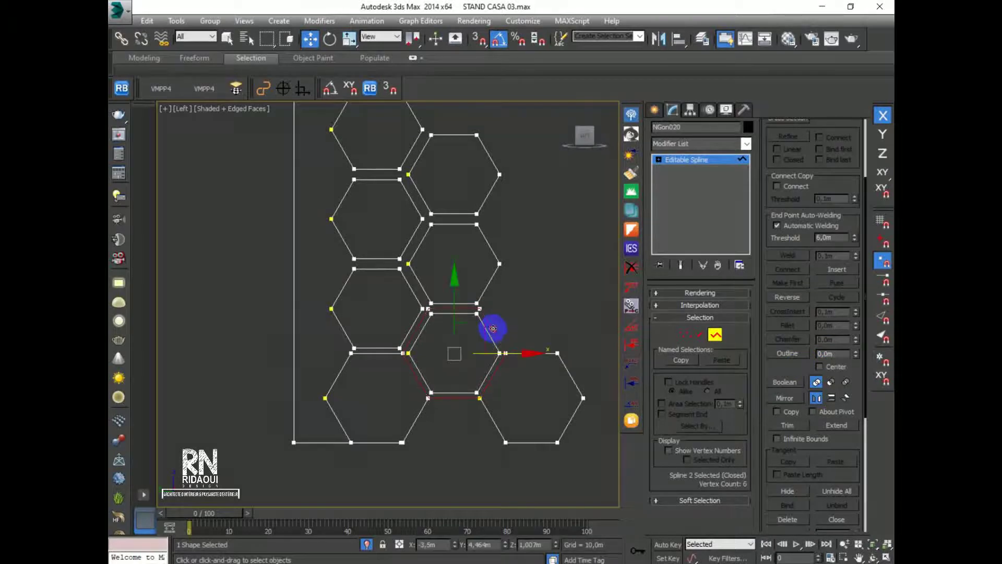
left_click(499, 331)
Outline the bottom hexagon of the first column inward by 0,05 m and delete its original outer spline
left_click(416, 377)
double_click(837, 355)
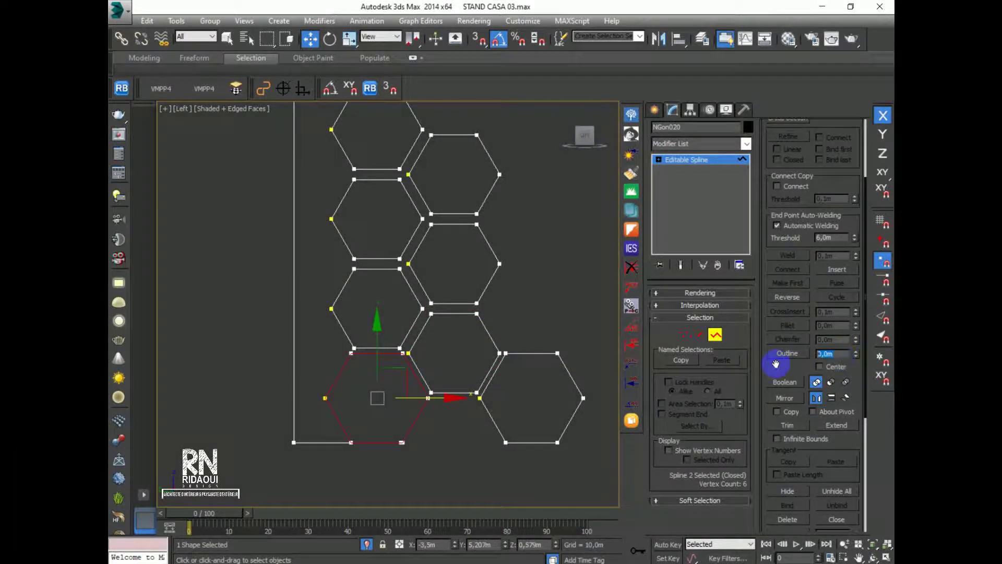
key("Return")
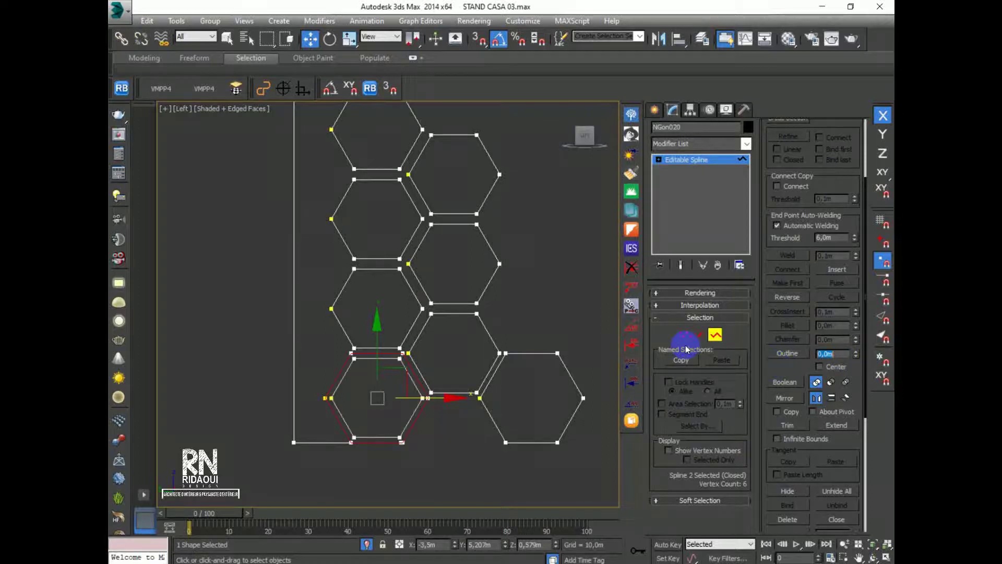
left_click(429, 388)
left_click(424, 407)
key("Delete")
Outline the single hexagon of the third column inward by 0,05 m and delete its original outer spline
middle_click_drag(499, 407, 464, 397)
left_click(497, 343)
left_click(786, 360)
key("Return")
left_click(505, 281)
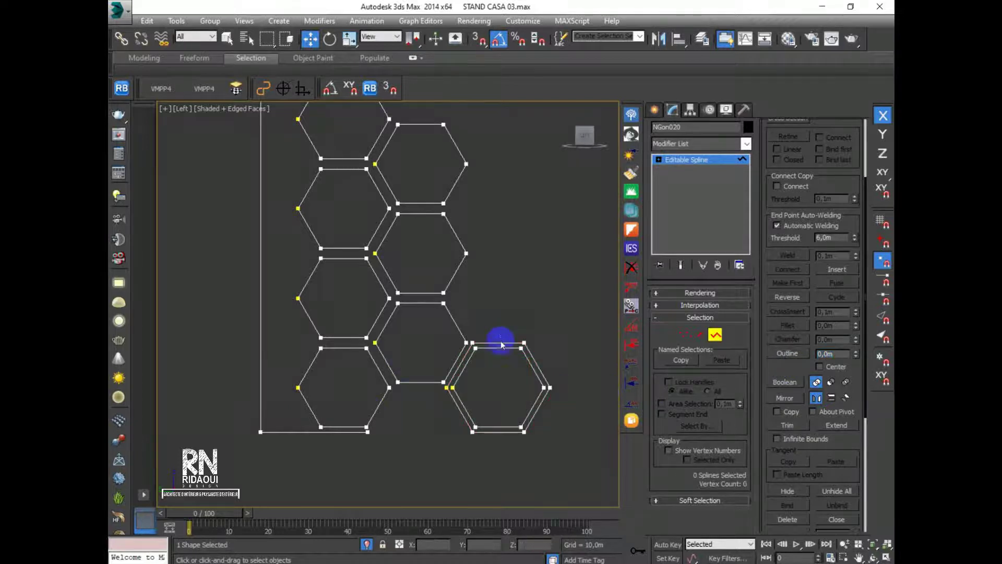
left_click(504, 341)
key("Delete")
Check reference image 014.jpg and outline the first column's bottom hexagon outward to the level of the panel's bottom edge, keeping the inner spline
scroll(431, 398, "up", 3)
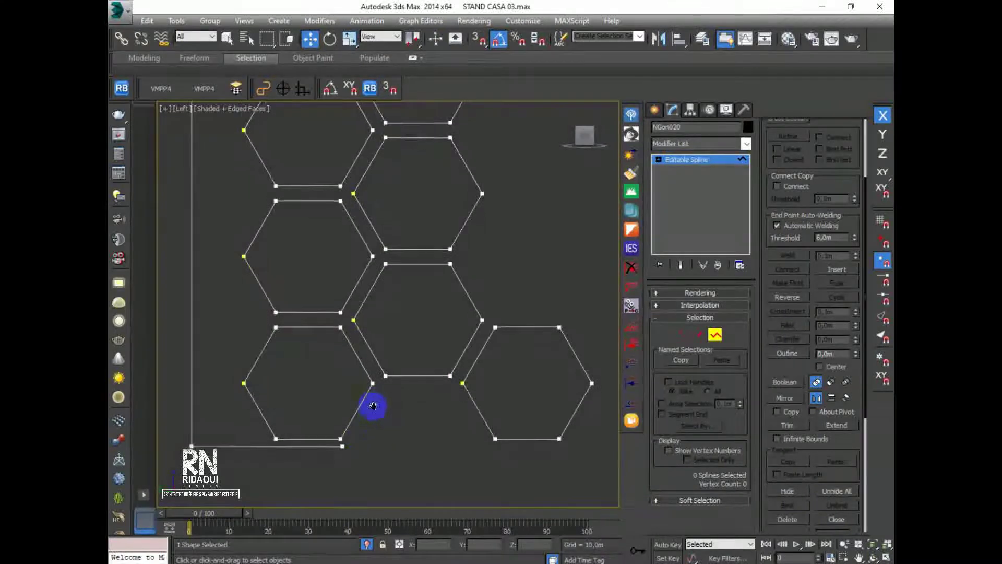
scroll(390, 391, "down", 3)
scroll(398, 391, "up", 1)
middle_click_drag(376, 379, 376, 381)
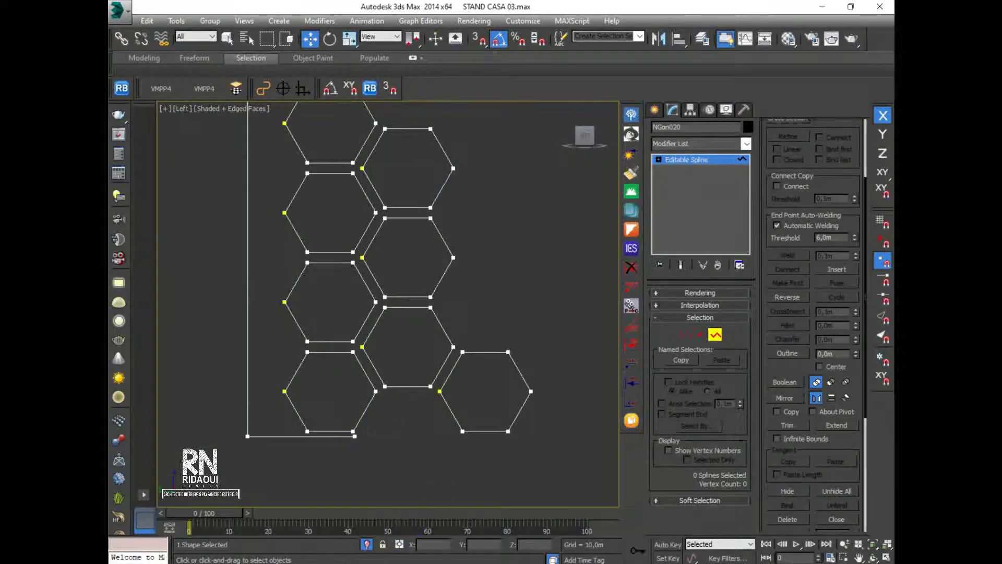
left_click(365, 529)
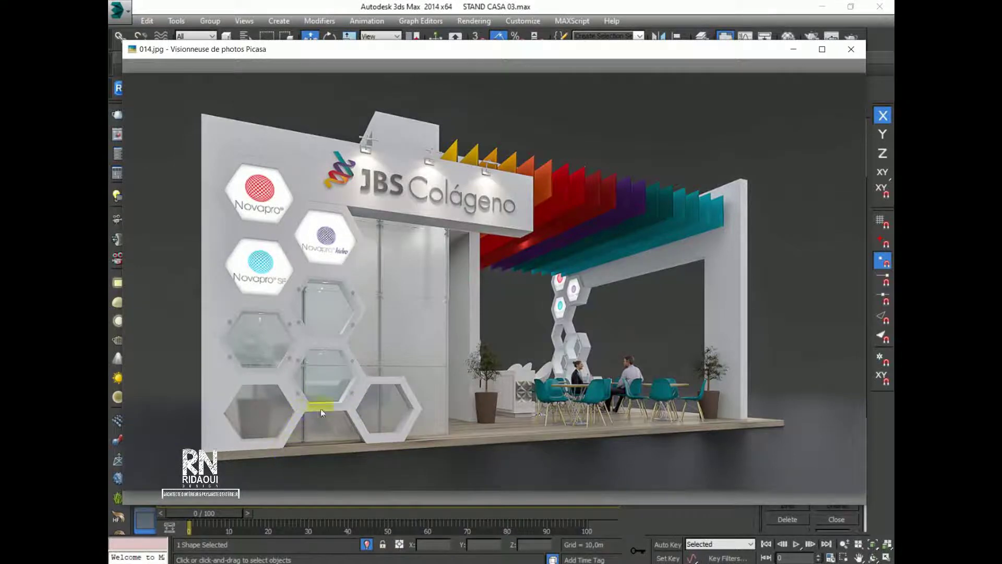
left_click(794, 49)
scroll(371, 402, "up", 2)
left_click(372, 400)
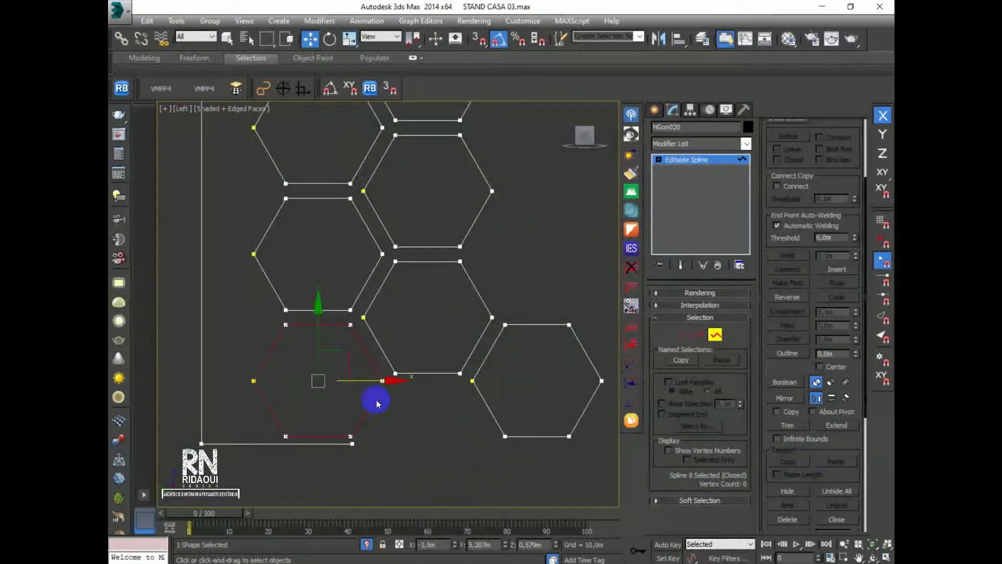
double_click(841, 355)
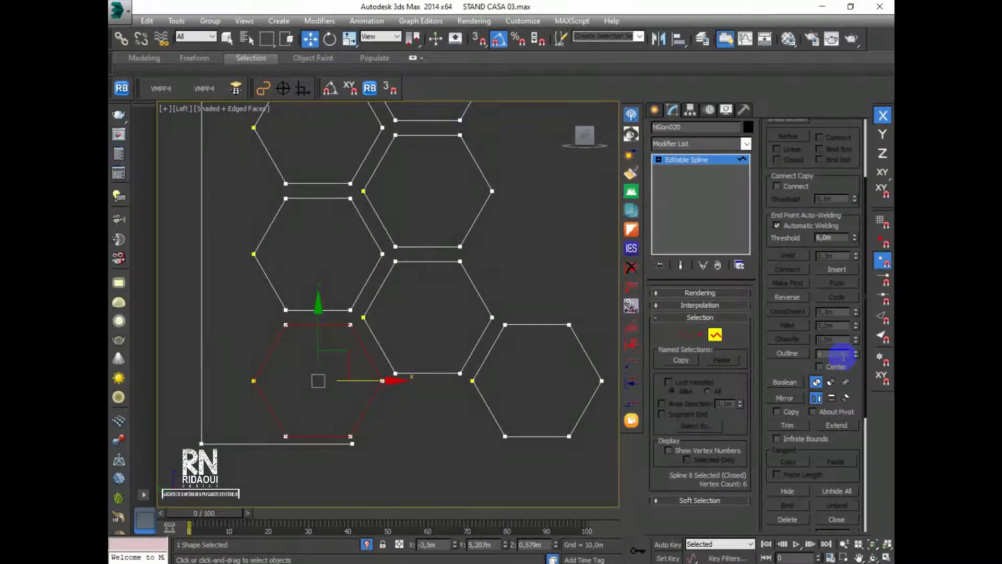
left_click(408, 426)
Outline the third column's hexagon outward by the same distance as the first column's bottom hexagon, keeping the inner spline
middle_click_drag(431, 384, 418, 402)
left_click(492, 346)
left_click(524, 397)
key("ctrl+v")
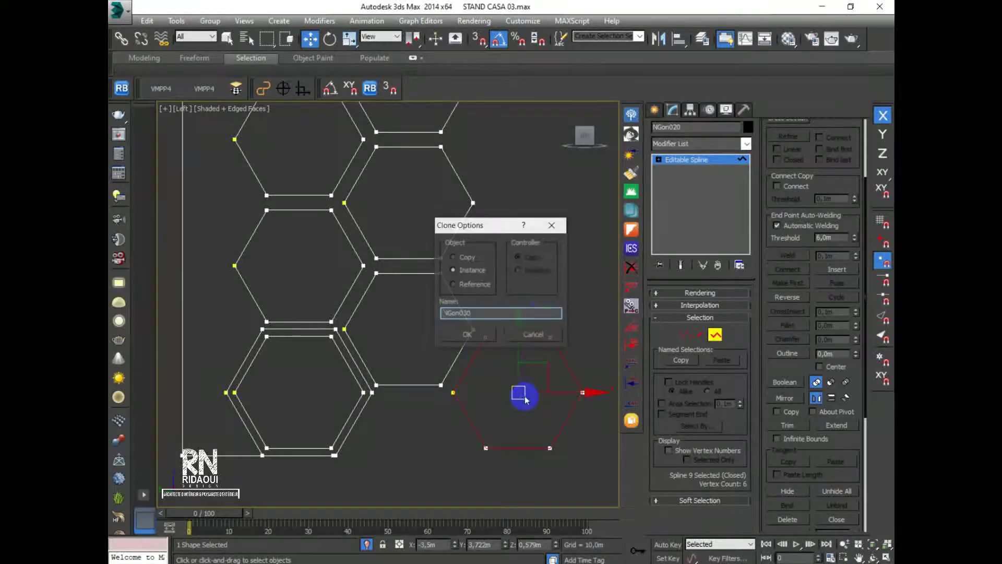
left_click(553, 224)
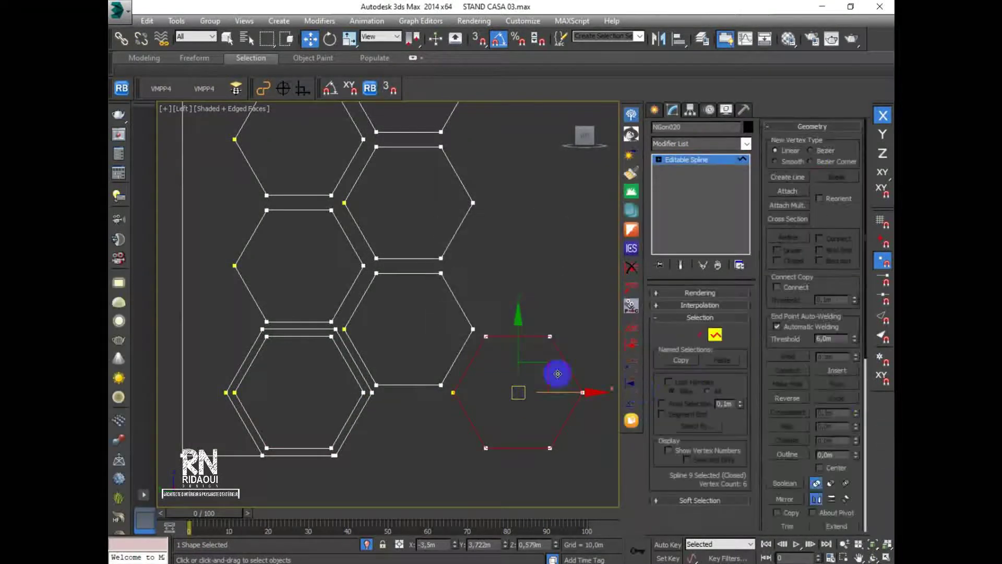
left_click(834, 455)
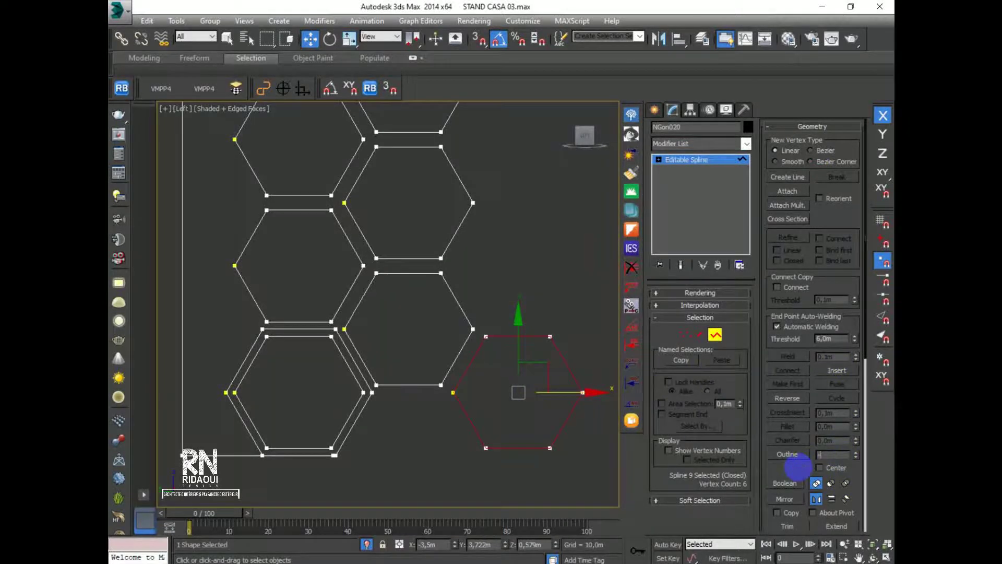
key("Return")
Move the panel outline's bottom edge segment down to a Z of 0,119 m, just below the first column's bottom hexagon
left_click(355, 414)
middle_click_drag(391, 421, 400, 413)
scroll(358, 447, "up", 2)
left_click(356, 454)
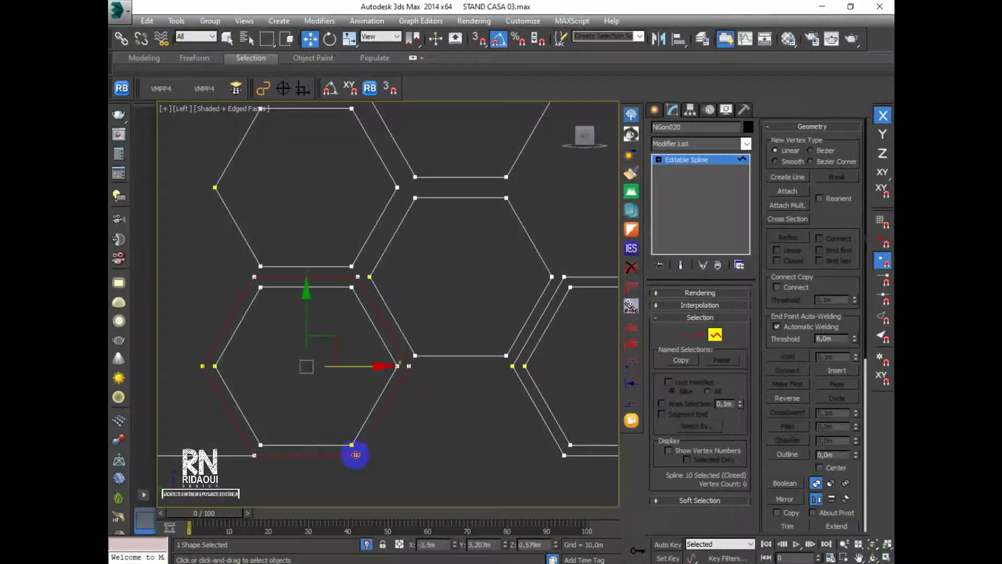
left_click(224, 448)
scroll(277, 458, "down", 2)
left_click(699, 334)
left_click(360, 454)
middle_click_drag(366, 463, 374, 461)
scroll(329, 452, "up", 4)
left_click_drag(311, 389, 497, 472)
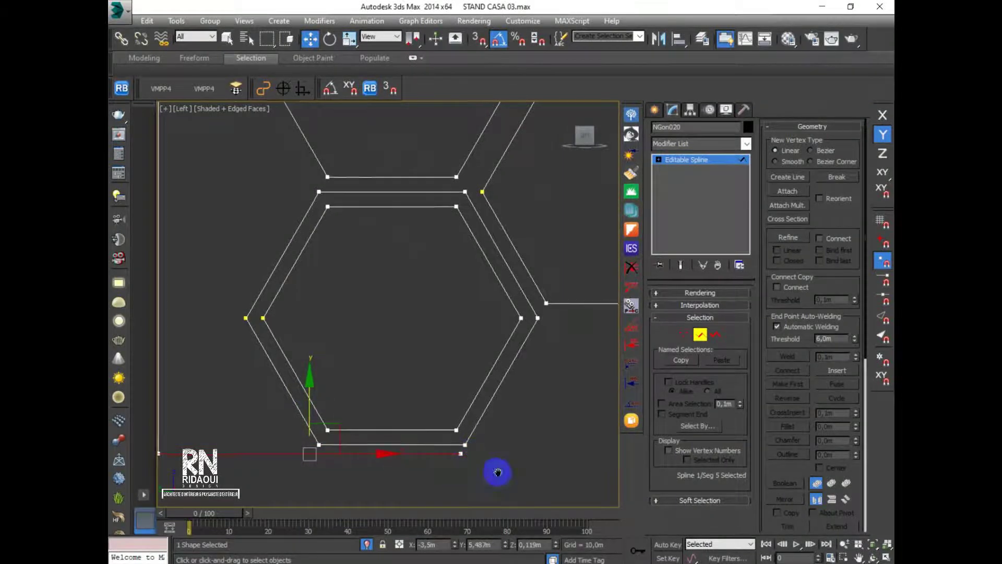
middle_click_drag(498, 472, 505, 466)
Shorten the panel's bottom edge by about 0,61 m at its free end and raise it level with the hexagon's outer base
left_click(685, 334)
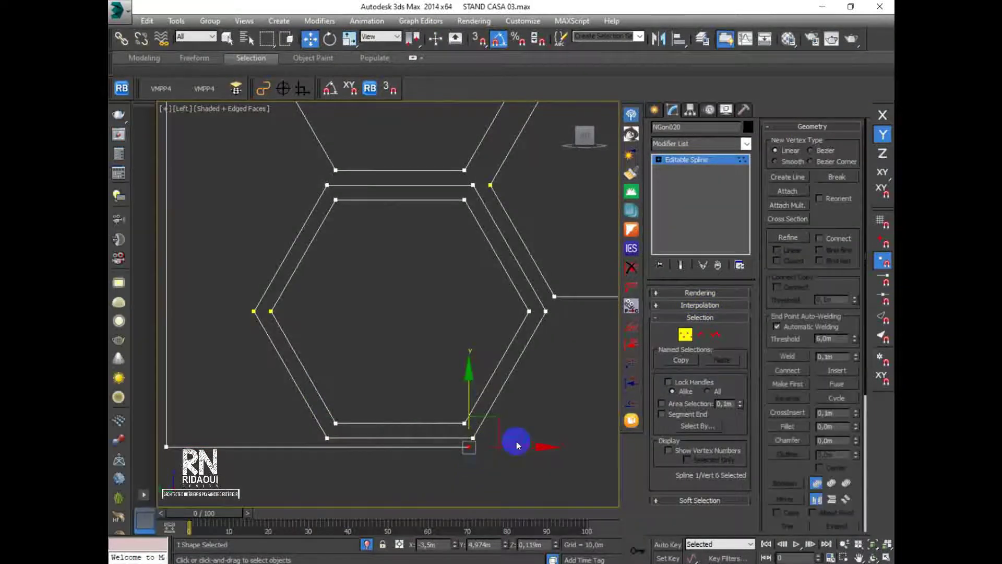
left_click_drag(521, 447, 340, 452)
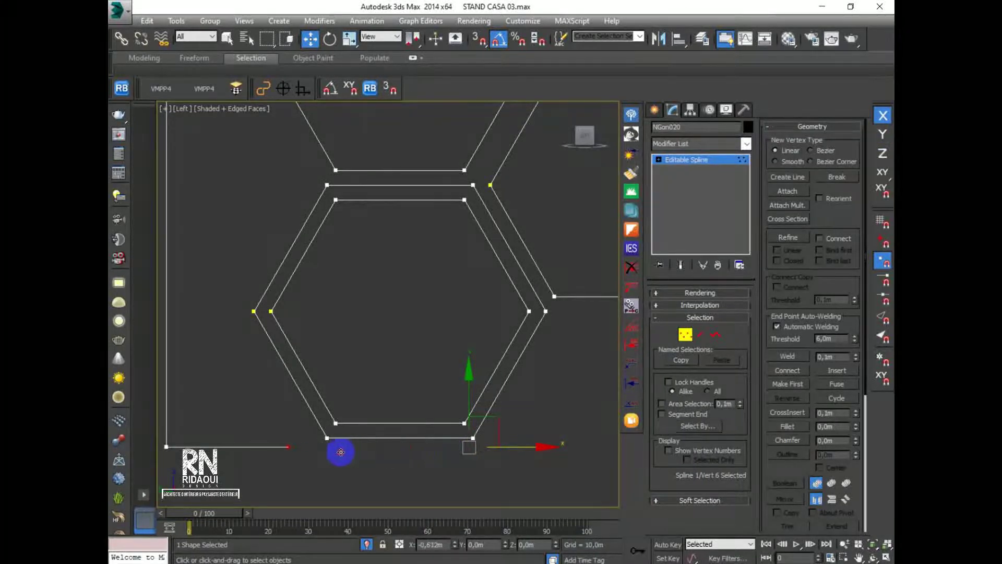
middle_click_drag(227, 461, 271, 462)
left_click_drag(330, 401, 329, 411)
left_click(632, 345)
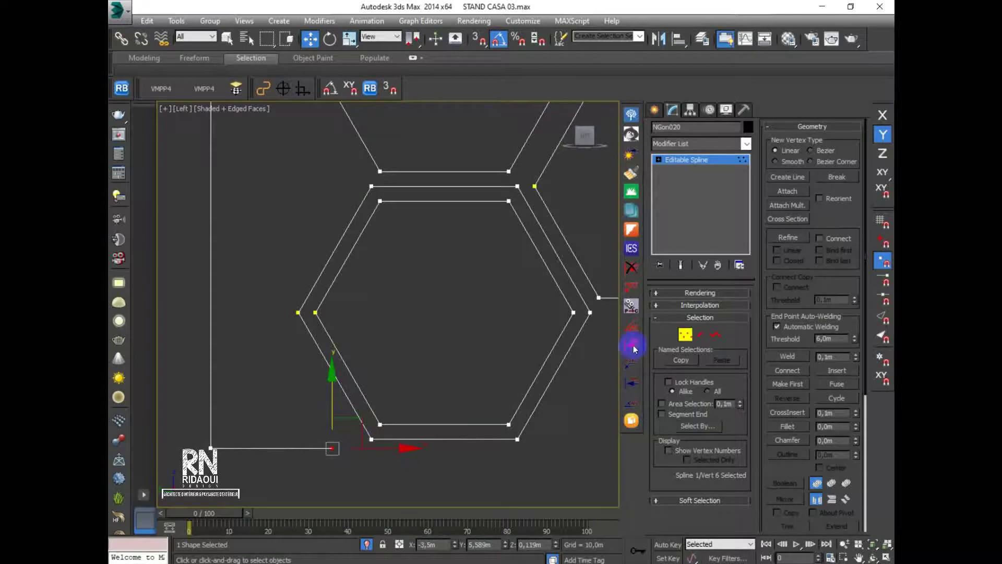
left_click(699, 336)
left_click(291, 427)
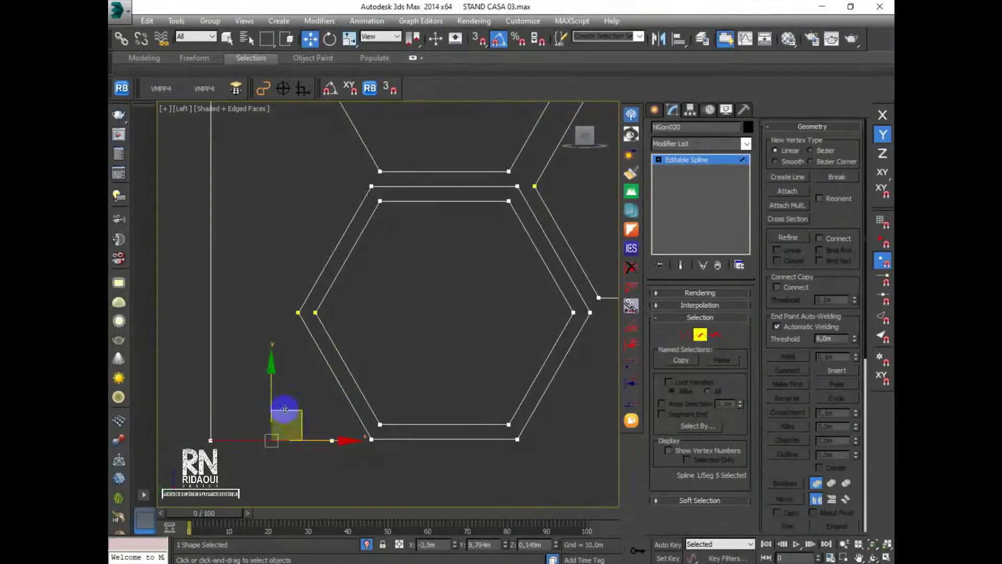
Check reference image 014.jpg again and outline the third hexagon of the second column outward, keeping the inner spline
scroll(398, 430, "down", 8)
middle_click_drag(409, 446, 371, 412)
key("alt+Tab")
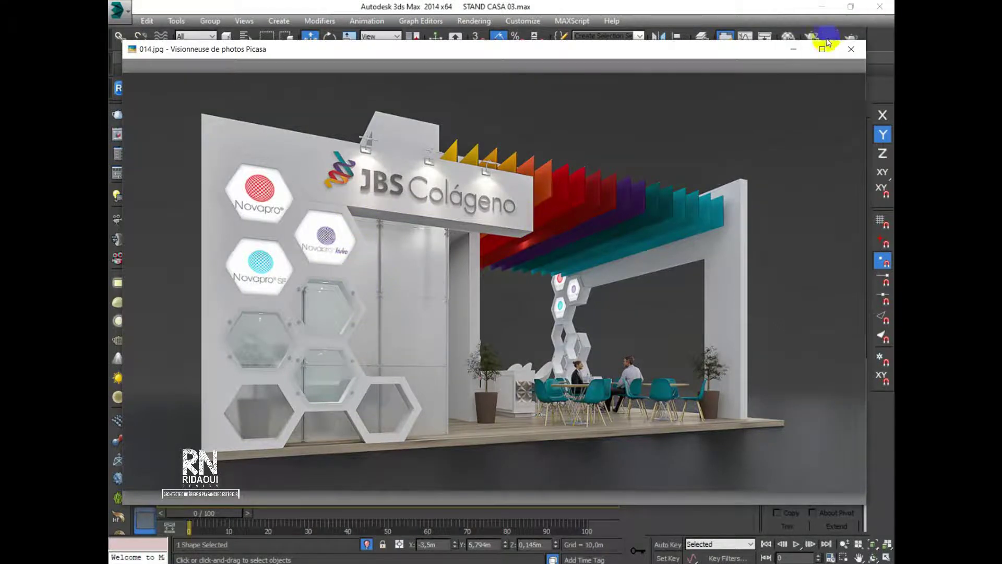
left_click(793, 48)
scroll(390, 357, "up", 3)
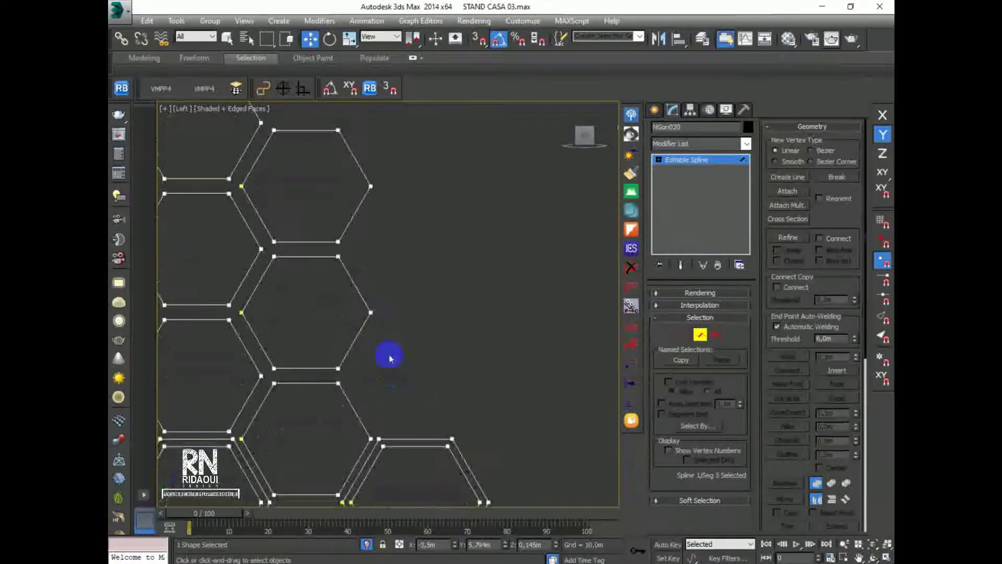
left_click(718, 334)
left_click(351, 405)
middle_click_drag(451, 413, 398, 395)
scroll(407, 375, "down", 3)
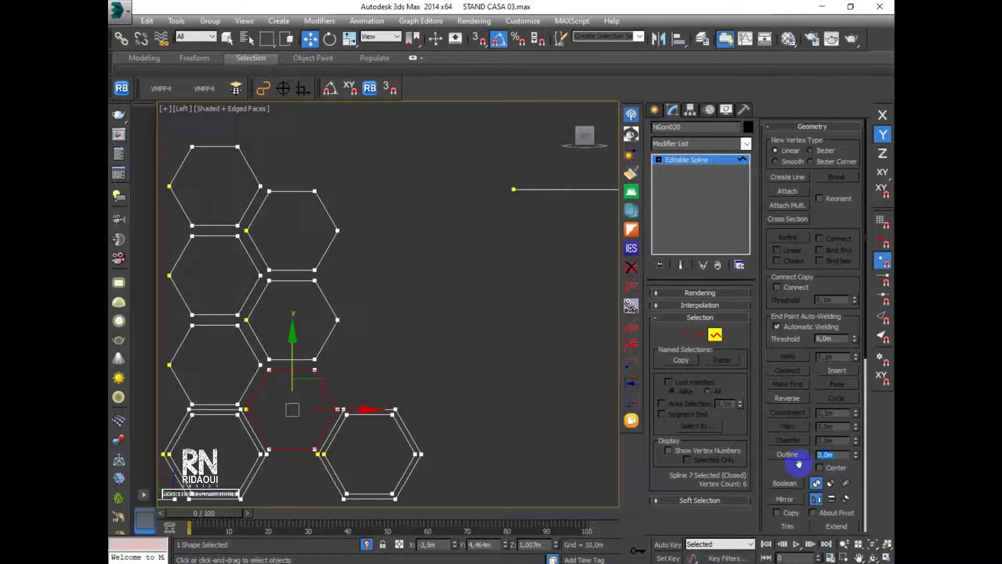
left_click(488, 341)
Outline the second and top hexagons of the second column outward, keeping their inner splines
left_click(332, 299)
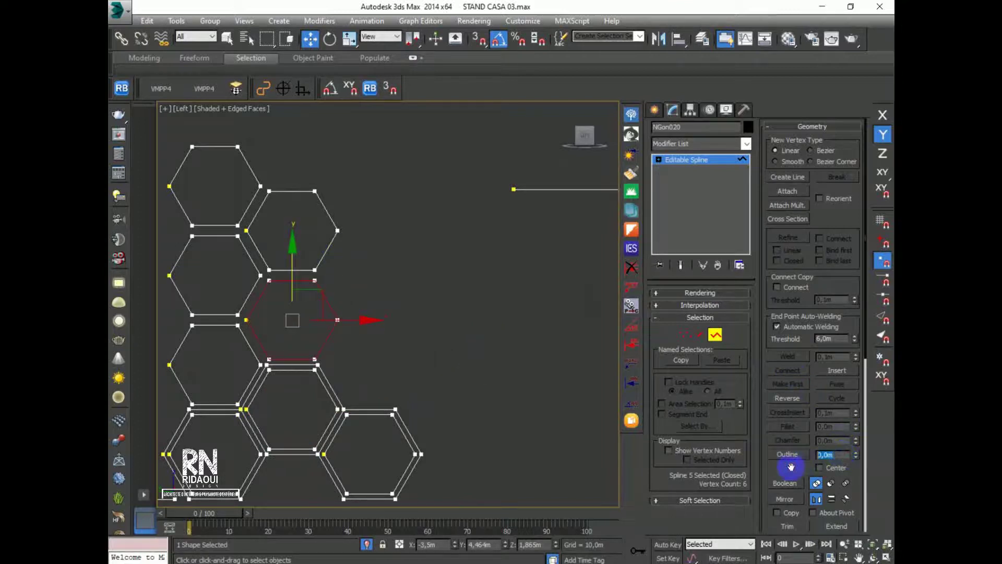
left_click(517, 311)
left_click(320, 228)
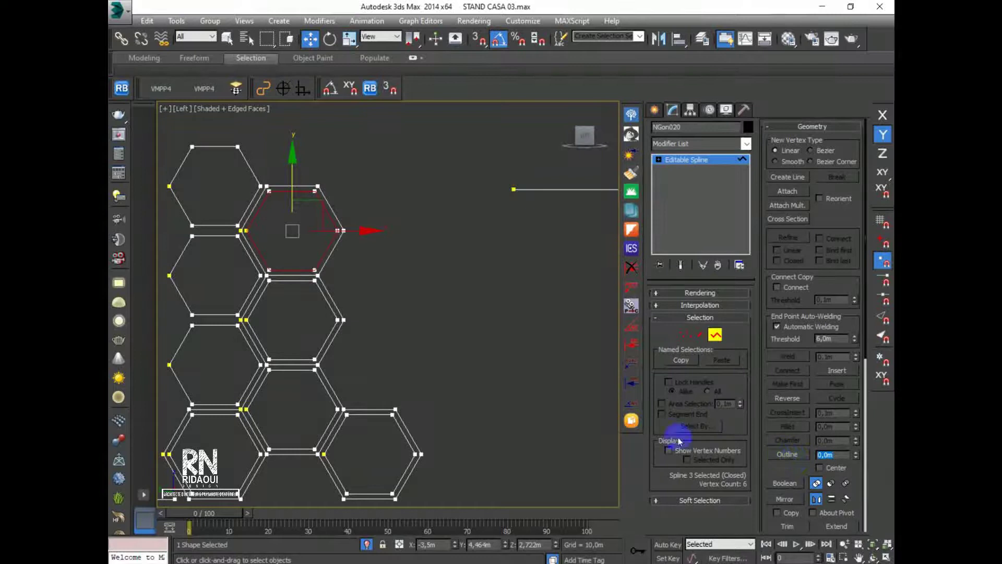
left_click(493, 314)
Start Create Line in the panel shape at the bottom edge's free end and turn on 2.5D snapping
scroll(492, 313, "down", 5)
scroll(441, 354, "up", 4)
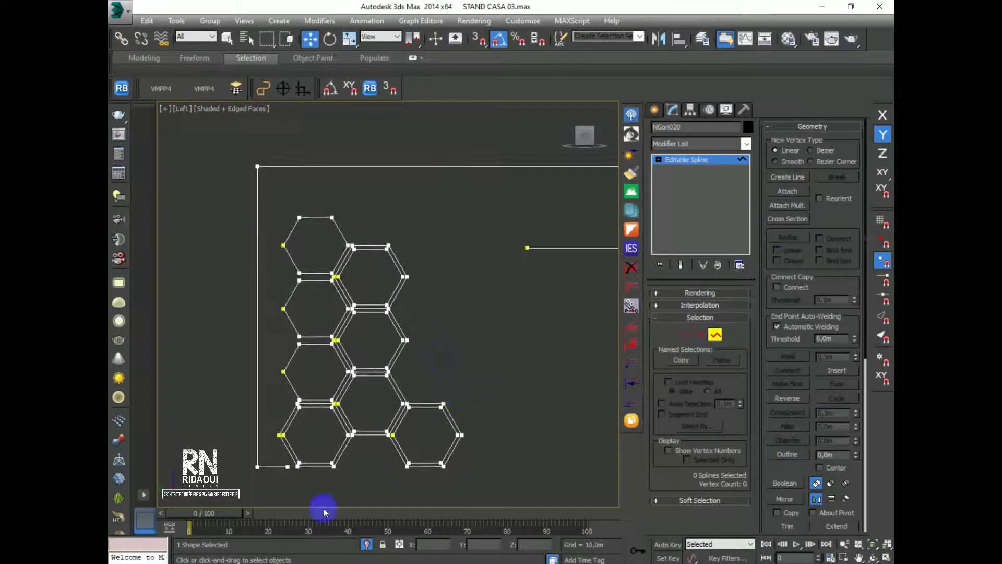
scroll(323, 501, "up", 3)
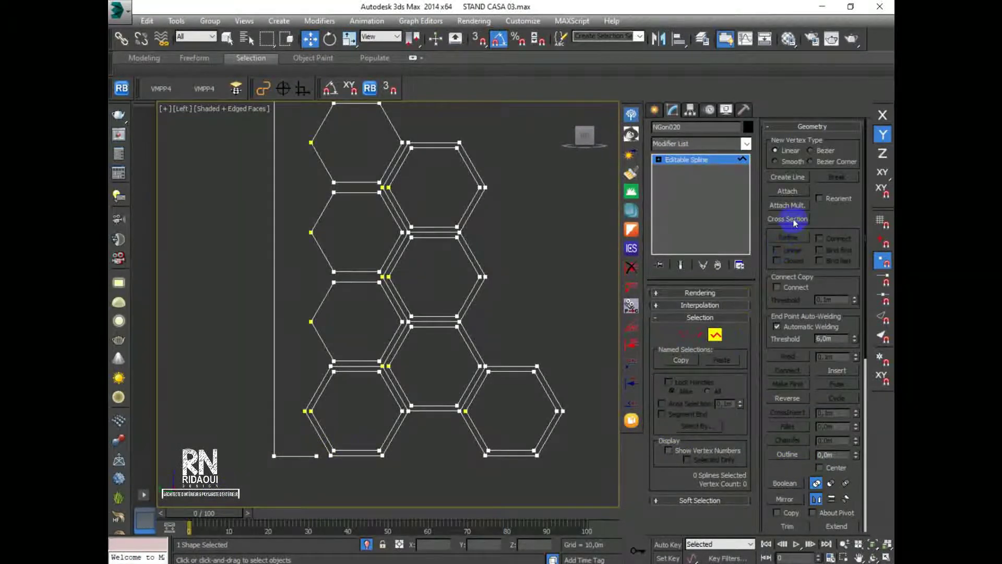
left_click(790, 177)
left_click(317, 455)
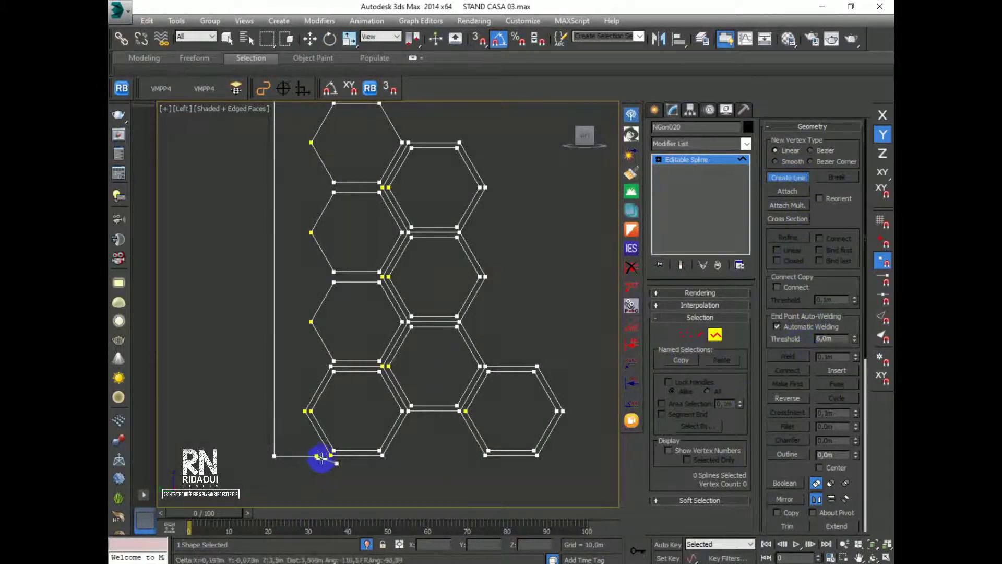
scroll(352, 456, "up", 5)
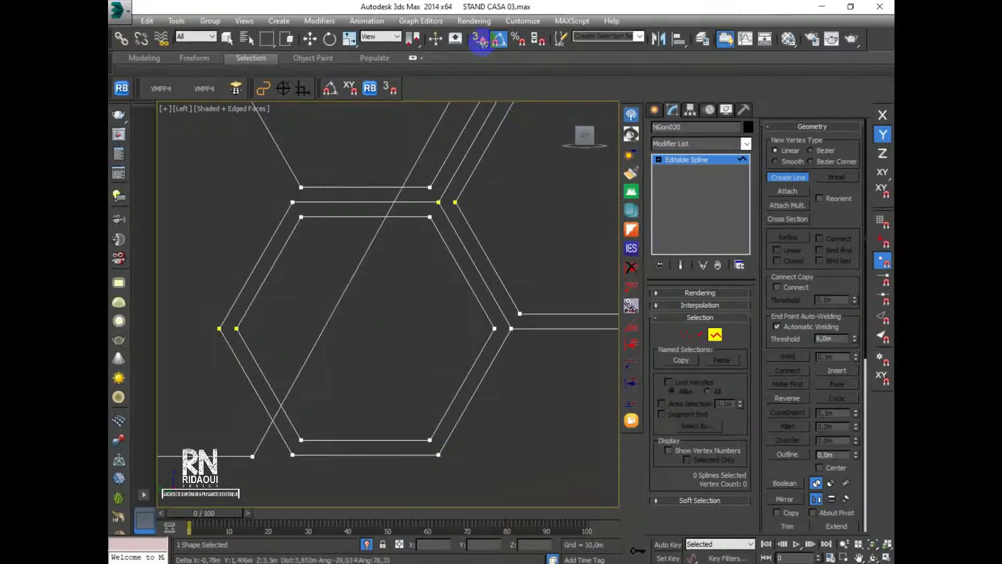
right_click(496, 60)
left_click(481, 43)
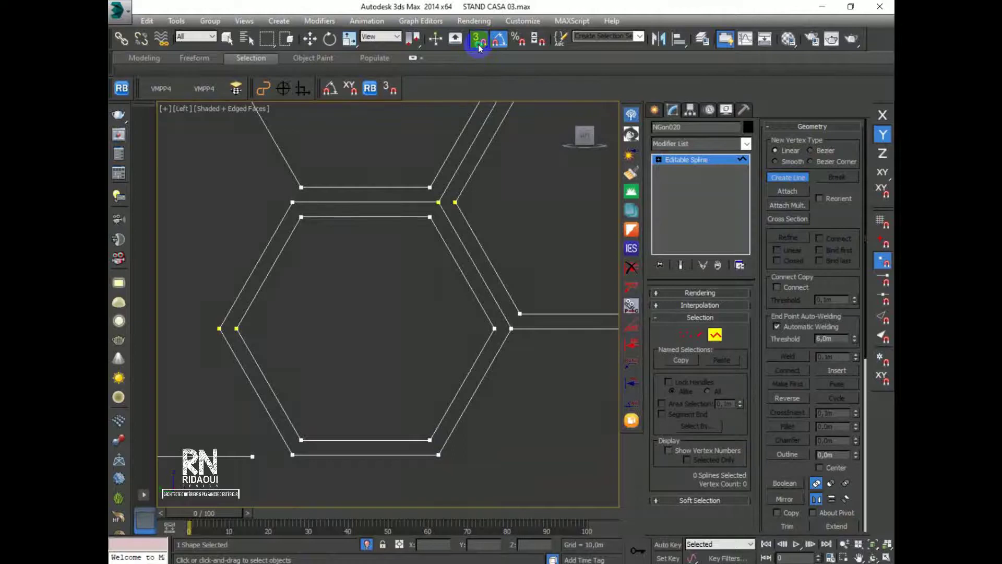
right_click(478, 45)
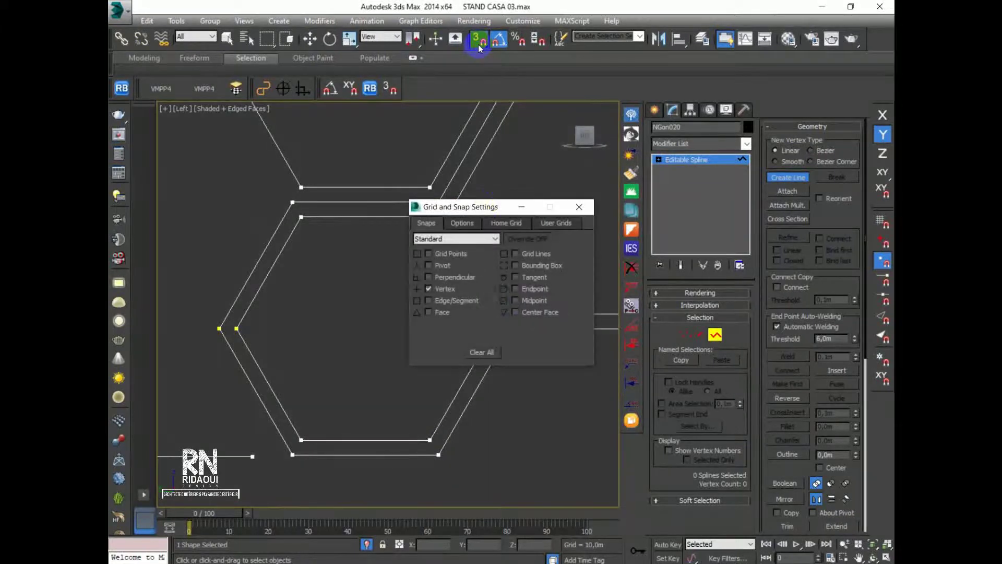
left_click(582, 204)
left_click_drag(480, 99, 478, 77)
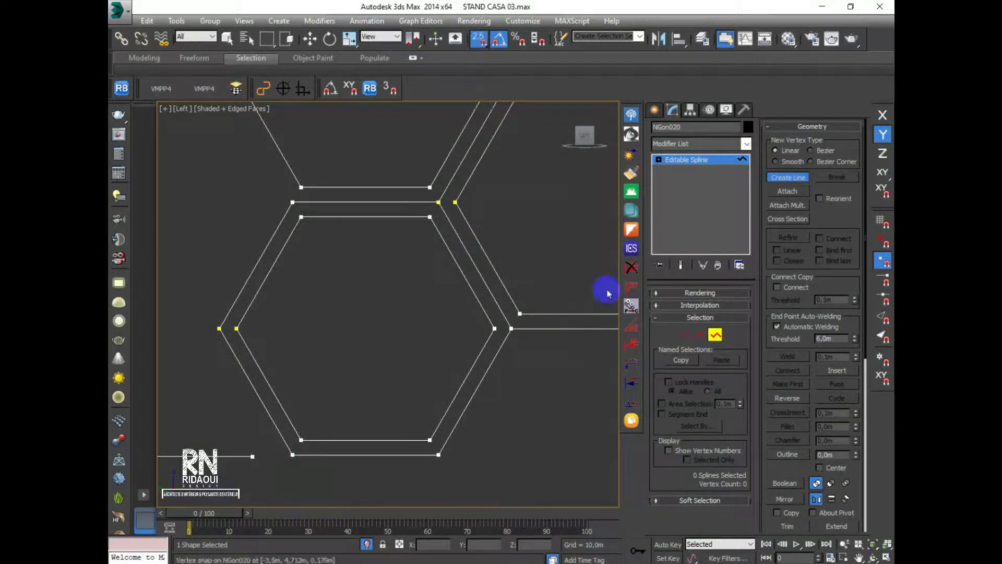
Trace the line from the bottom edge's free end along the lower outer hexagon vertices and around the third-column hexagon
left_click(252, 456)
scroll(432, 358, "down", 4)
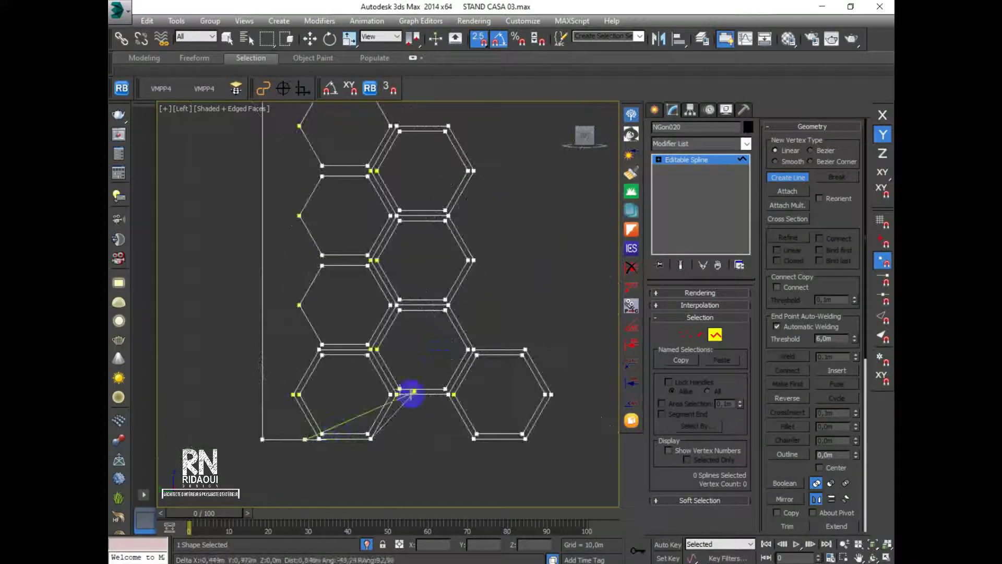
scroll(458, 391, "up", 3)
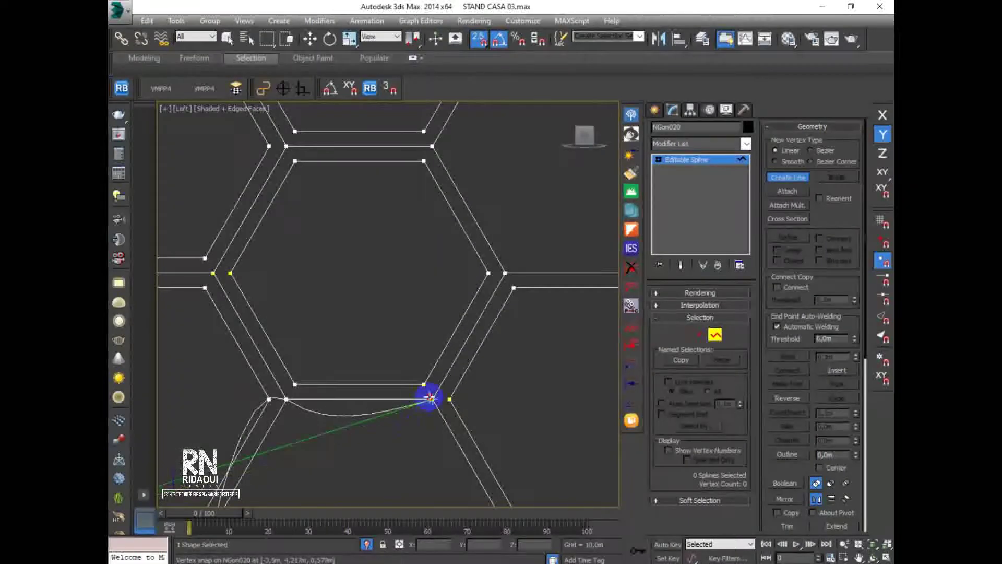
scroll(430, 398, "down", 3)
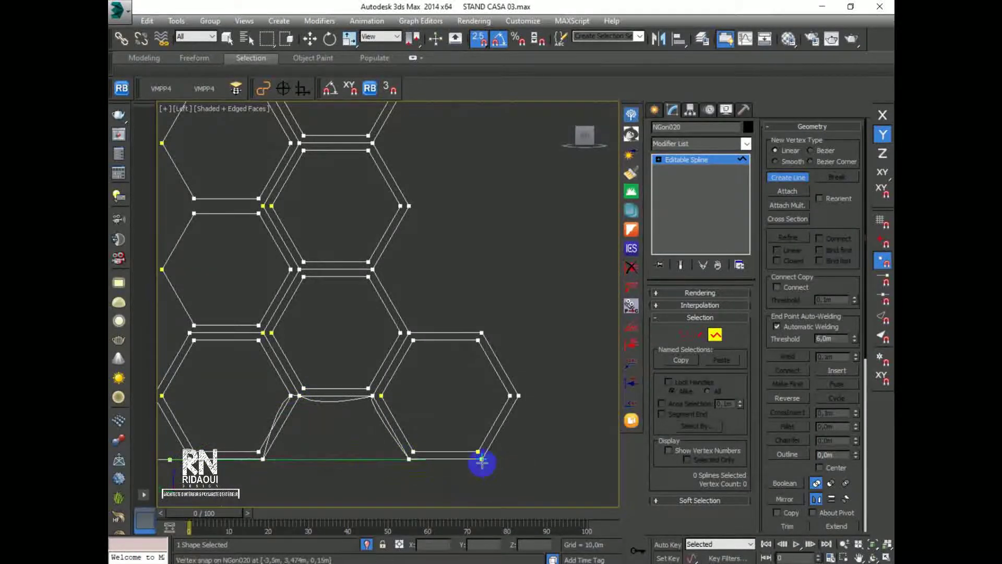
left_click(519, 395)
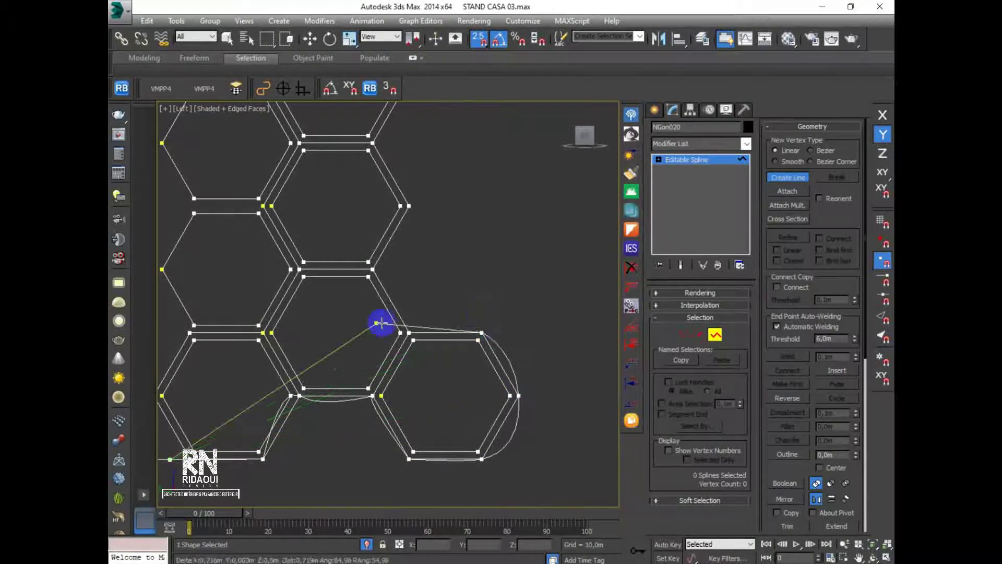
Continue the line up the second column's outer vertices to the free end of the header's lower edge and close the spline
scroll(320, 483, "down", 5)
scroll(324, 459, "up", 10)
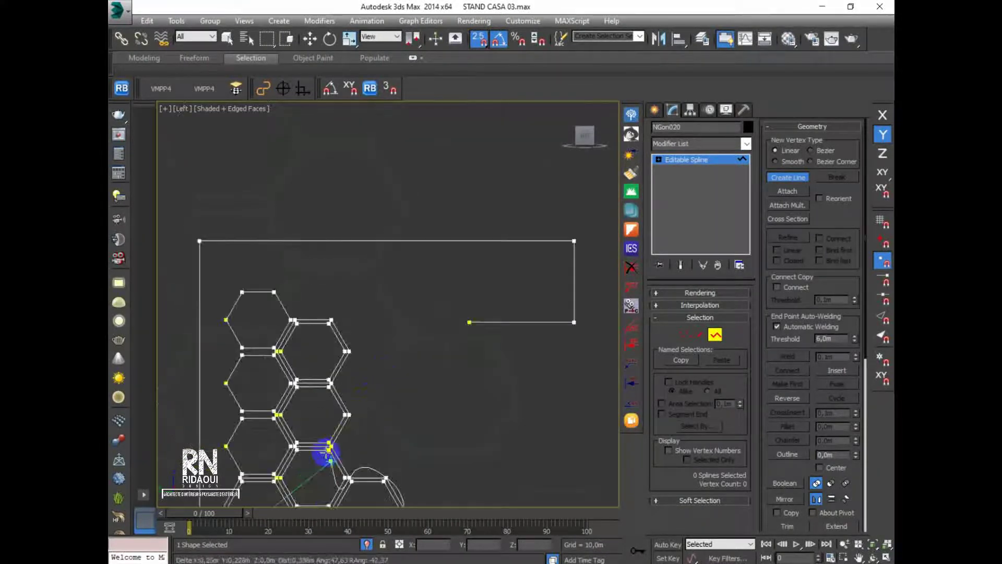
left_click(341, 424)
left_click(414, 299)
scroll(439, 403, "down", 5)
scroll(440, 312, "up", 5)
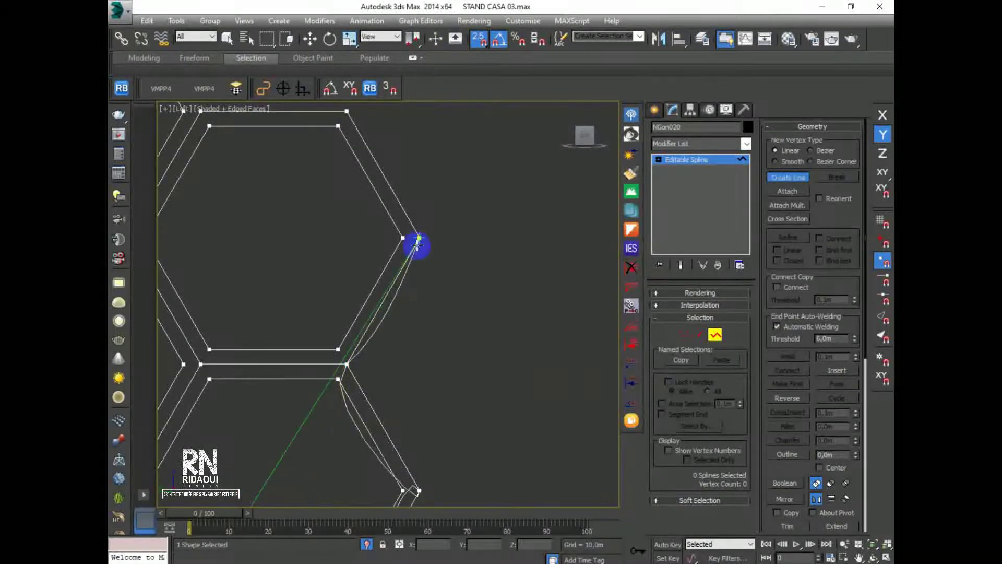
scroll(443, 268, "down", 5)
scroll(183, 250, "down", 6)
scroll(255, 230, "up", 5)
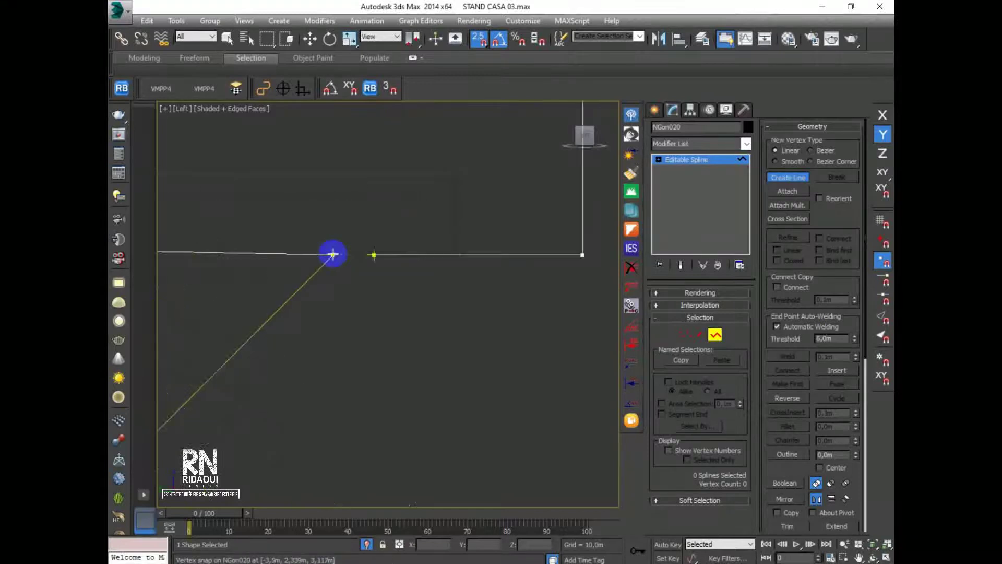
left_click(374, 255)
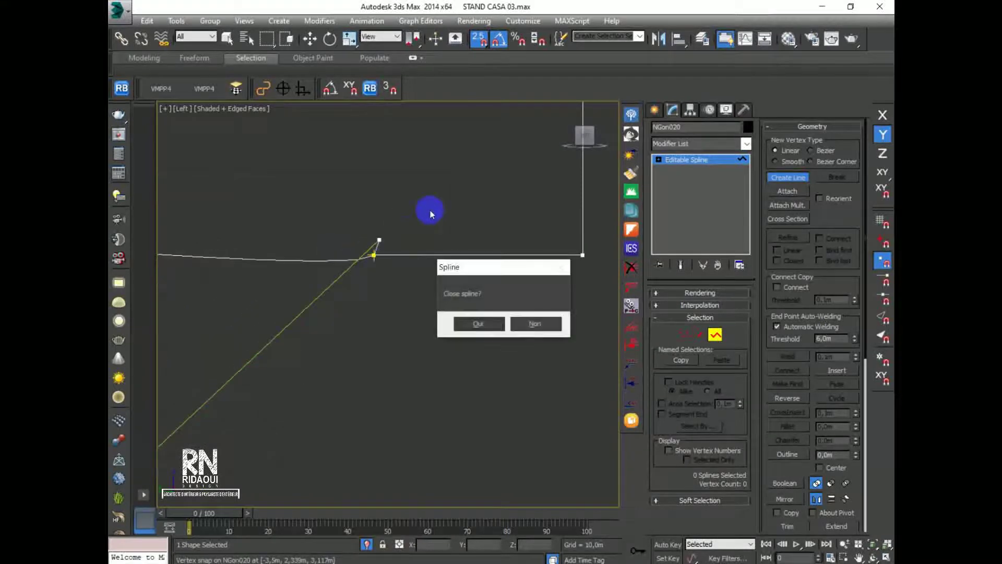
left_click(448, 321)
Leave Create Line and delete the separate outer outline of the second column's top hexagon
scroll(418, 306, "down", 5)
scroll(386, 338, "up", 2)
scroll(371, 246, "up", 3)
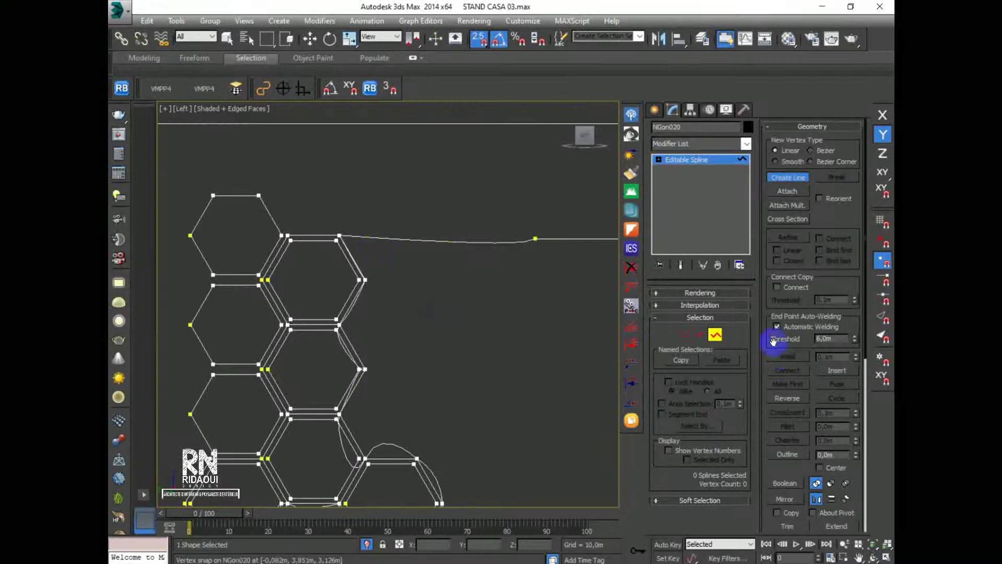
left_click(714, 335)
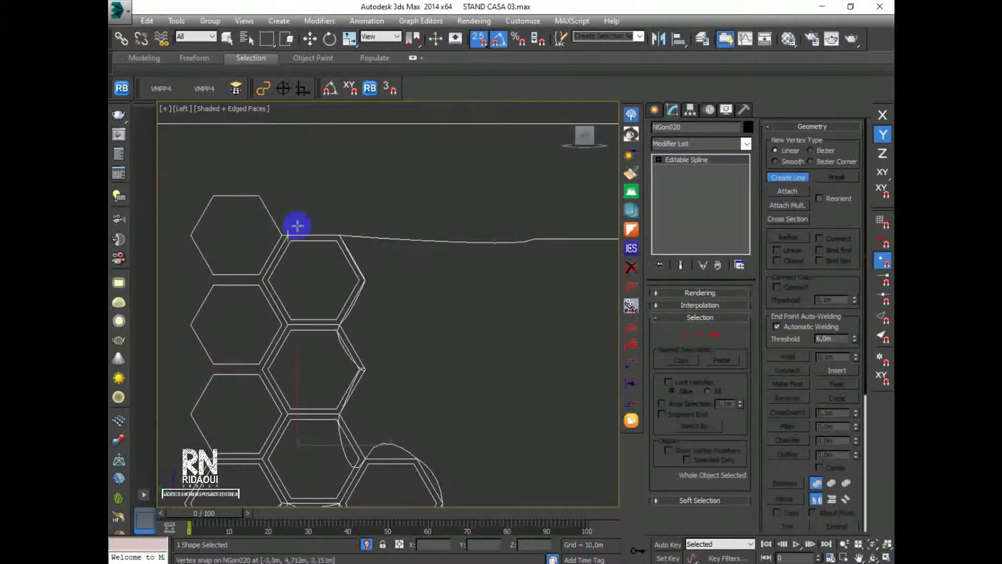
left_click(712, 352)
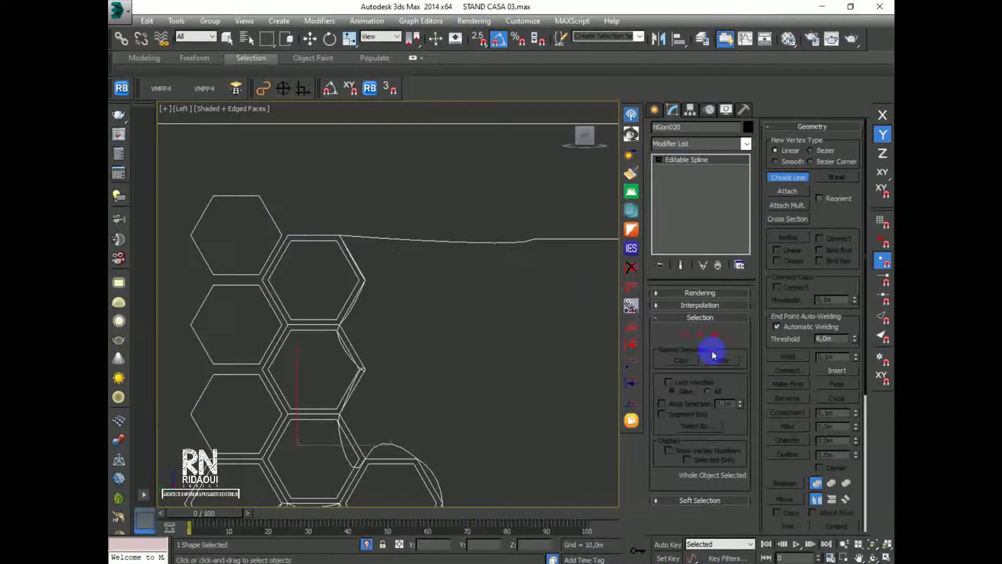
left_click(715, 335)
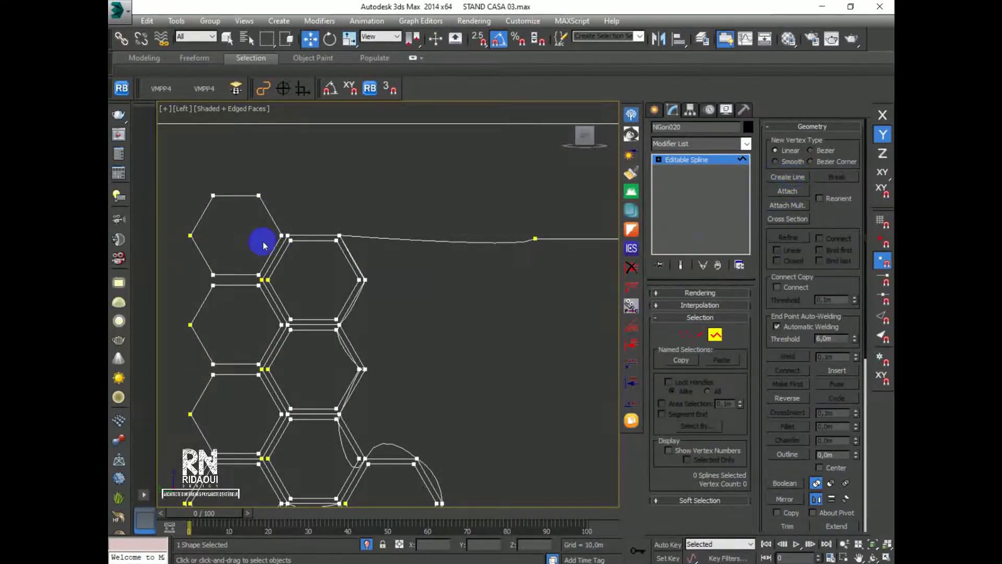
left_click(307, 235)
key("Delete")
Delete the separate outer outlines of the remaining second-column hexagons, the first column's bottom hexagon and the third-column hexagon
middle_click_drag(312, 389, 318, 349)
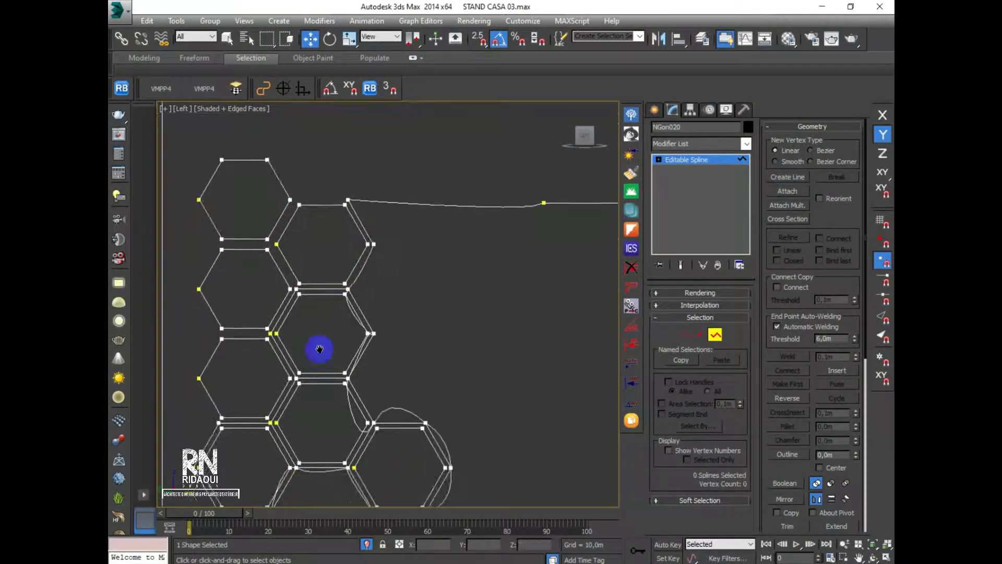
scroll(337, 282, "up", 2)
middle_click_drag(340, 415, 339, 318)
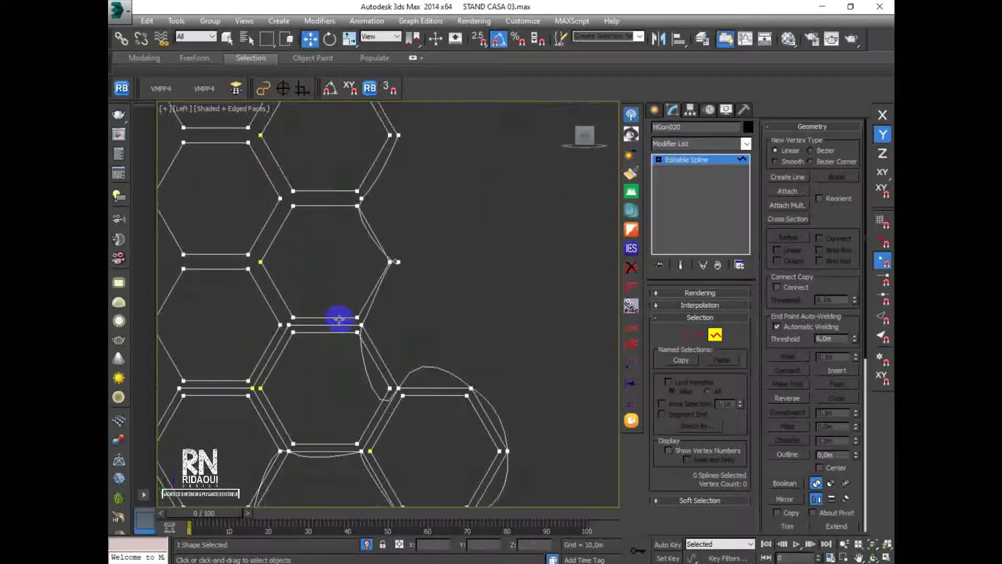
scroll(414, 367, "up", 2)
scroll(414, 339, "up", 2)
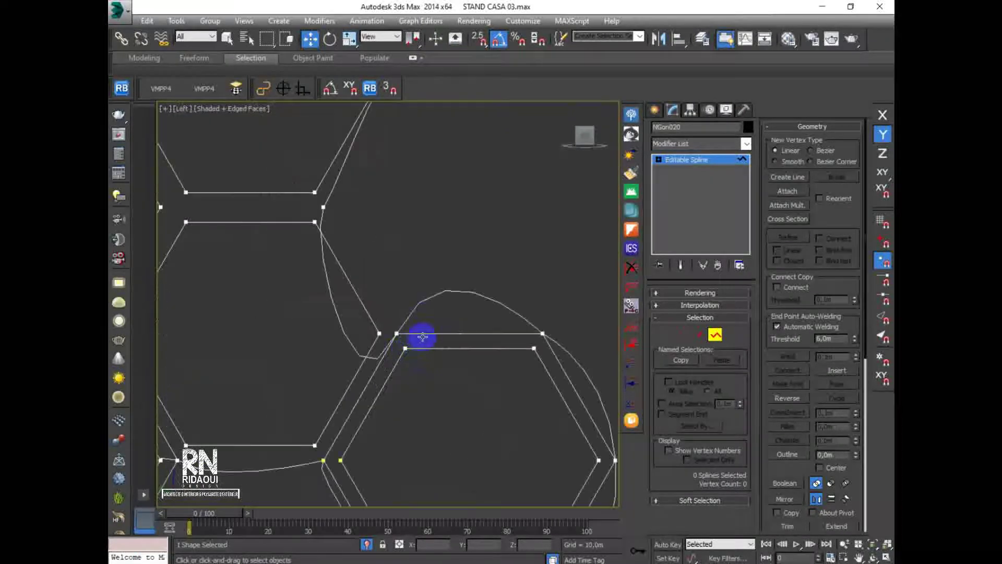
scroll(452, 355, "down", 1)
left_click(280, 386)
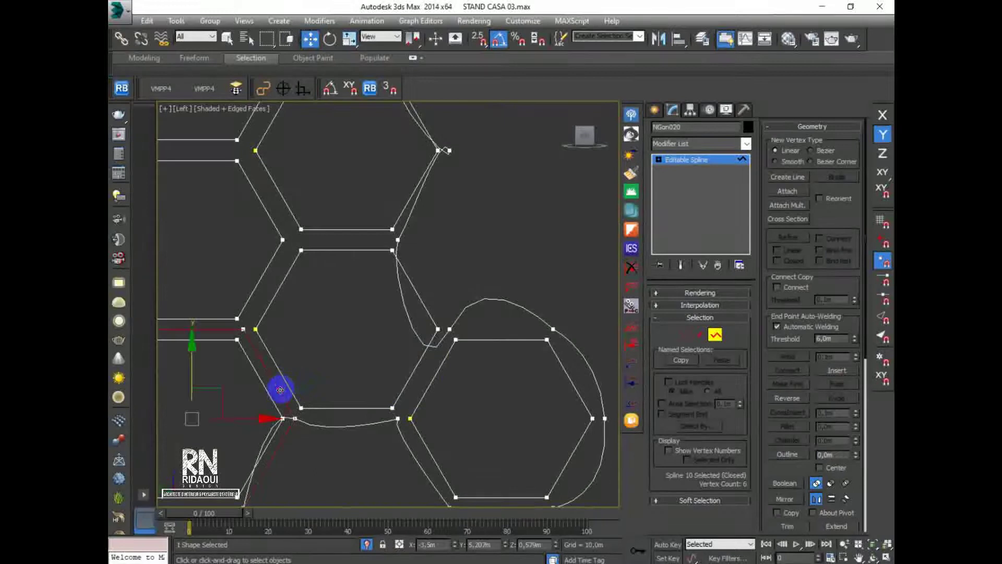
key("Delete")
scroll(378, 323, "down", 5)
middle_click_drag(425, 381, 417, 399)
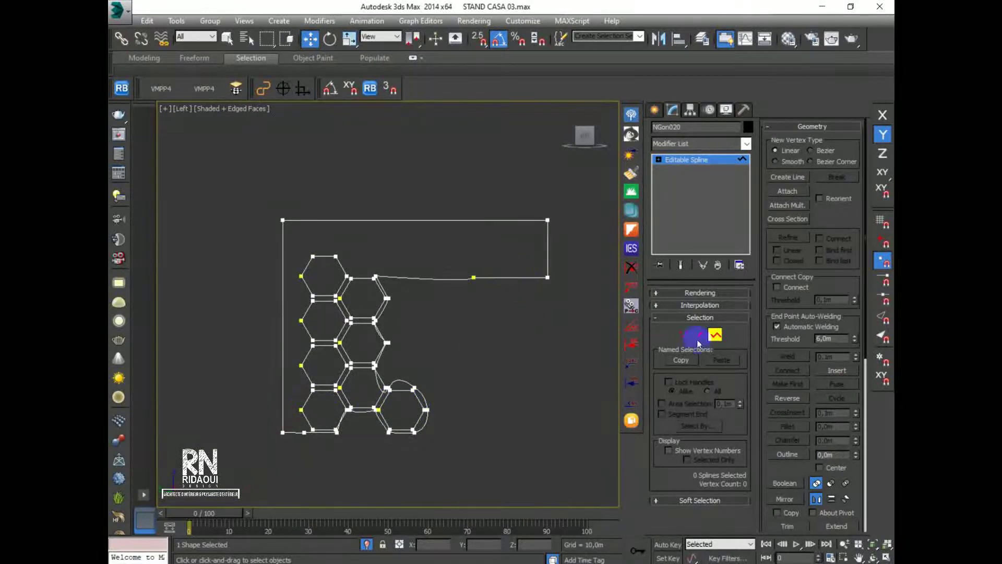
Select all vertices of the hexagons and the traced line and convert them to Corner
left_click(683, 337)
left_click_drag(485, 256, 302, 457)
right_click(435, 333)
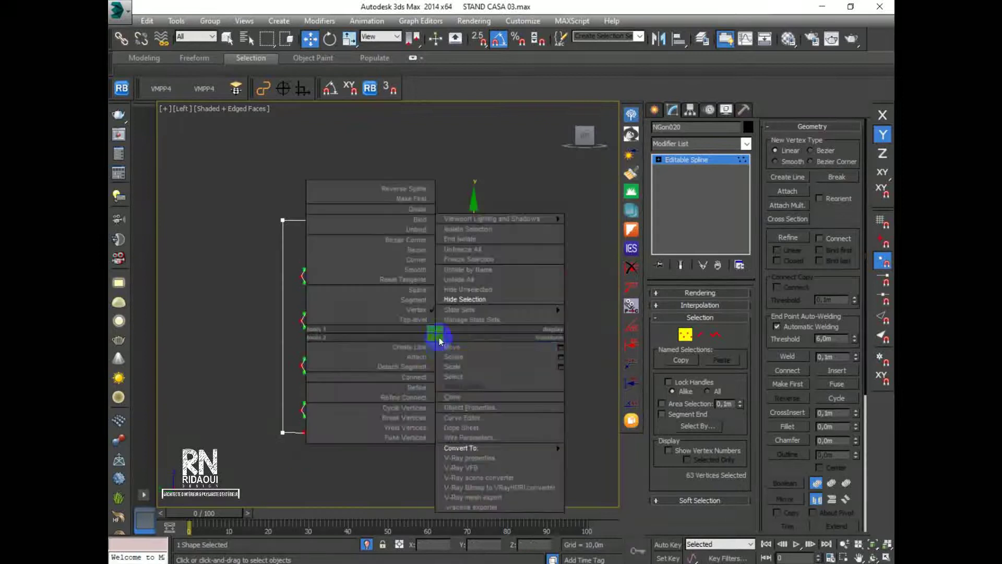
left_click(420, 264)
left_click(426, 370)
Examine the join between the header's lower edge and the top second-column hexagon, comparing it with reference image 014.jpg
middle_click_drag(389, 371, 375, 404)
scroll(377, 349, "up", 2)
middle_click_drag(380, 355, 328, 414)
scroll(363, 334, "up", 2)
middle_click_drag(419, 359, 372, 376)
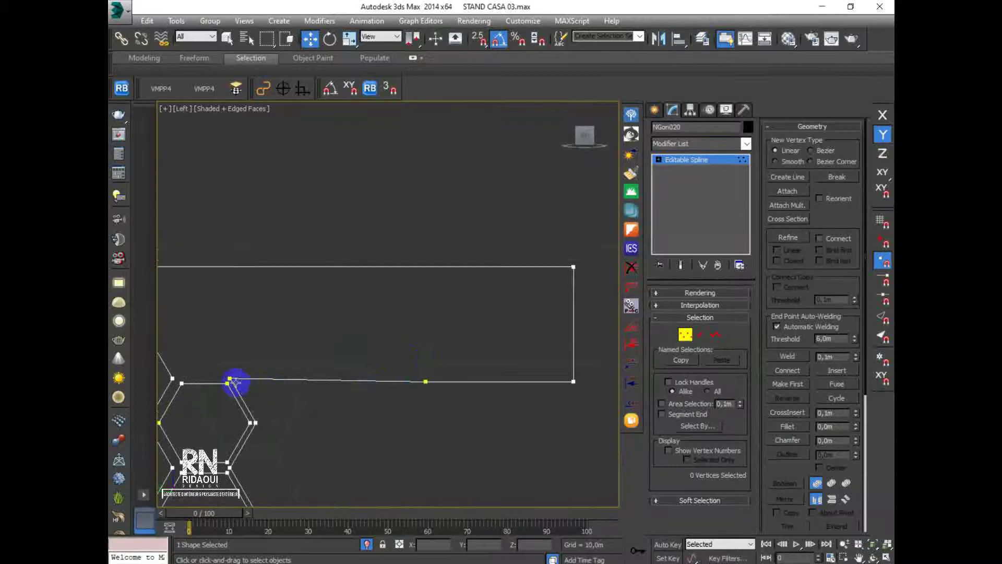
middle_click_drag(489, 398, 446, 382)
scroll(362, 385, "down", 2)
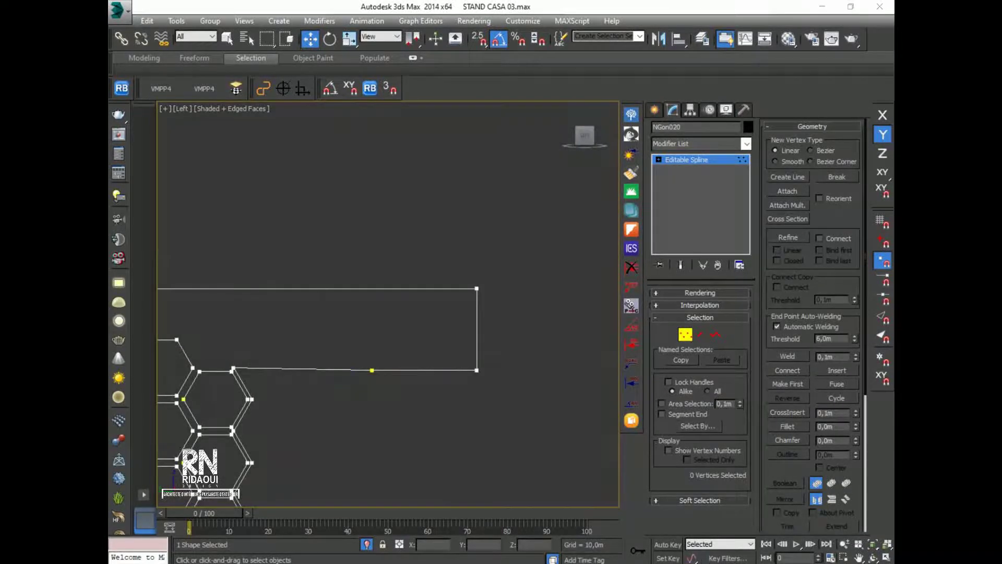
key("alt+Tab")
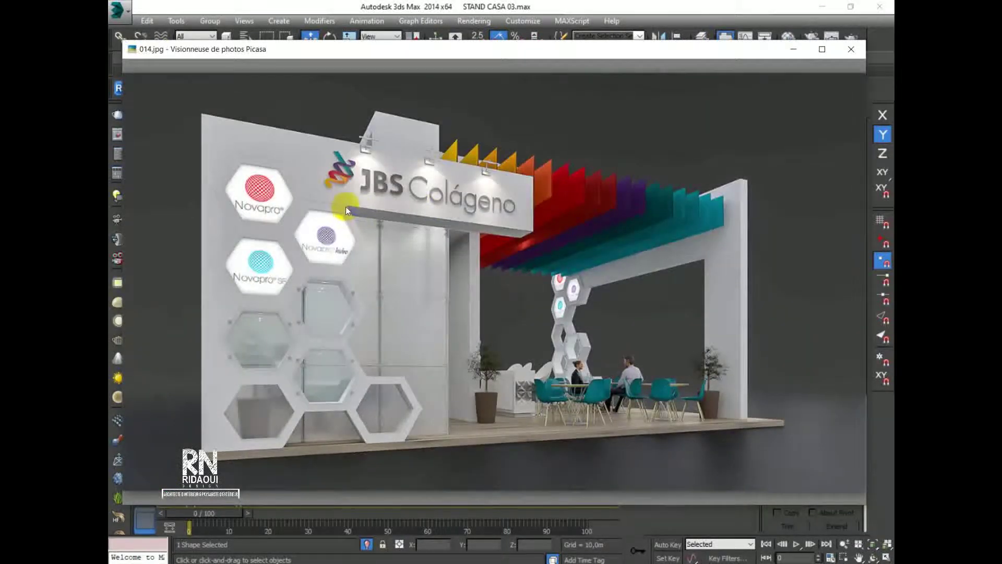
left_click(795, 51)
Delete the extra vertex in the middle of the header's lower edge
middle_click_drag(225, 298, 372, 317)
scroll(374, 391, "up", 2)
middle_click_drag(353, 390, 257, 370)
middle_click_drag(504, 390, 493, 377)
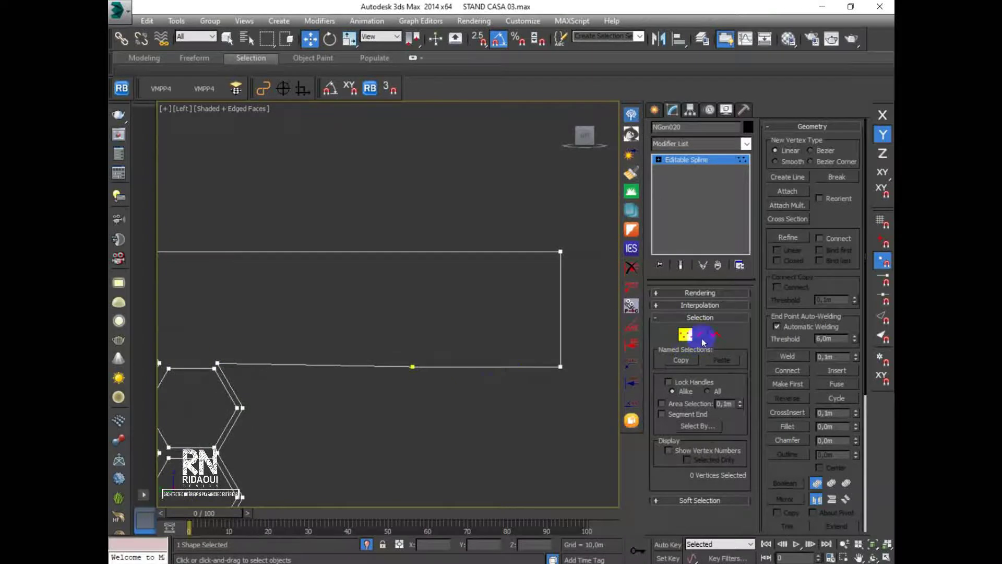
left_click_drag(454, 362, 387, 393)
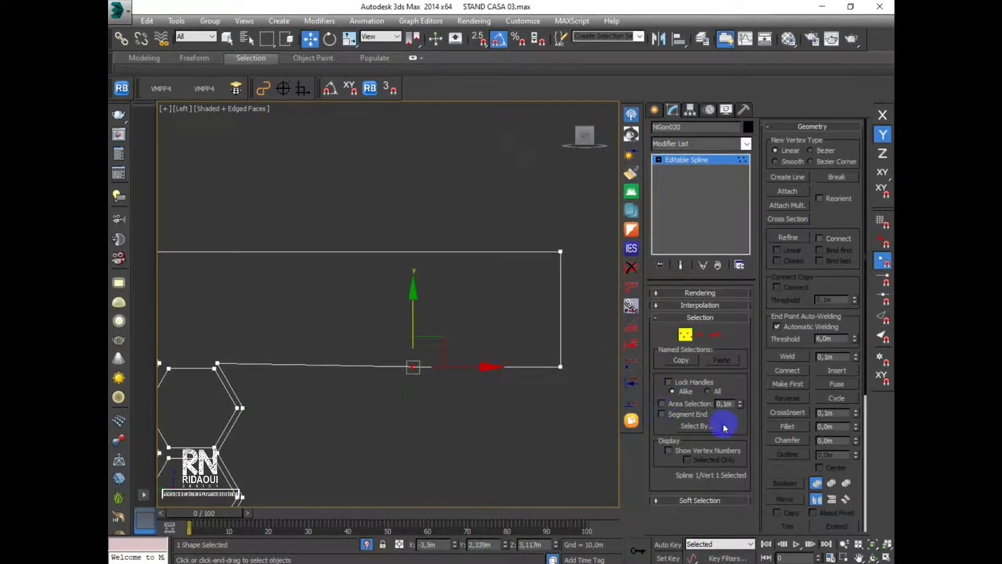
key("Delete")
Align the header's lower outer corner vertically with the hexagon's top outer vertex, using 2.5D vertex snapping with axis constraints
middle_click_drag(544, 404, 536, 397)
left_click_drag(567, 339, 528, 389)
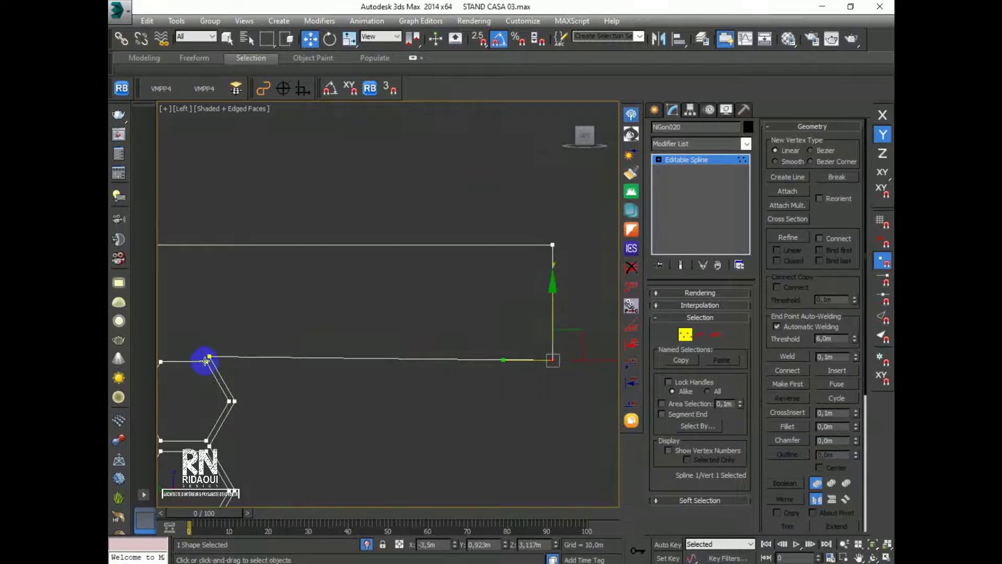
left_click(886, 187)
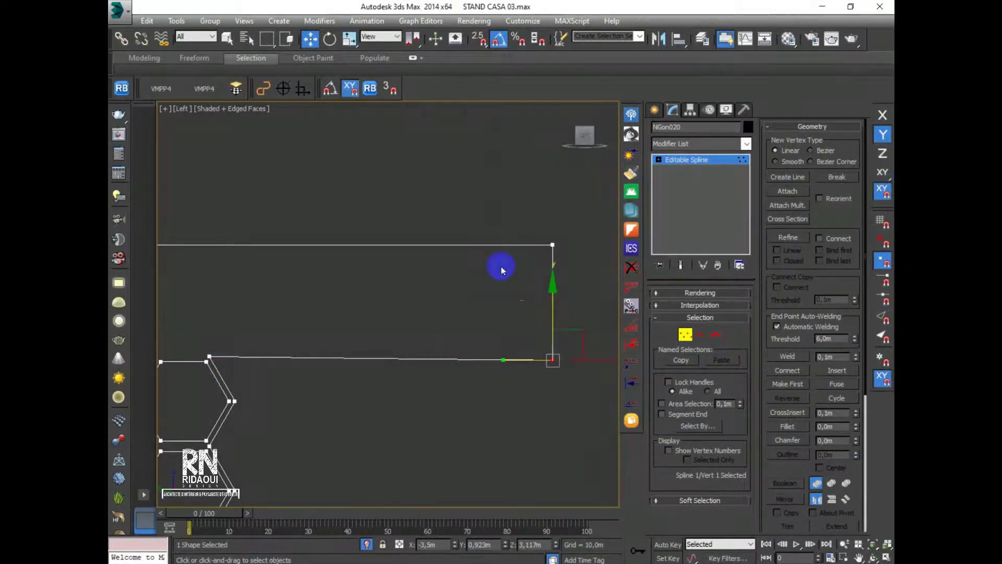
left_click_drag(479, 41, 478, 78)
left_click_drag(553, 360, 211, 356)
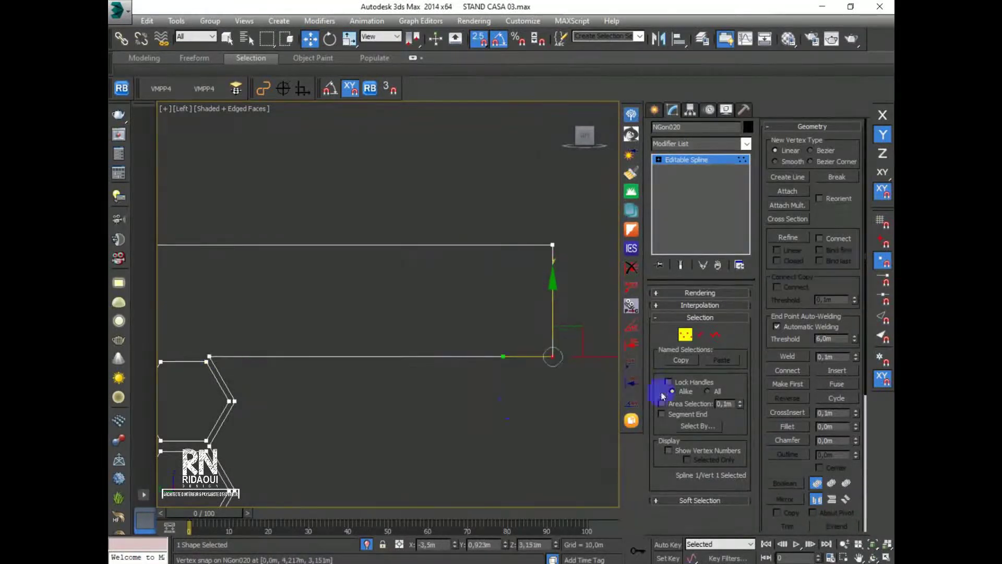
Remove the extra vertex on the panel's bottom edge beside the first column's bottom hexagon
middle_click_drag(371, 367, 416, 297)
scroll(424, 325, "down", 3)
middle_click_drag(438, 364, 438, 331)
scroll(329, 421, "up", 6)
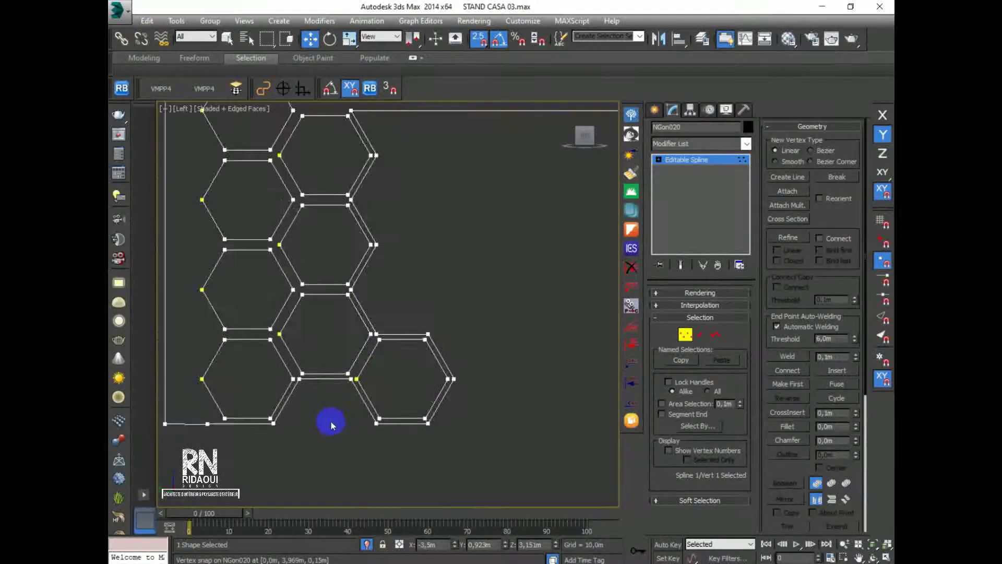
left_click_drag(269, 431, 270, 432)
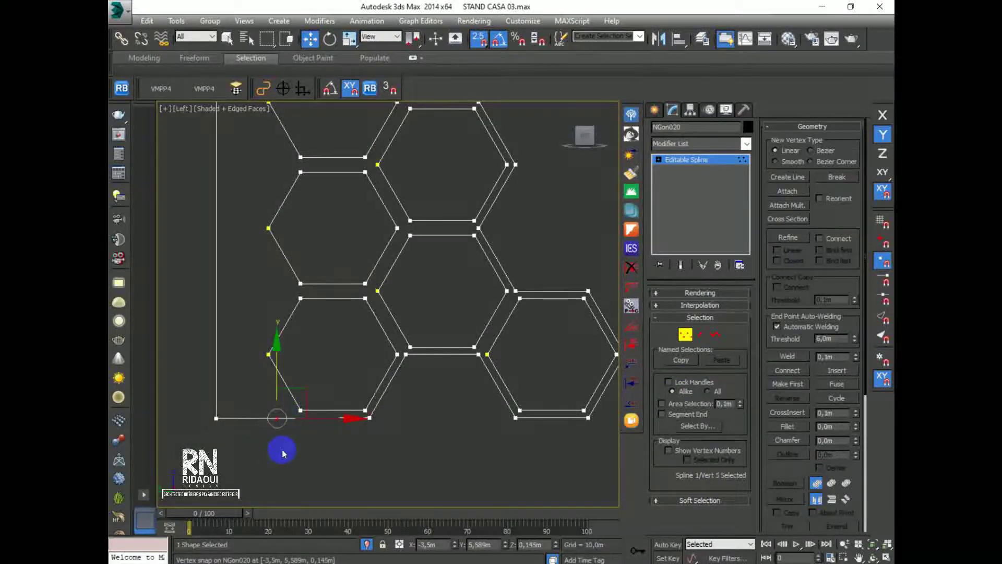
left_click(459, 399)
Snap the panel's bottom corner vertex vertically to the height of the bottom hexagon's outer base vertex
scroll(408, 413, "up", 5)
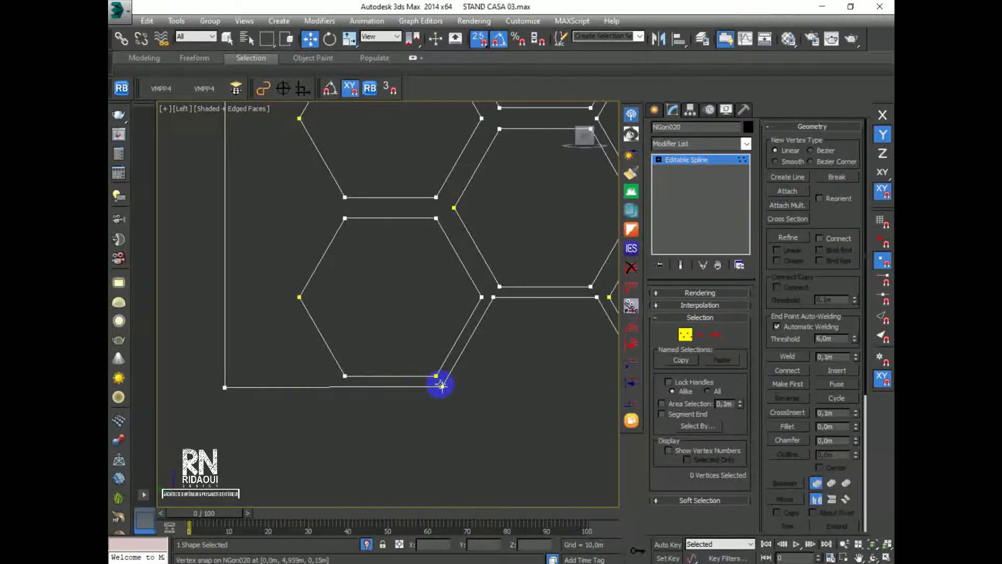
left_click(224, 387)
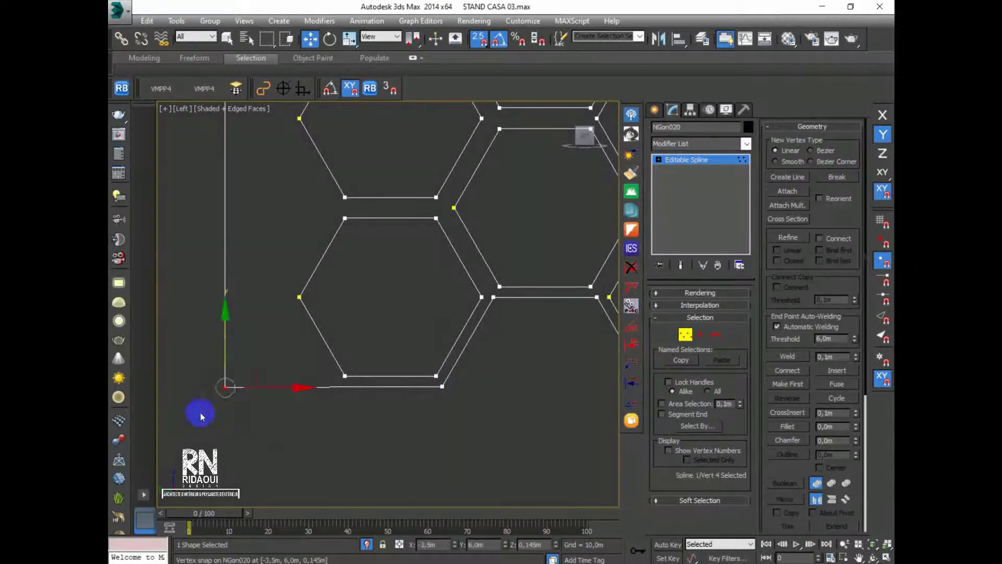
left_click_drag(225, 387, 225, 454)
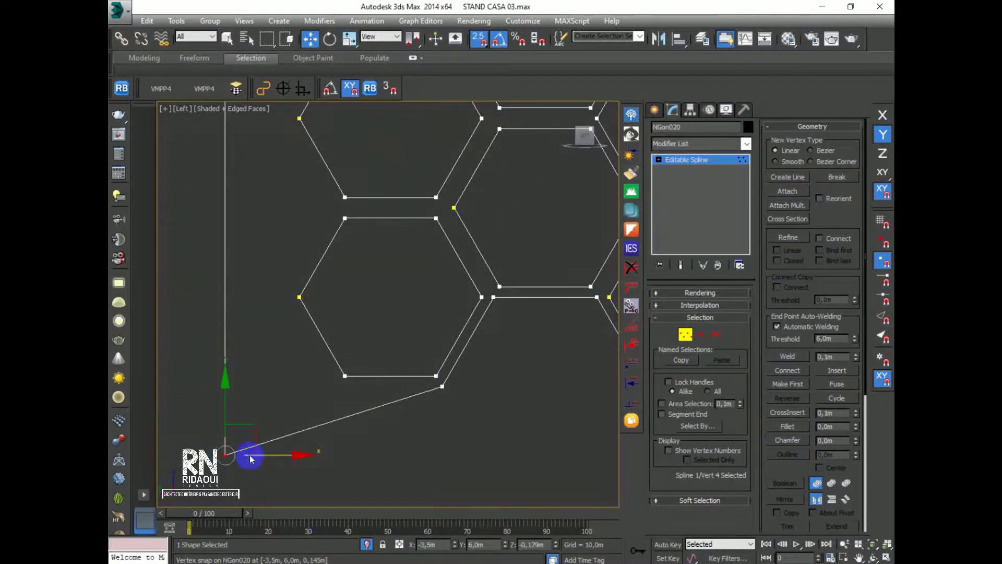
left_click_drag(225, 415, 443, 388)
scroll(443, 410, "down", 3)
middle_click_drag(480, 410, 389, 458)
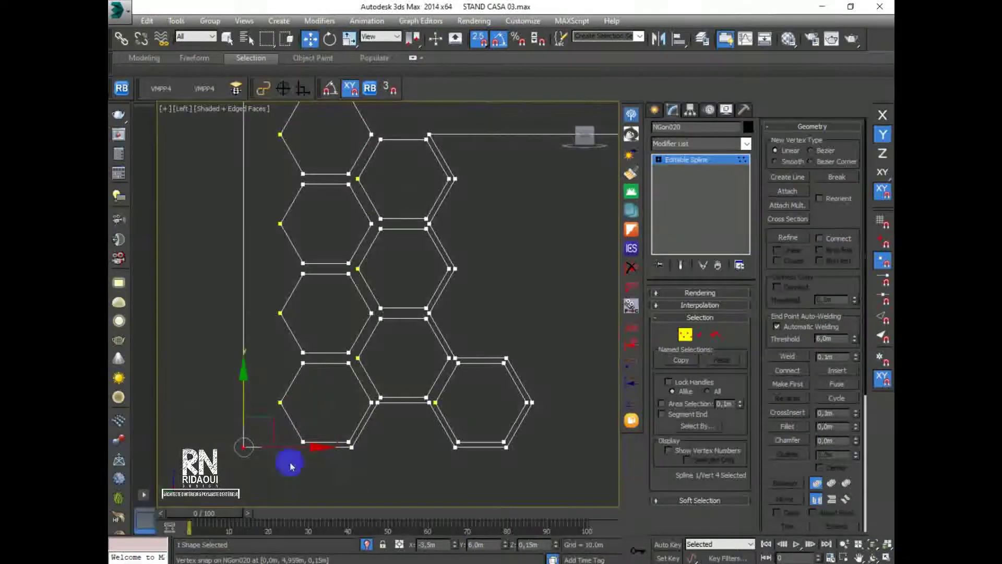
Inspect the joined panel outline along the hexagon columns and the header's lower edge
left_click_drag(539, 405, 395, 299)
scroll(386, 271, "down", 3)
scroll(387, 329, "up", 3)
scroll(372, 377, "up", 2)
middle_click_drag(376, 382, 386, 382)
scroll(425, 320, "down", 2)
scroll(400, 361, "up", 2)
middle_click_drag(395, 348, 418, 406)
scroll(437, 343, "down", 3)
middle_click_drag(435, 330, 423, 362)
scroll(386, 293, "up", 1)
middle_click_drag(376, 274, 354, 331)
scroll(426, 315, "up", 2)
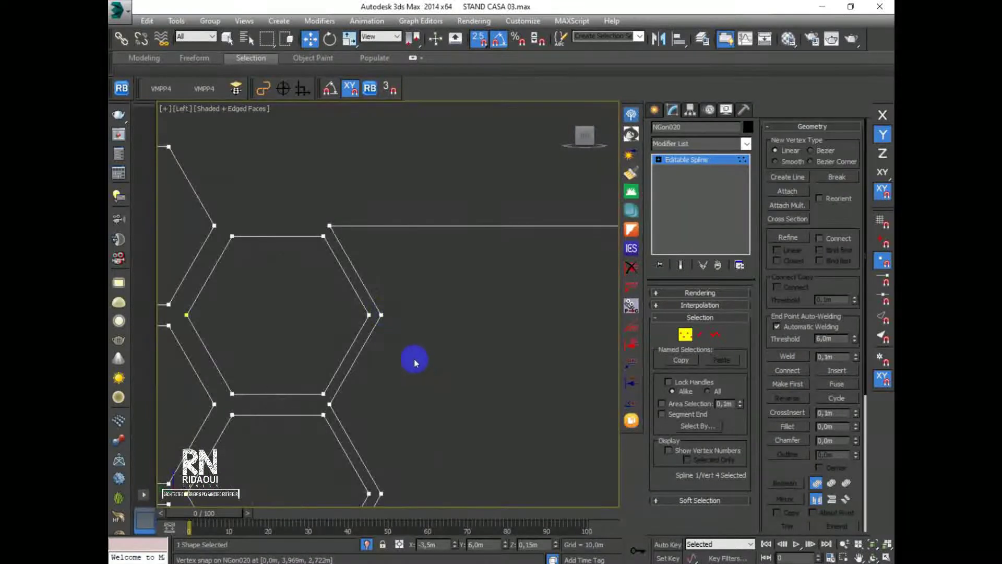
scroll(415, 361, "down", 3)
middle_click_drag(441, 395, 421, 324)
scroll(422, 324, "down", 1)
scroll(405, 347, "up", 1)
left_click_drag(395, 369, 395, 370)
scroll(395, 369, "up", 2)
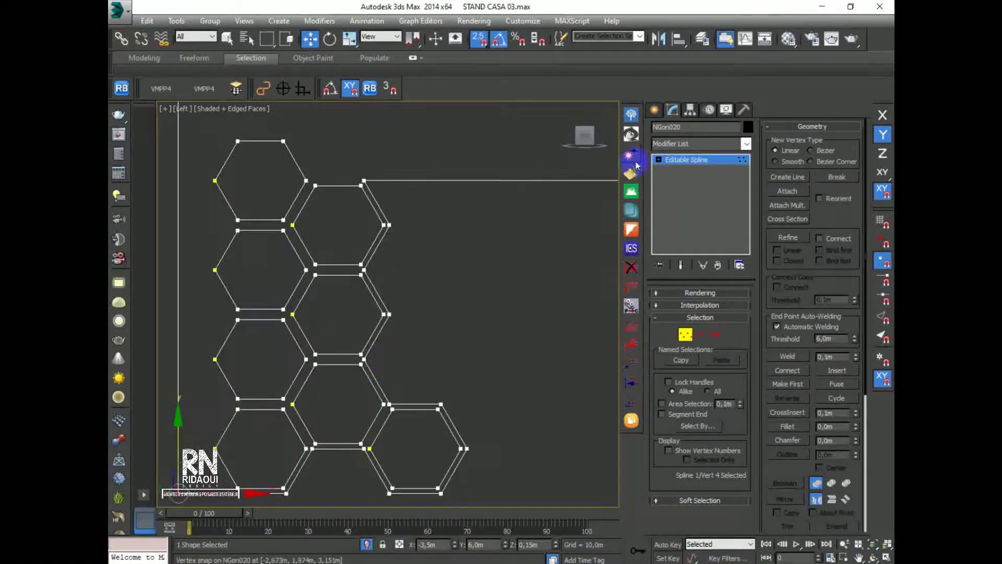
Inspect the honeycomb panel outline in the Left and Perspective views for vertices lying off the panel's plane
left_click(654, 110)
scroll(366, 267, "up", 5)
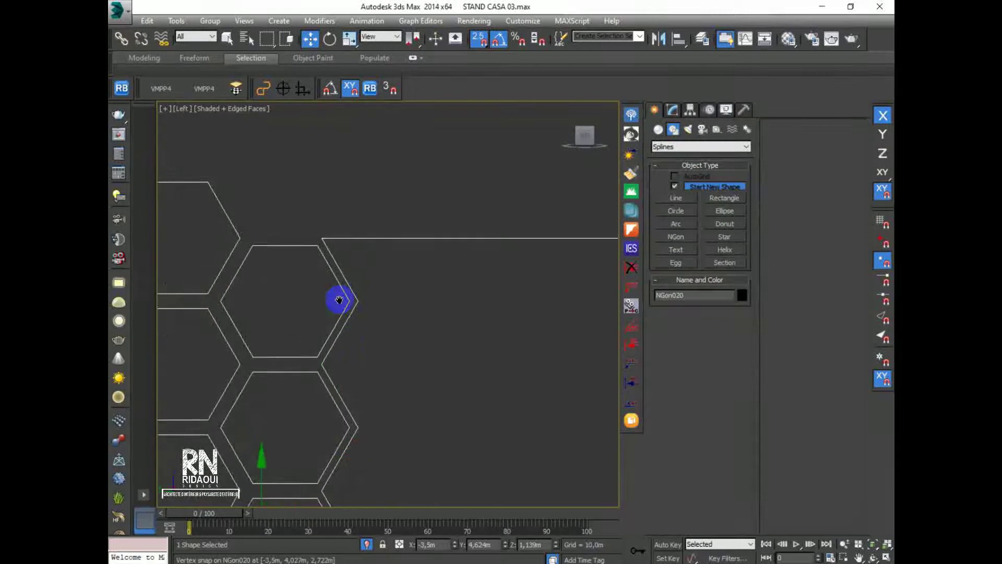
scroll(341, 269, "down", 7)
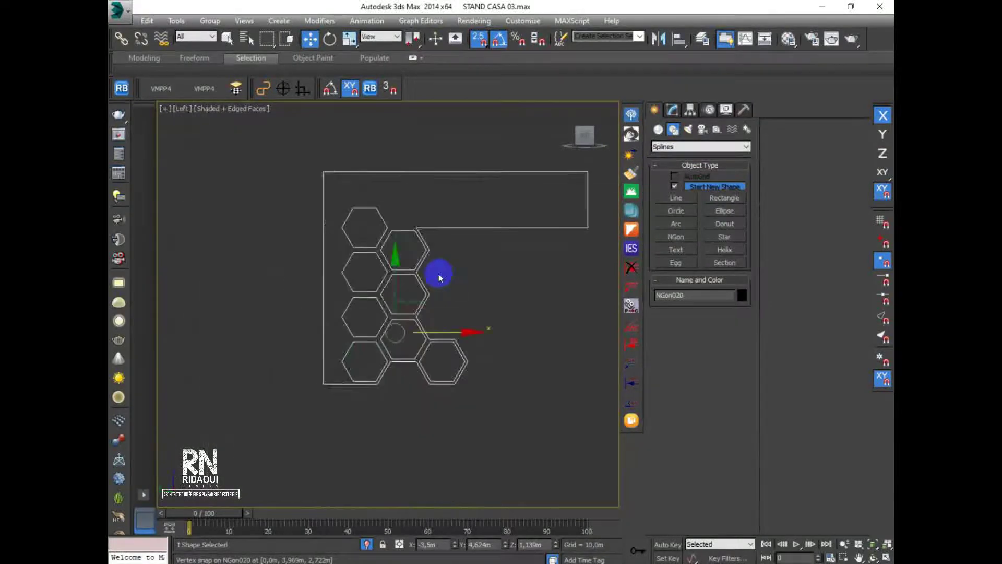
scroll(408, 345, "up", 2)
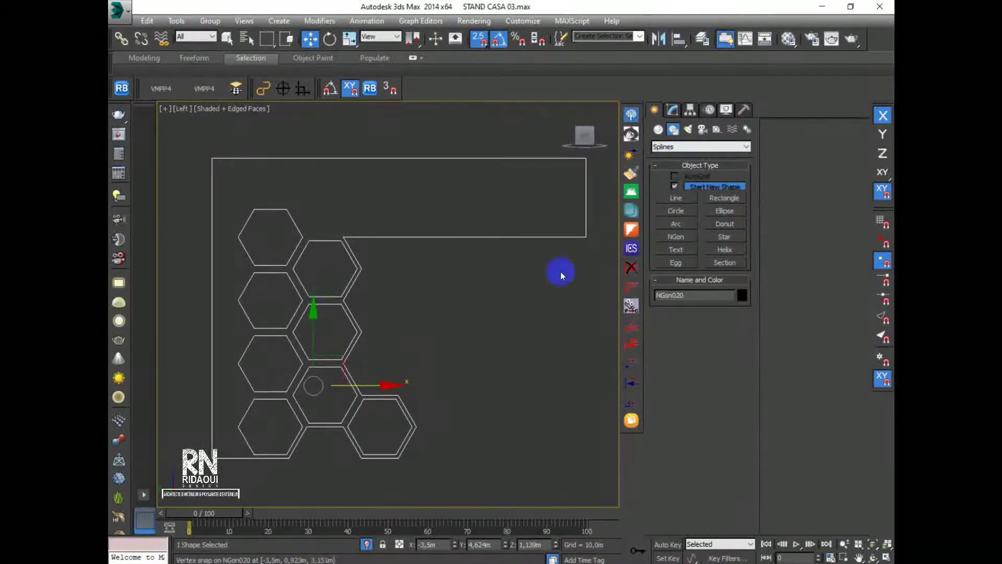
key("p")
scroll(418, 337, "down", 3)
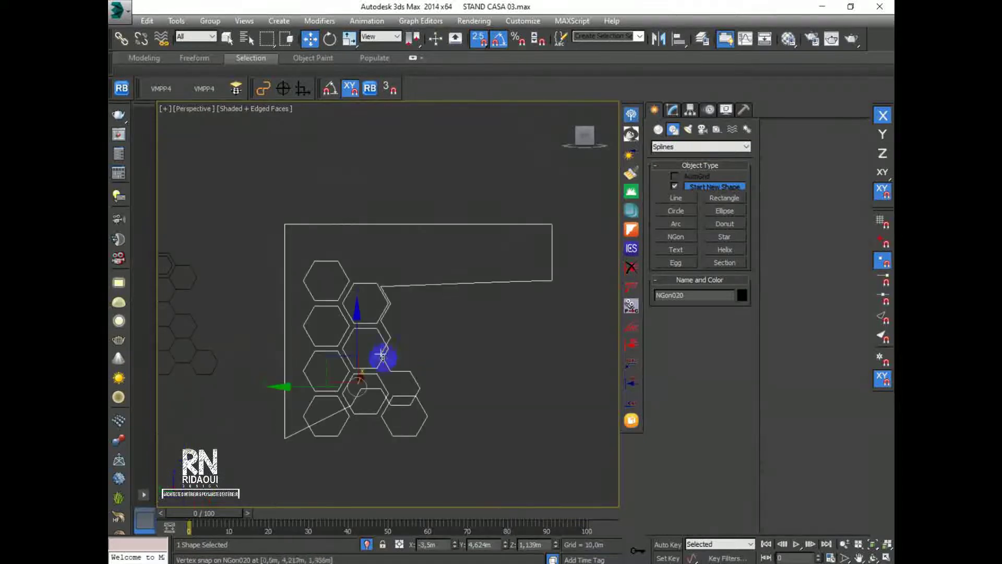
middle_click_drag(382, 373, 629, 152, "alt")
Select the 13 vertices of the stepped hexagon edge that lie away from the plane of the panel
left_click(665, 114)
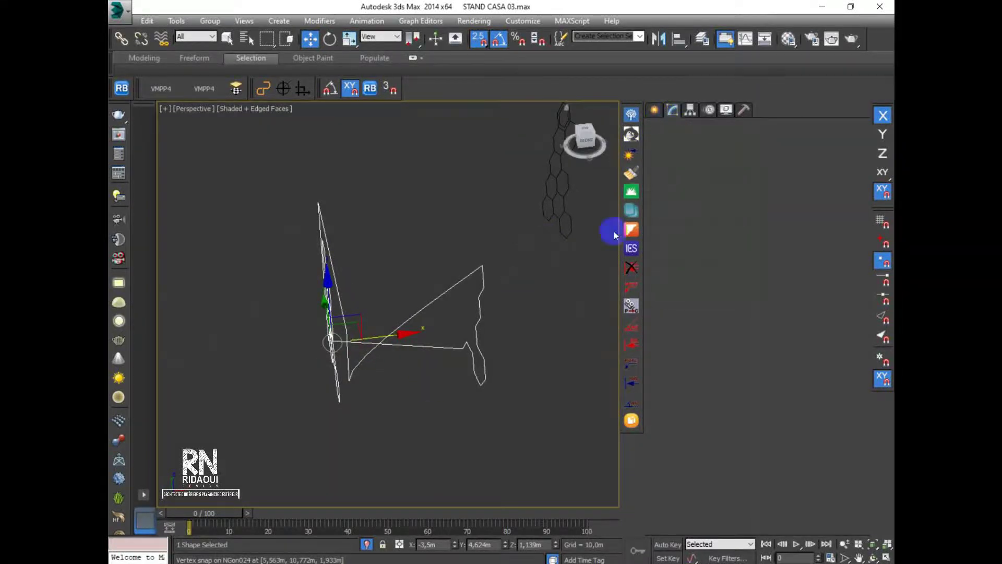
left_click(683, 333)
left_click_drag(525, 240, 445, 422)
middle_click_drag(428, 411, 395, 378, "alt")
left_click_drag(505, 332, 462, 358)
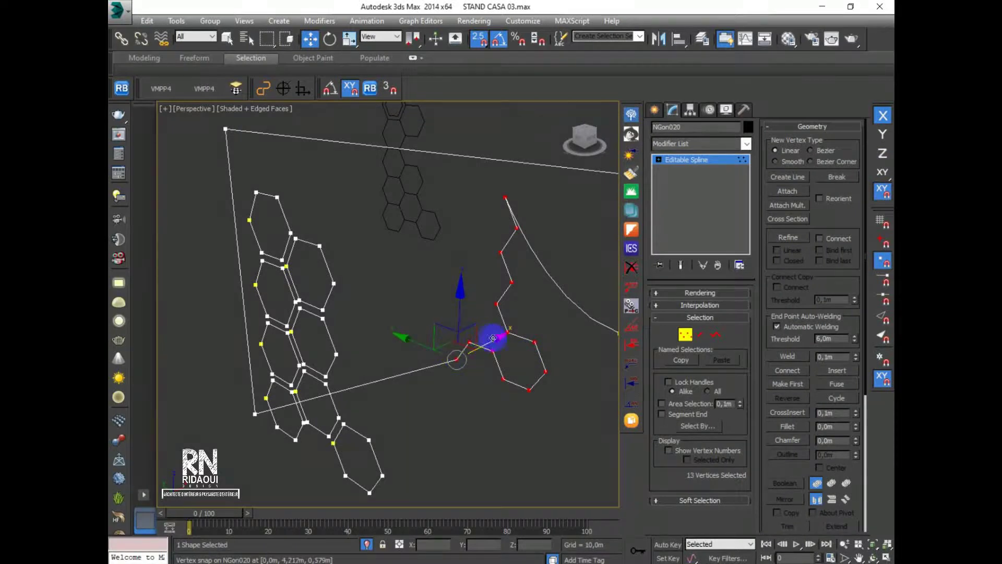
Try to snap the selected edge vertices onto the panel's plane in the Perspective view, using the panel's bottom corner as target
left_click_drag(496, 337, 249, 414)
middle_click_drag(410, 423, 441, 369, "alt")
scroll(481, 351, "up", 3)
mouse_move(485, 388)
middle_mouse_down("alt")
mouse_move(510, 347)
mouse_move(557, 353)
mouse_move(470, 399)
middle_mouse_up("alt")
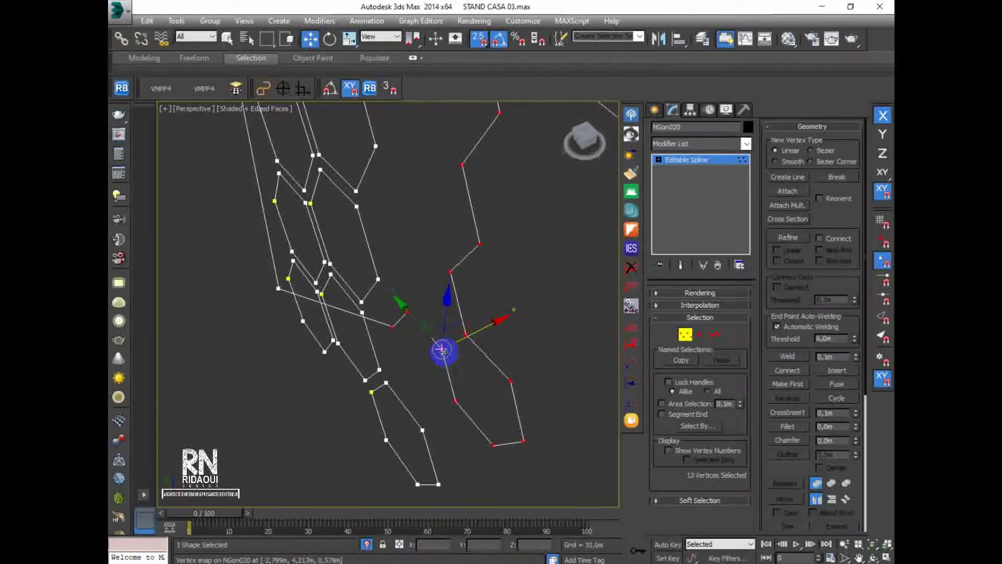
middle_click_drag(445, 354, 441, 366, "alt")
left_click_drag(441, 365, 257, 336)
middle_click_drag(329, 364, 483, 371, "alt")
scroll(453, 385, "down", 5)
scroll(452, 371, "up", 6)
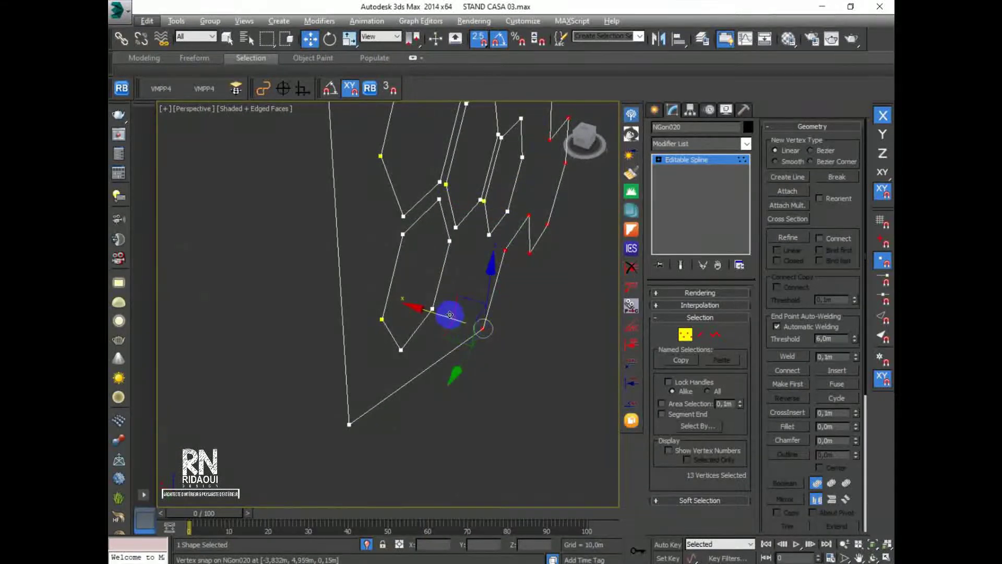
left_click_drag(483, 328, 349, 422)
middle_click_drag(406, 423, 412, 388, "alt")
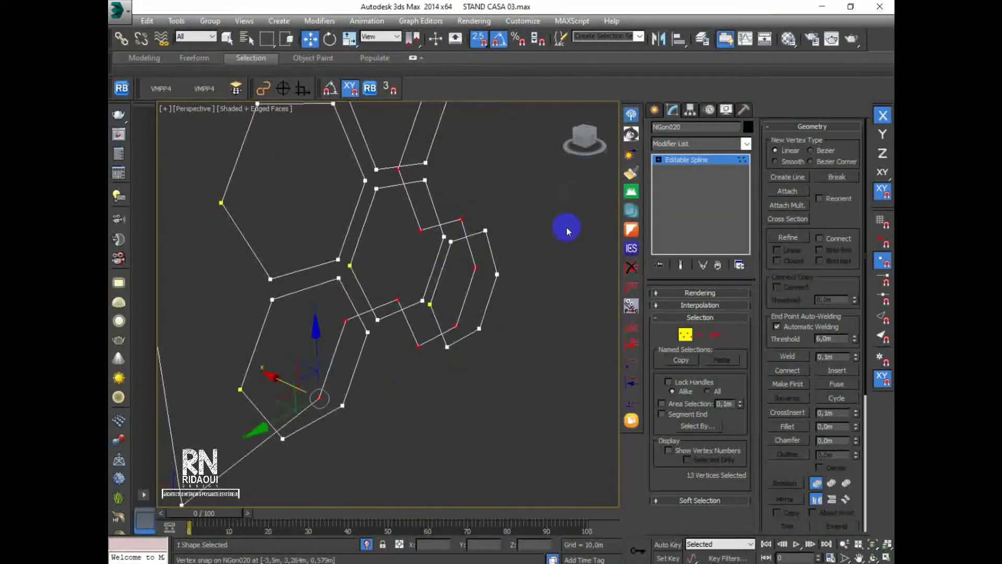
In the Top view, move the 13 selected vertices along X and snap them onto the panel's plane
key("t")
key("z")
scroll(433, 262, "up", 3)
middle_click_drag(433, 262, 452, 423)
left_click(384, 380)
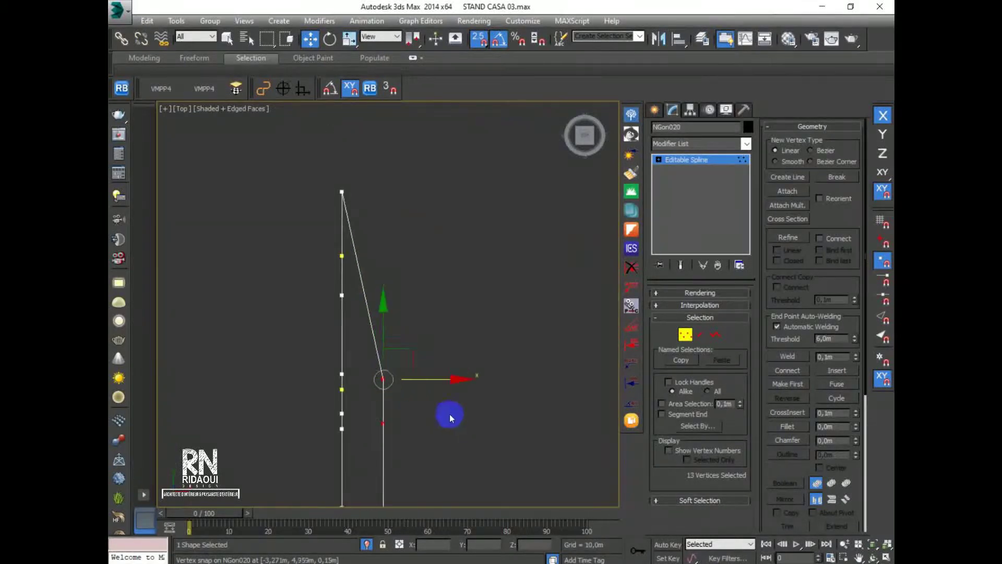
left_click_drag(443, 381, 353, 198)
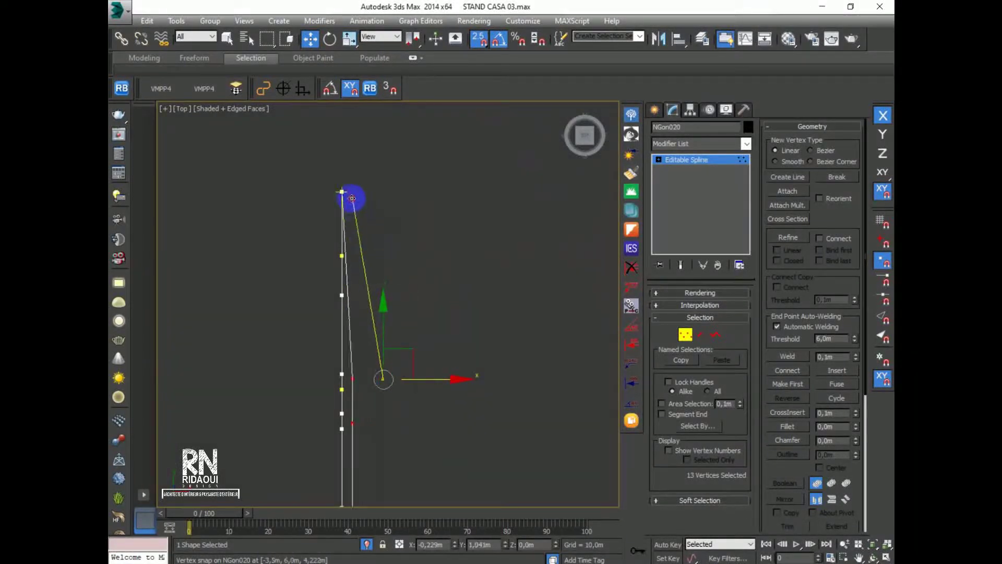
Check in the Perspective and Top views whether all outline vertices lie on a single plane
scroll(405, 271, "down", 4)
key("p")
scroll(405, 271, "down", 3)
middle_click_drag(418, 308, 385, 323, "alt")
key("t")
scroll(390, 330, "up", 6)
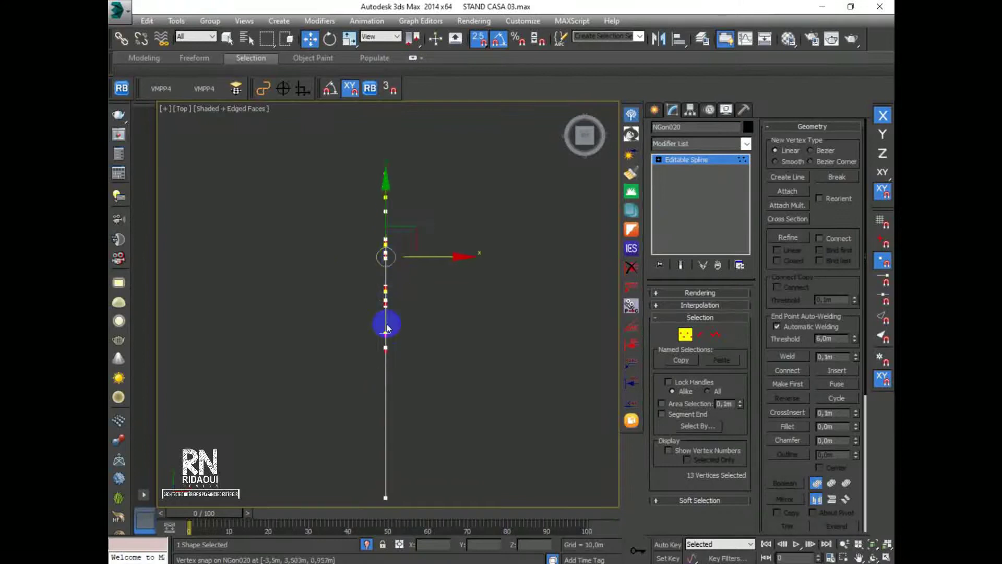
scroll(389, 247, "up", 6)
middle_click_drag(396, 380, 416, 237)
scroll(416, 297, "down", 5)
middle_click_drag(423, 360, 422, 186)
left_click_drag(415, 342, 421, 214)
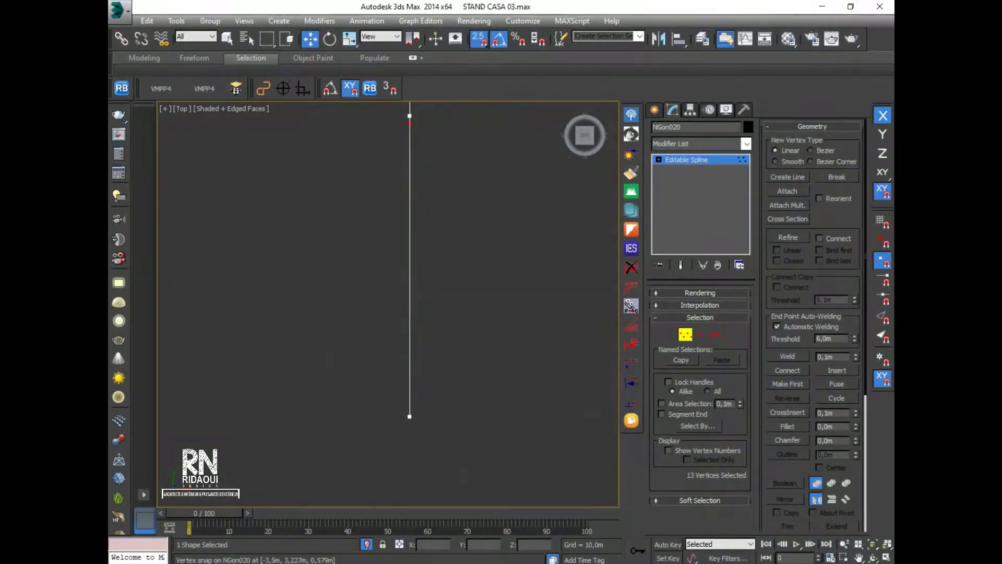
Apply an Extrude modifier to the flattened panel outline and compare the panel with reference image 014.jpg
key("p")
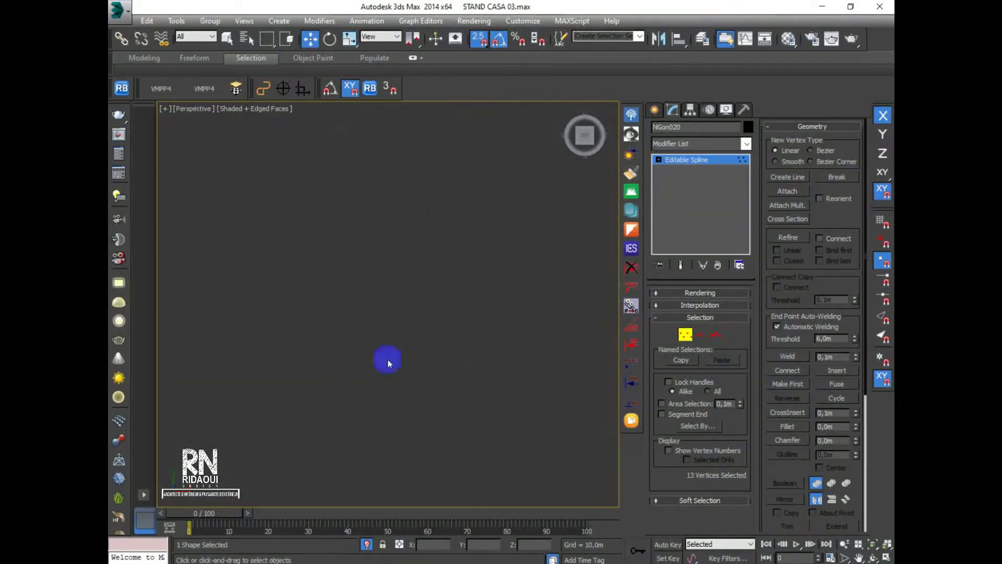
middle_click_drag(388, 363, 401, 443, "alt")
scroll(350, 349, "up", 3)
scroll(339, 369, "down", 3)
left_click(746, 144)
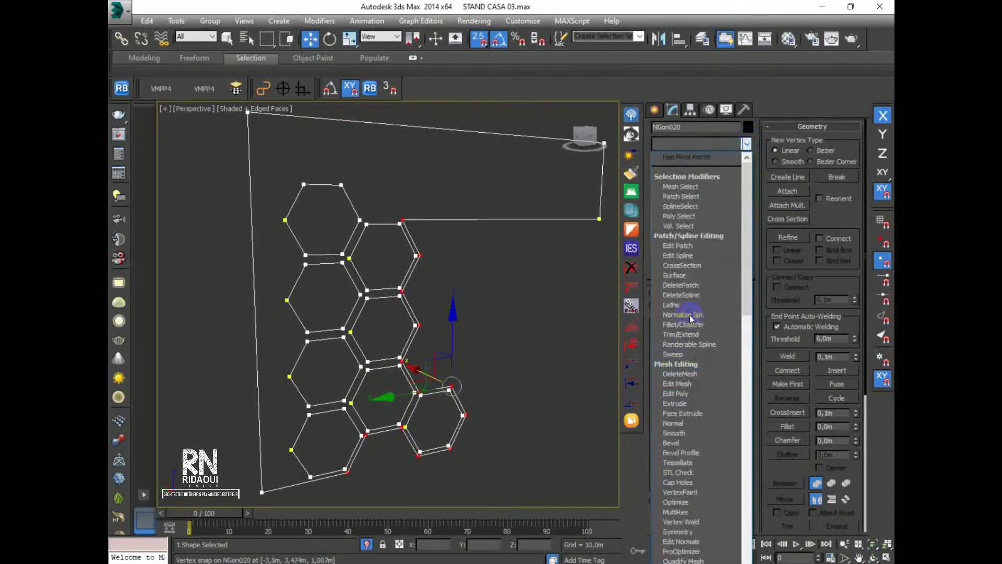
left_click(675, 404)
middle_click_drag(470, 389, 404, 404, "alt")
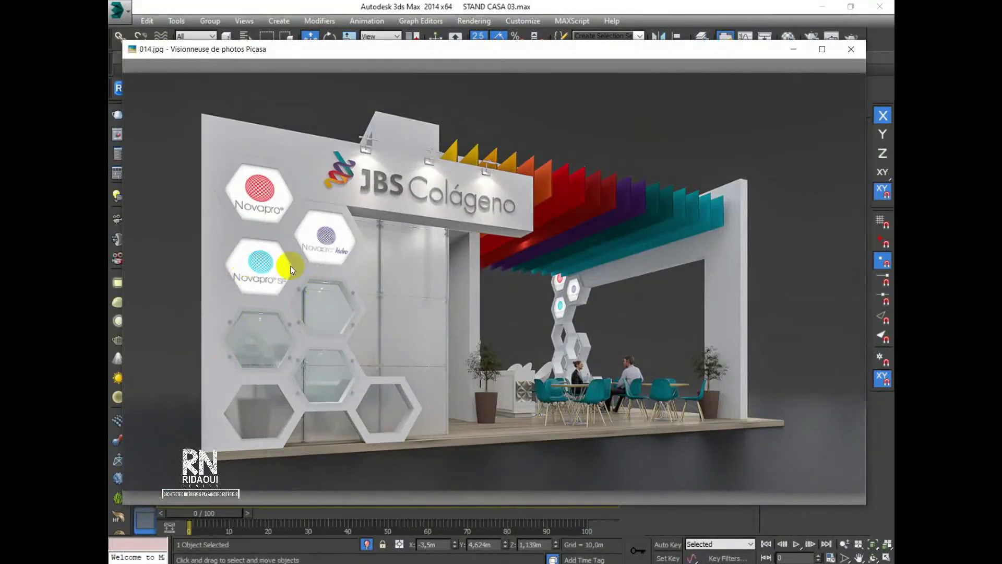
mouse_move(349, 278)
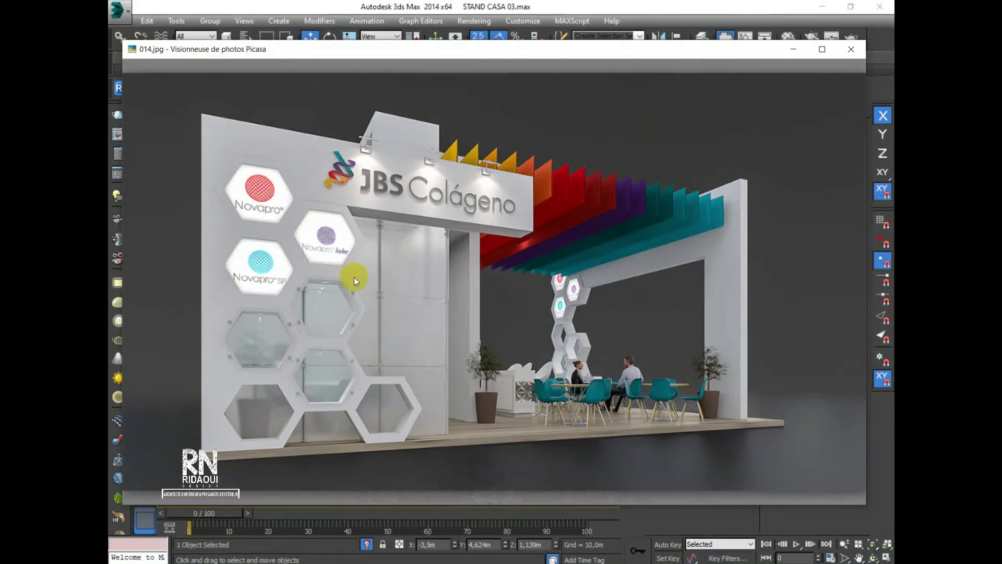